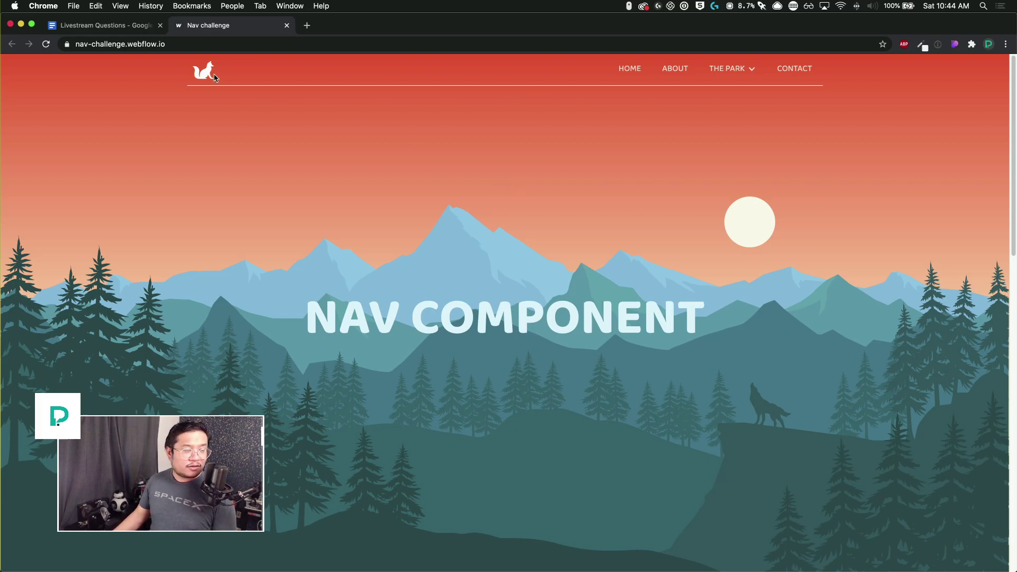
# - Examine The Park dropdown and the benefits section on the published Nav challenge page
pyautogui.moveTo(720, 74)
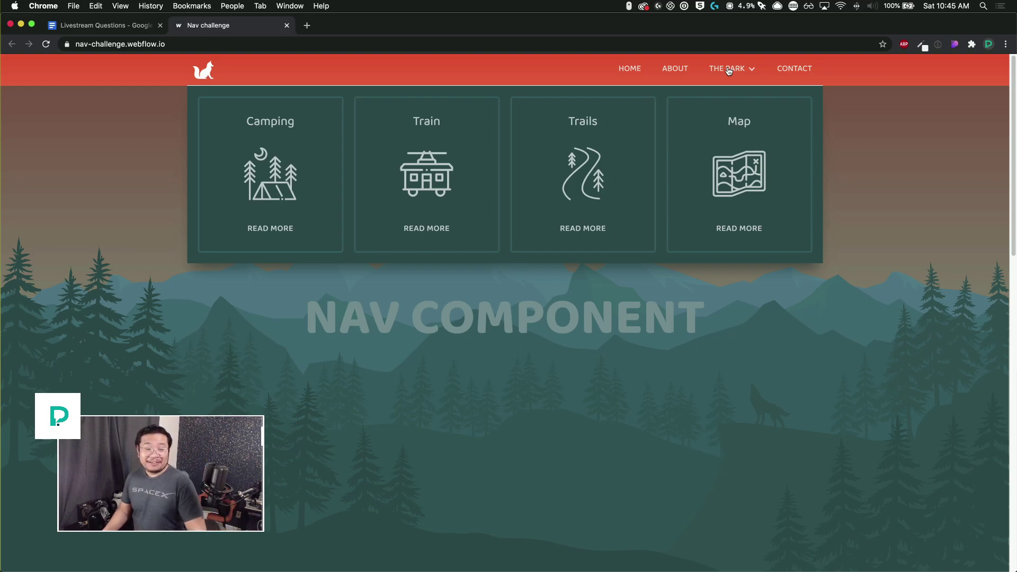
pyautogui.scroll(-10, 726, 290)
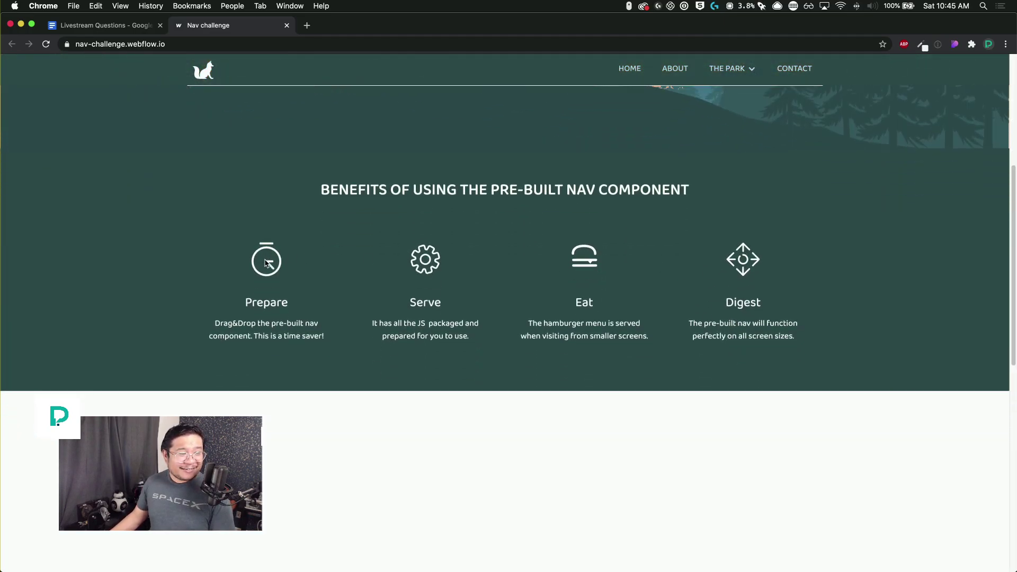
pyautogui.scroll(-6, 300, 399)
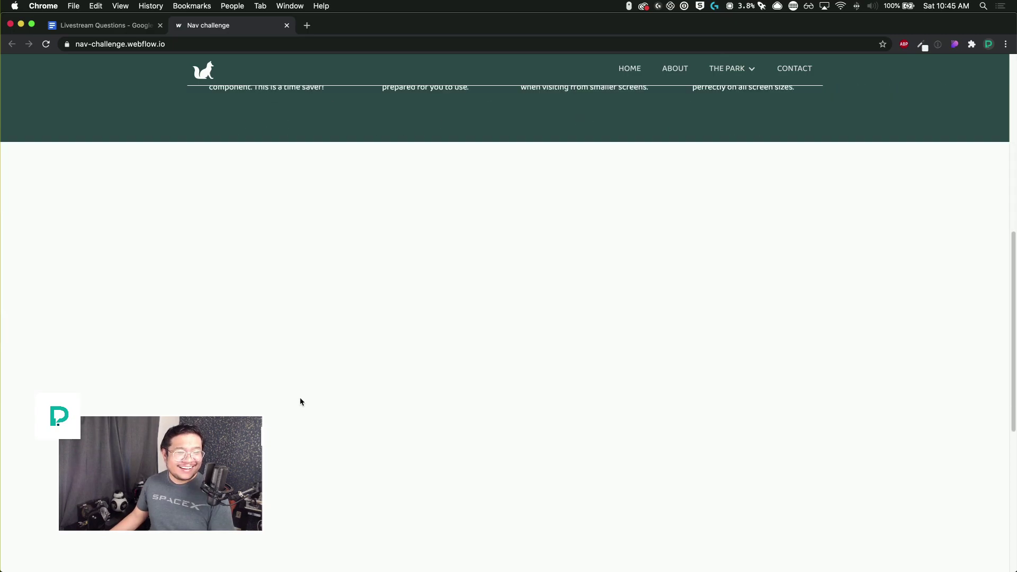
pyautogui.scroll(4, 299, 400)
pyautogui.scroll(8, 300, 402)
pyautogui.scroll(-5, 299, 402)
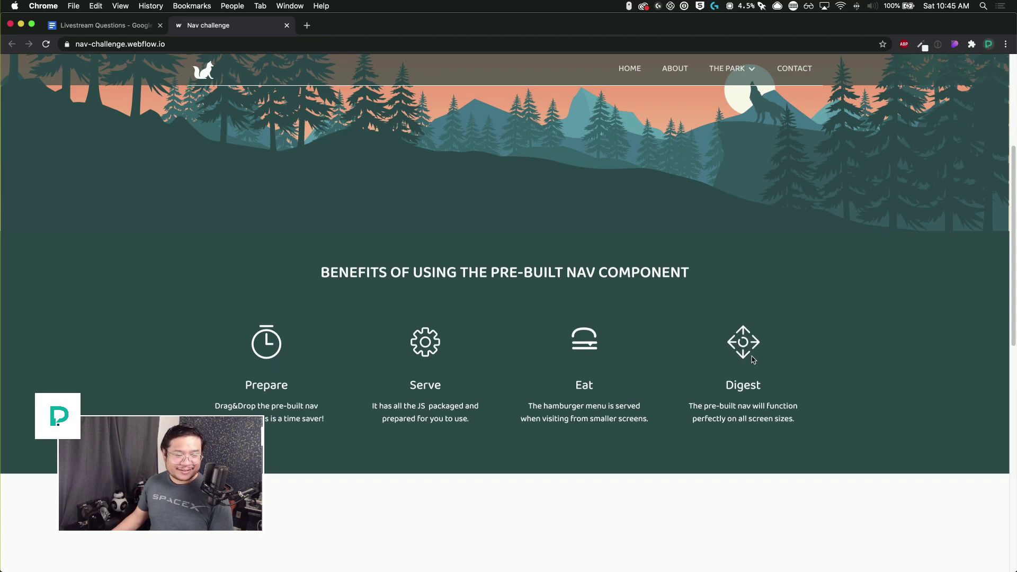
pyautogui.scroll(10, 752, 355)
pyautogui.scroll(-10, 752, 354)
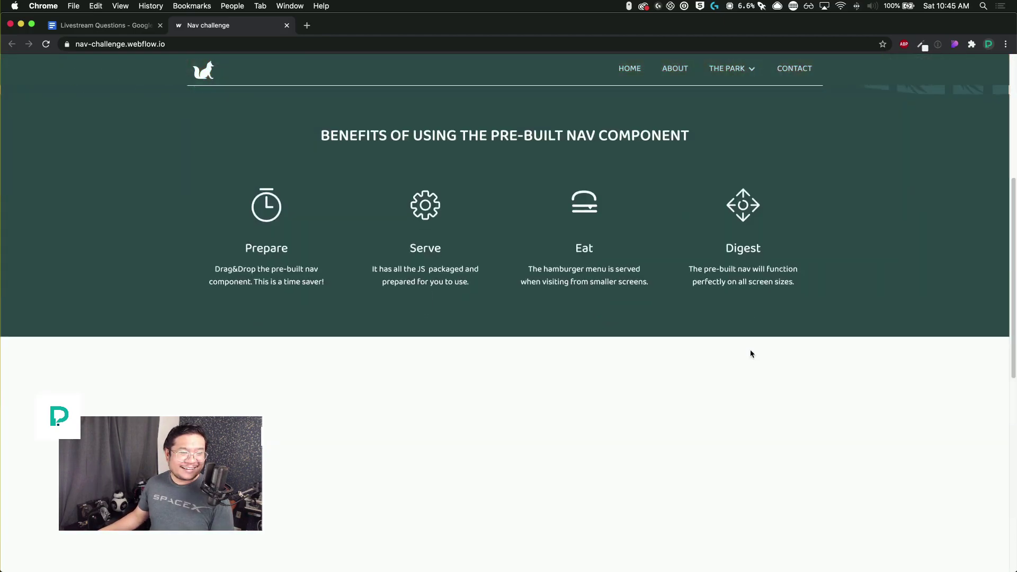
pyautogui.scroll(10, 752, 353)
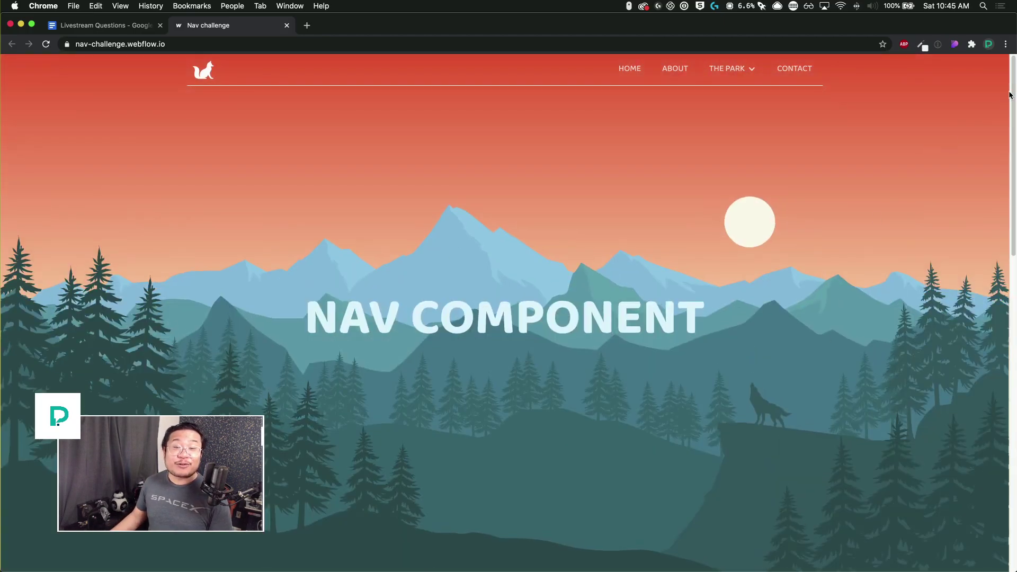
# - Examine how the hero's parallax layers and the fixed navbar behave while the page scrolls
pyautogui.moveTo(1012, 86); pyautogui.dragTo(993, 111)
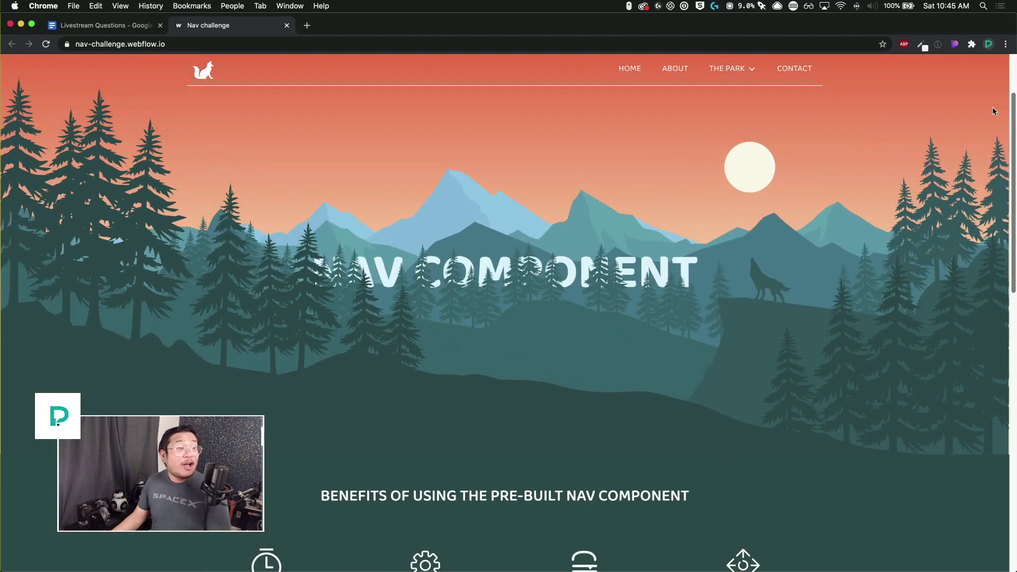
pyautogui.scroll(2, 994, 112)
pyautogui.scroll(-2, 992, 116)
pyautogui.scroll(-7, 992, 127)
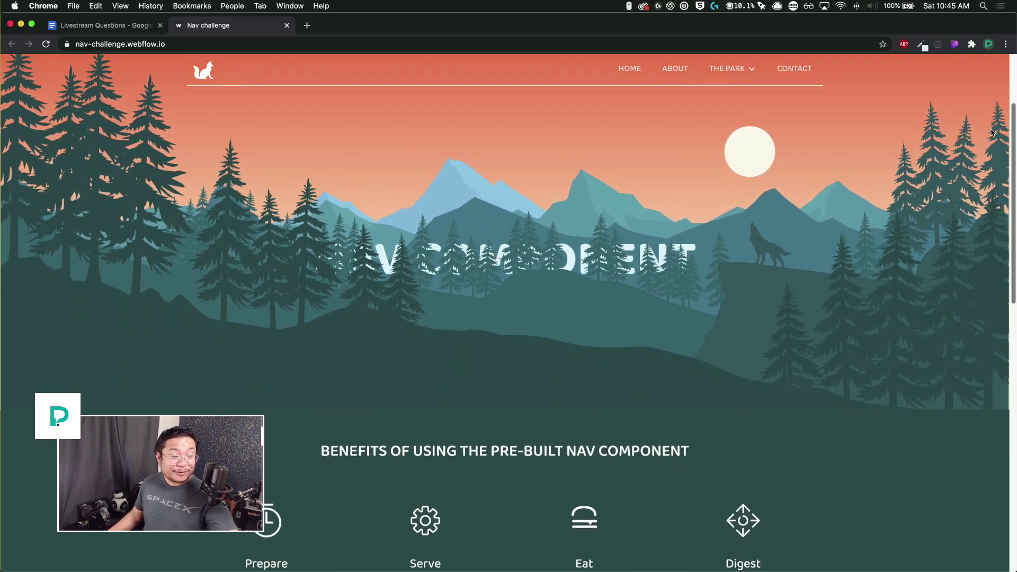
pyautogui.scroll(-7, 992, 161)
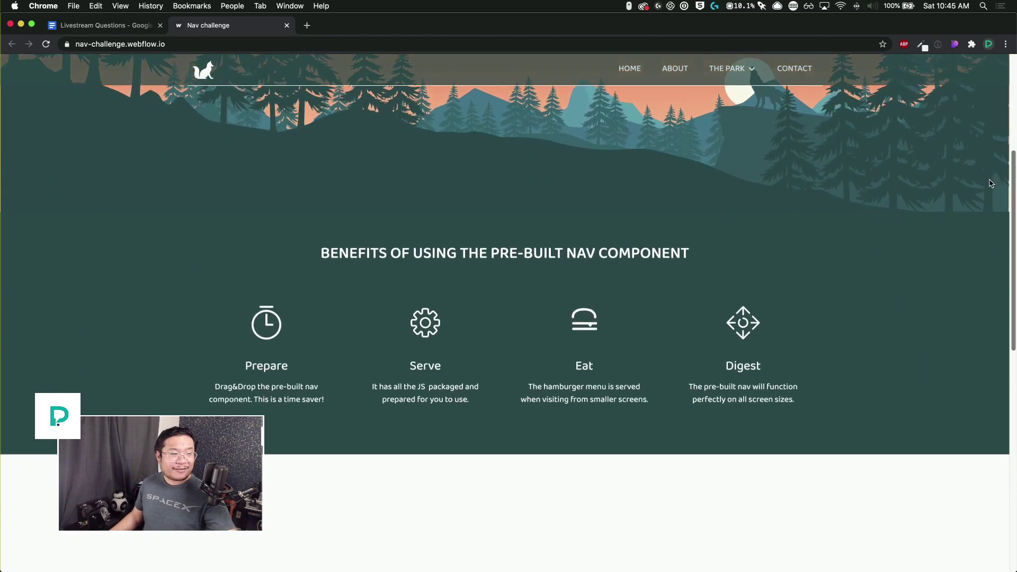
pyautogui.scroll(-13, 983, 226)
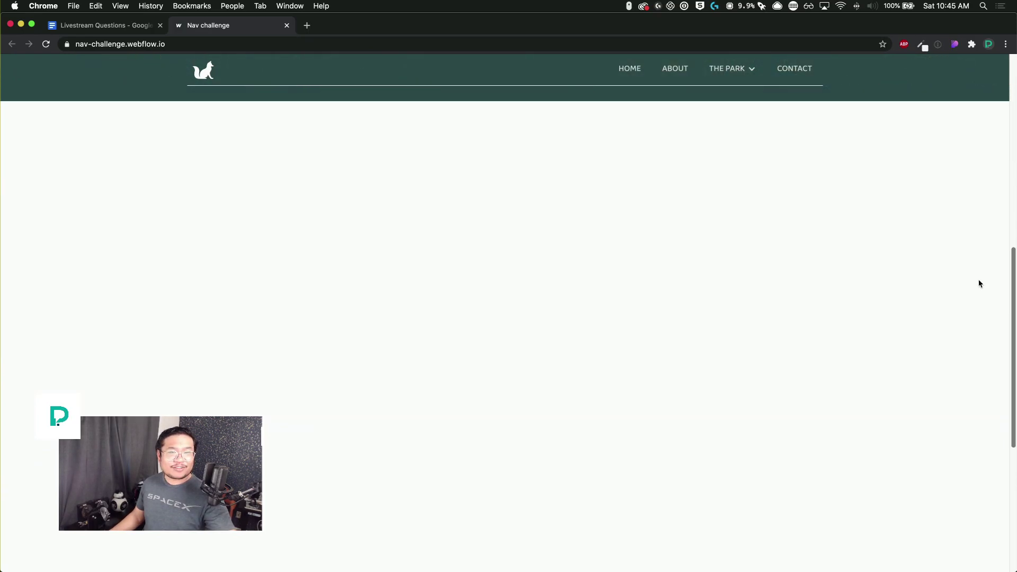
pyautogui.scroll(16, 978, 295)
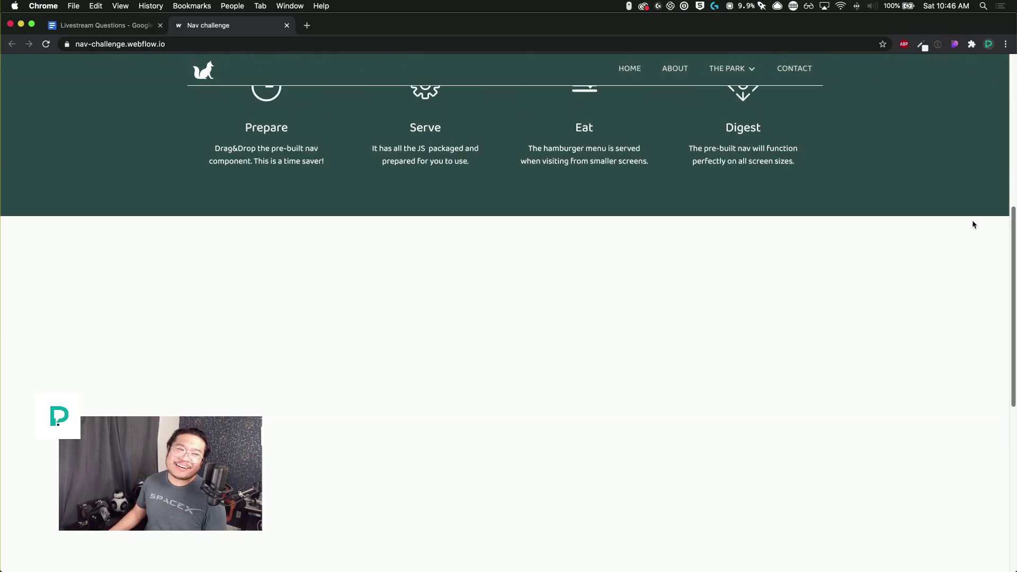
pyautogui.scroll(18, 965, 171)
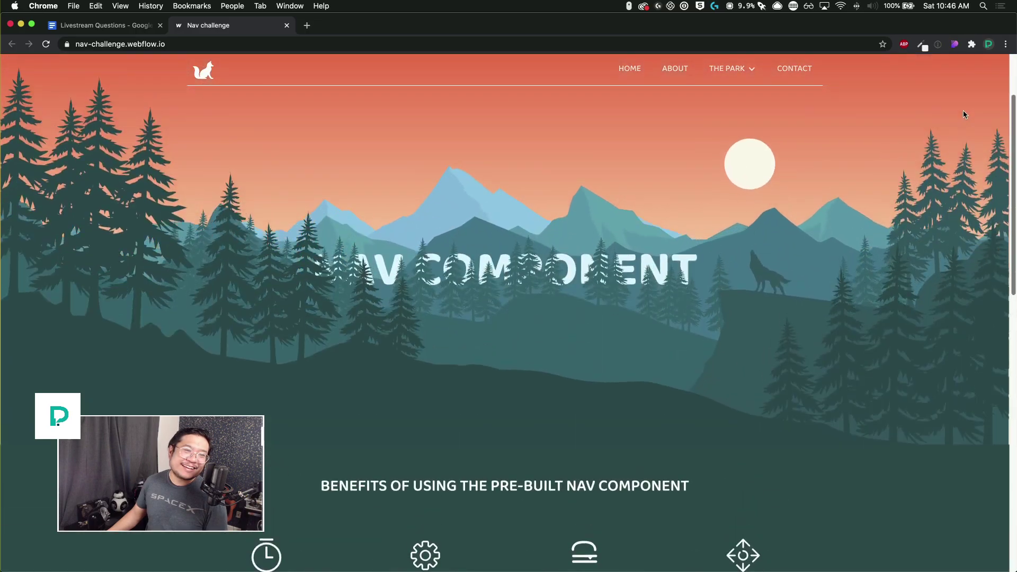
pyautogui.scroll(-15, 963, 132)
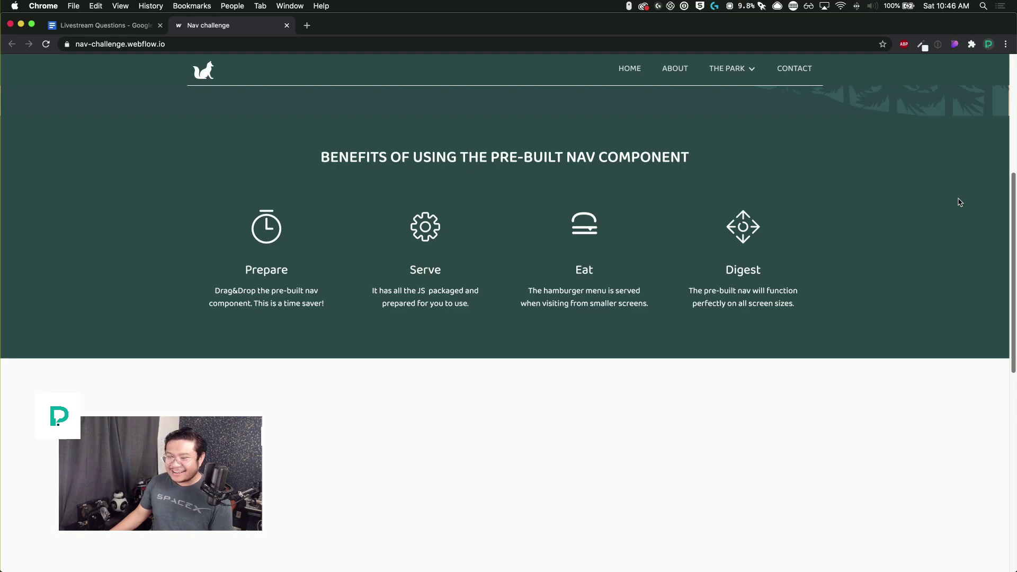
pyautogui.scroll(-4, 955, 212)
pyautogui.scroll(18, 956, 159)
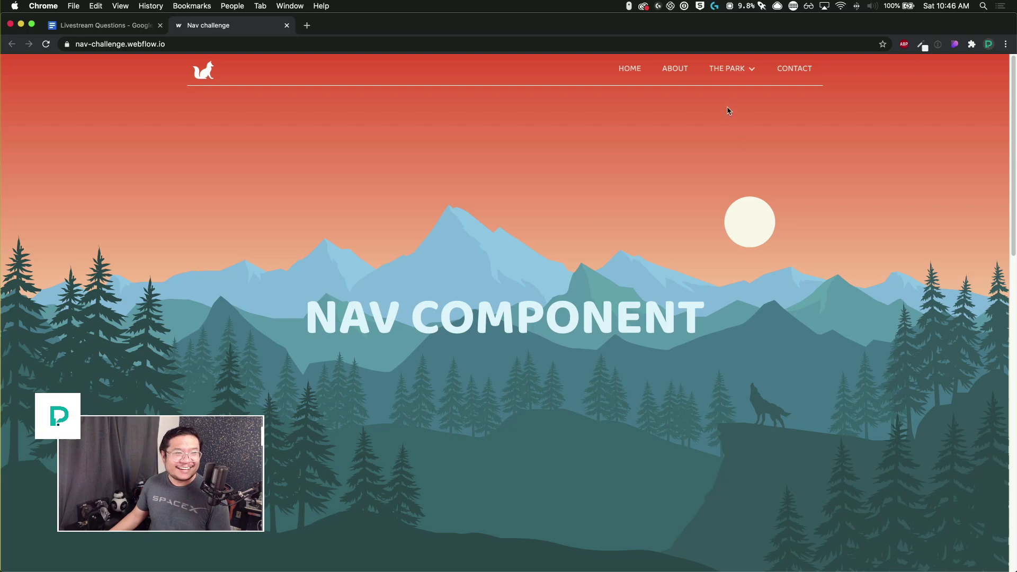
pyautogui.moveTo(733, 81)
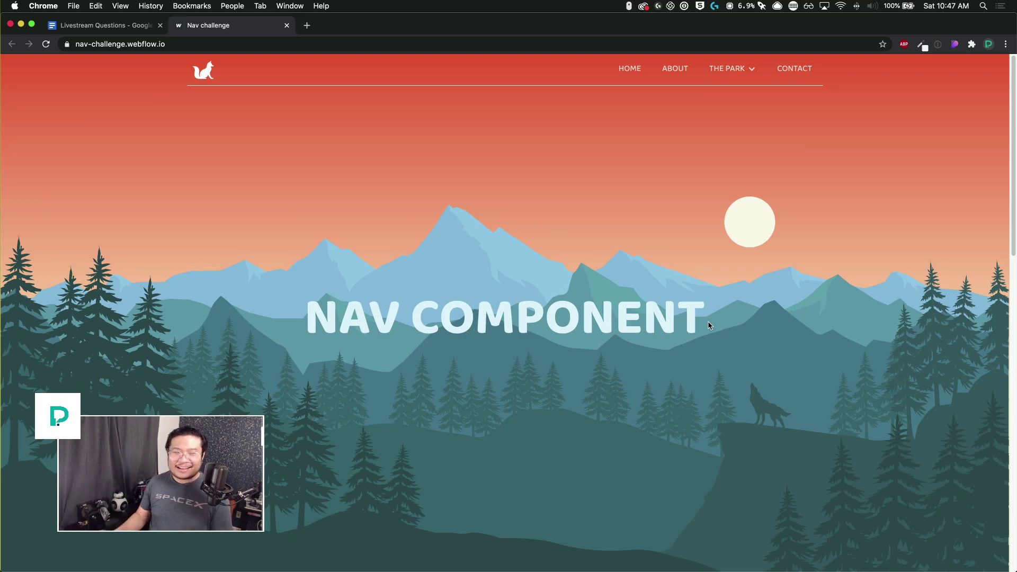
# - Open the Nav challenge project's read-only Webflow preview and expand its Navbar structure down to the Nav Menu's elements
pyautogui.click(132, 27)
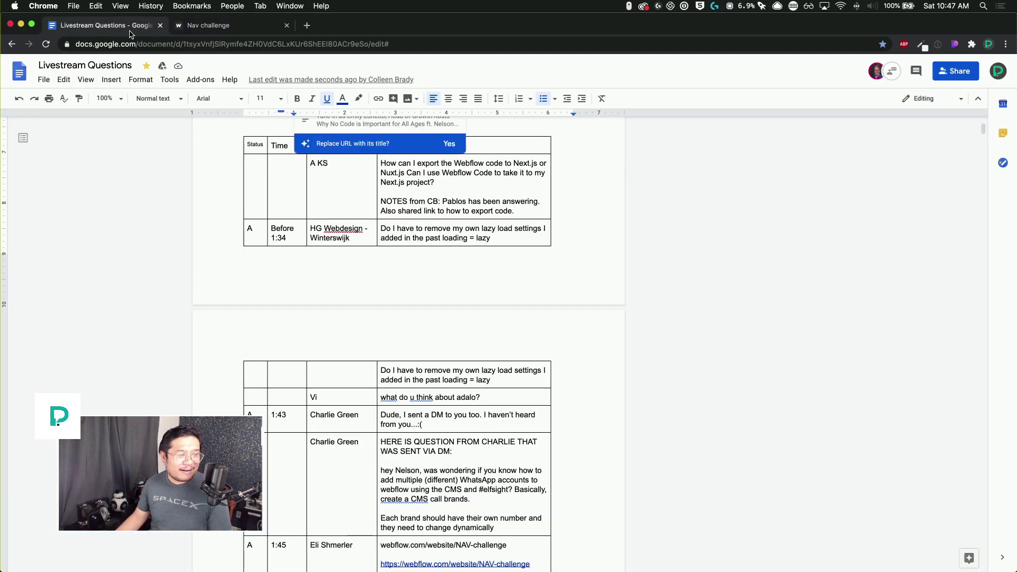
pyautogui.click(231, 31)
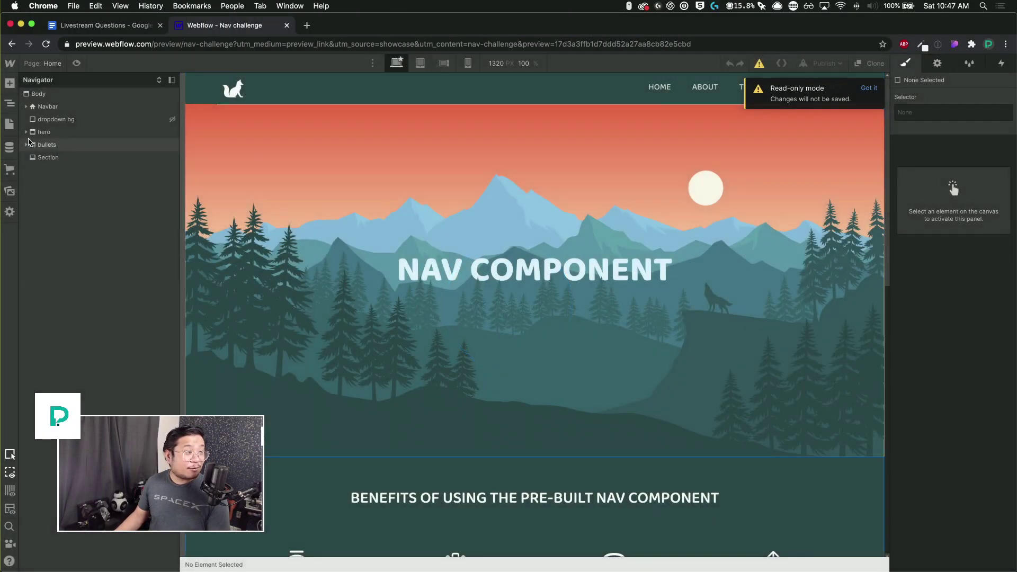
pyautogui.click(50, 121)
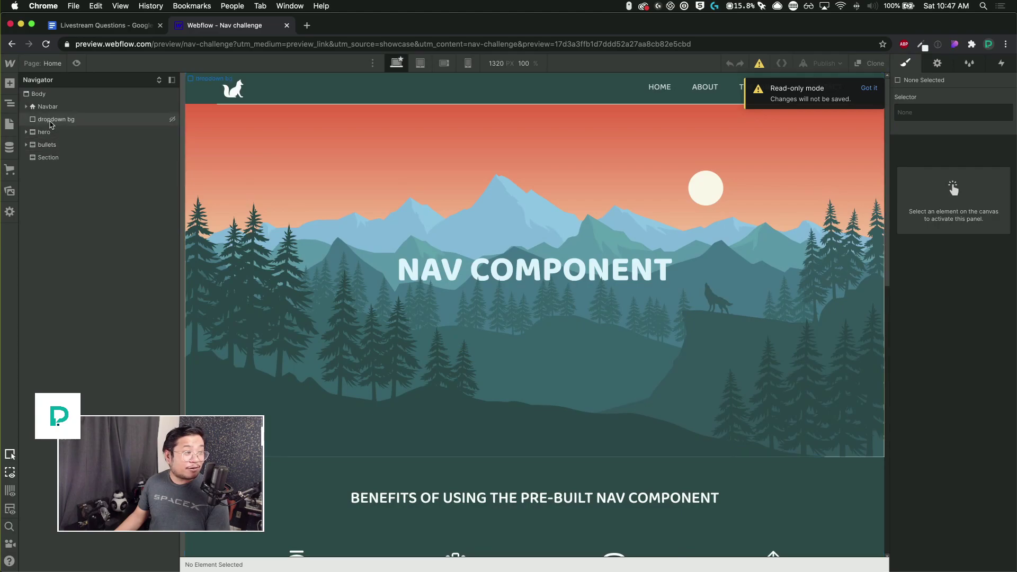
pyautogui.click(51, 106)
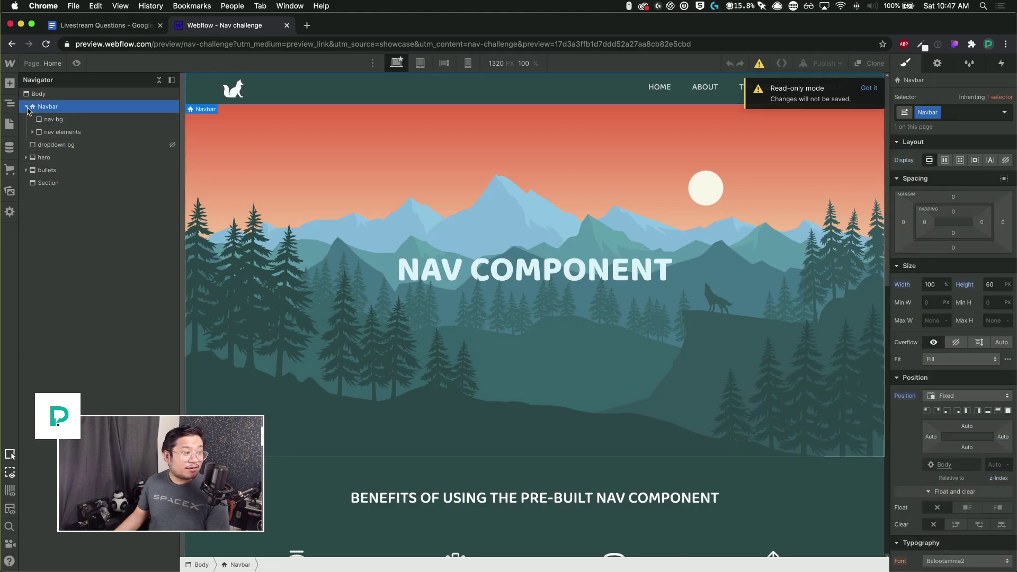
pyautogui.click(52, 143)
pyautogui.click(53, 132)
pyautogui.click(32, 132)
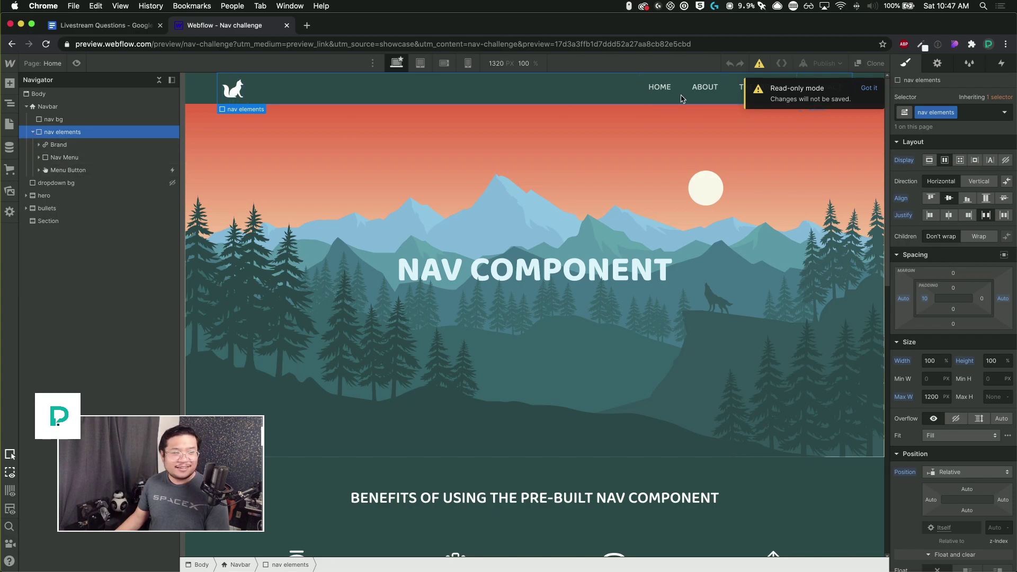
pyautogui.click(40, 157)
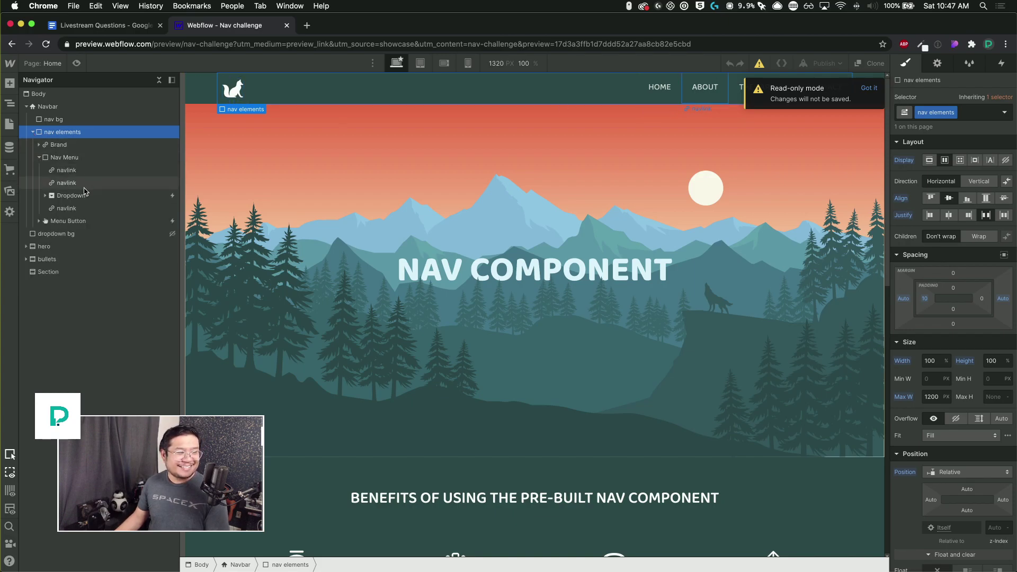
# - Open the Dropdown element's menu on the canvas and select the Div Block inside its Dropdown List
pyautogui.click(88, 195)
pyautogui.click(937, 63)
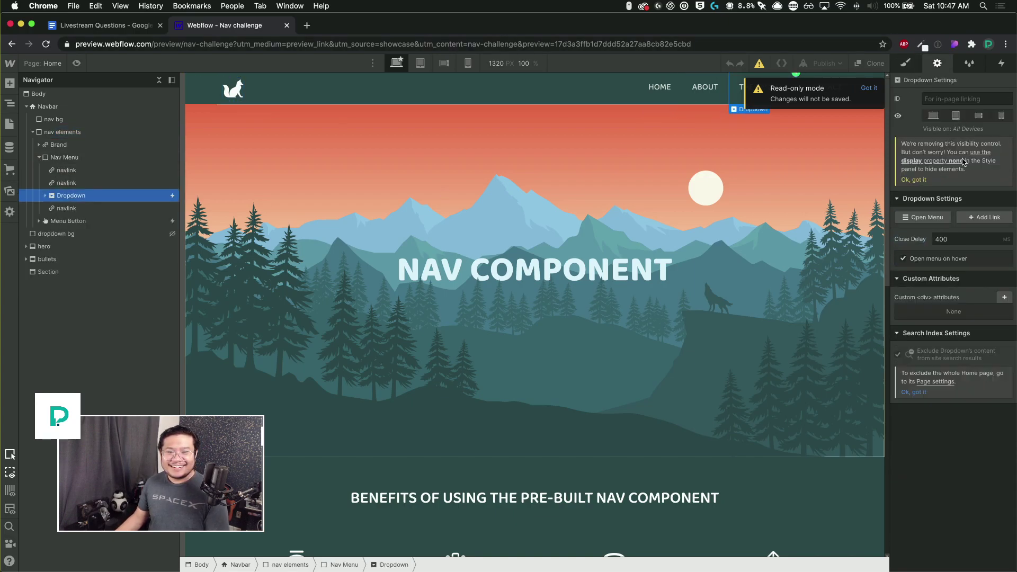
pyautogui.click(924, 217)
pyautogui.click(512, 115)
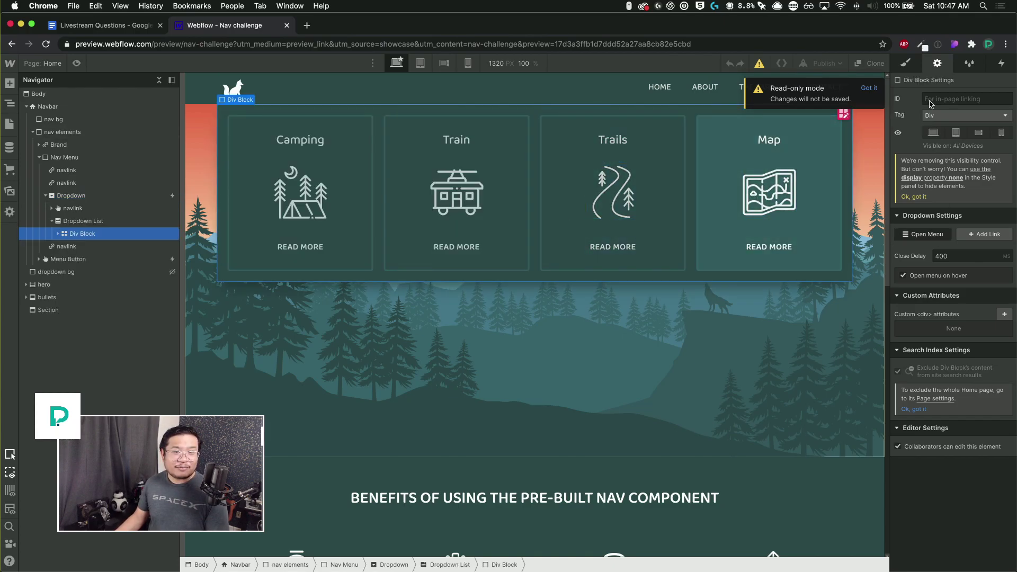
# - Reset the Div Block's top, left, bottom and right padding to 0
pyautogui.click(906, 64)
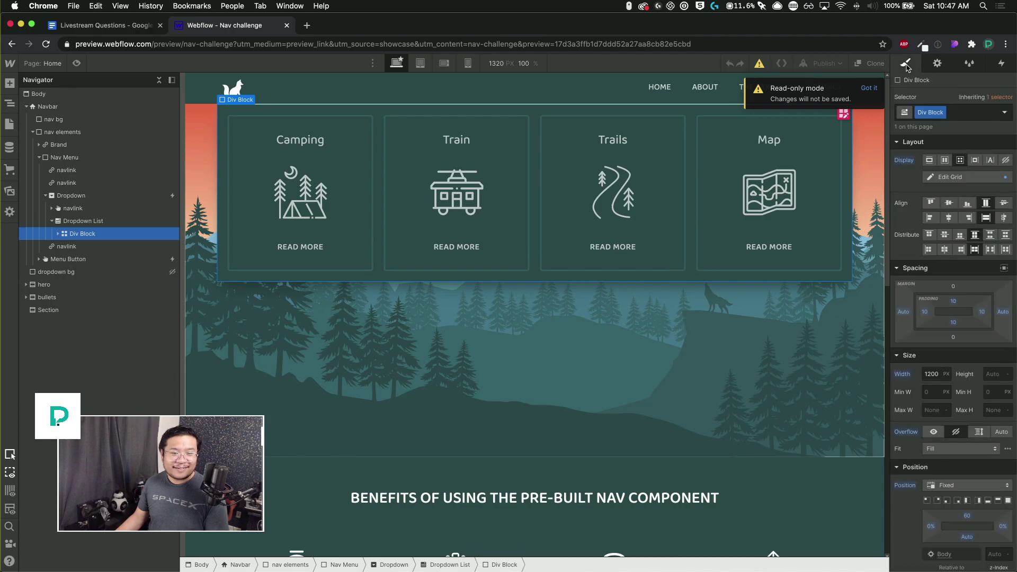
pyautogui.keyDown('alt'); pyautogui.click(953, 305); pyautogui.keyUp('alt')
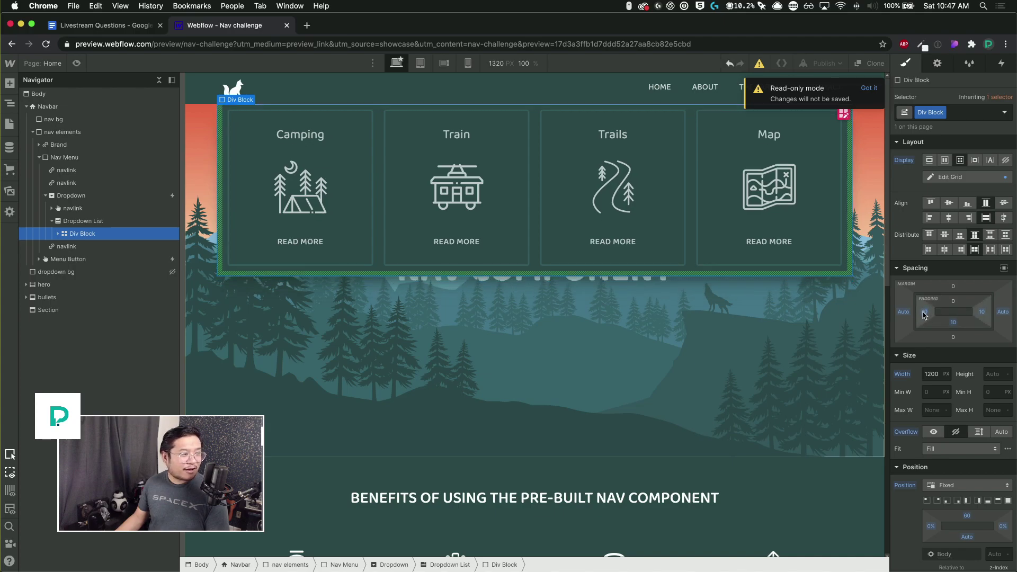
pyautogui.keyDown('alt'); pyautogui.click(924, 312); pyautogui.keyUp('alt')
pyautogui.keyDown('alt'); pyautogui.click(952, 322); pyautogui.keyUp('alt')
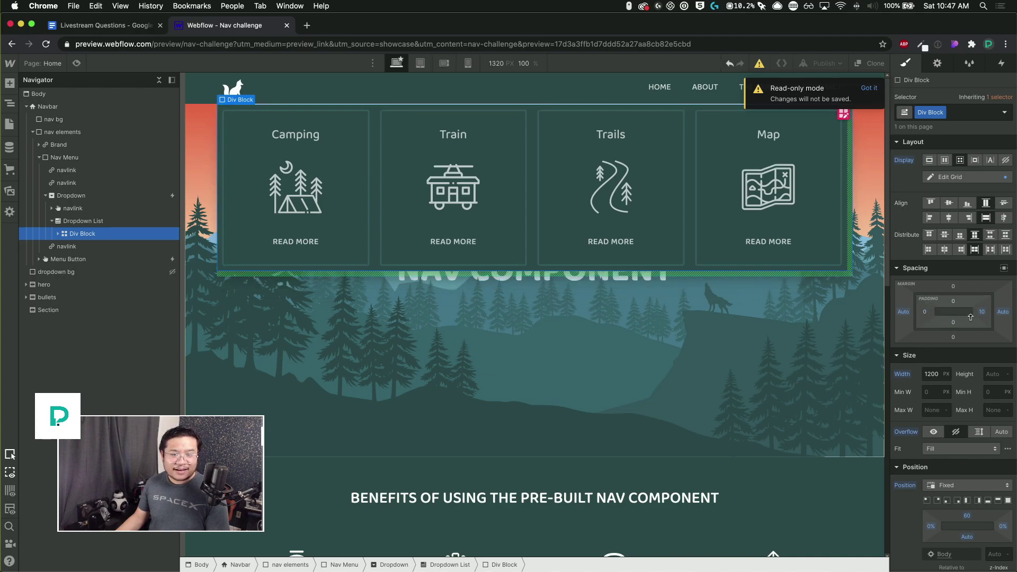
pyautogui.keyDown('alt'); pyautogui.click(983, 312); pyautogui.keyUp('alt')
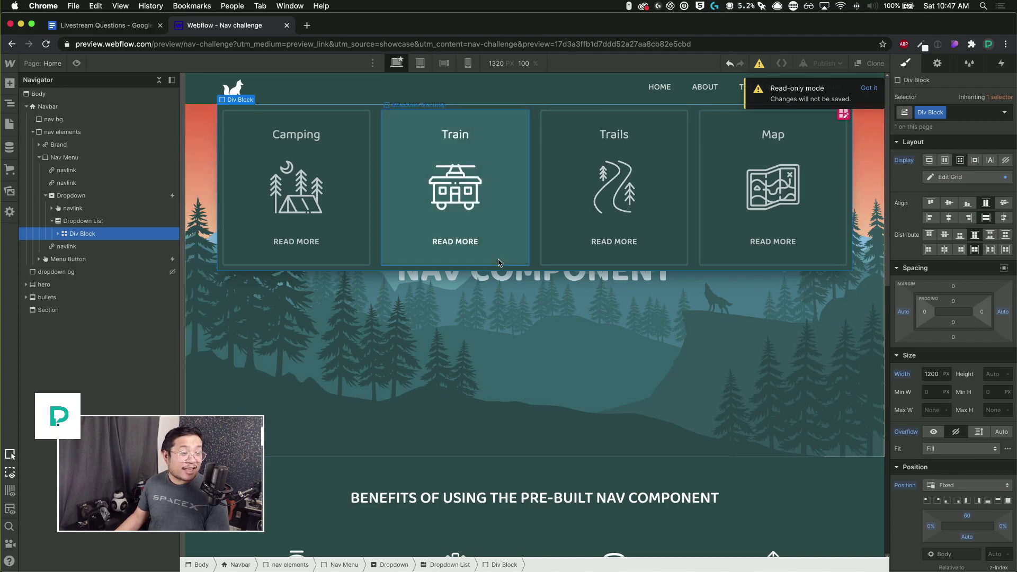
# - Preview the page and check how The Park dropdown behaves with the changed padding
pyautogui.click(76, 63)
pyautogui.click(862, 89)
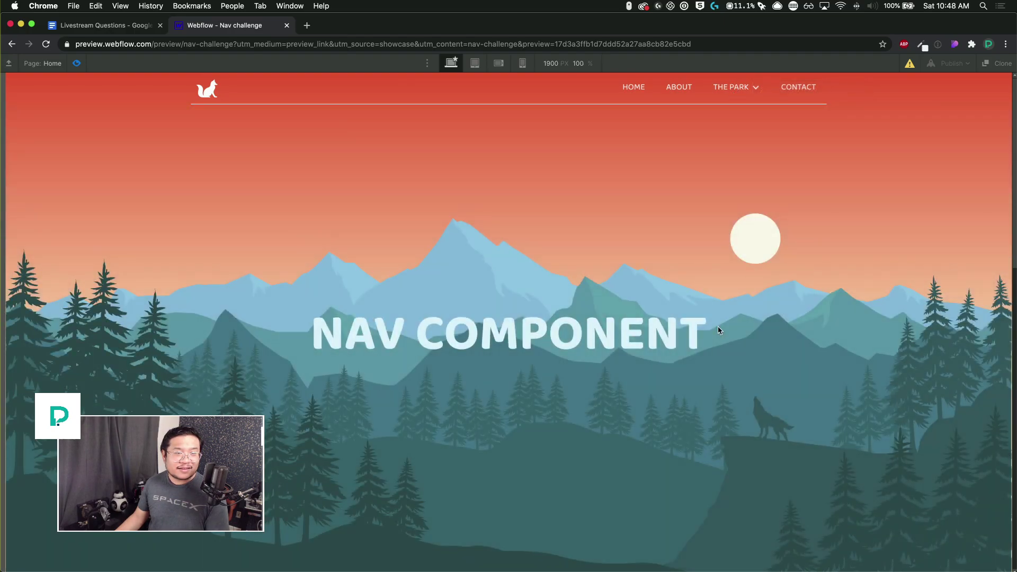
pyautogui.moveTo(735, 92)
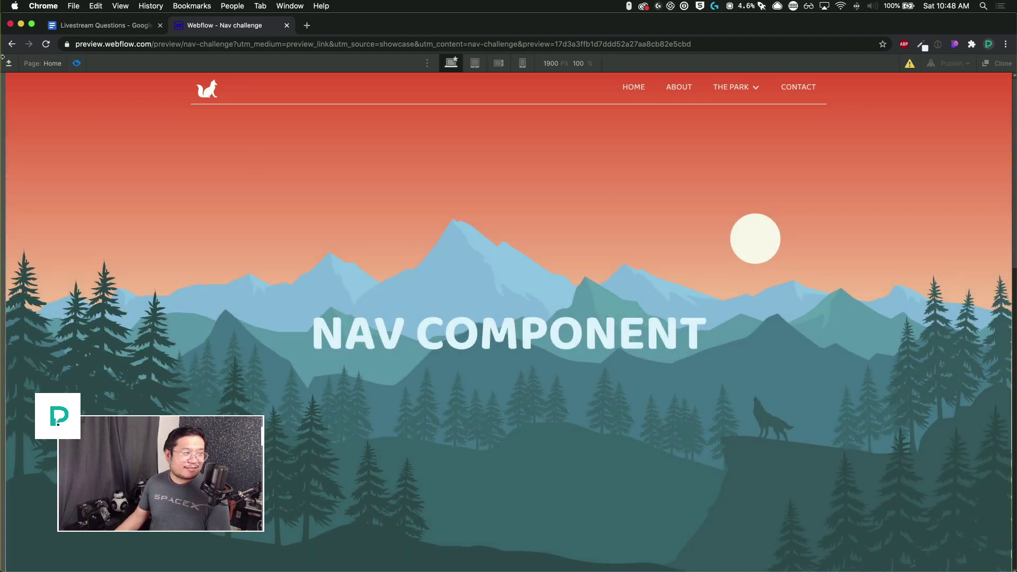
pyautogui.click(76, 63)
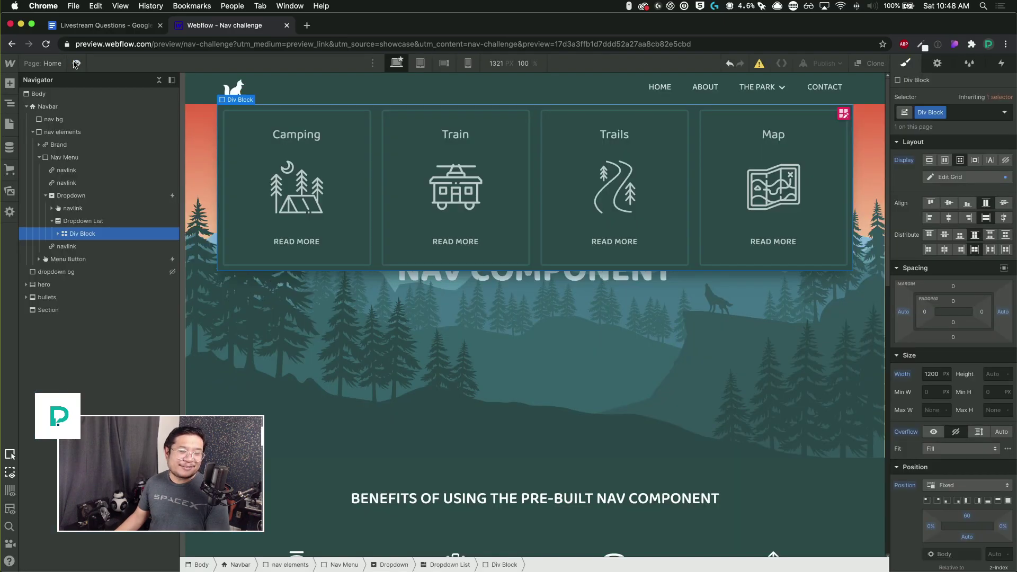
pyautogui.click(77, 63)
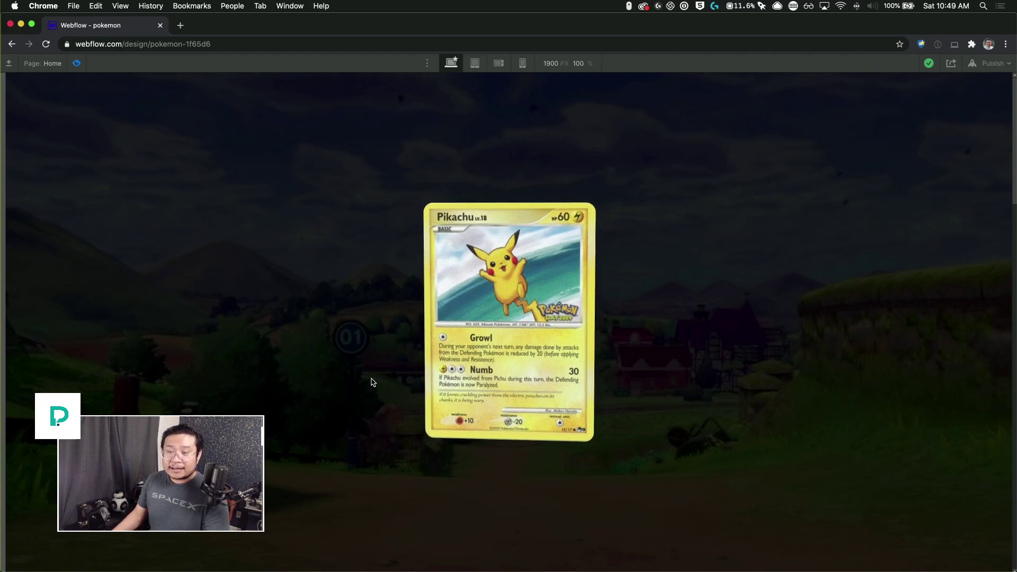
# - Leave the preview of the pokemon project and create a static page named "another page"
pyautogui.click(76, 63)
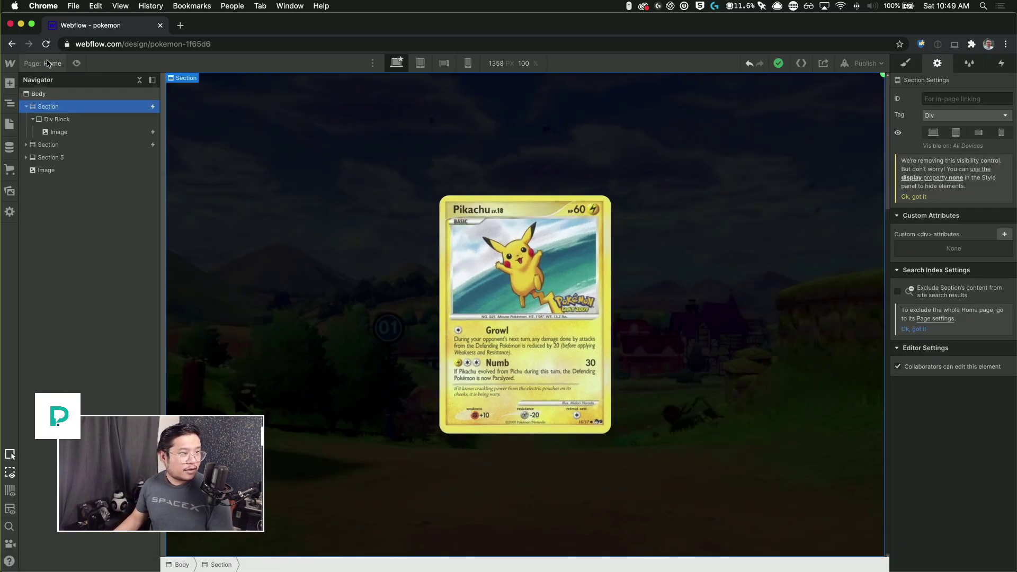
pyautogui.press('p')
pyautogui.click(140, 86)
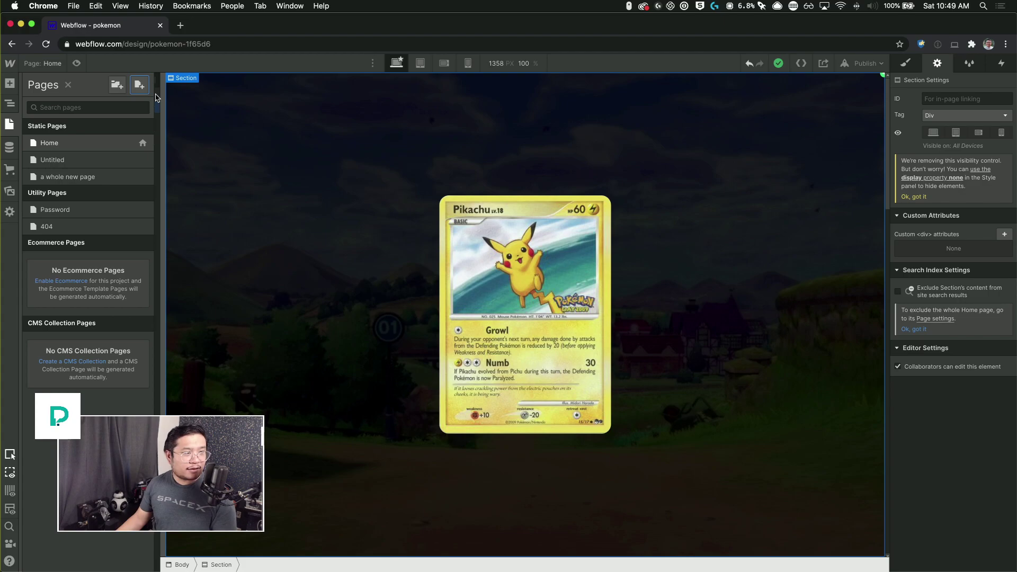
pyautogui.write('another page')
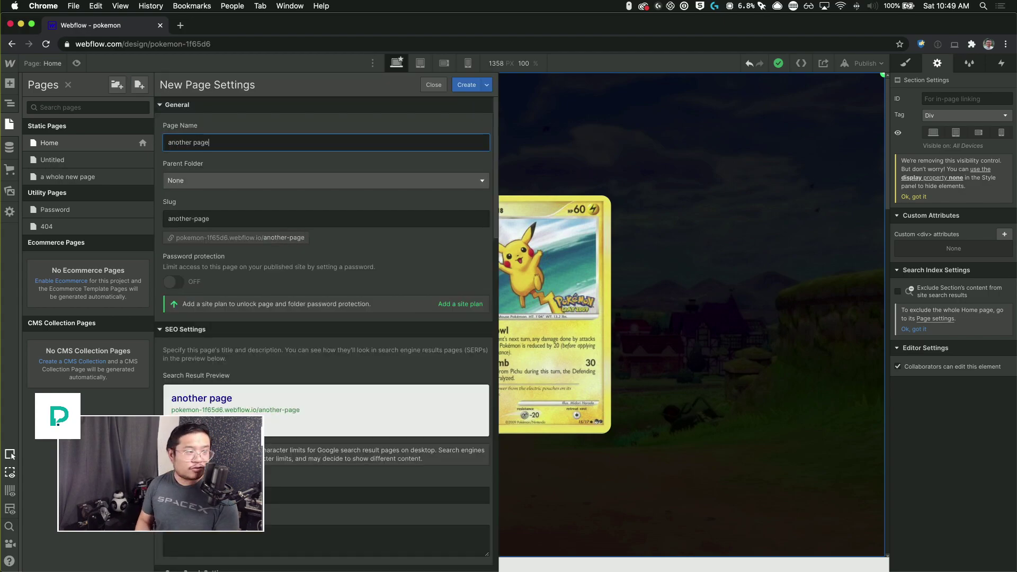
pyautogui.press('Return')
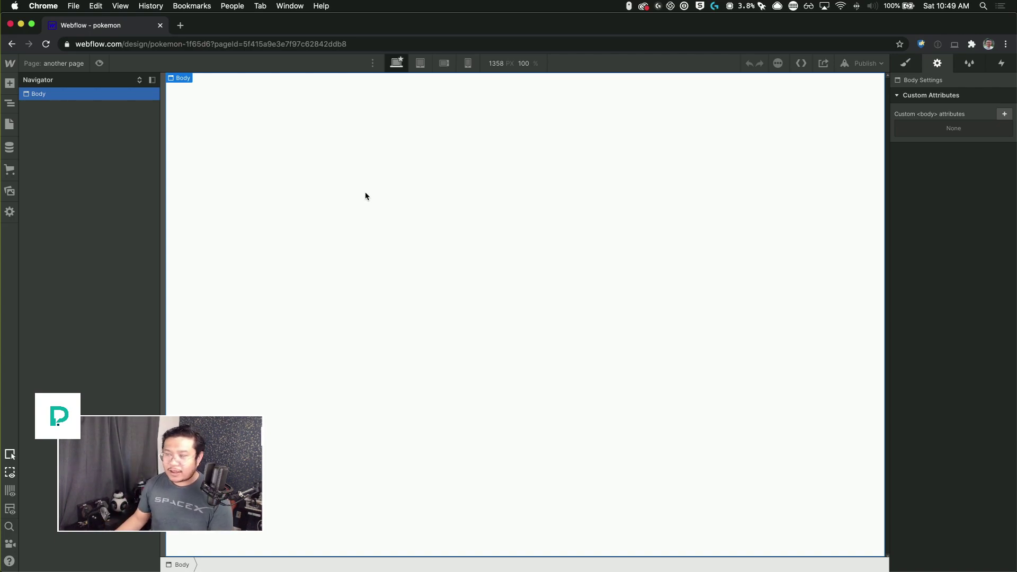
# - Add a Section element to the blank page body and set its height to 100vh
pyautogui.press('a')
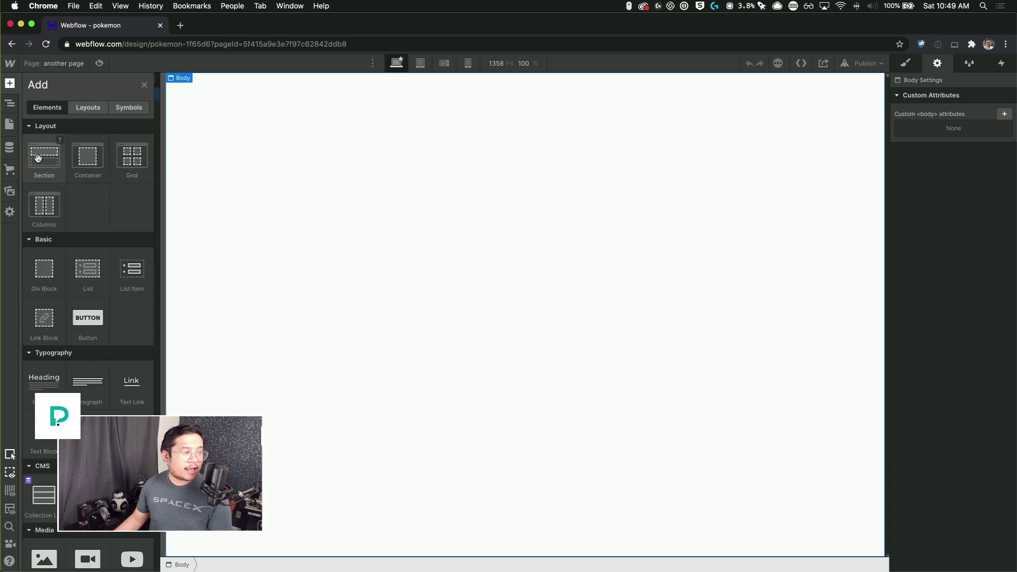
pyautogui.moveTo(39, 158); pyautogui.dragTo(545, 166)
pyautogui.click(906, 63)
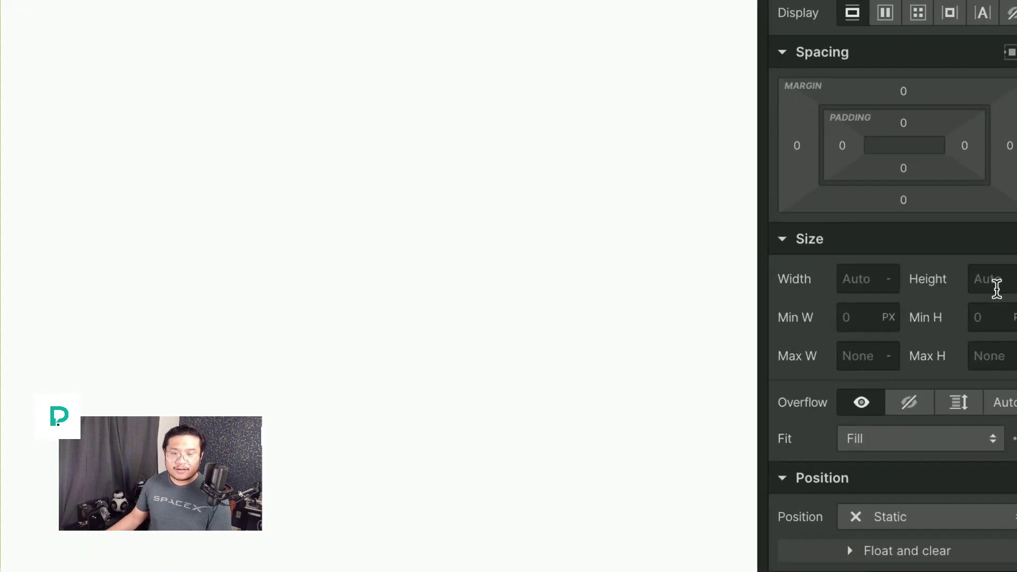
pyautogui.click(996, 286)
pyautogui.write('100vh')
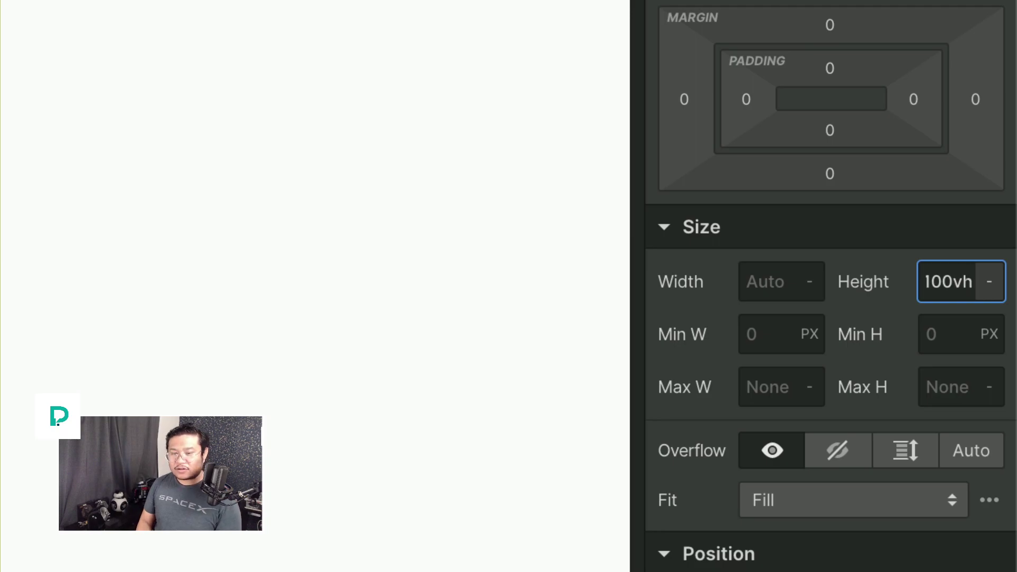
pyautogui.press('Return')
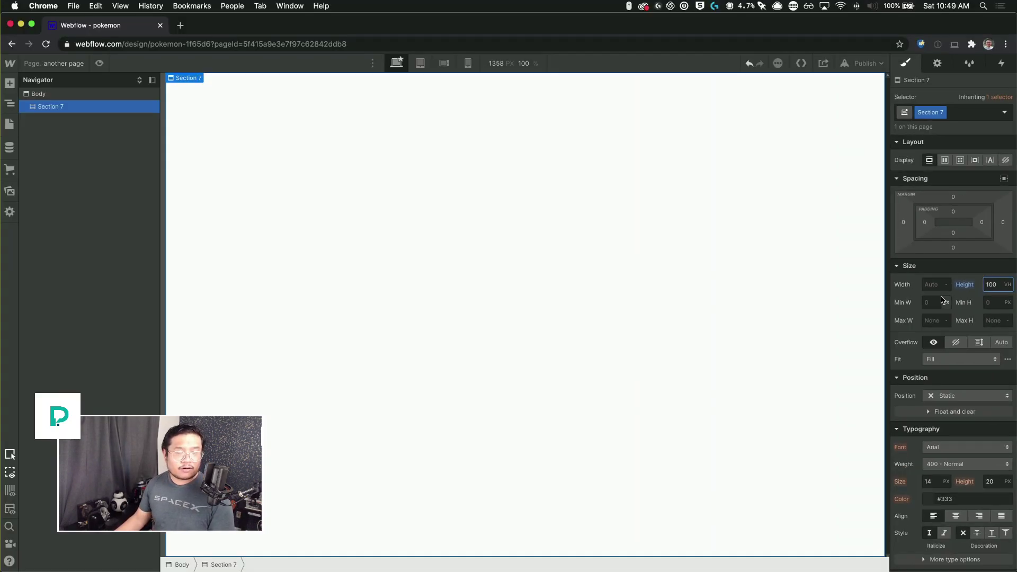
# - Give the section the background image ezgif.com-webp-to-jpg.jpg with its size set to Cover
pyautogui.scroll(-2, 959, 360)
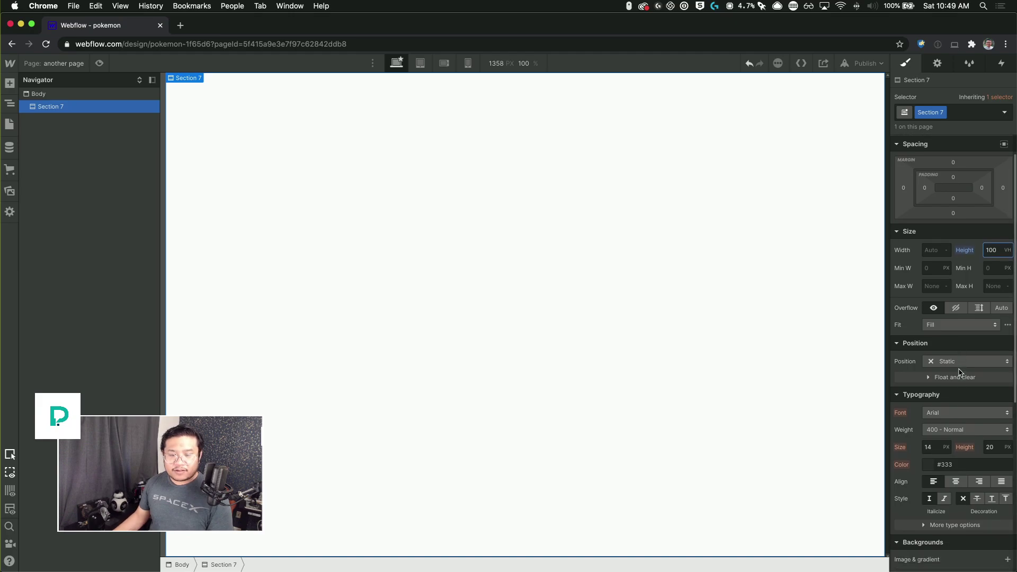
pyautogui.scroll(-5, 958, 370)
pyautogui.click(1006, 306)
pyautogui.click(957, 401)
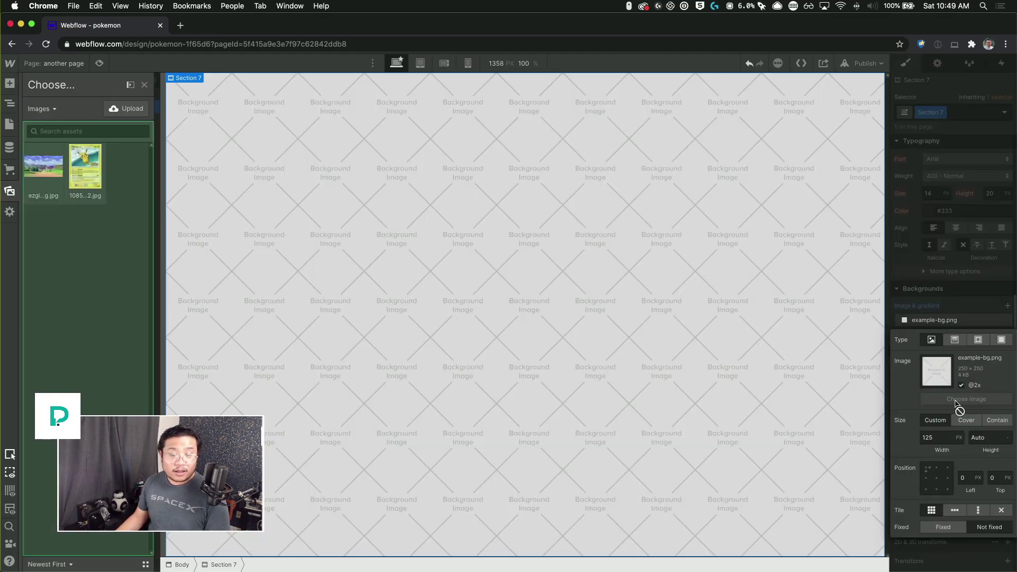
pyautogui.click(43, 166)
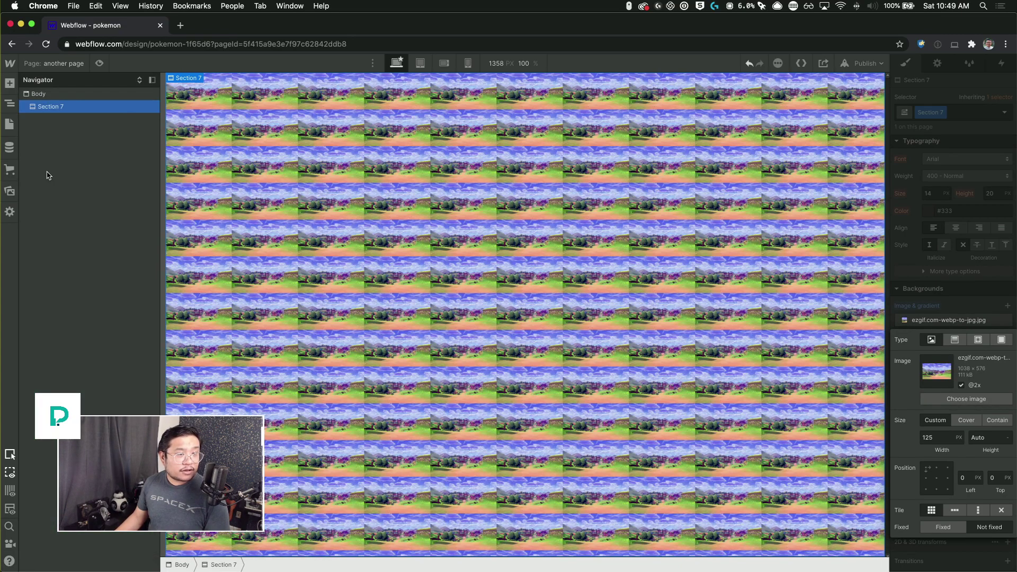
pyautogui.click(972, 422)
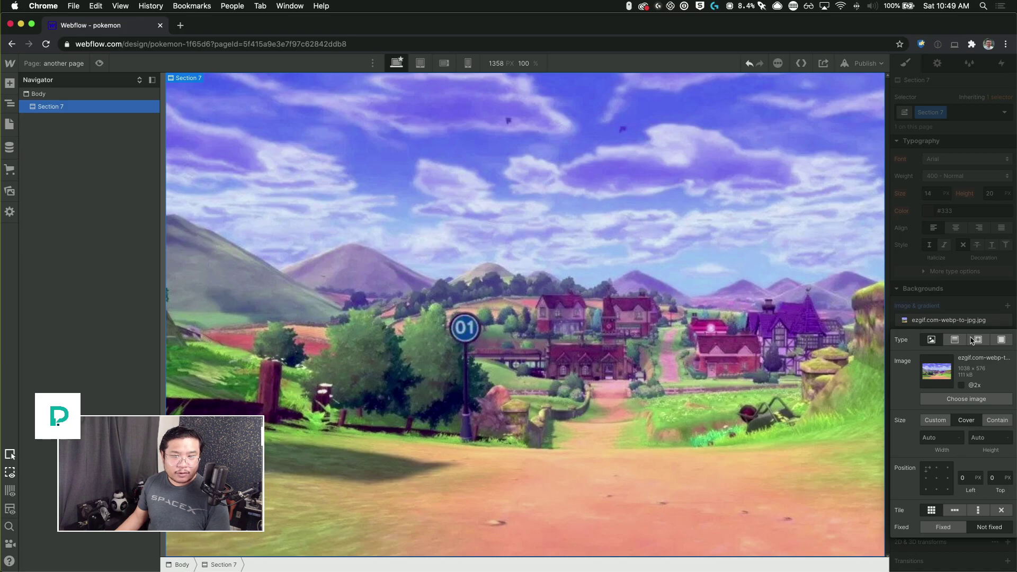
pyautogui.click(969, 310)
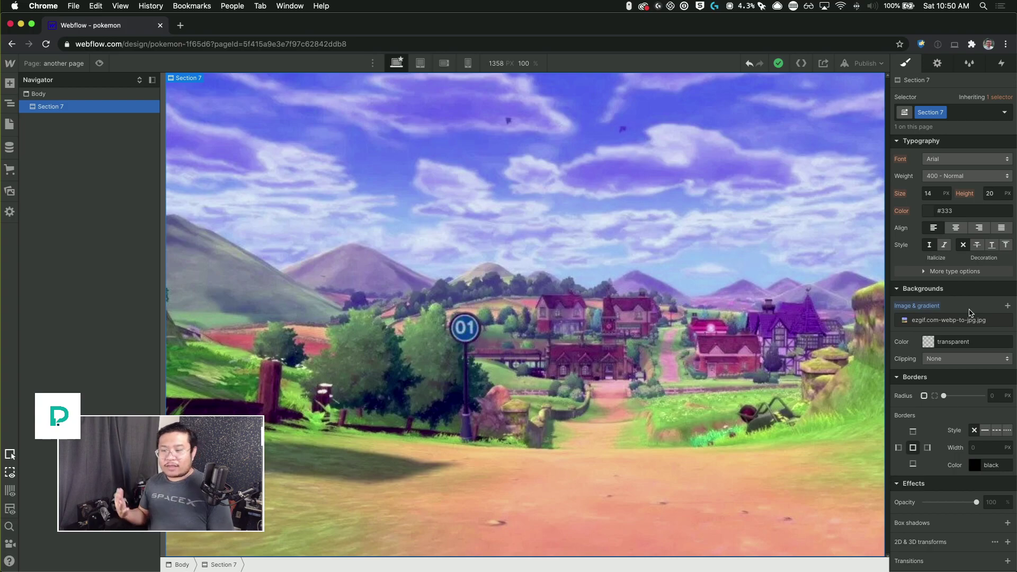
# - Add a black color overlay at 0.68 opacity above the section's background image
pyautogui.click(1007, 306)
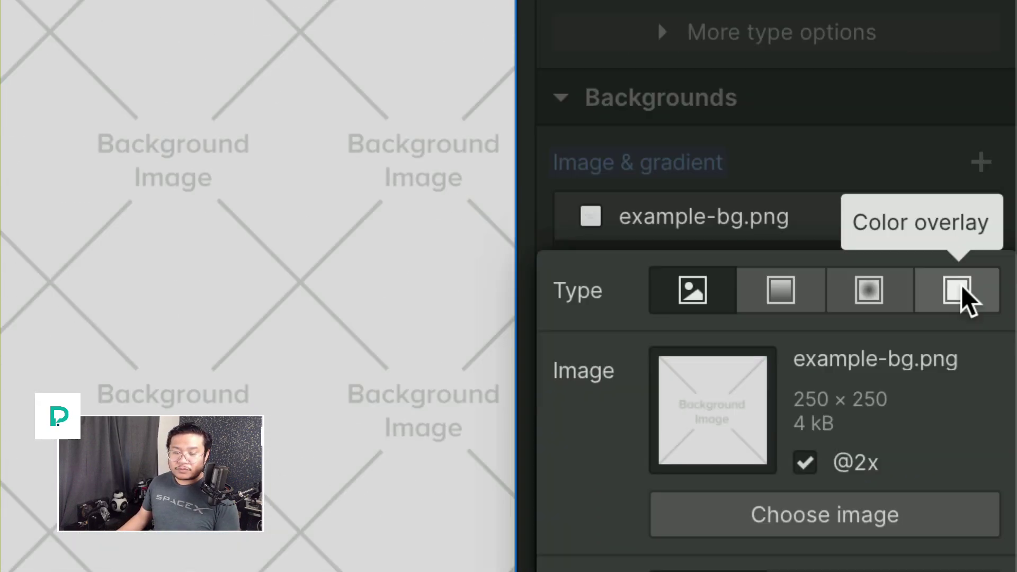
pyautogui.click(962, 289)
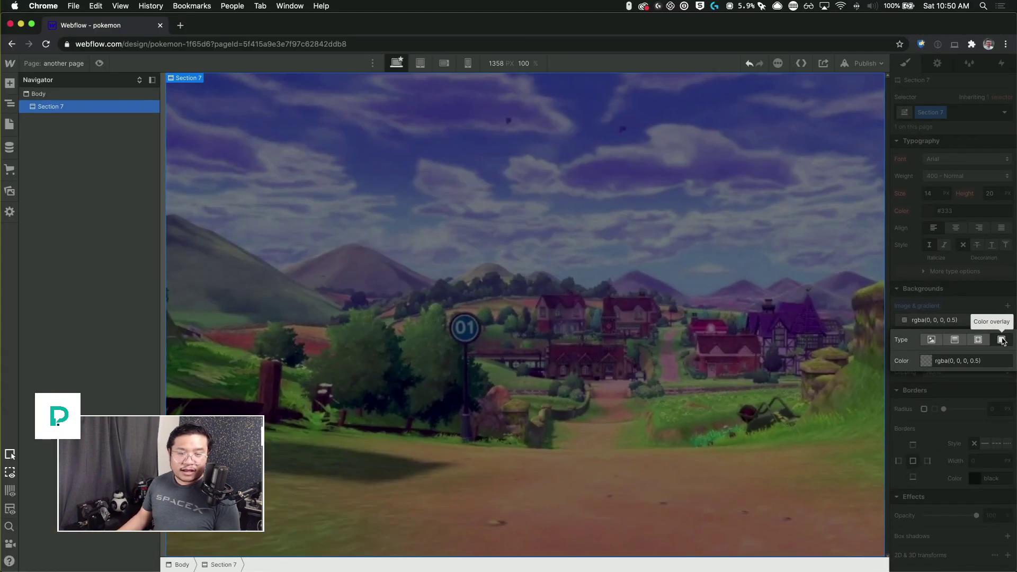
pyautogui.click(925, 361)
pyautogui.moveTo(964, 471)
pyautogui.mouseDown()
pyautogui.moveTo(989, 471)
pyautogui.moveTo(922, 471)
pyautogui.moveTo(1003, 472)
pyautogui.moveTo(922, 472)
pyautogui.moveTo(980, 471)
pyautogui.mouseUp()
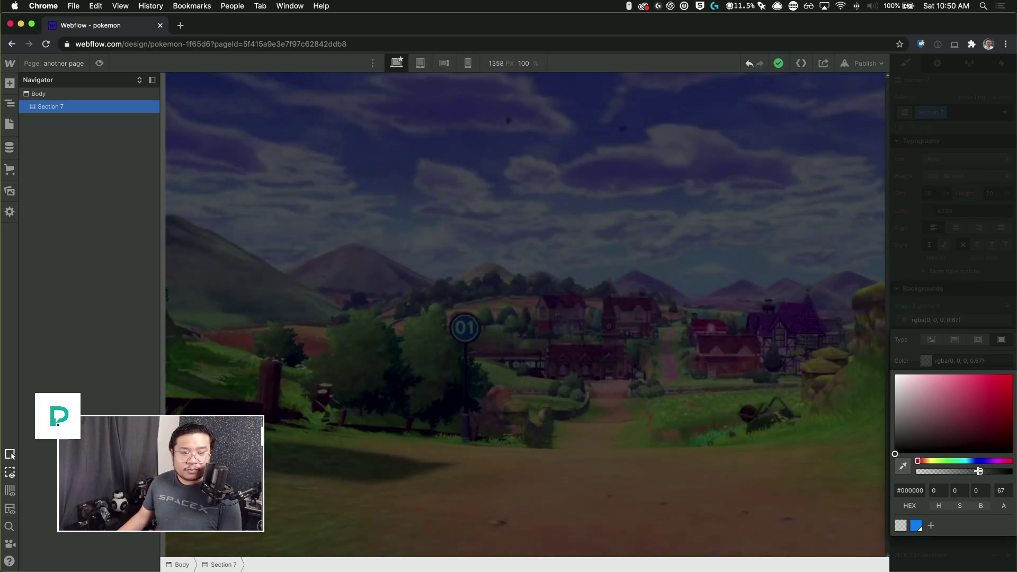
pyautogui.click(968, 284)
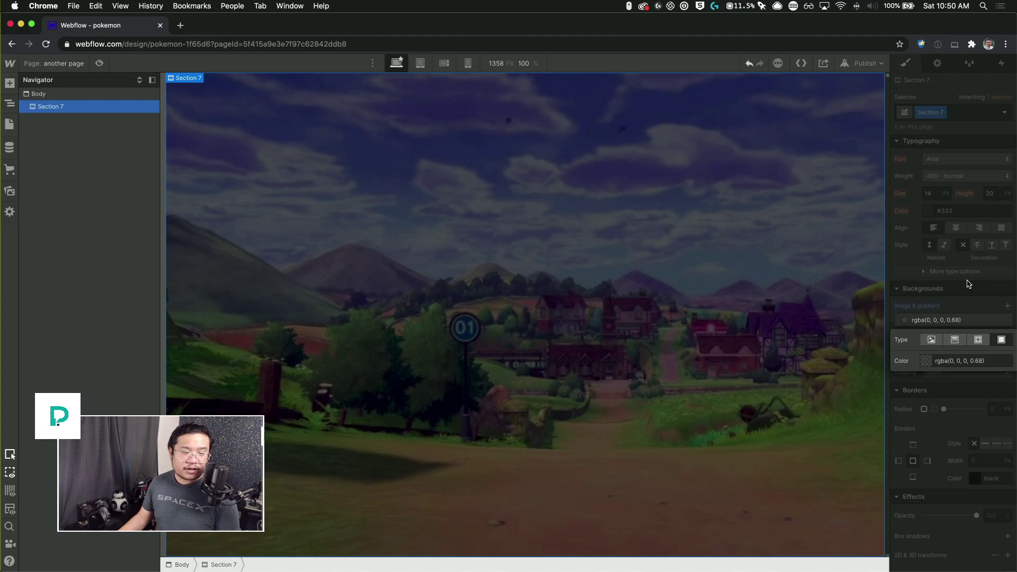
pyautogui.click(968, 273)
# - Set the section's display to horizontal Flex with its children centered on both axes
pyautogui.scroll(5, 968, 274)
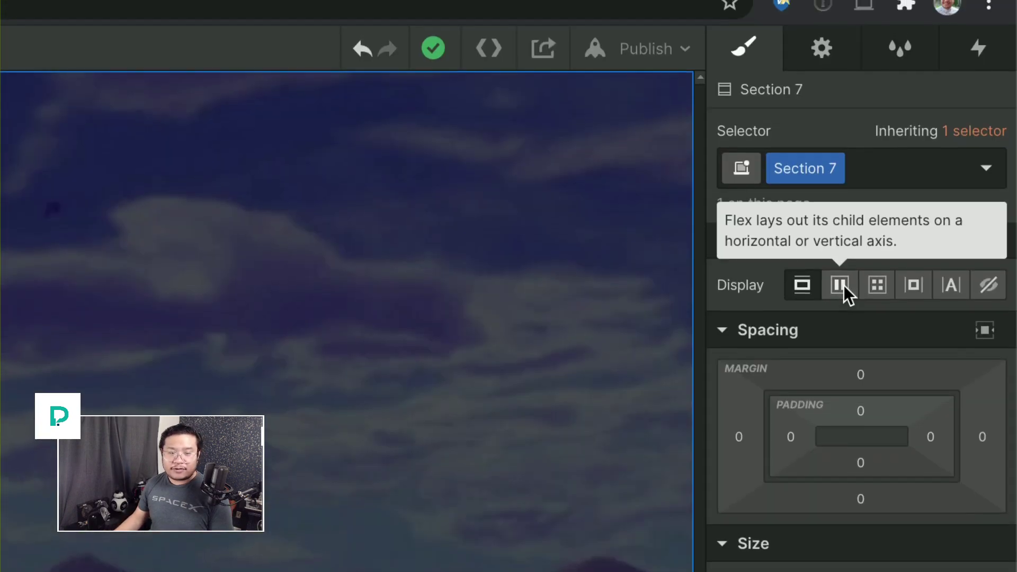
pyautogui.click(945, 159)
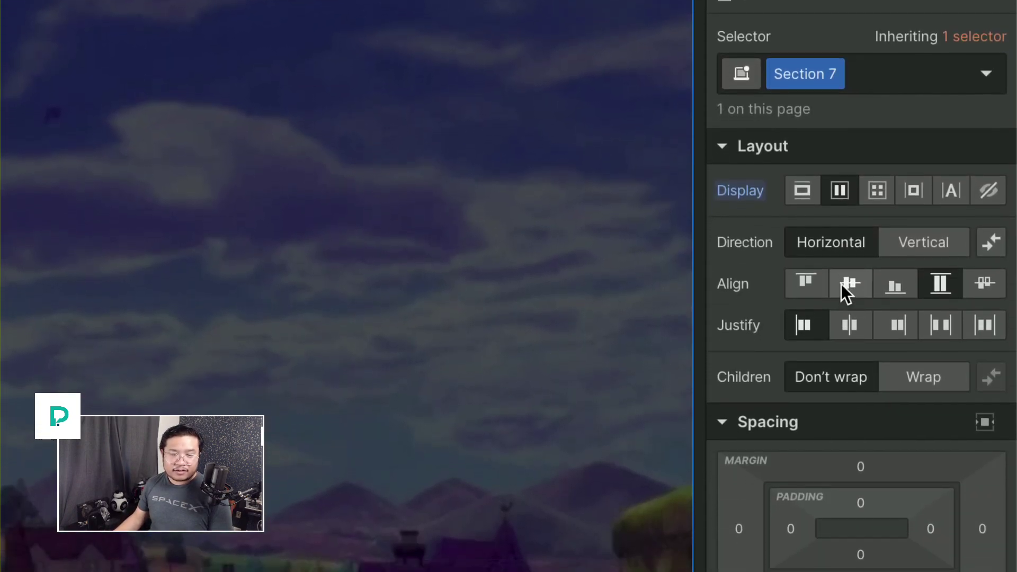
pyautogui.click(844, 284)
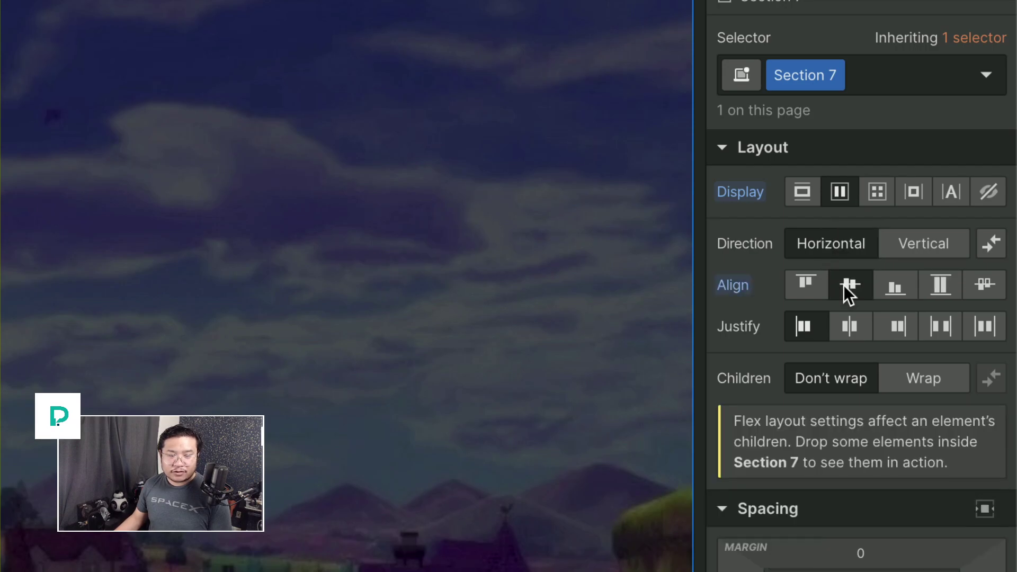
pyautogui.click(852, 285)
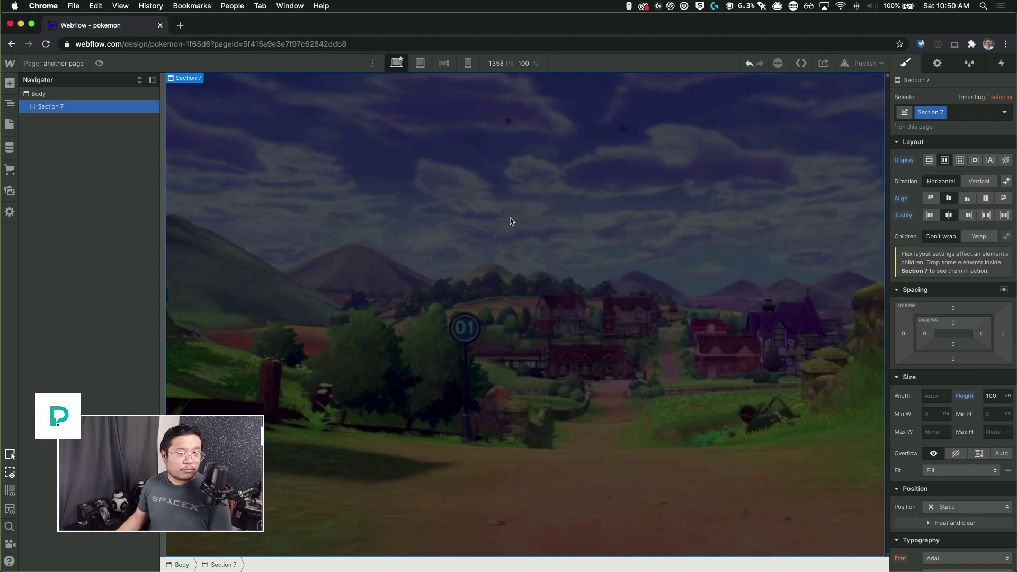
# - Place the Pikachu card image 1085752.jpg from the assets inside the section, keeping its default image settings
pyautogui.press('a')
pyautogui.press('a')
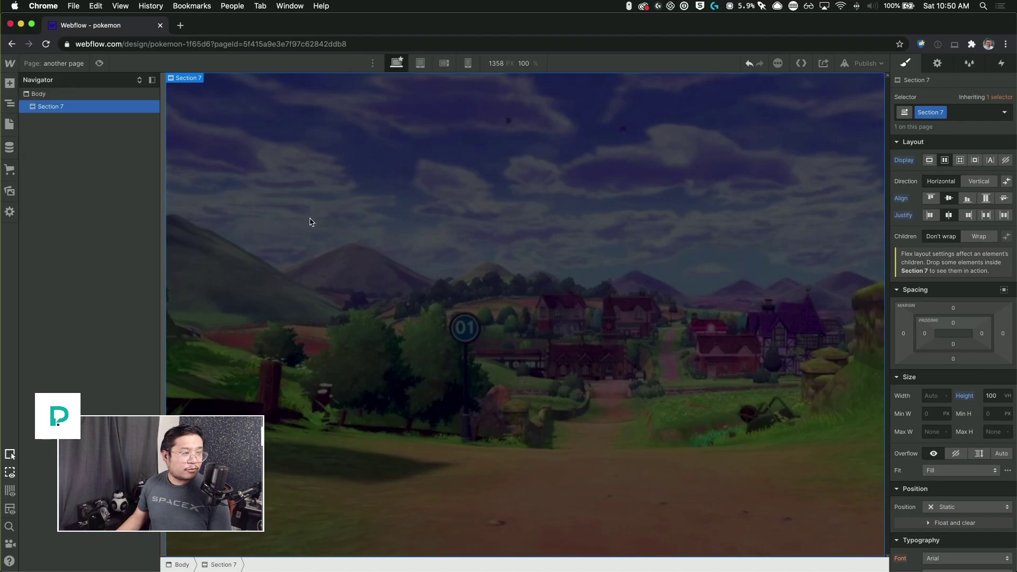
pyautogui.click(9, 191)
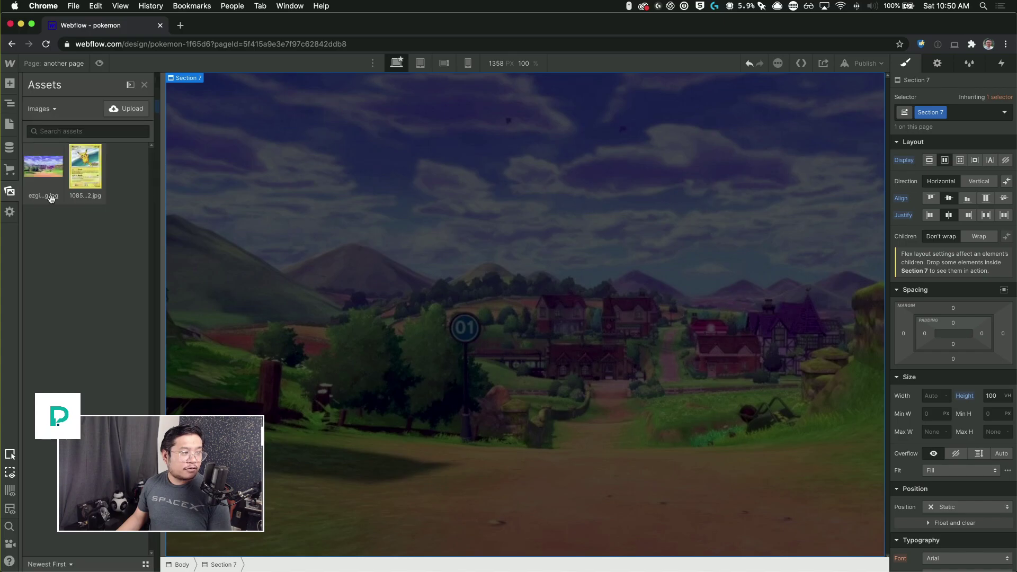
pyautogui.moveTo(84, 172); pyautogui.dragTo(560, 303)
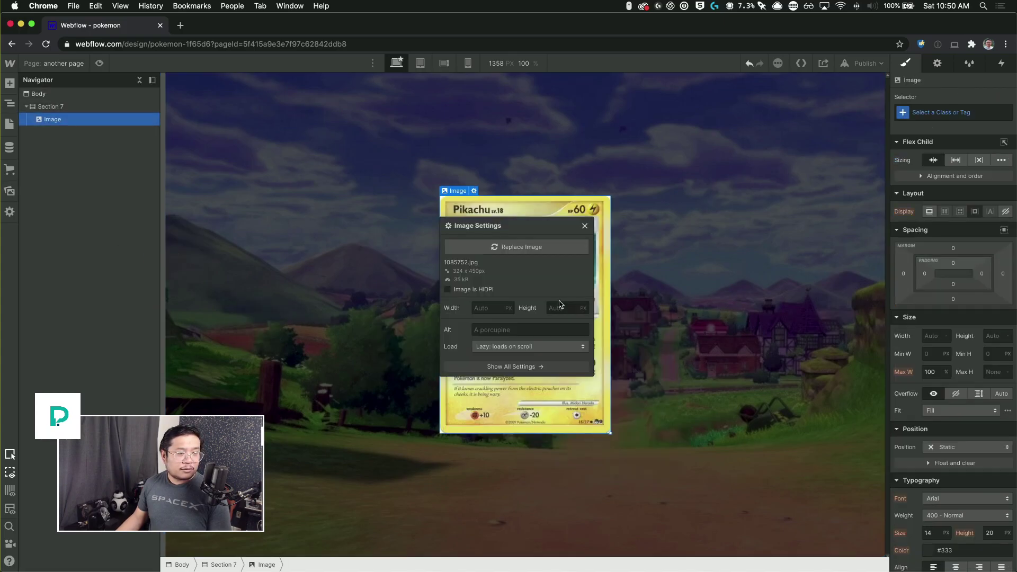
pyautogui.click(585, 226)
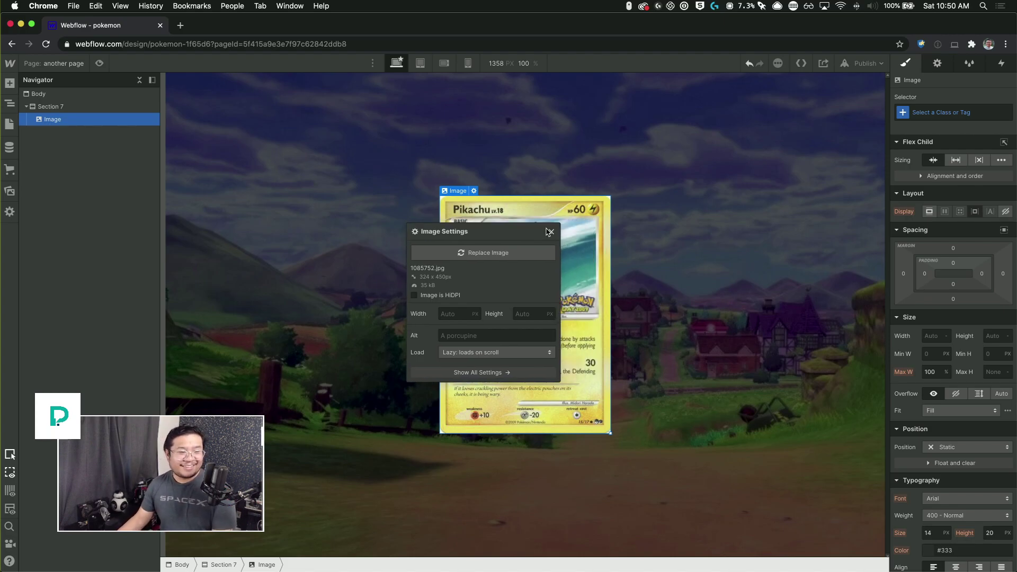
pyautogui.click(473, 190)
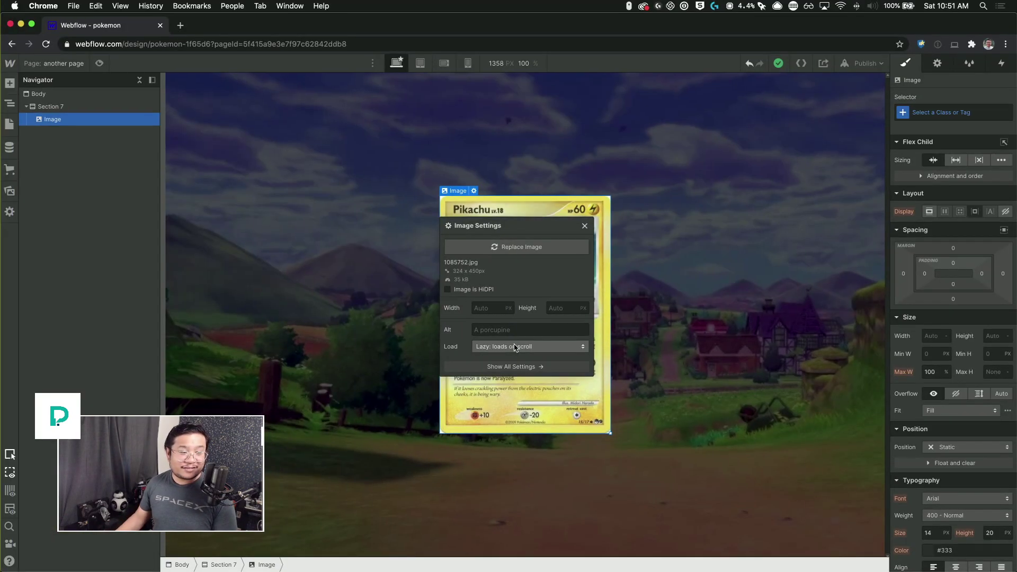
pyautogui.click(585, 226)
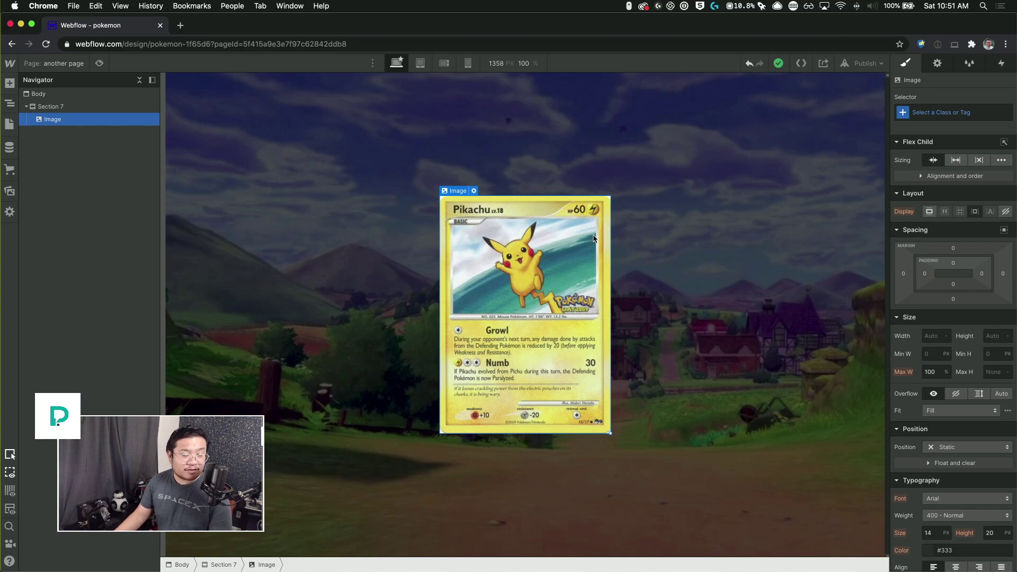
# - Give the Pikachu card image a new class named "pika p"
pyautogui.click(974, 109)
pyautogui.write('pika')
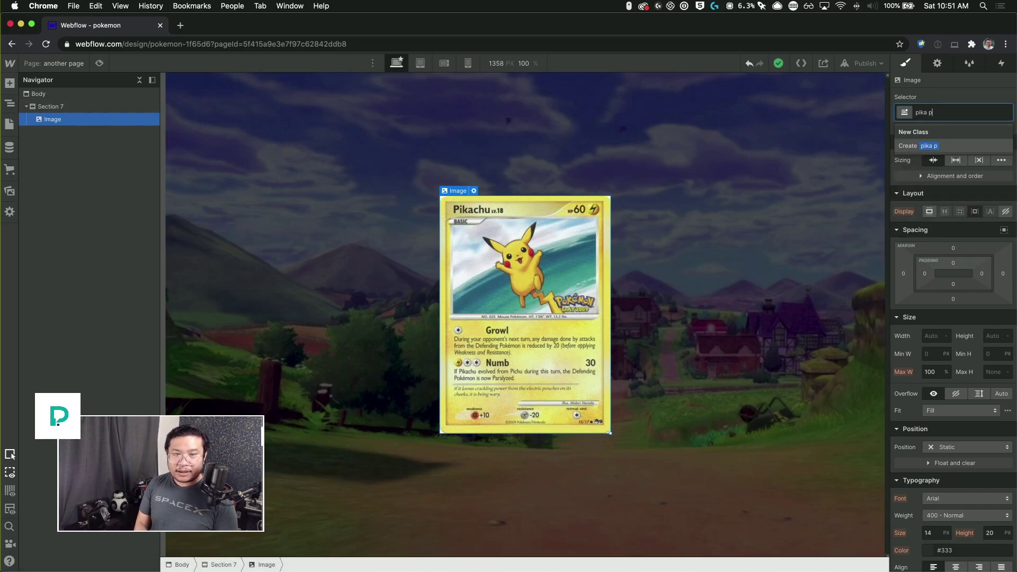
pyautogui.write(' p')
pyautogui.press('Return')
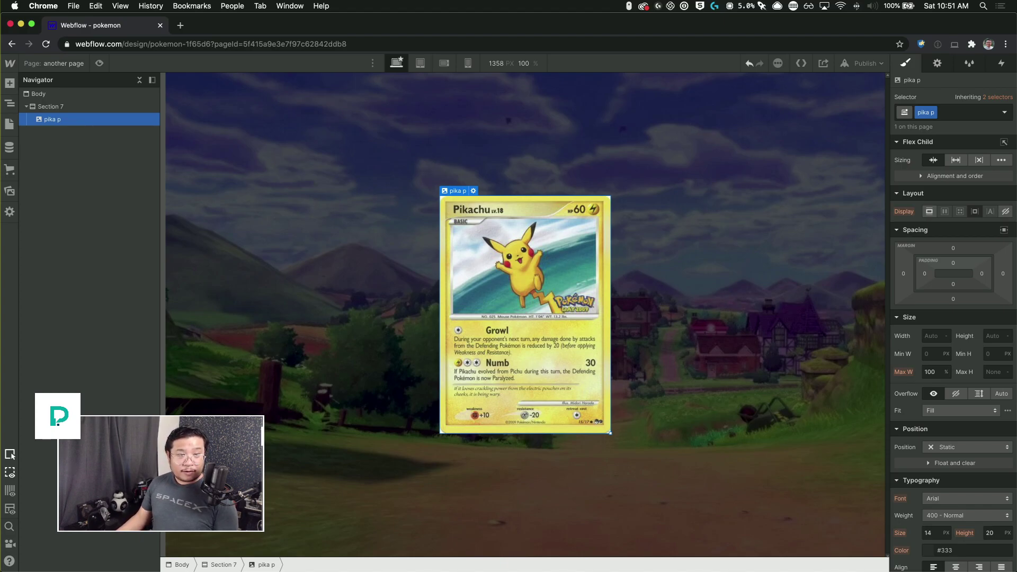
pyautogui.click(717, 245)
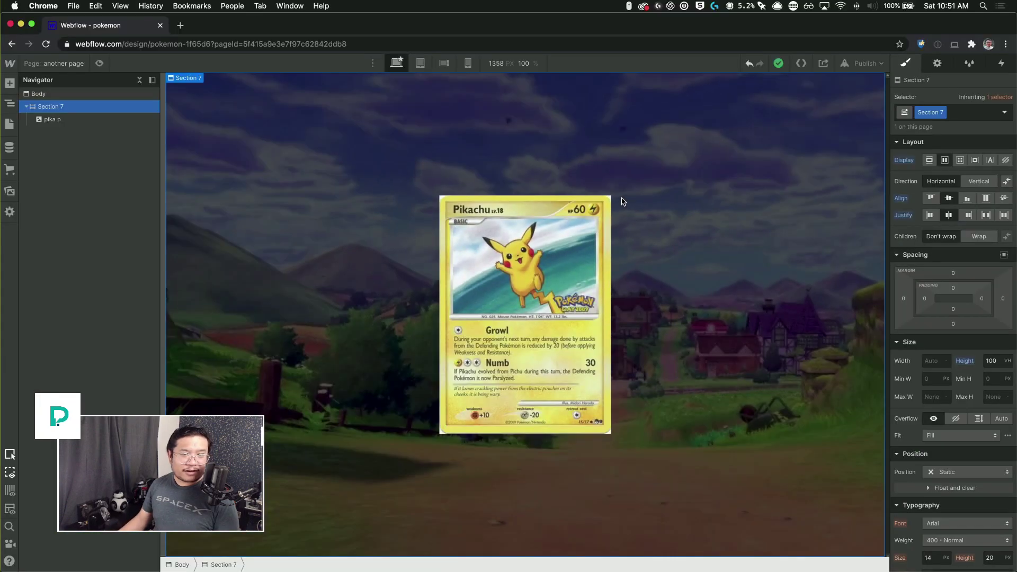
# - Round the corners of the Pikachu card image with a border radius of 17 px
pyautogui.click(593, 213)
pyautogui.scroll(-5, 965, 435)
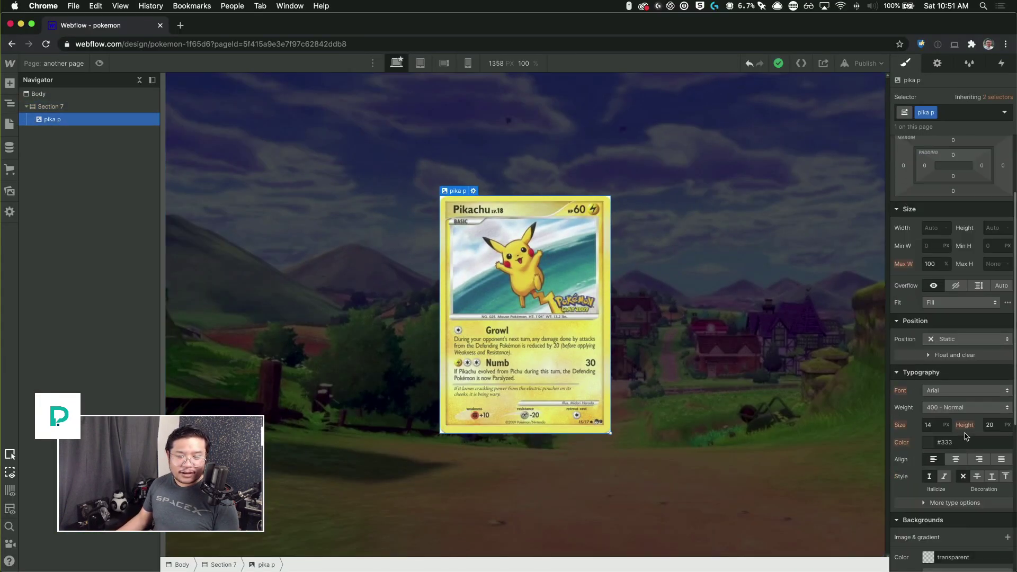
pyautogui.scroll(-5, 965, 436)
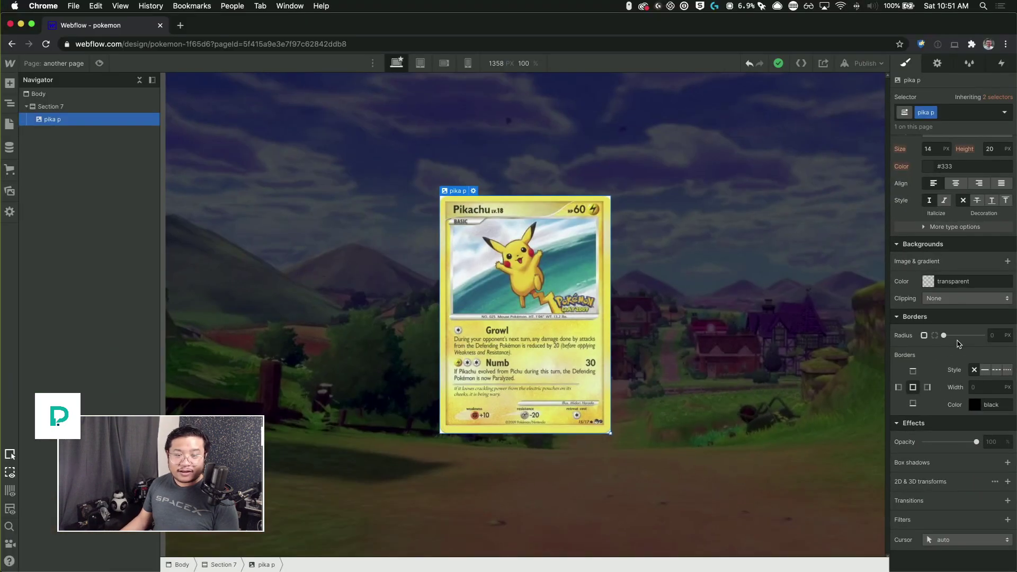
pyautogui.moveTo(944, 335); pyautogui.dragTo(975, 335)
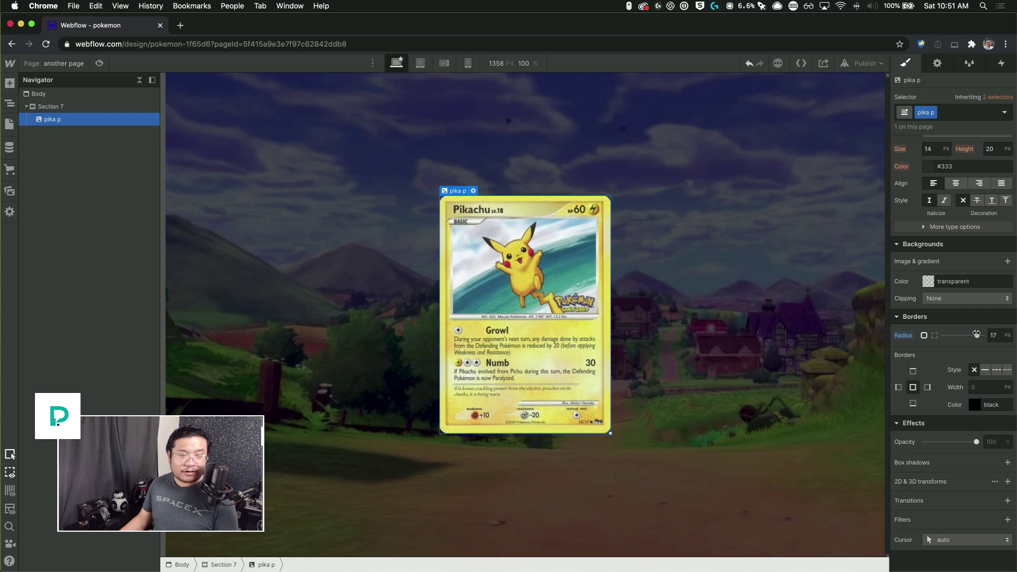
pyautogui.click(726, 248)
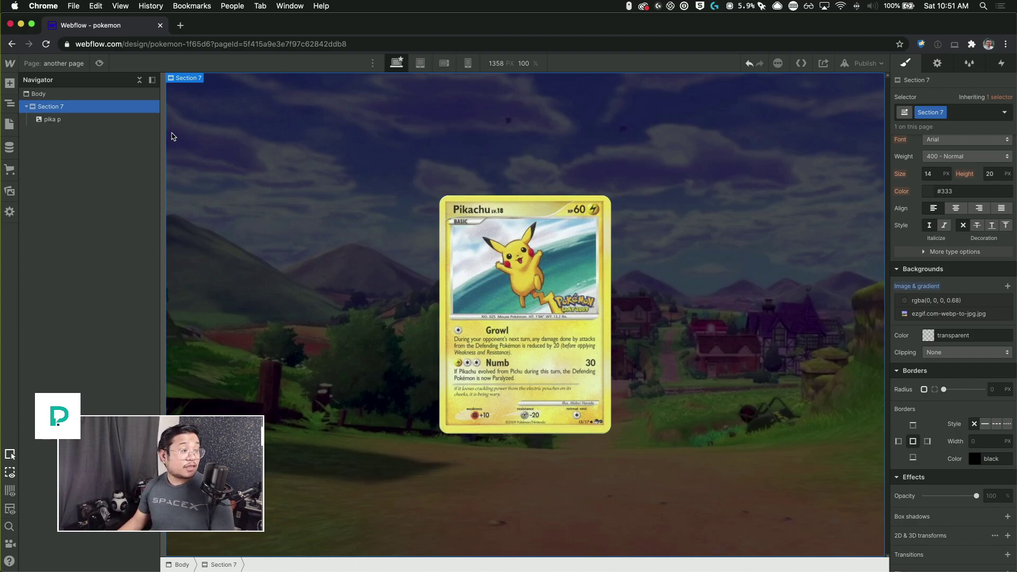
# - Set the section's Children Perspective distance to 2000 px in its transform settings
pyautogui.click(554, 259)
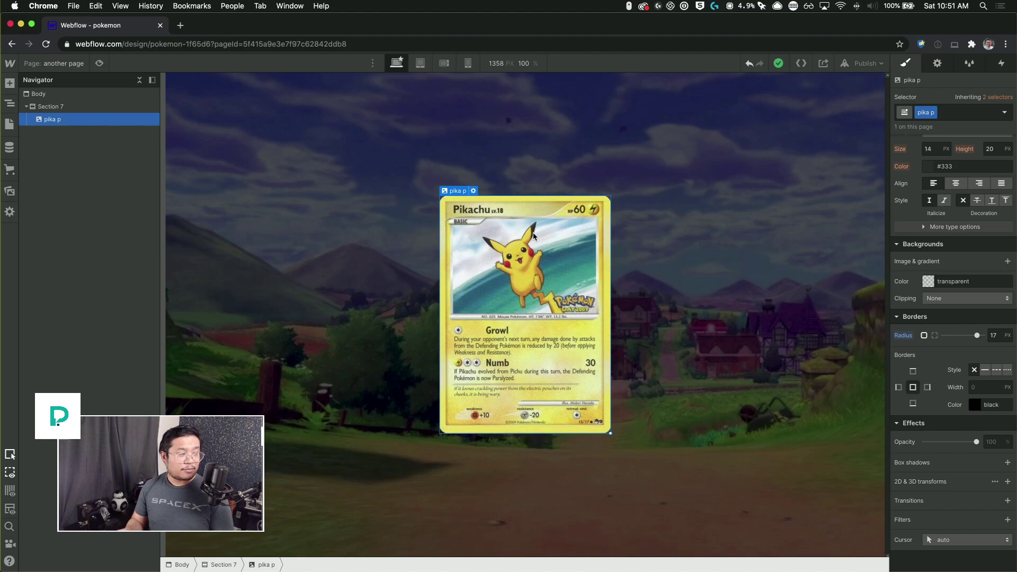
pyautogui.click(576, 142)
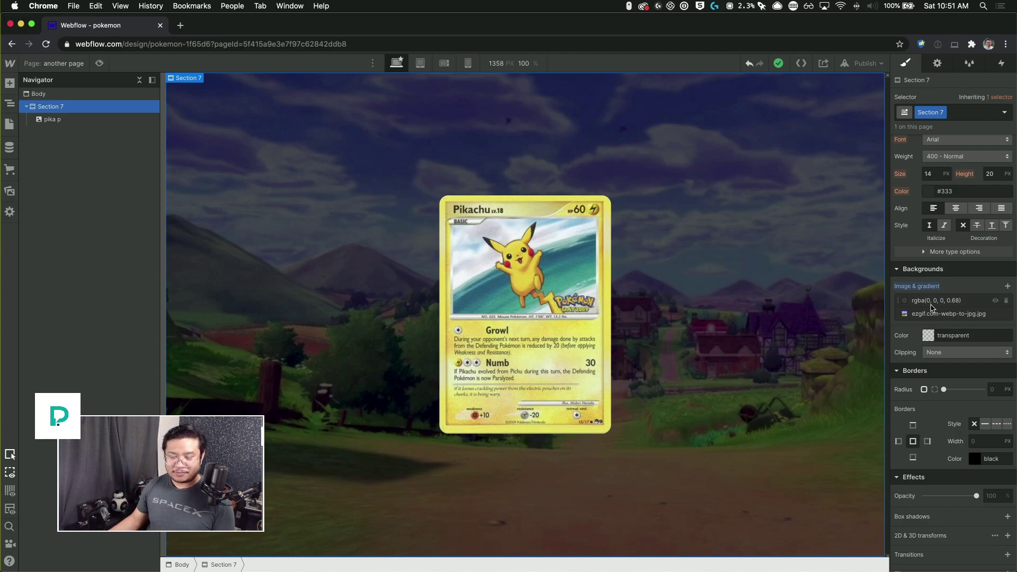
pyautogui.scroll(-3, 933, 307)
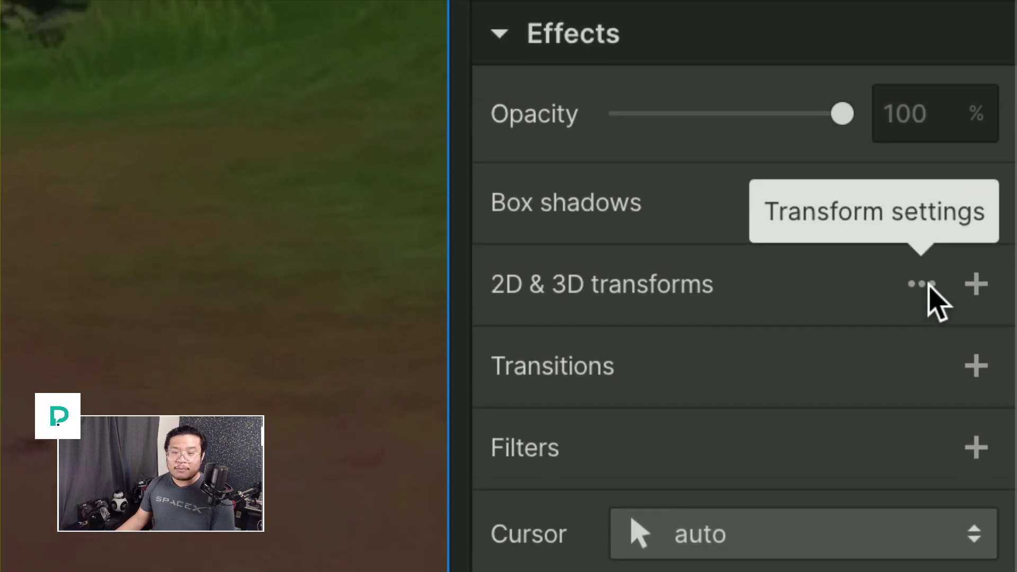
pyautogui.click(922, 284)
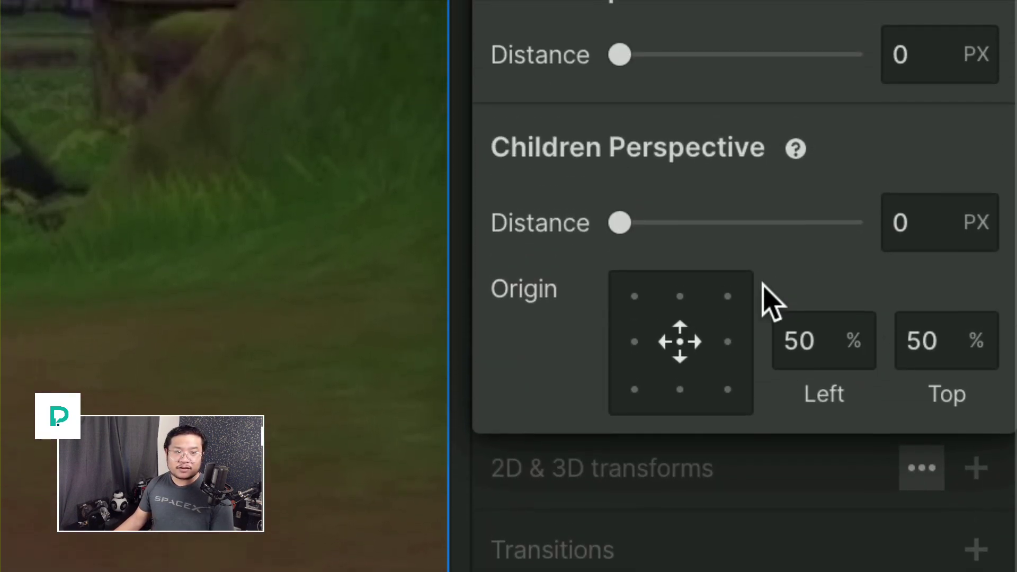
pyautogui.moveTo(619, 283); pyautogui.dragTo(914, 290)
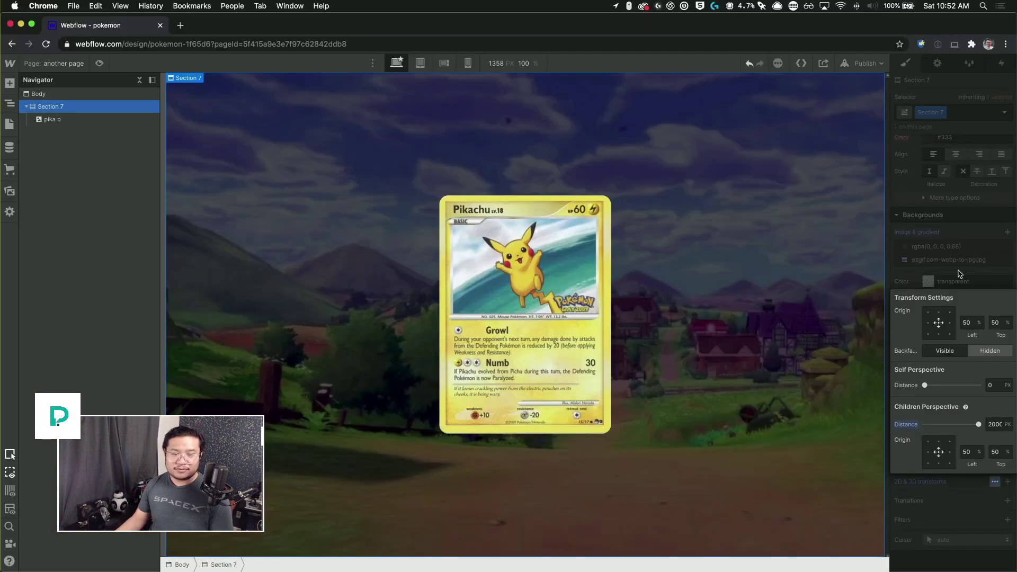
# - Close the transform settings and open the section's interaction settings
pyautogui.click(958, 252)
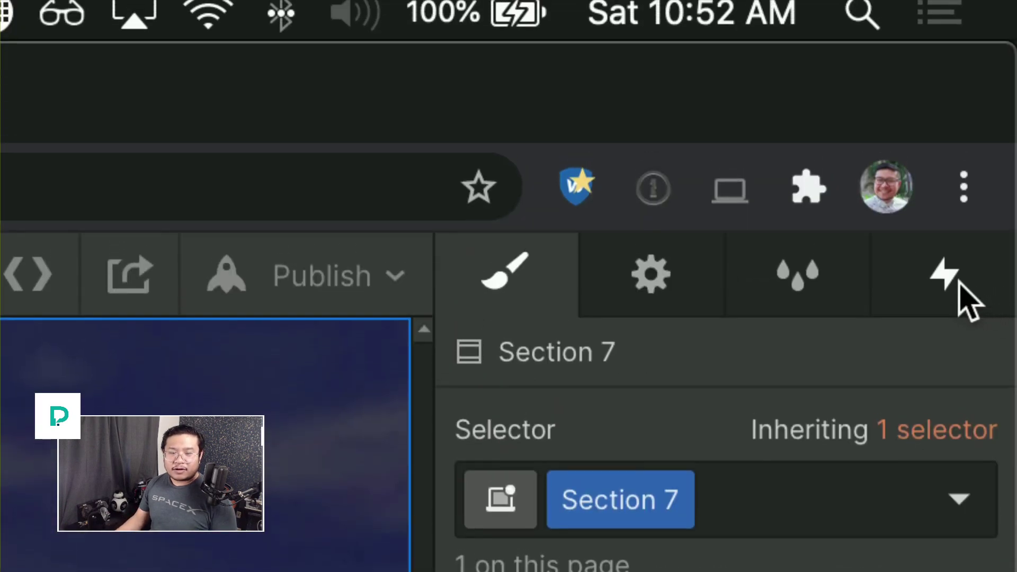
pyautogui.click(974, 45)
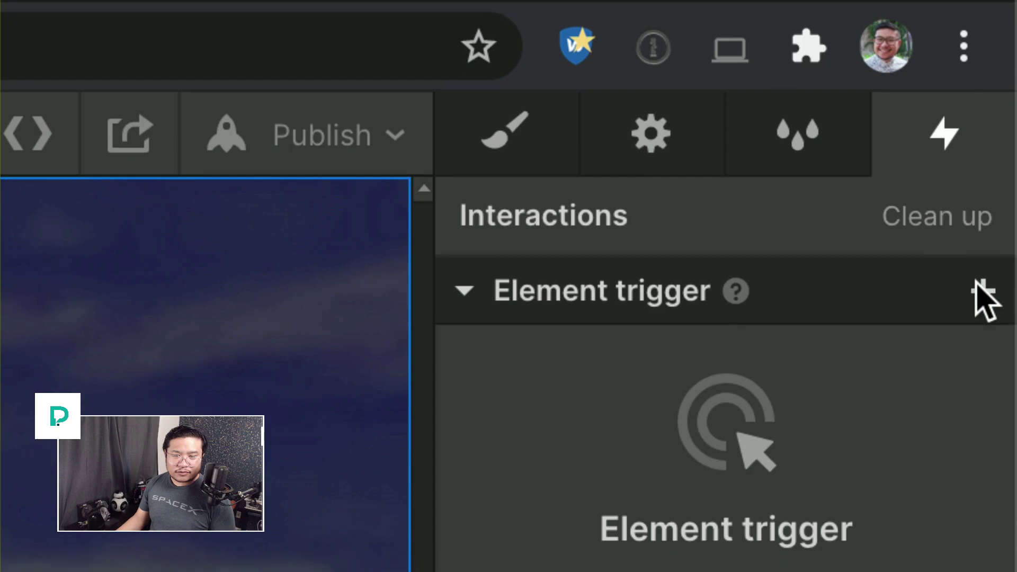
pyautogui.click(982, 292)
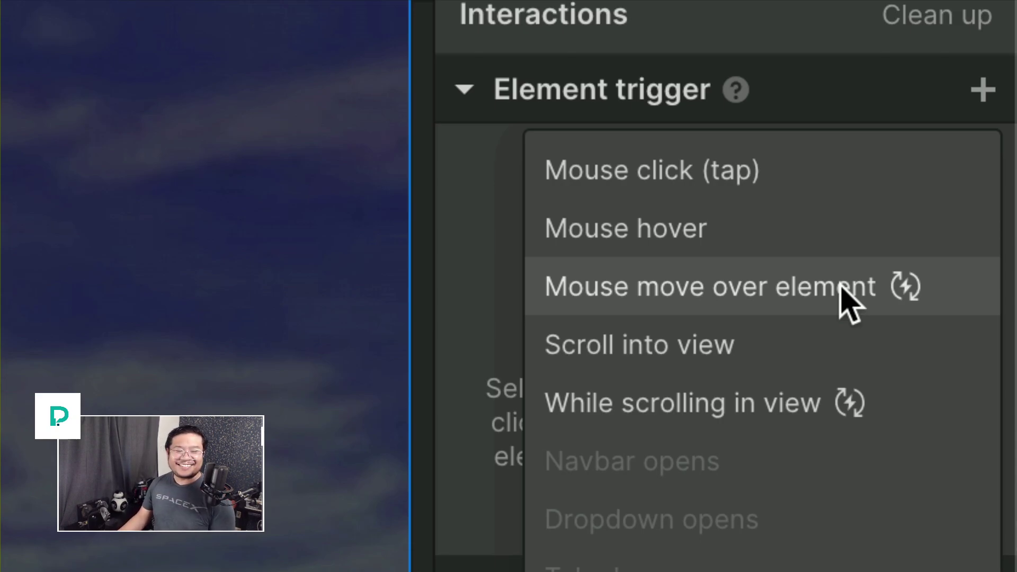
pyautogui.click(845, 289)
pyautogui.scroll(-2, 840, 297)
pyautogui.click(837, 303)
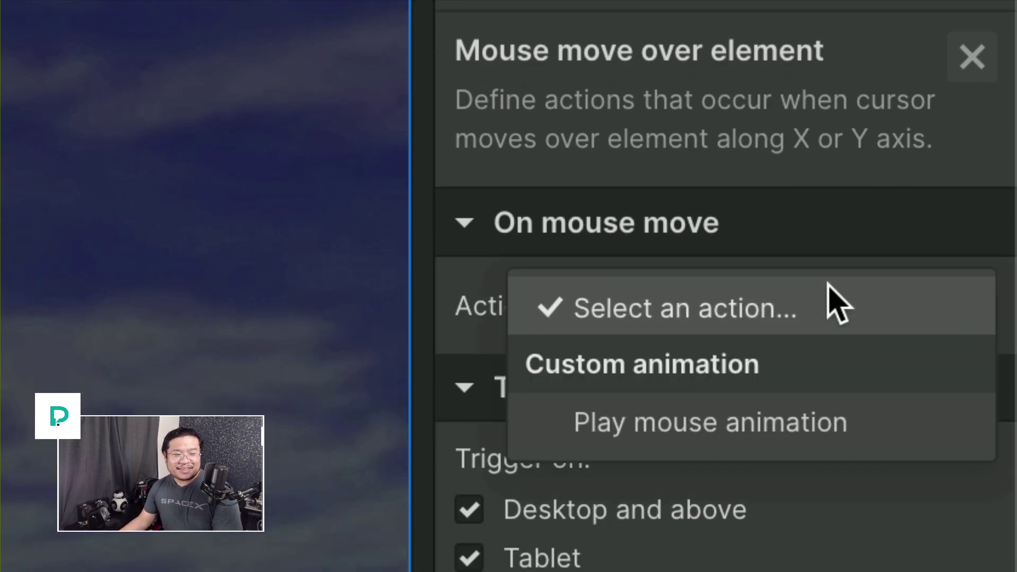
pyautogui.scroll(1, 836, 301)
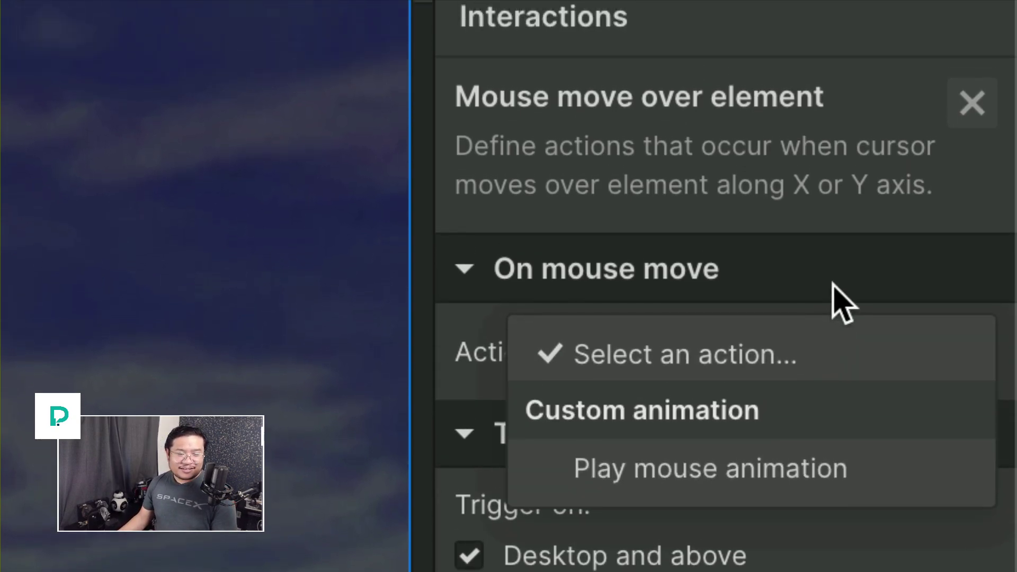
pyautogui.click(843, 297)
pyautogui.click(971, 106)
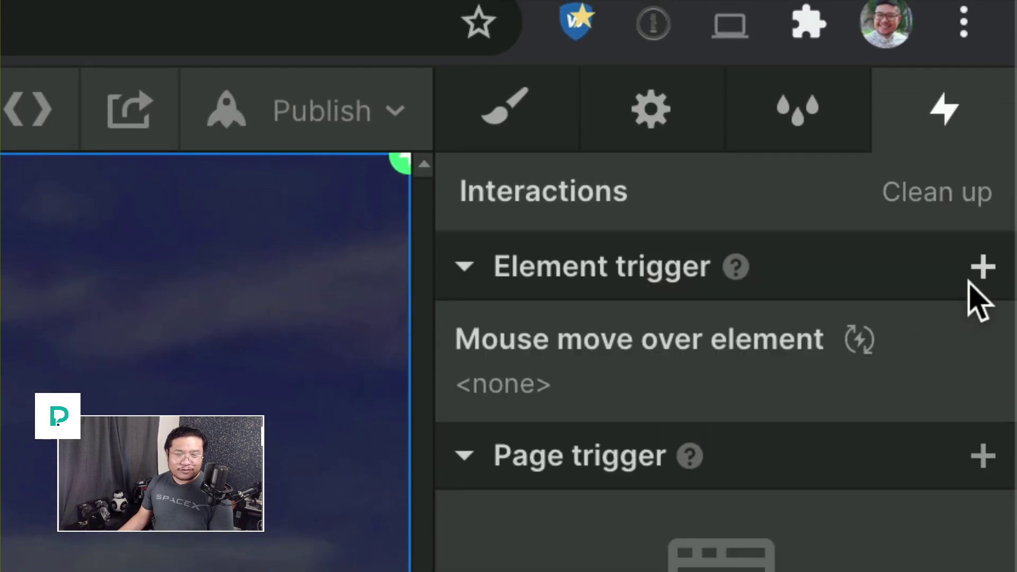
pyautogui.click(984, 295)
# - Add a "Mouse move over element" trigger to the section with the action "Play mouse animation"
pyautogui.click(983, 223)
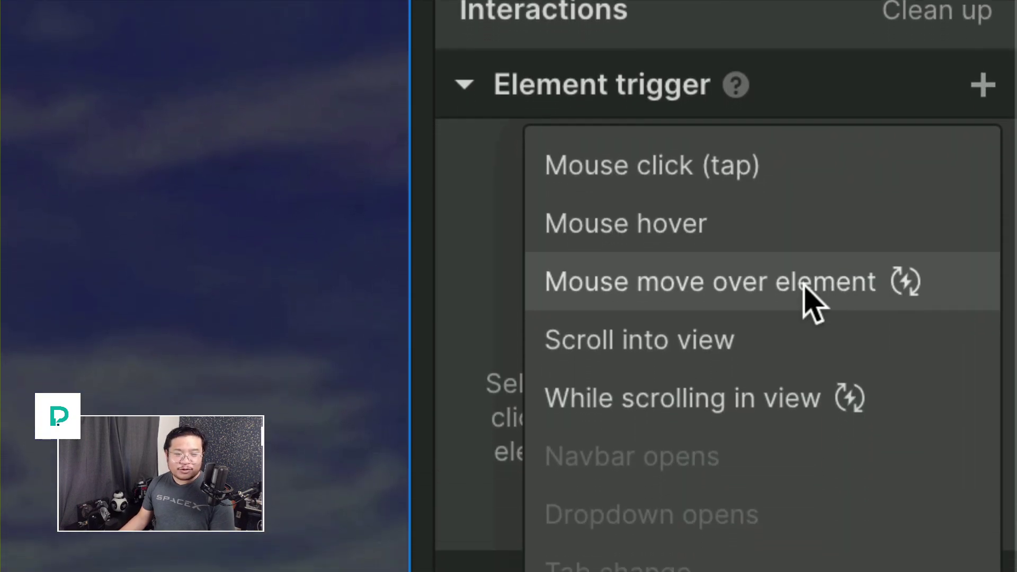
pyautogui.click(810, 297)
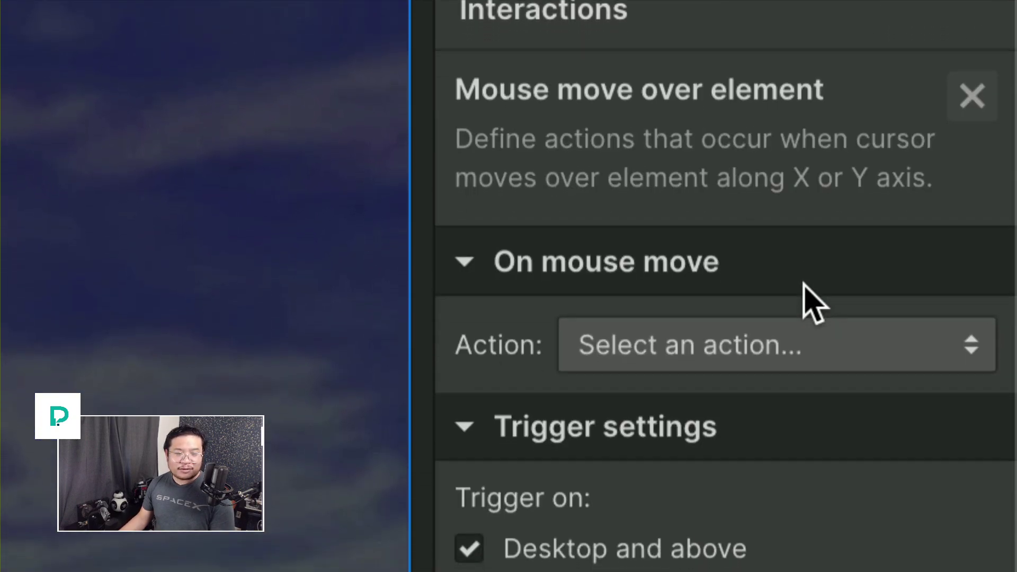
pyautogui.click(699, 301)
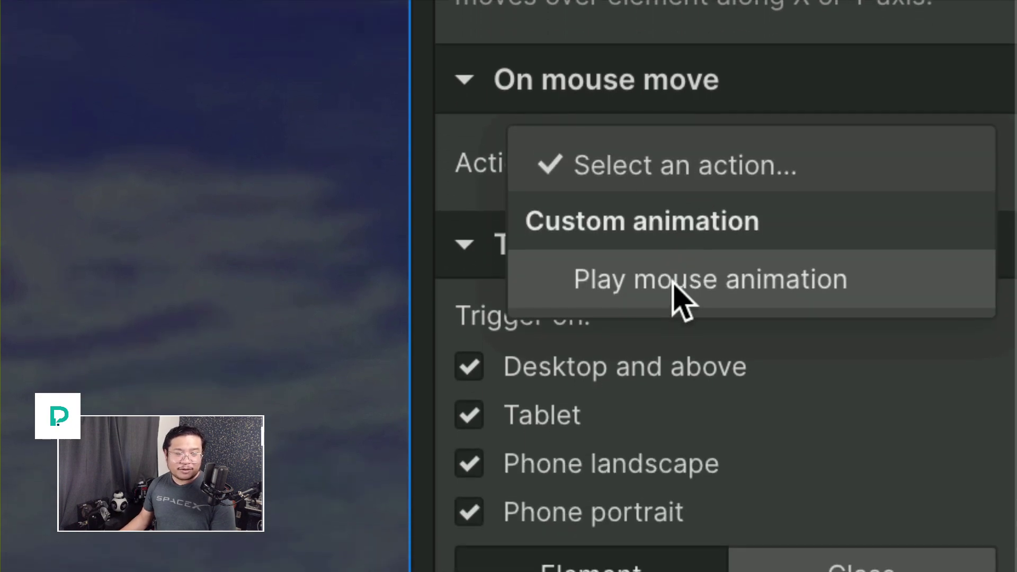
pyautogui.click(678, 299)
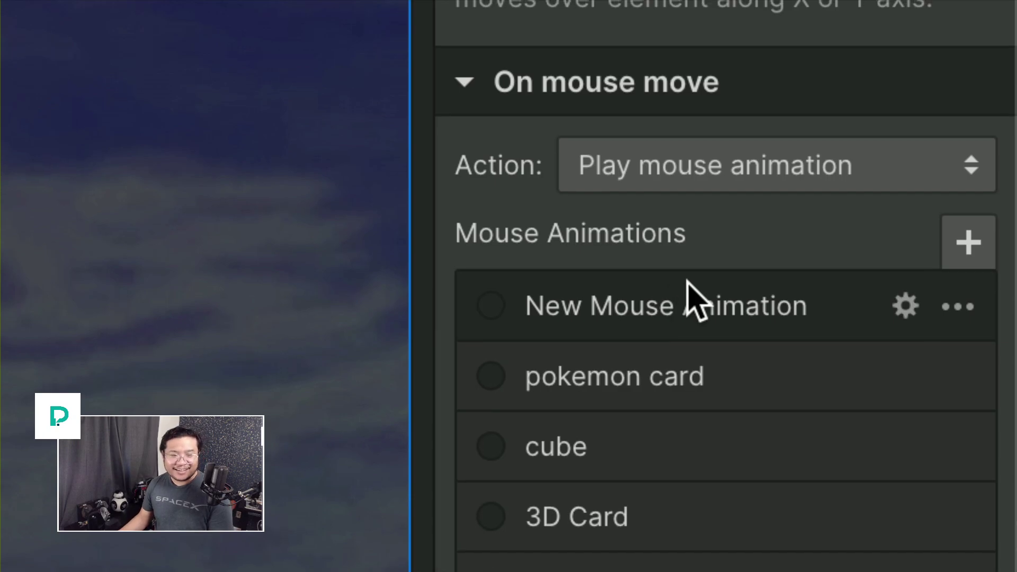
# - Create a new mouse animation for the trigger and name it "pika p"
pyautogui.click(969, 286)
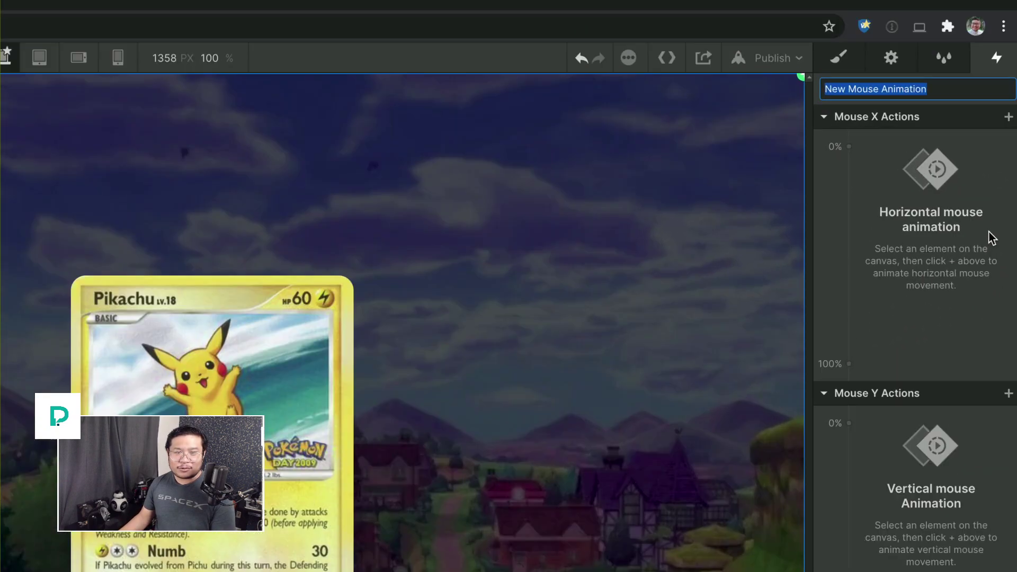
pyautogui.write('pika p')
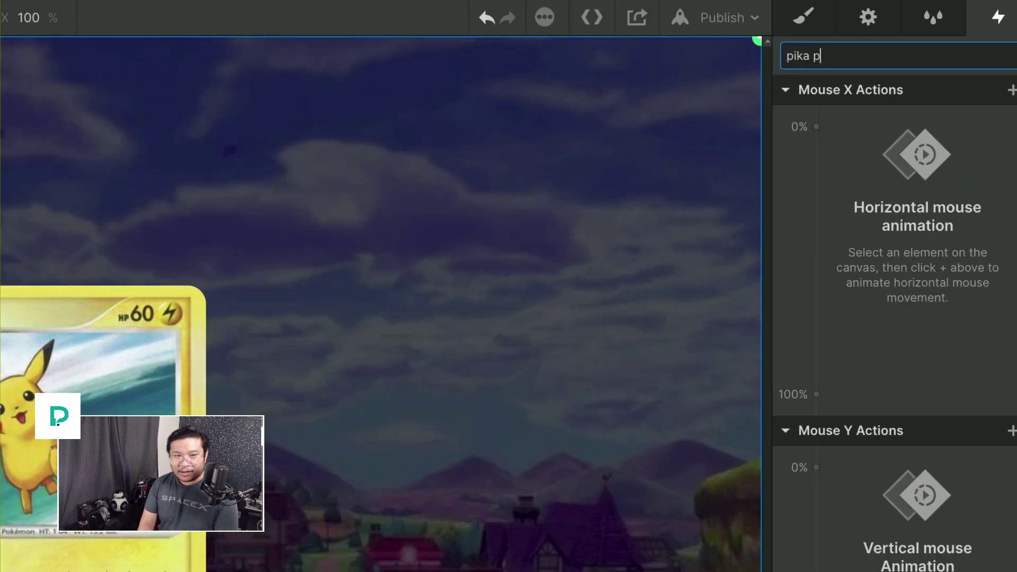
pyautogui.press('Return')
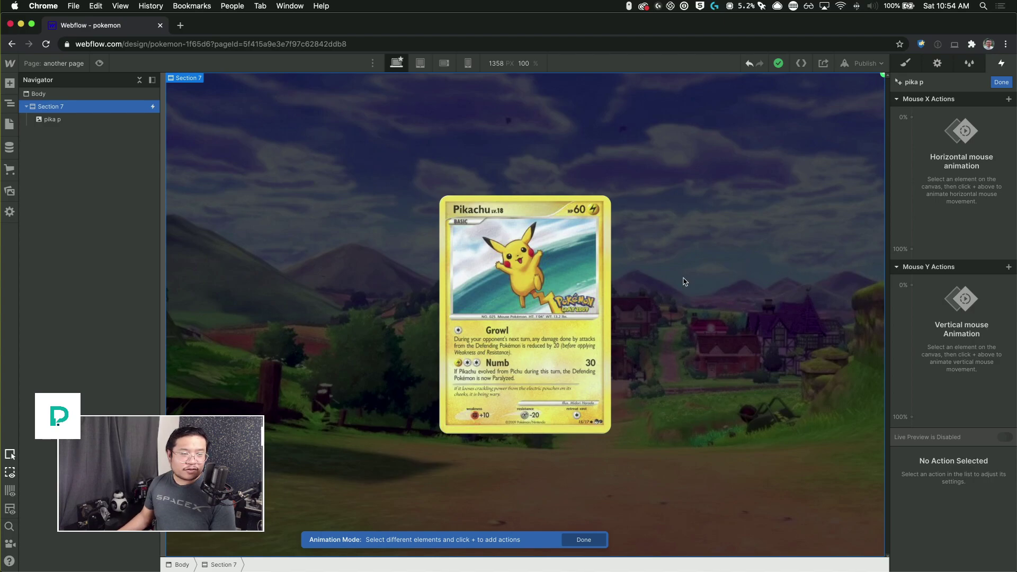
# - Add a Rotate action for the Pikachu card image to the animation's Mouse X Actions at 0%
pyautogui.click(540, 245)
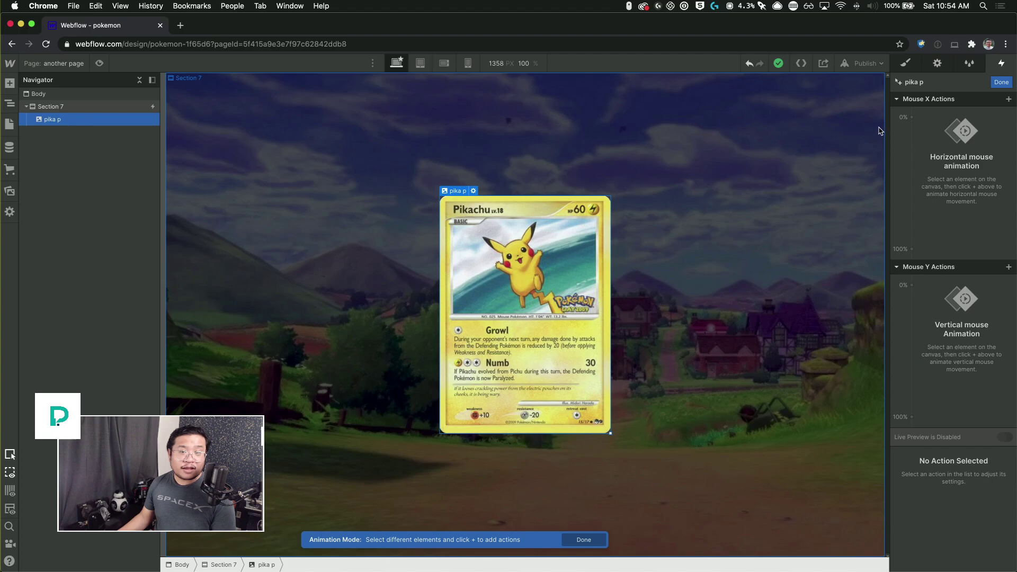
pyautogui.click(912, 119)
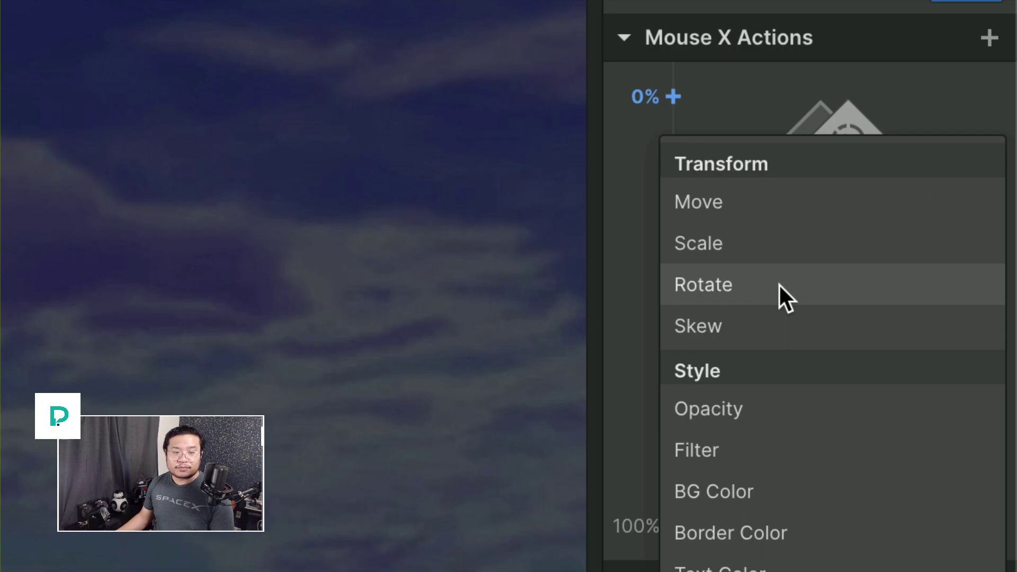
pyautogui.click(779, 284)
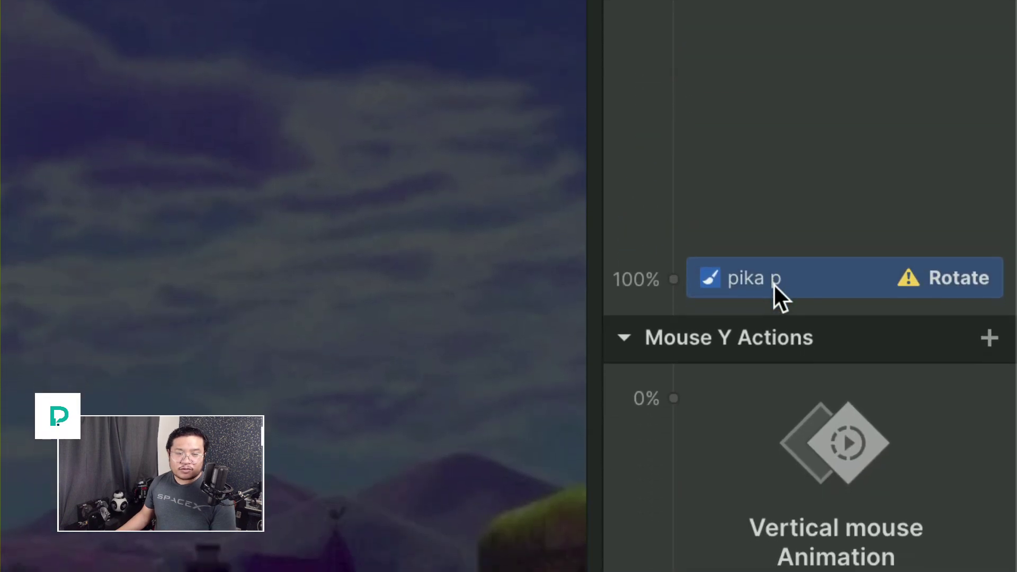
pyautogui.moveTo(773, 284); pyautogui.dragTo(780, 170)
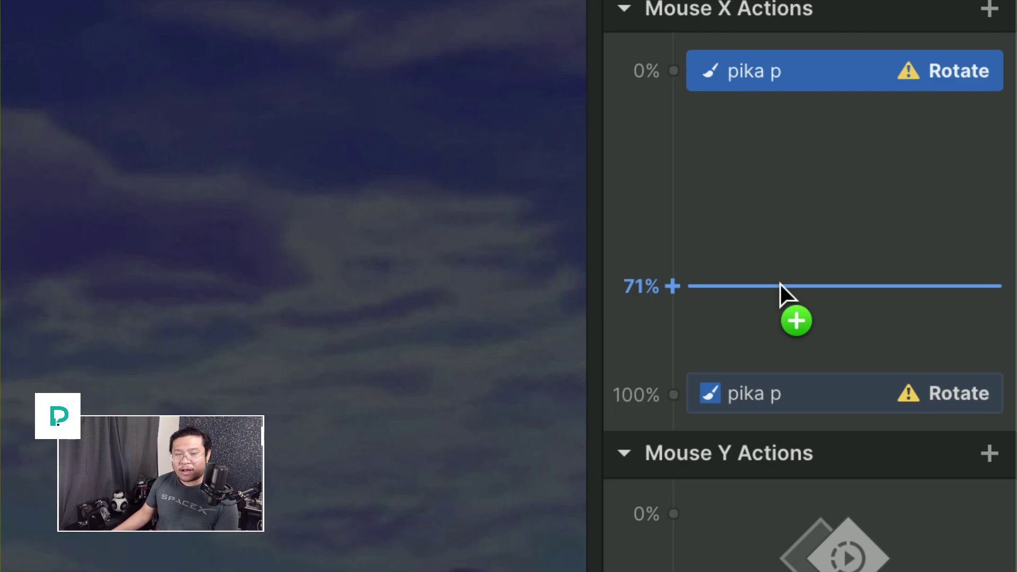
pyautogui.moveTo(780, 284); pyautogui.dragTo(777, 290)
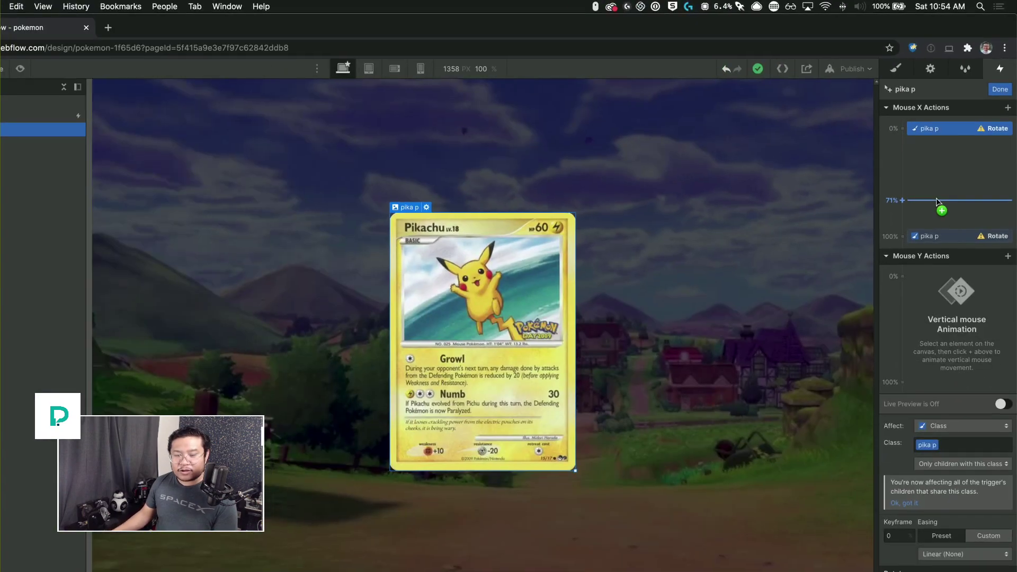
pyautogui.moveTo(936, 202); pyautogui.dragTo(937, 201)
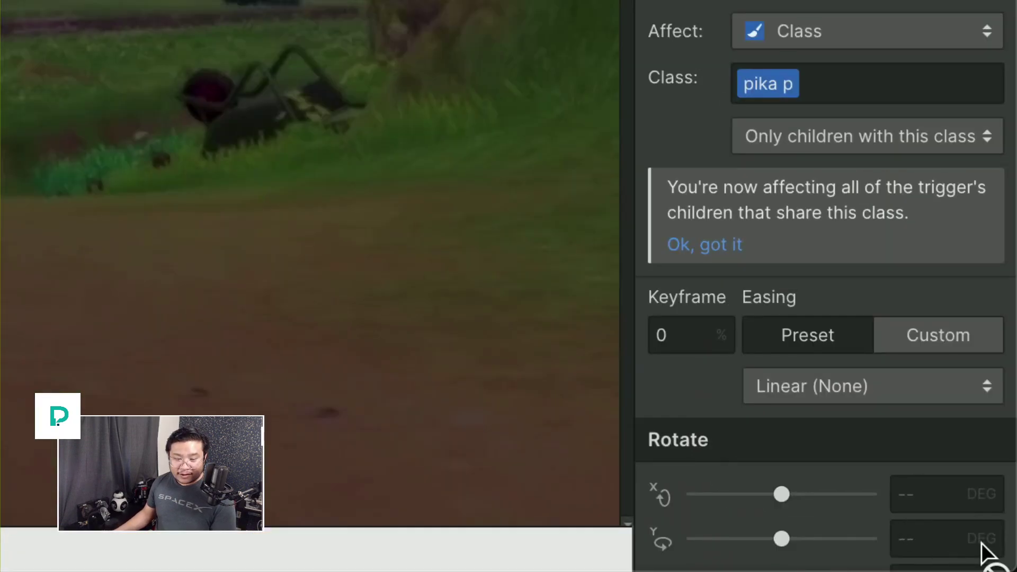
# - Set the card's Y-axis rotation to -50 degrees at the 0% Mouse X keyframe
pyautogui.scroll(-1, 1001, 561)
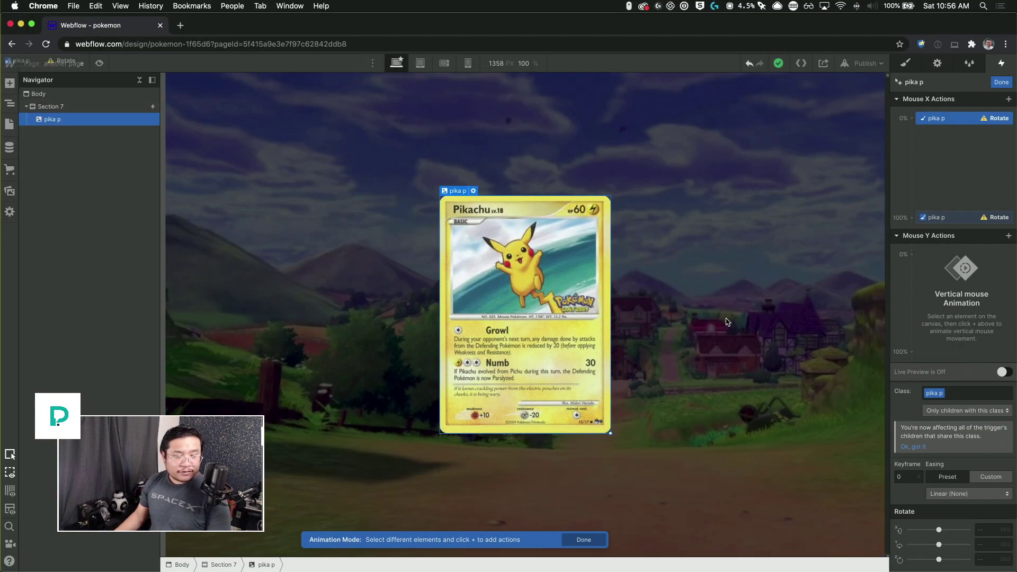
pyautogui.moveTo(938, 545)
pyautogui.mouseDown()
pyautogui.moveTo(917, 541)
pyautogui.moveTo(931, 539)
pyautogui.mouseUp()
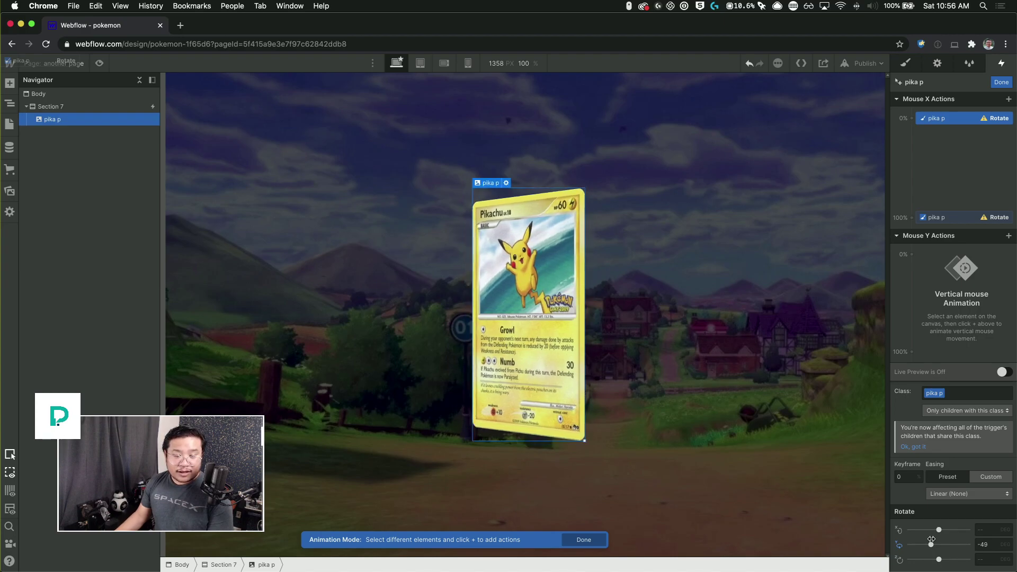
pyautogui.click(987, 544)
pyautogui.press('Down')
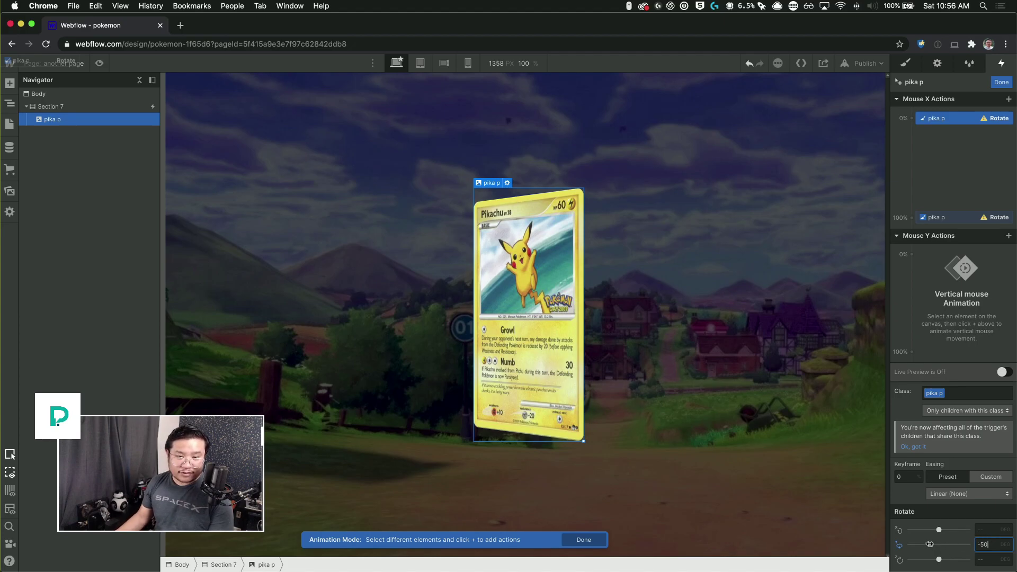
# - Set the card's Y-axis rotation to 50 degrees at the 100% Mouse X keyframe
pyautogui.click(944, 219)
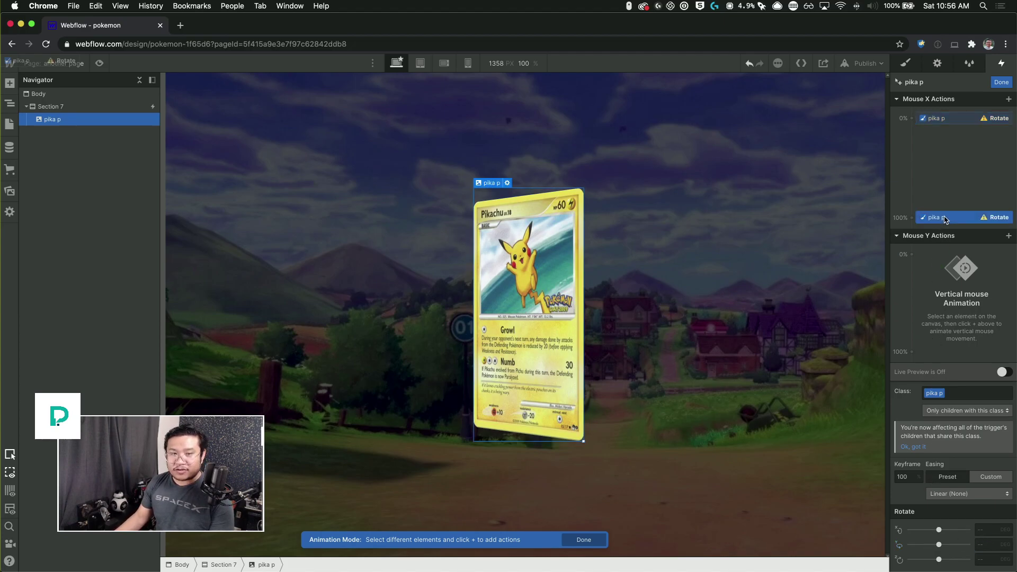
pyautogui.click(988, 546)
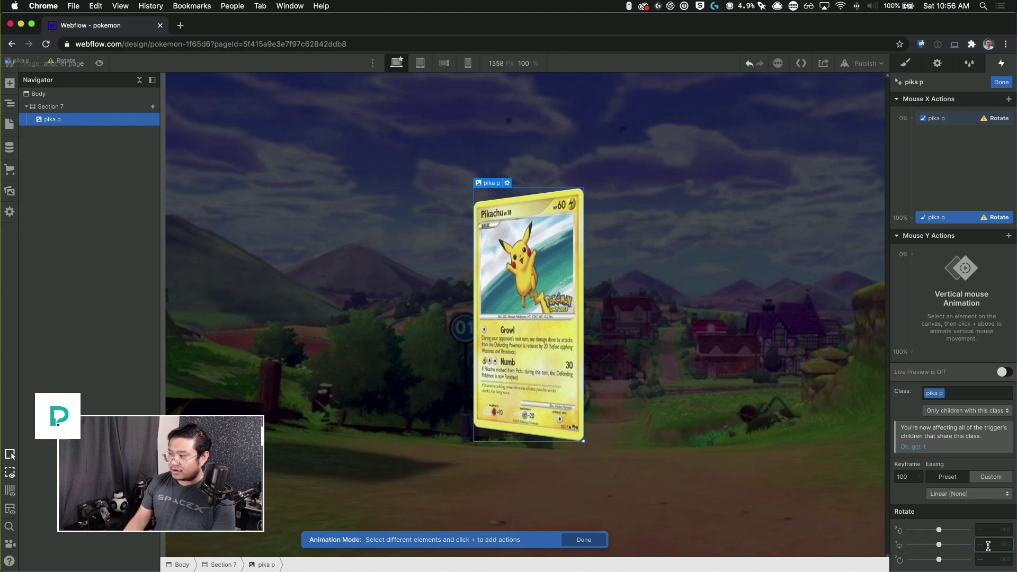
pyautogui.write('50')
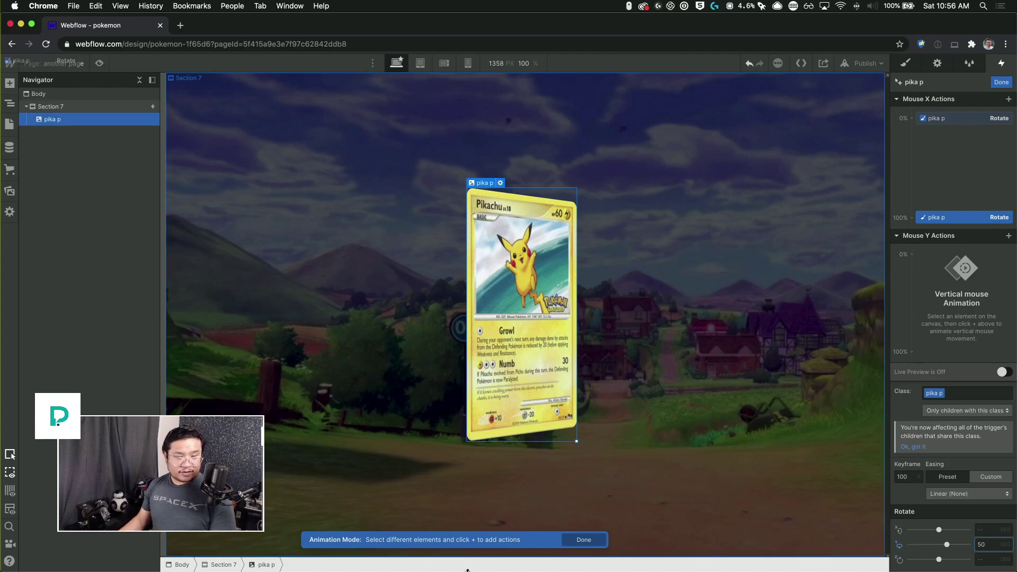
# - Add a Rotate action for the card to the Mouse Y Actions, with 50 degrees X-axis rotation at 0%
pyautogui.click(912, 255)
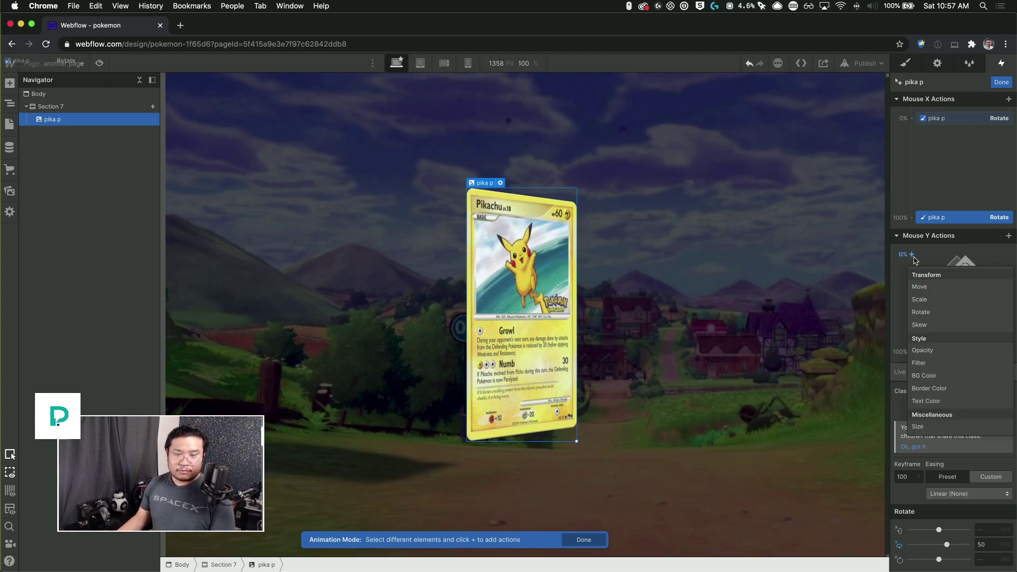
pyautogui.click(933, 313)
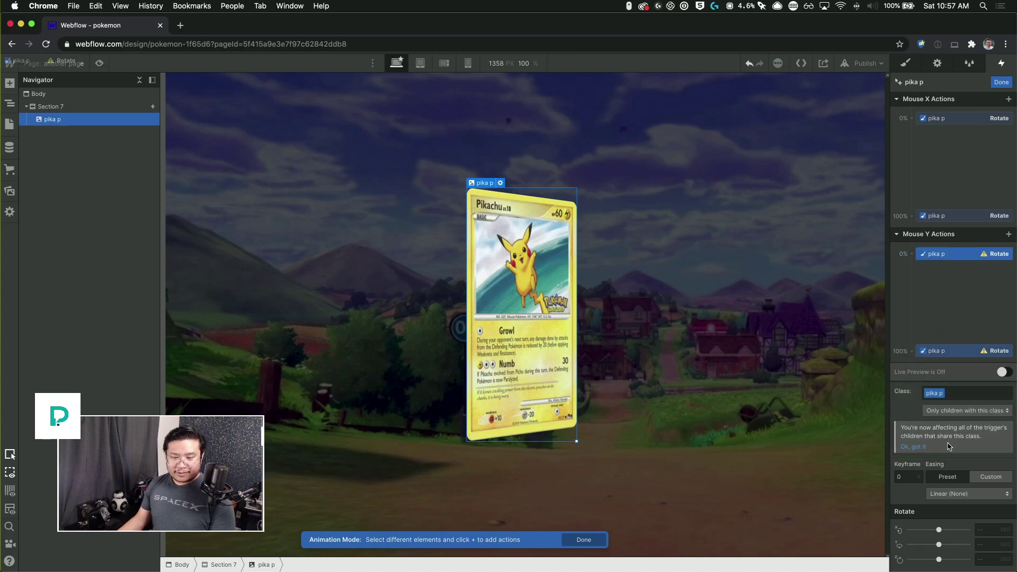
pyautogui.moveTo(939, 530); pyautogui.dragTo(952, 530)
pyautogui.click(981, 529)
pyautogui.write('50')
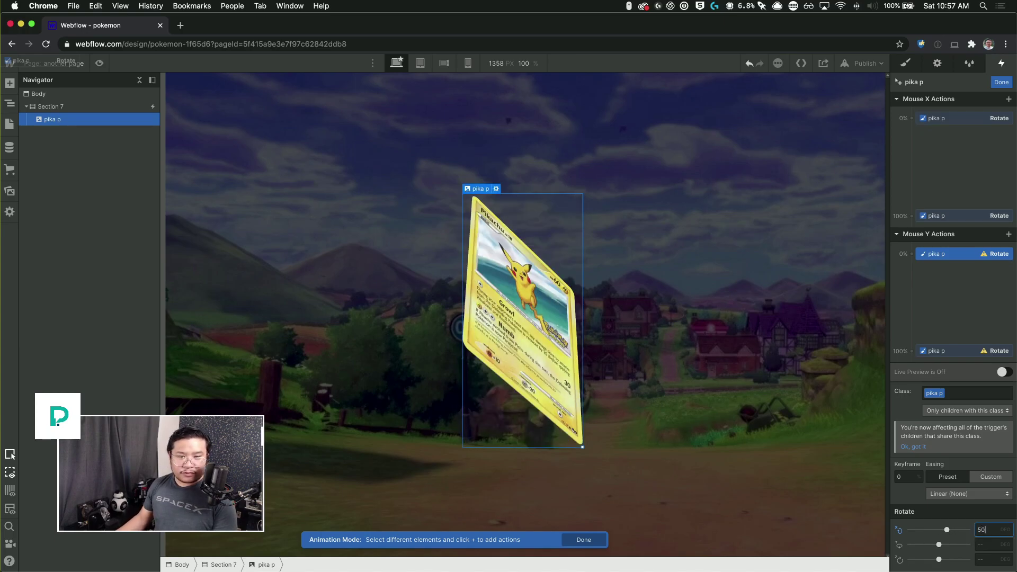
# - Set the card's X-axis rotation to -50 degrees at the 100% Mouse Y keyframe and finish editing the animation
pyautogui.press('BackSpace')
pyautogui.press('BackSpace')
pyautogui.click(994, 529)
pyautogui.write('-50')
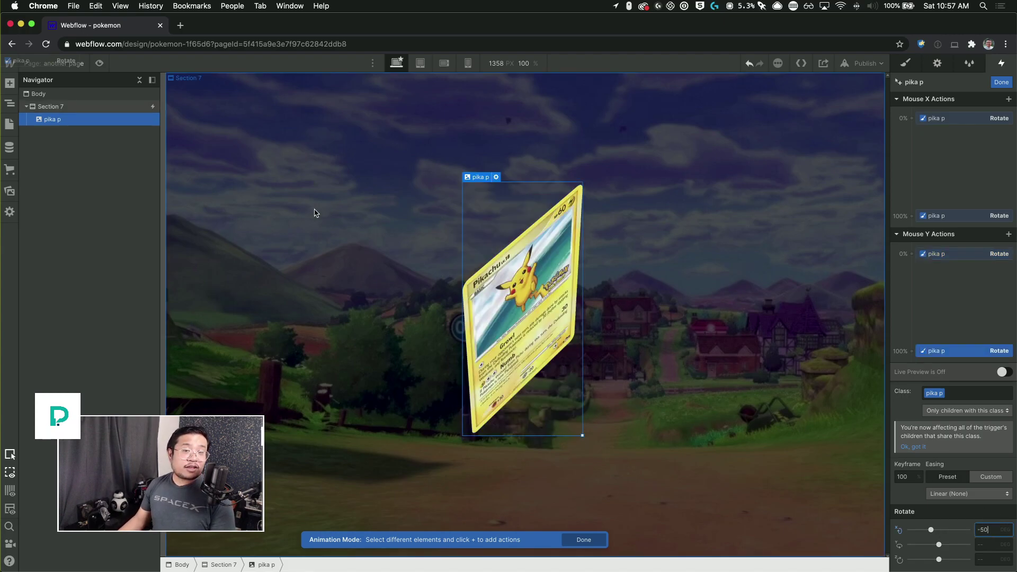
pyautogui.click(1001, 83)
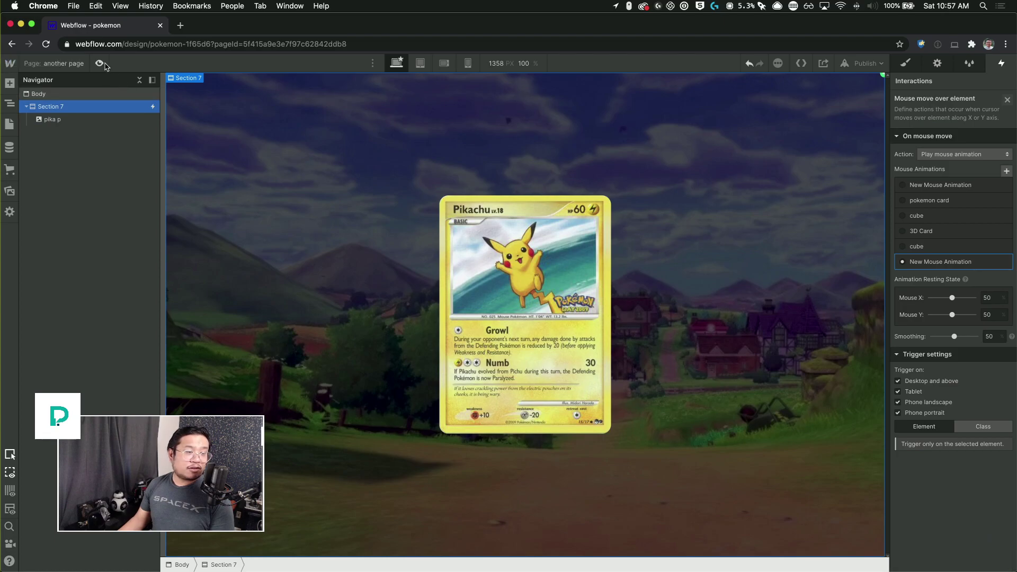
# - Preview the card's mouse-driven rotation on the page, and return to editing
pyautogui.click(99, 63)
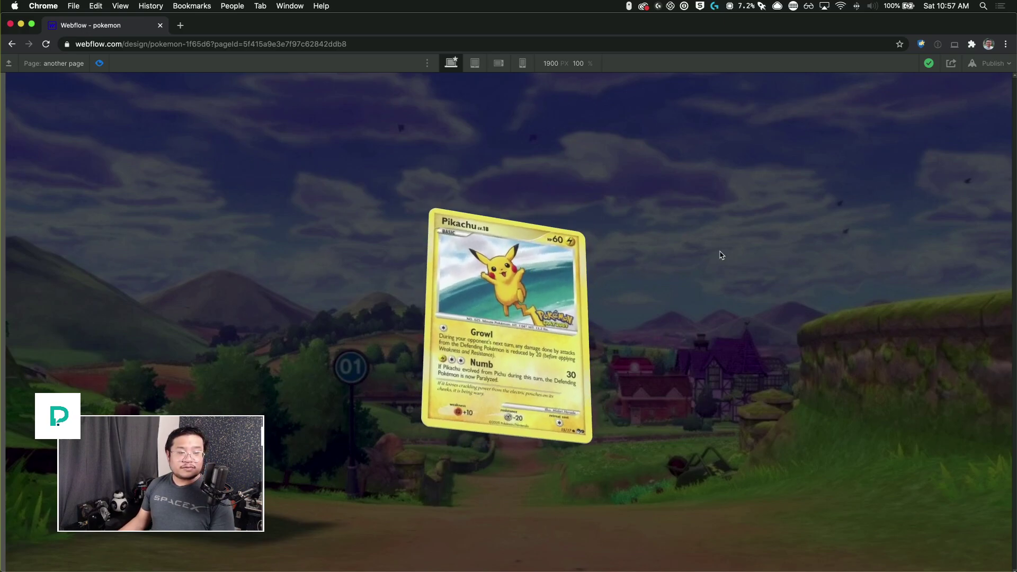
pyautogui.click(99, 64)
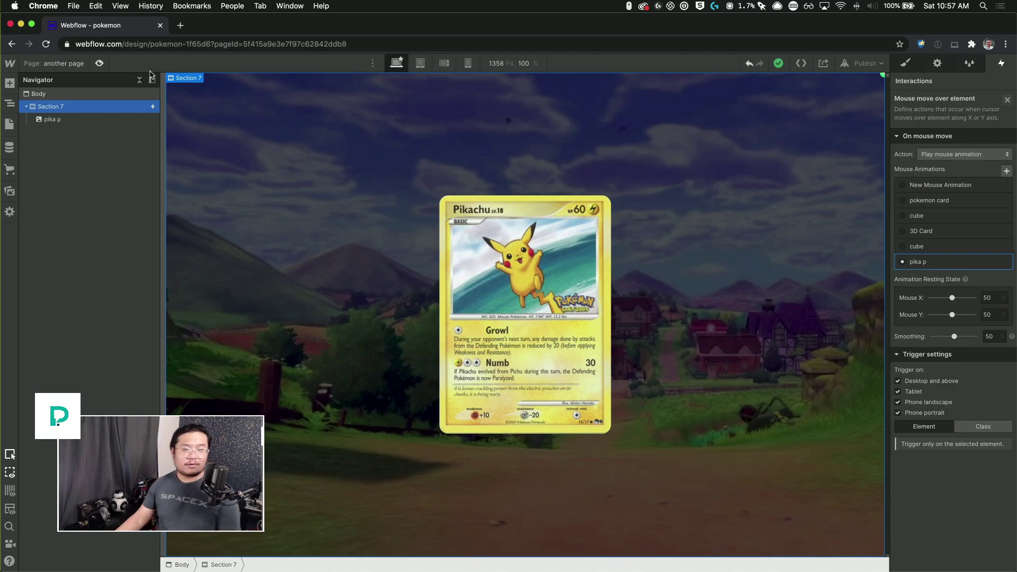
# - Delete the section's "Mouse move over element" trigger and select the Pikachu card image
pyautogui.click(1008, 100)
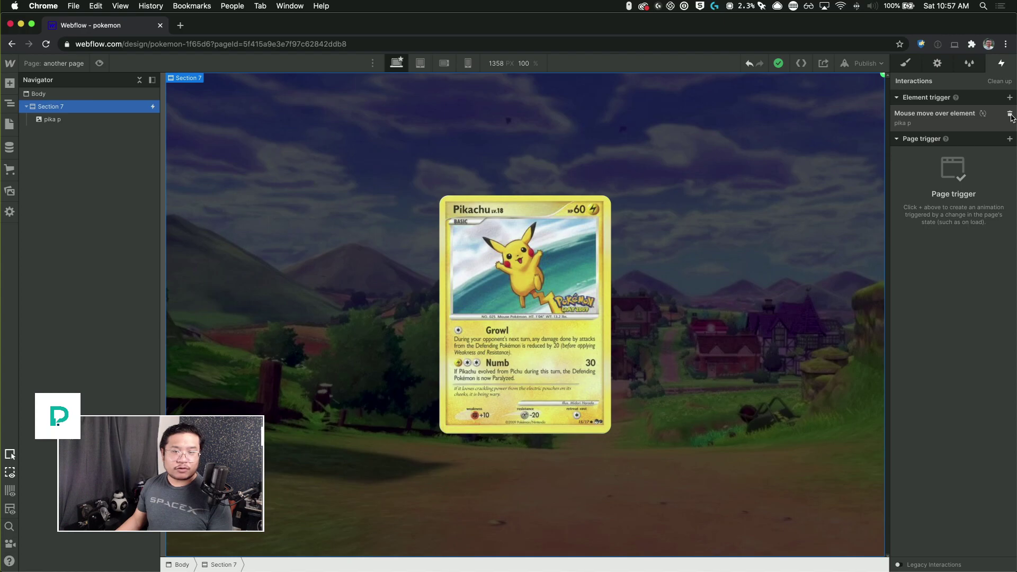
pyautogui.click(1010, 114)
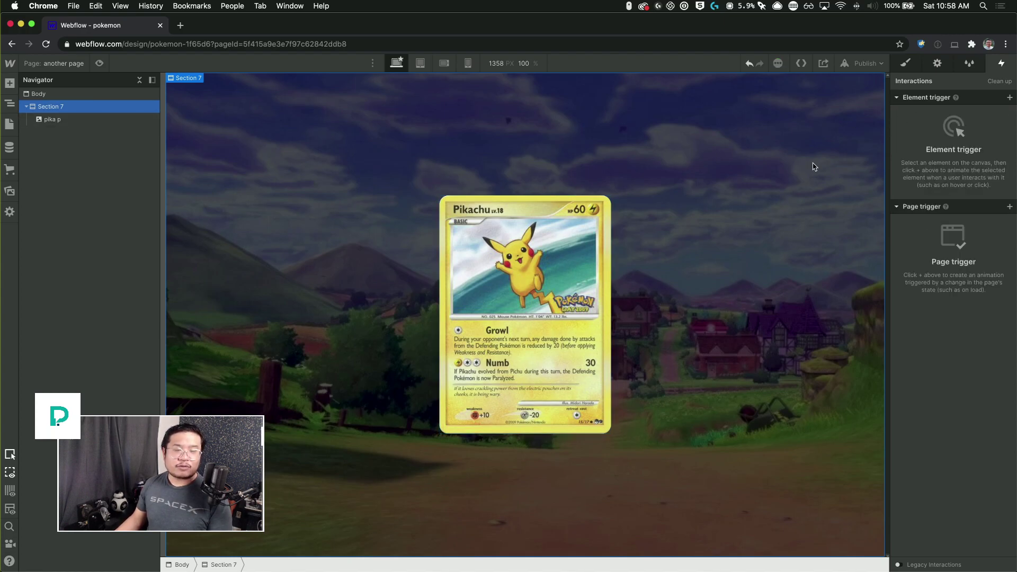
pyautogui.click(530, 247)
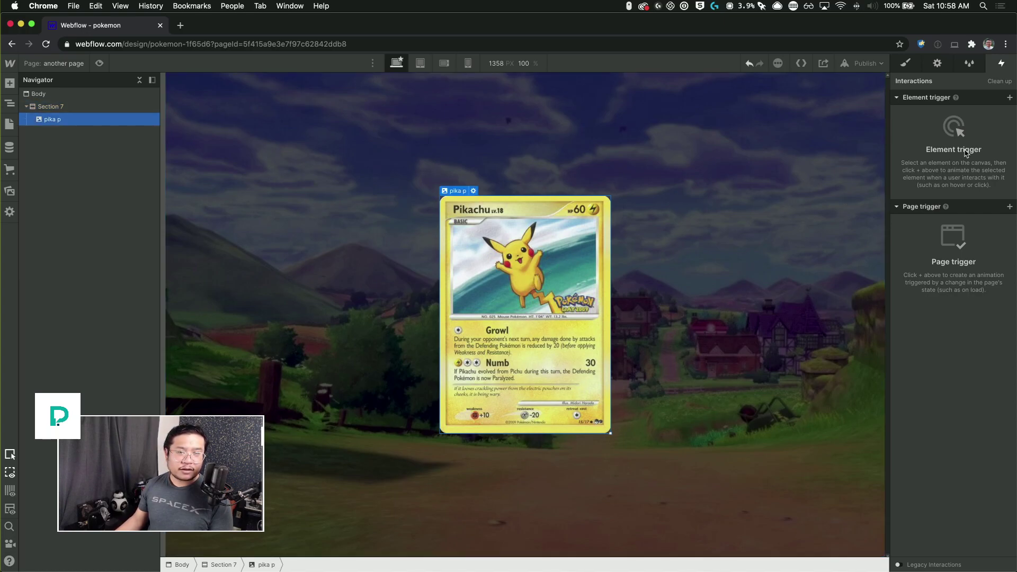
# - Add a Mouse click (tap) trigger to the card and create a first-click timed animation named "pika click"
pyautogui.click(1010, 98)
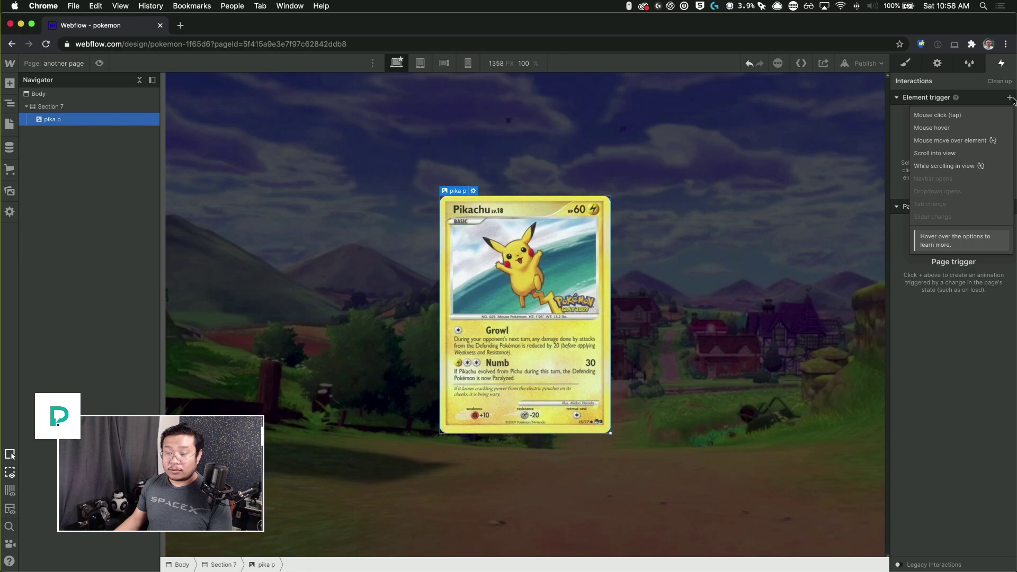
pyautogui.click(947, 121)
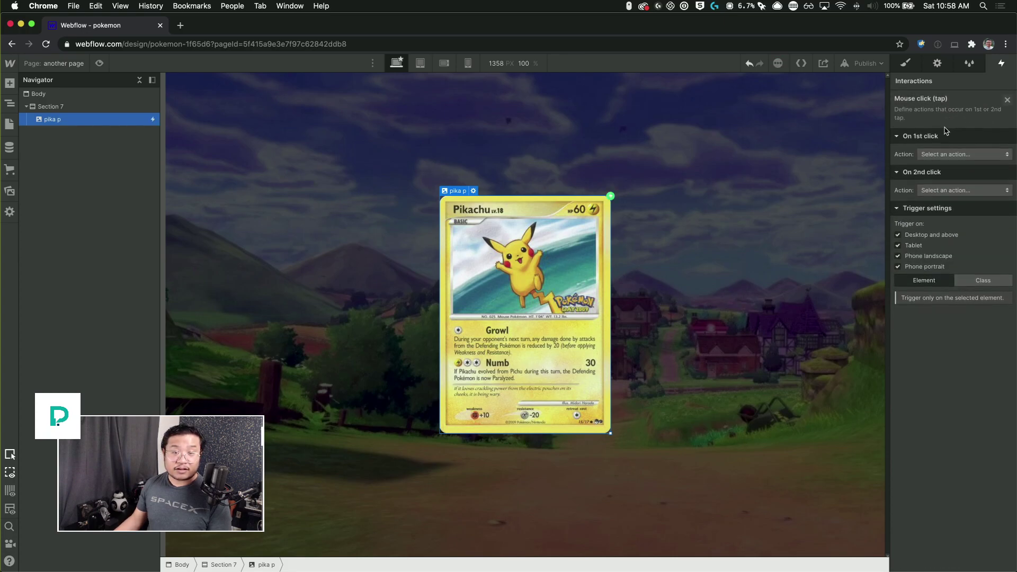
pyautogui.click(935, 155)
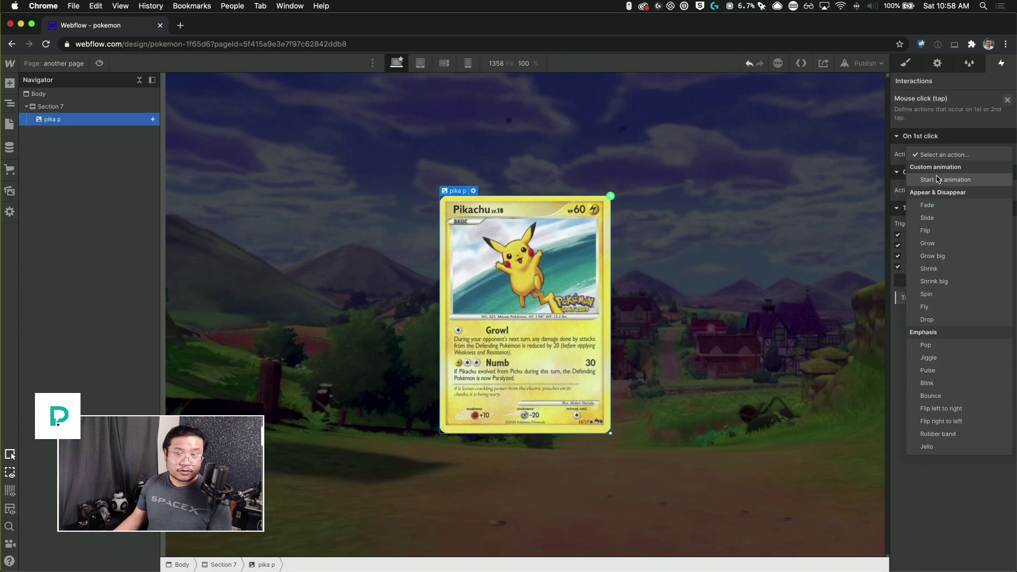
pyautogui.click(937, 180)
pyautogui.click(1009, 175)
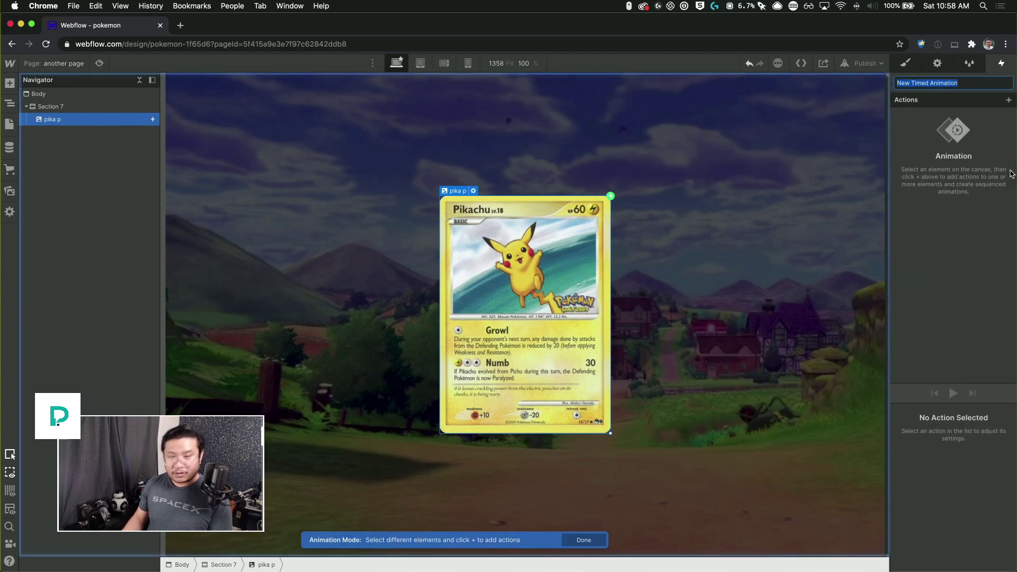
pyautogui.write('pika cl')
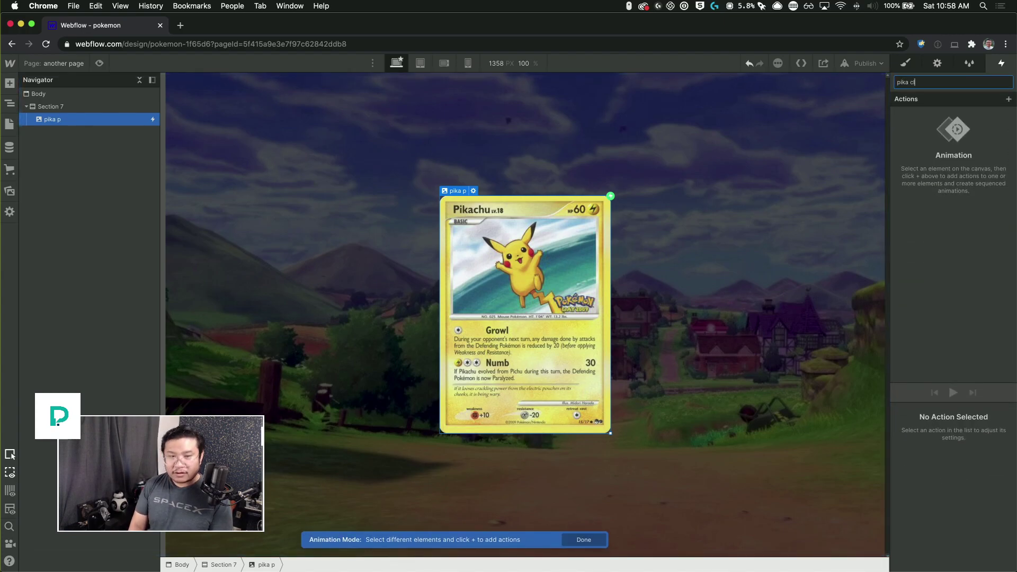
pyautogui.write('ick')
pyautogui.press('Return')
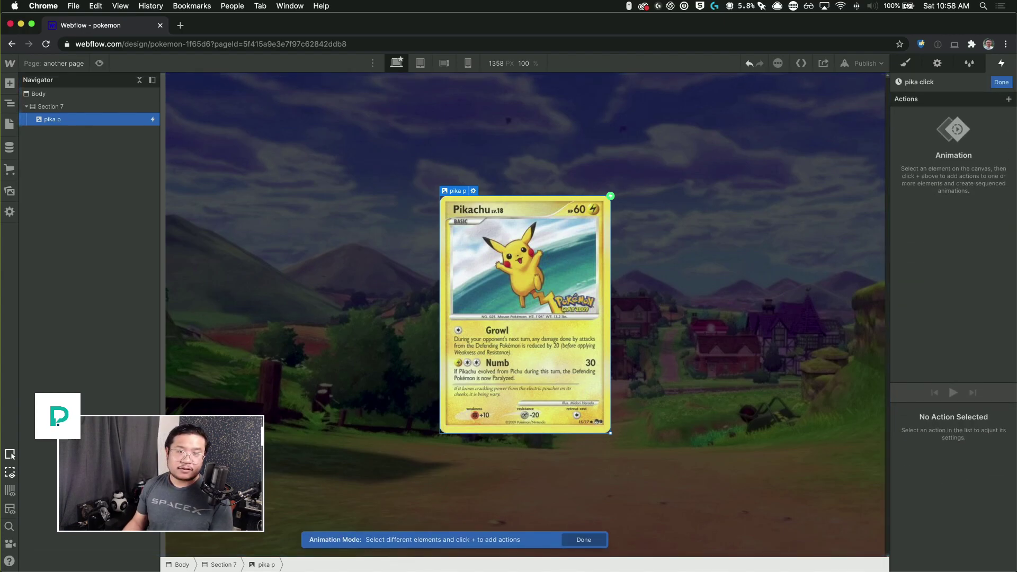
# - Add a Rotate action for the card to the click animation, with X 20, Y -49 and Z 39 degrees
pyautogui.click(1009, 100)
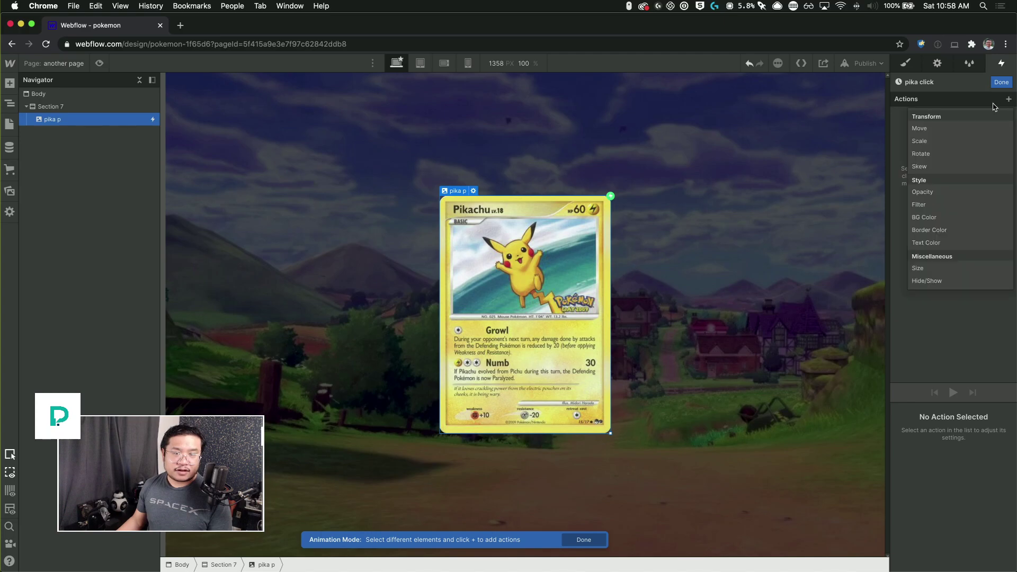
pyautogui.click(943, 154)
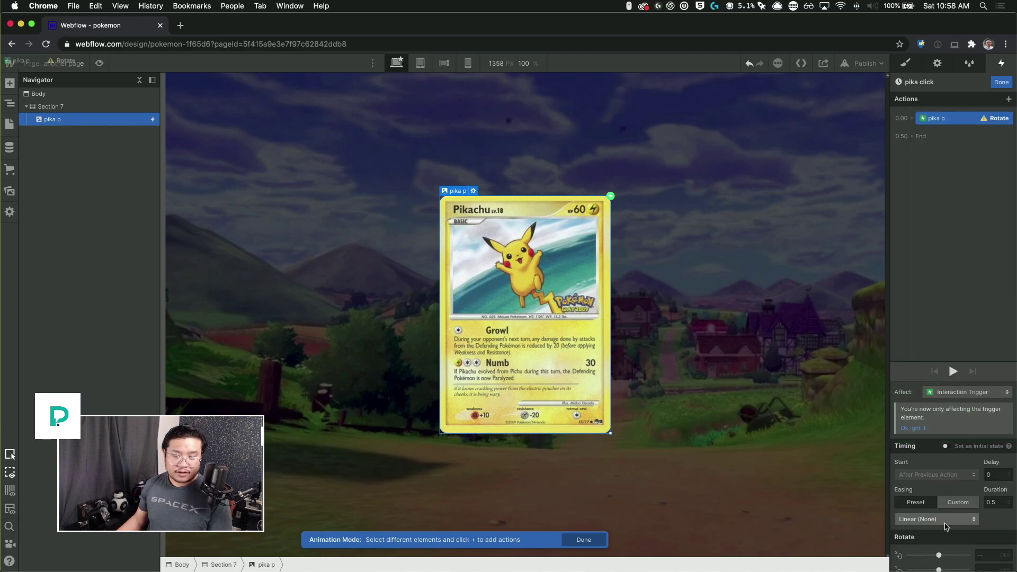
pyautogui.scroll(-1, 943, 541)
pyautogui.moveTo(938, 545); pyautogui.dragTo(929, 546)
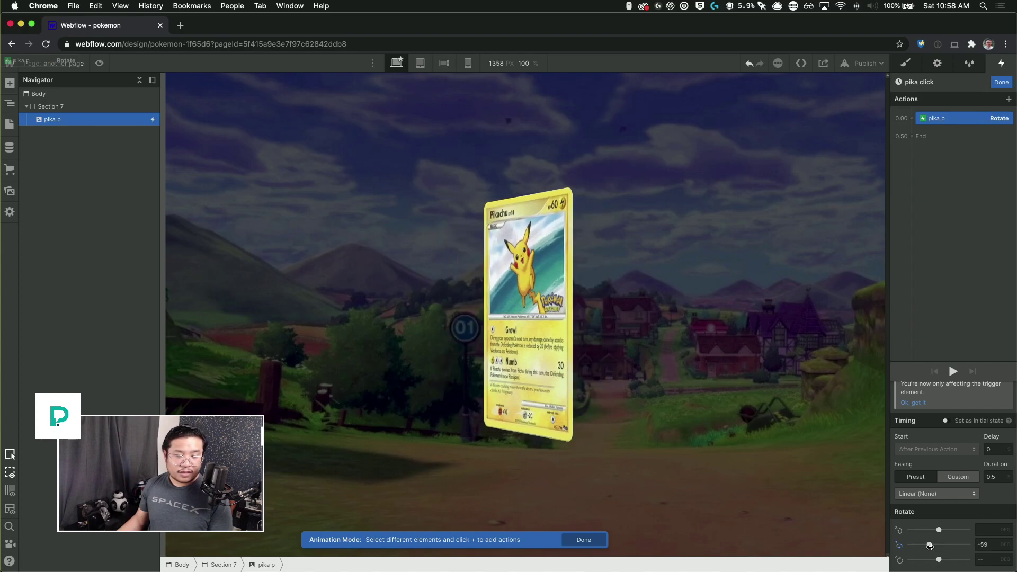
pyautogui.moveTo(938, 530)
pyautogui.mouseDown()
pyautogui.moveTo(936, 559)
pyautogui.moveTo(946, 558)
pyautogui.moveTo(934, 558)
pyautogui.moveTo(950, 557)
pyautogui.moveTo(931, 545)
pyautogui.mouseUp()
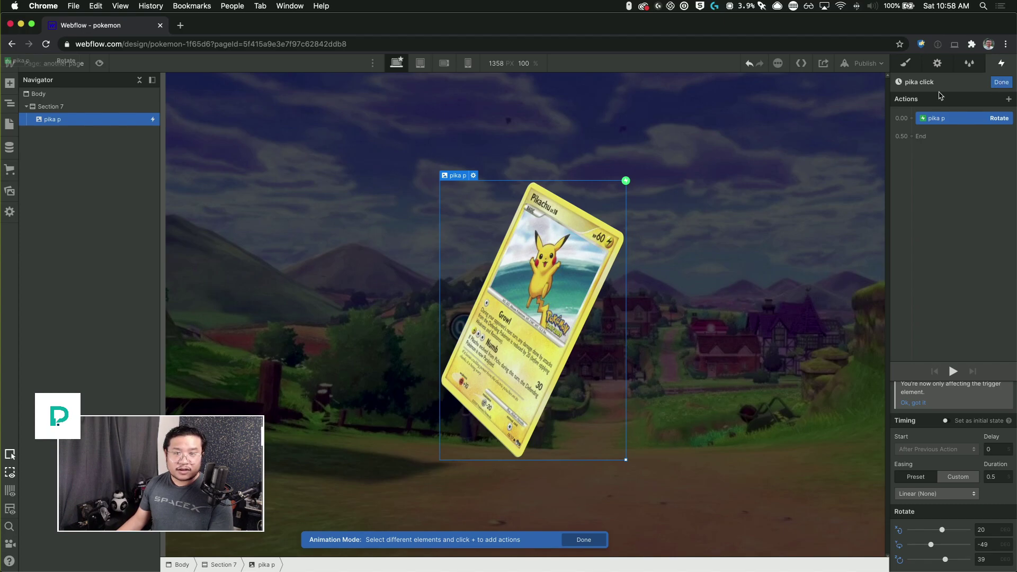
# - Set the Rotate action's easing to Ease and finish editing the first-click animation
pyautogui.click(935, 493)
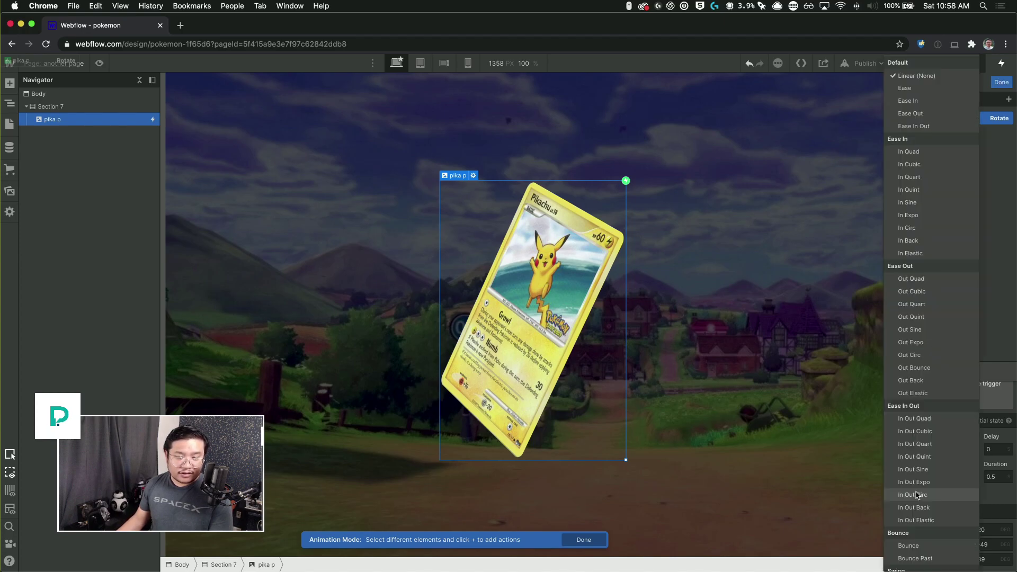
pyautogui.click(925, 88)
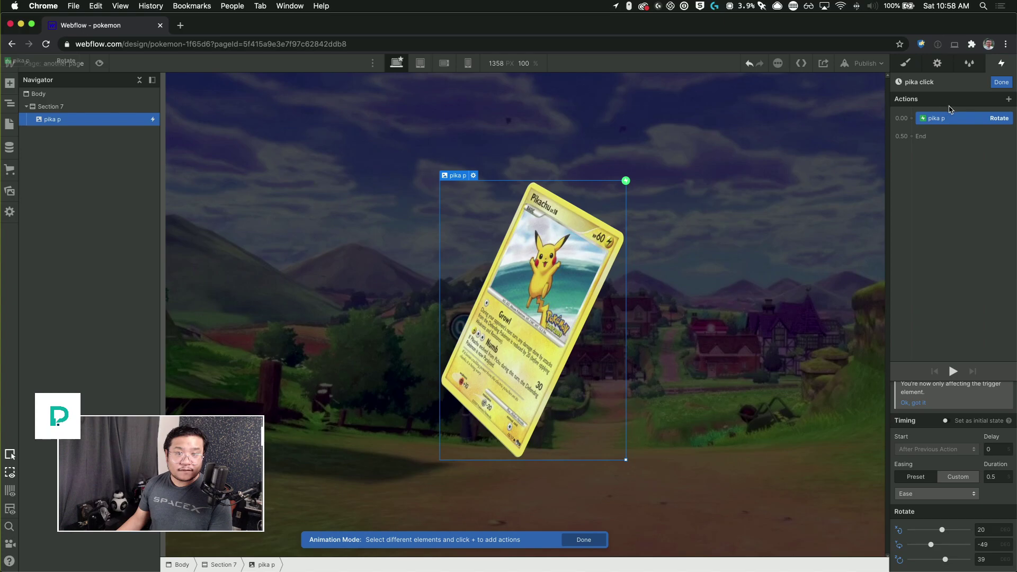
pyautogui.click(1003, 83)
# - Have the second click start an animation, and create a new timed animation for it named "pika reset"
pyautogui.click(961, 264)
pyautogui.click(944, 294)
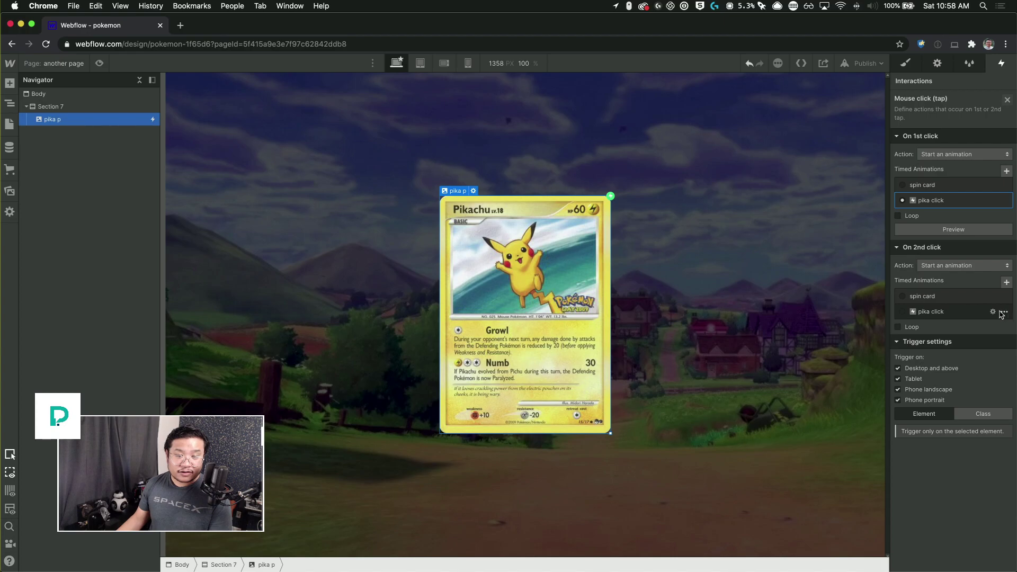
pyautogui.click(1006, 282)
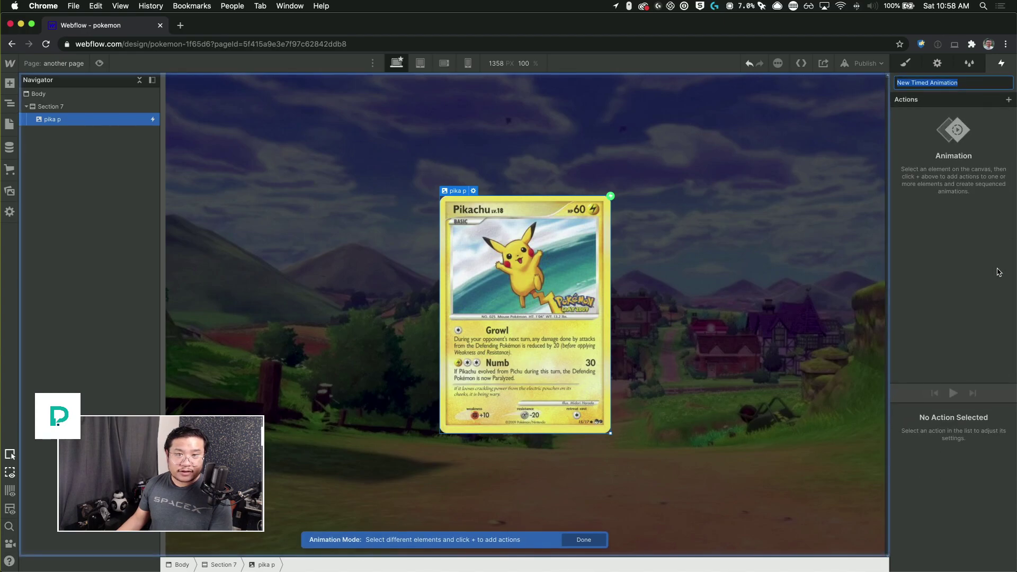
pyautogui.write('pika res')
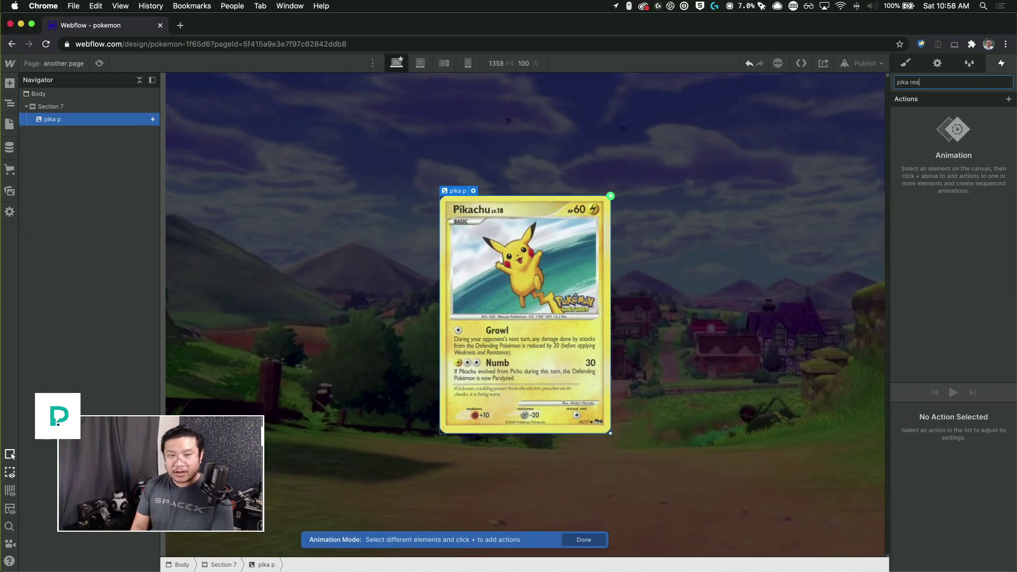
pyautogui.press('Return')
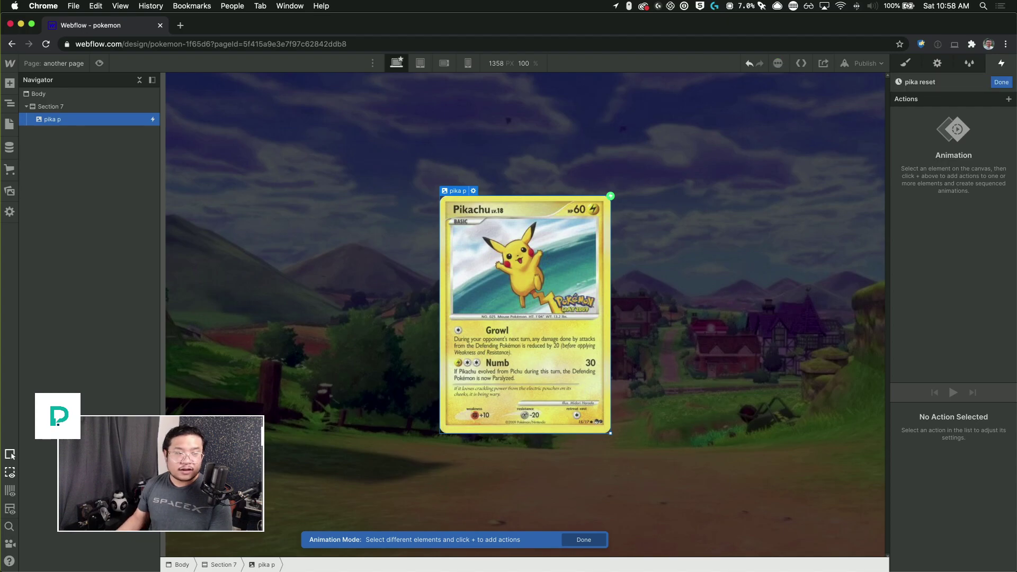
# - Add a Rotate action with Ease easing and 0 degrees on all three axes to "pika reset", and finish editing
pyautogui.click(1008, 99)
pyautogui.click(921, 153)
pyautogui.scroll(-1, 946, 498)
pyautogui.click(946, 494)
pyautogui.click(927, 94)
pyautogui.click(982, 556)
pyautogui.write('0')
pyautogui.press('Tab')
pyautogui.press('Tab')
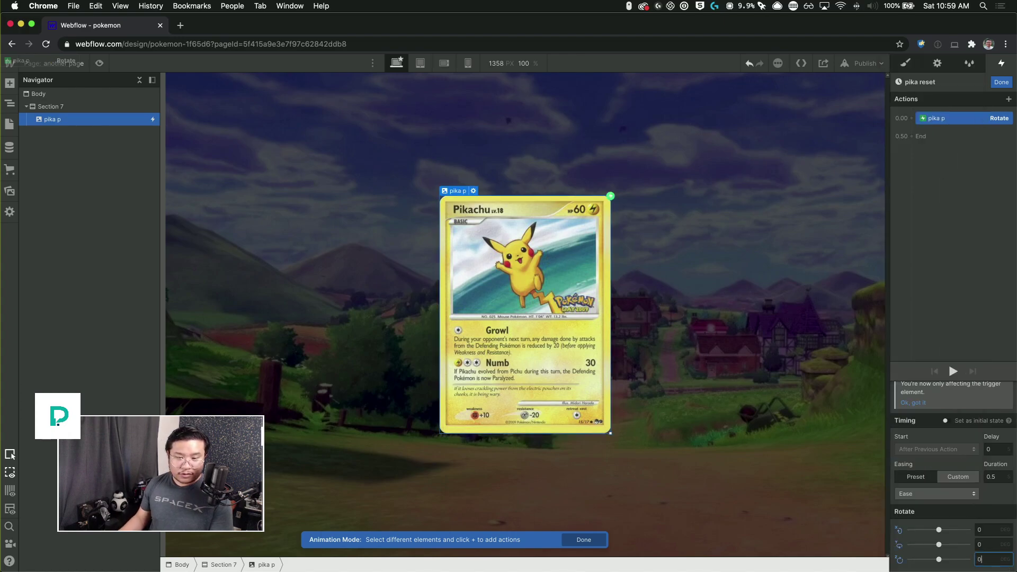
pyautogui.click(1001, 82)
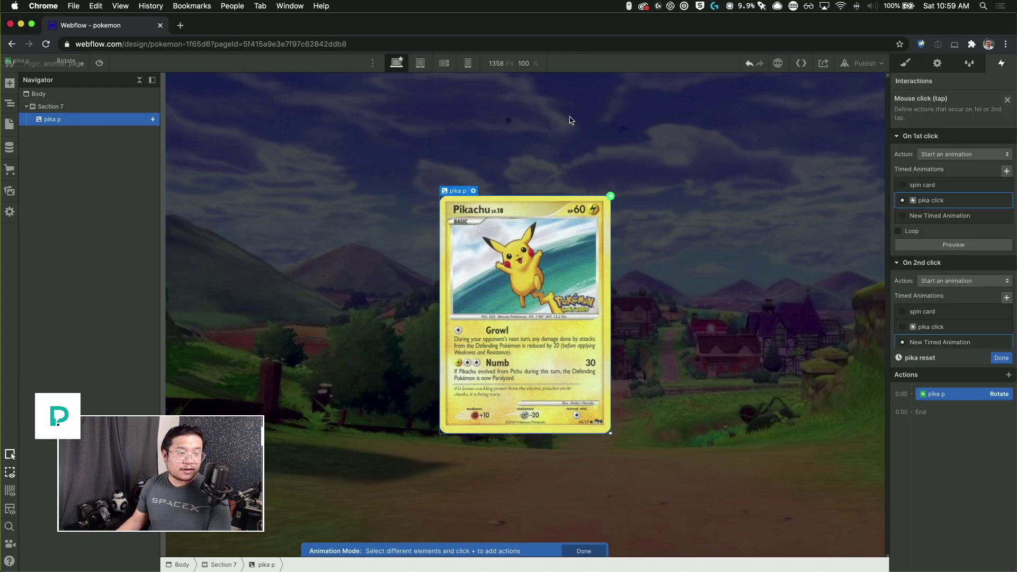
# - Preview the page, test the card's first-click and second-click rotation repeatedly, and return to editing
pyautogui.click(99, 65)
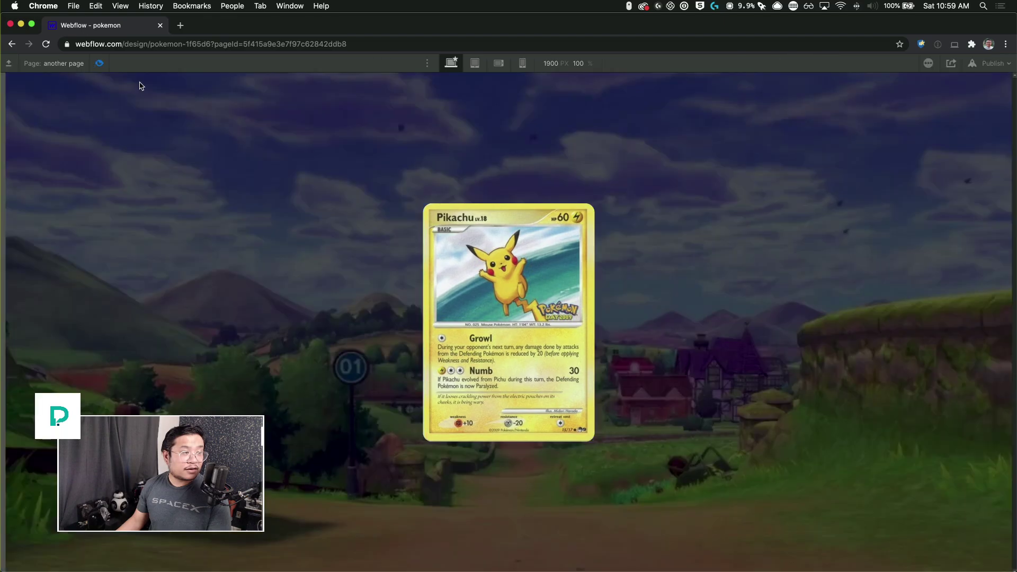
pyautogui.click(552, 297)
pyautogui.click(562, 298)
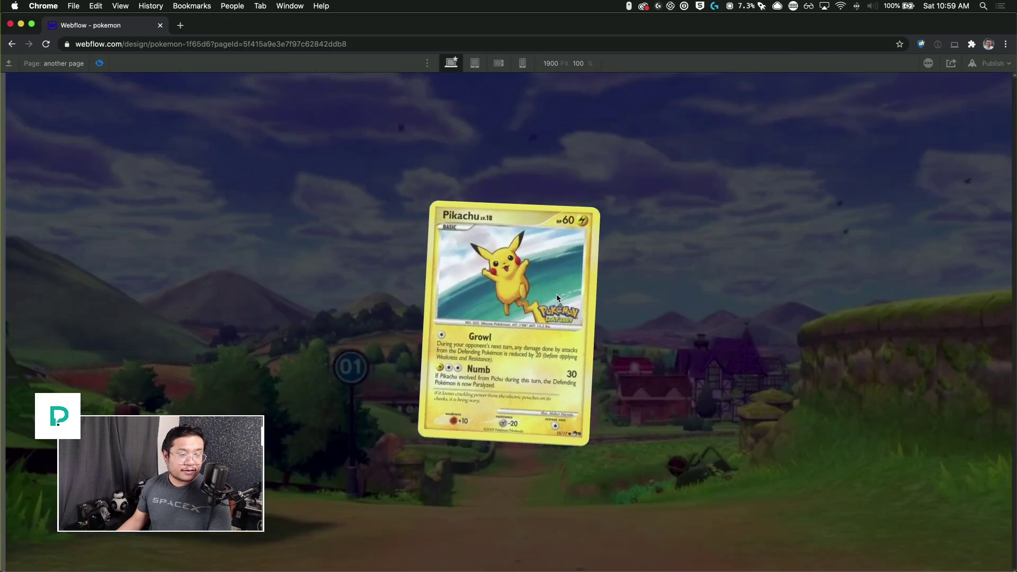
pyautogui.click(558, 298)
pyautogui.click(557, 297)
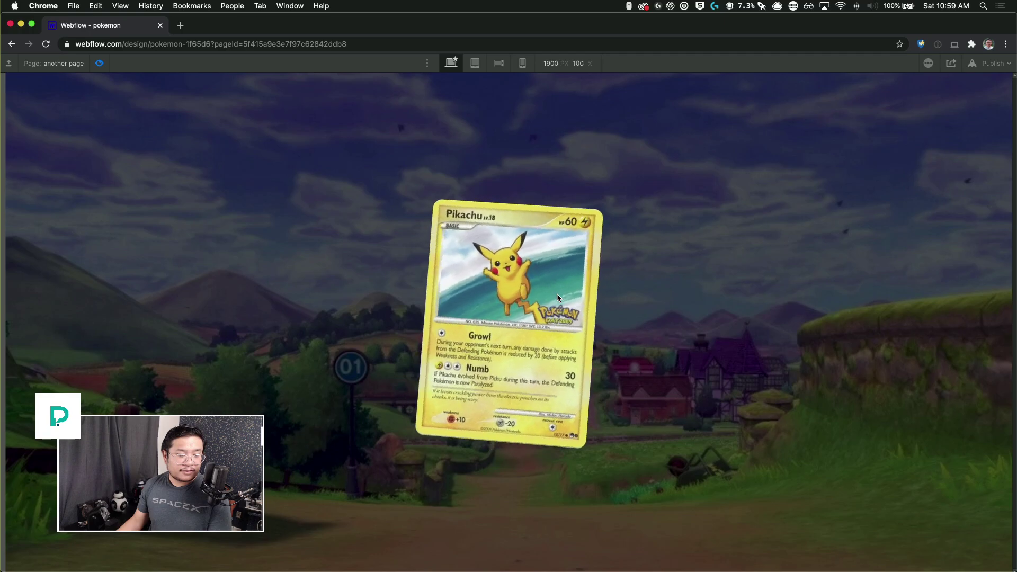
pyautogui.click(557, 298)
pyautogui.click(558, 298)
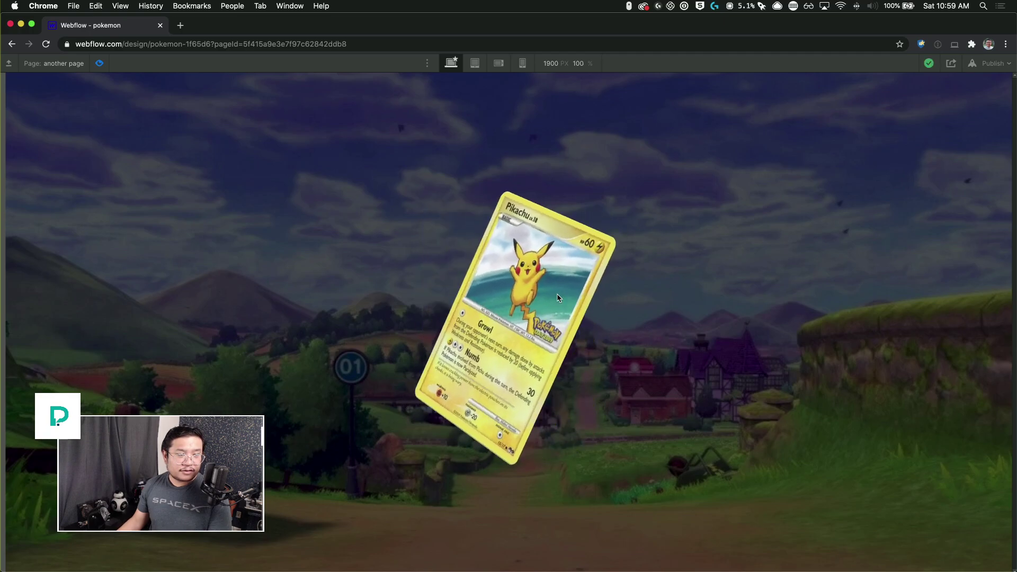
pyautogui.click(557, 298)
pyautogui.click(557, 297)
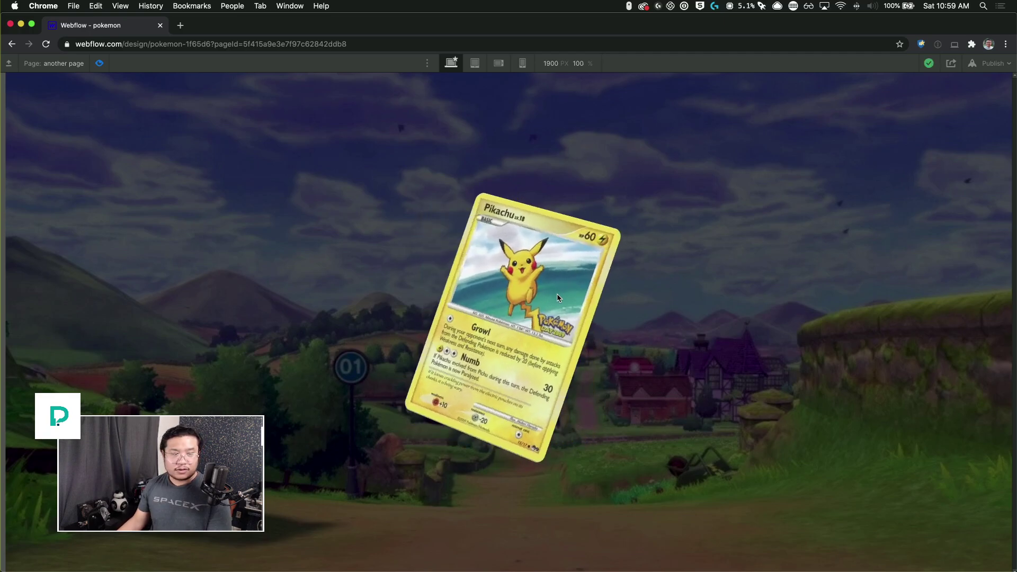
pyautogui.click(99, 68)
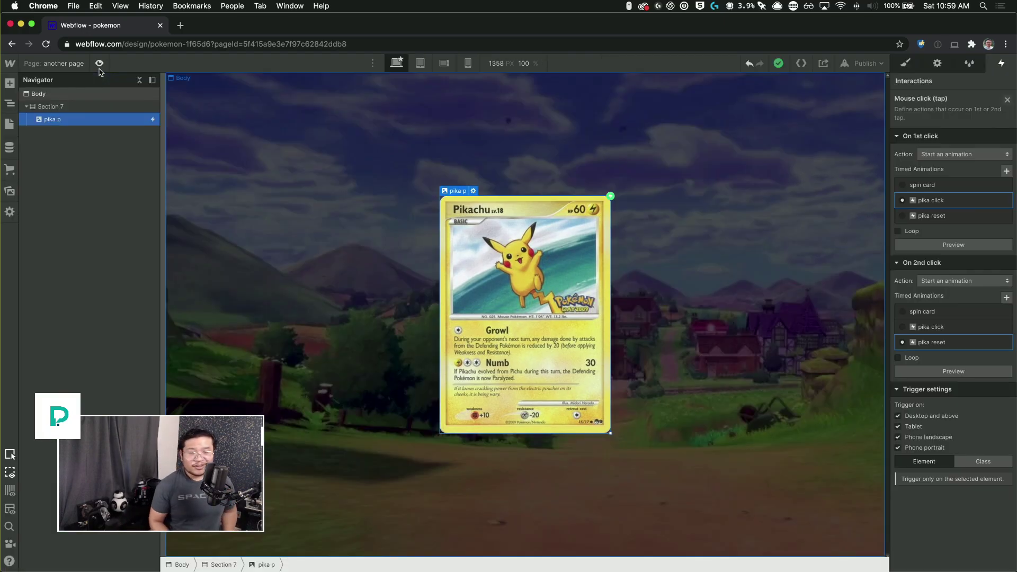
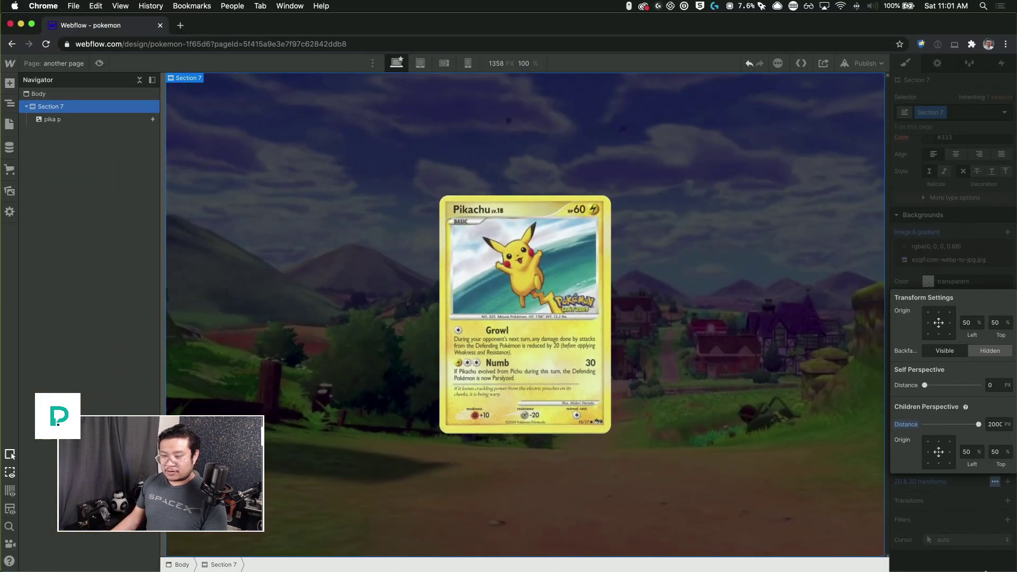
# - Close the transform settings and add a new Section element to the Body below the card's section
pyautogui.click(992, 517)
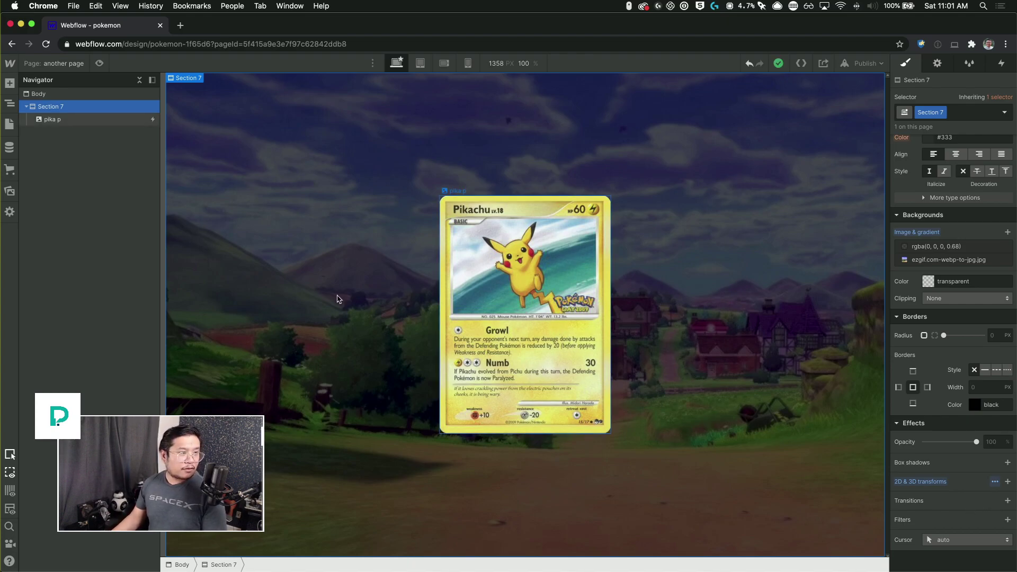
pyautogui.click(51, 95)
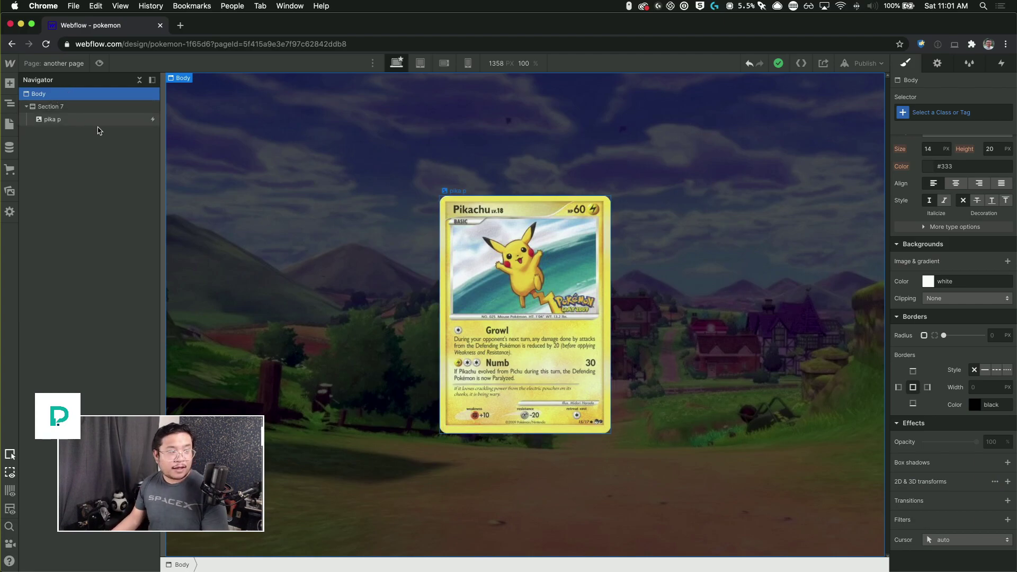
pyautogui.press('super+e')
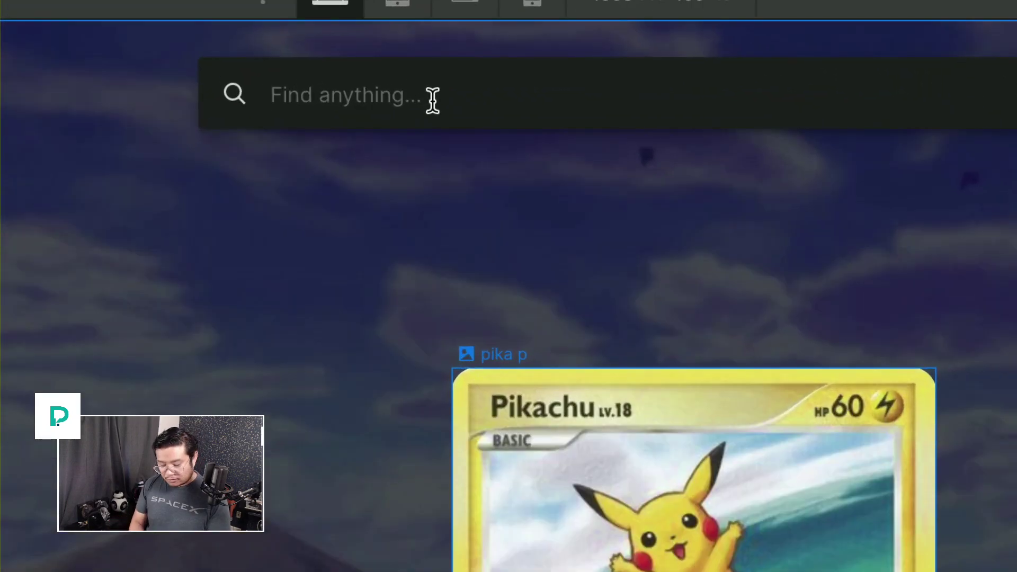
pyautogui.write('sec')
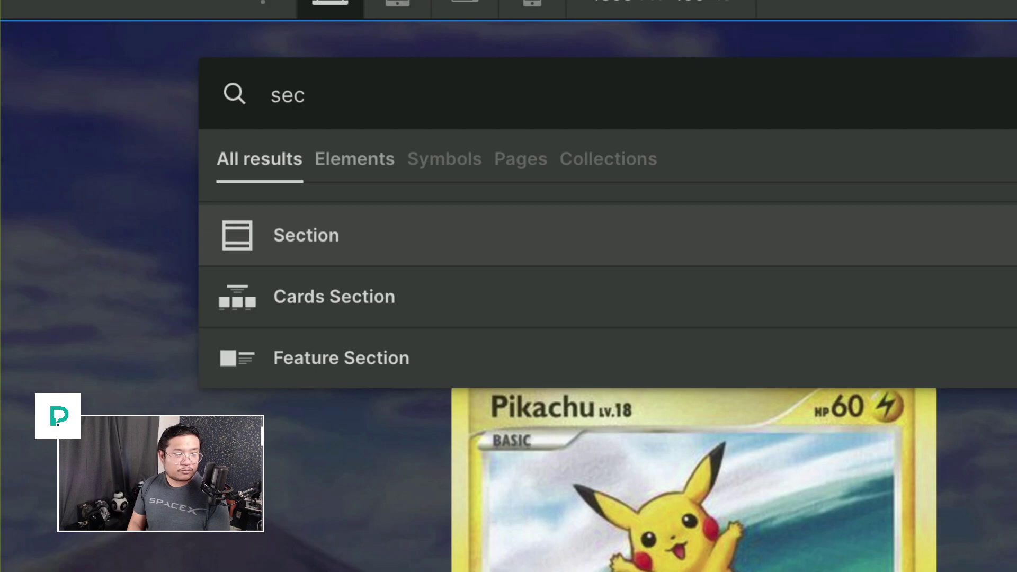
pyautogui.press('Return')
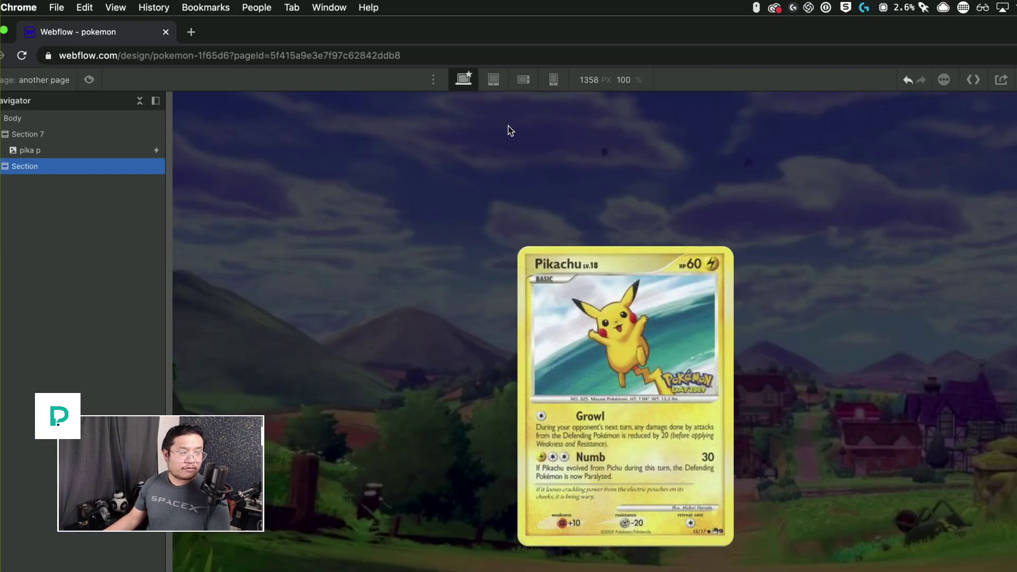
pyautogui.scroll(-1, 603, 517)
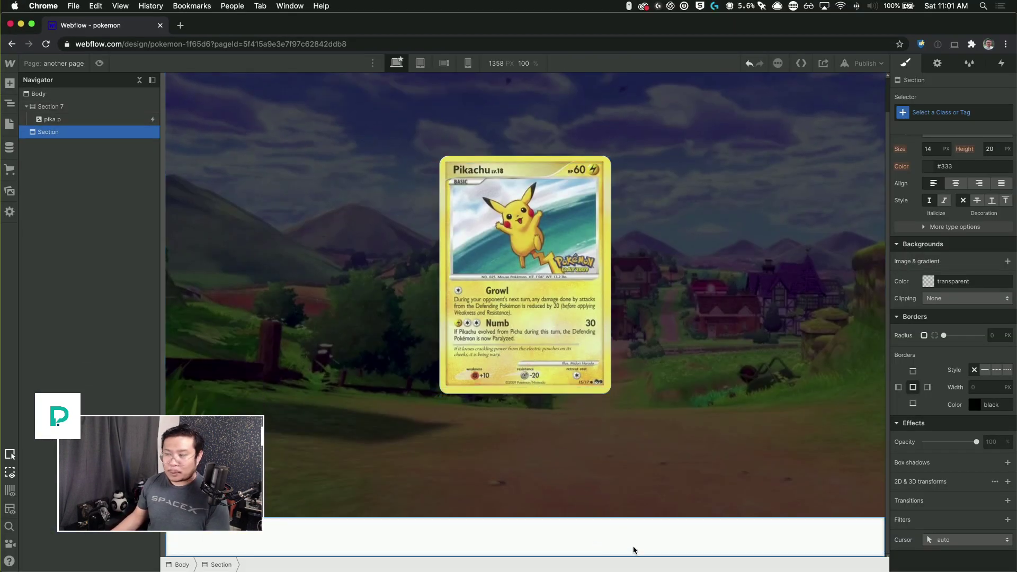
pyautogui.click(7, 85)
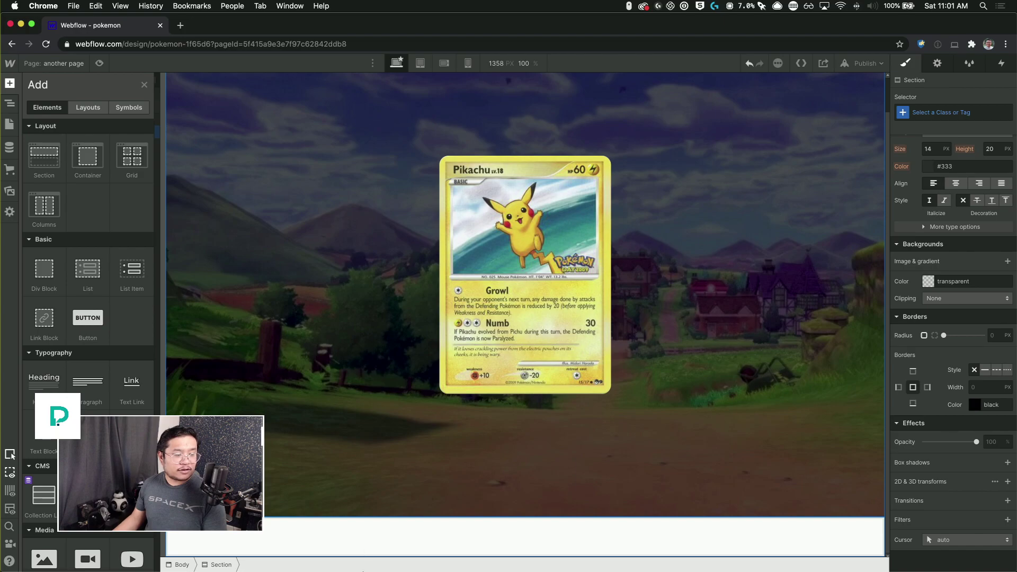
pyautogui.press('z')
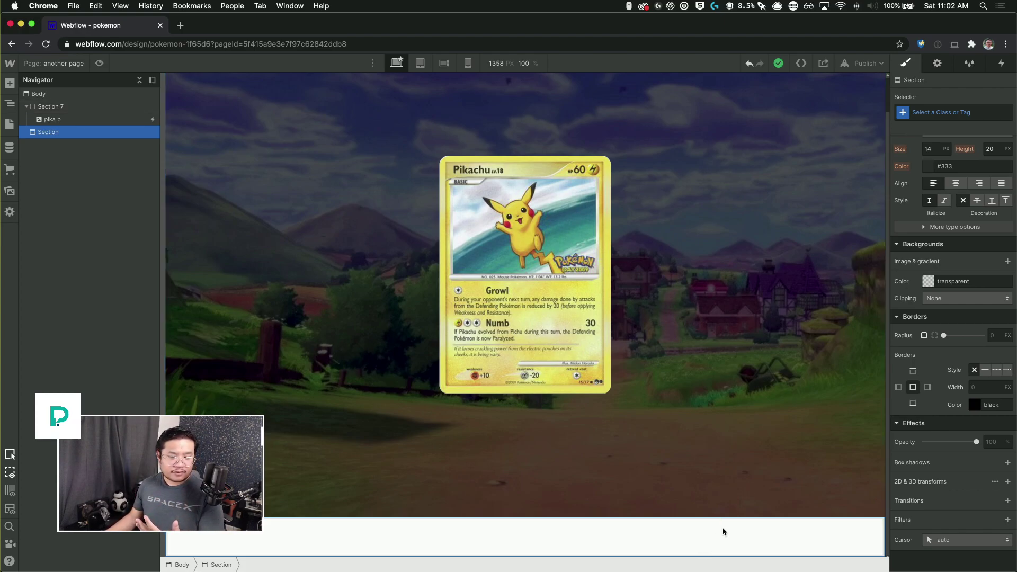
# - Apply the existing class "Section 7" to the new section below the Pikachu card and compare the two sections on the canvas
pyautogui.scroll(10, 994, 268)
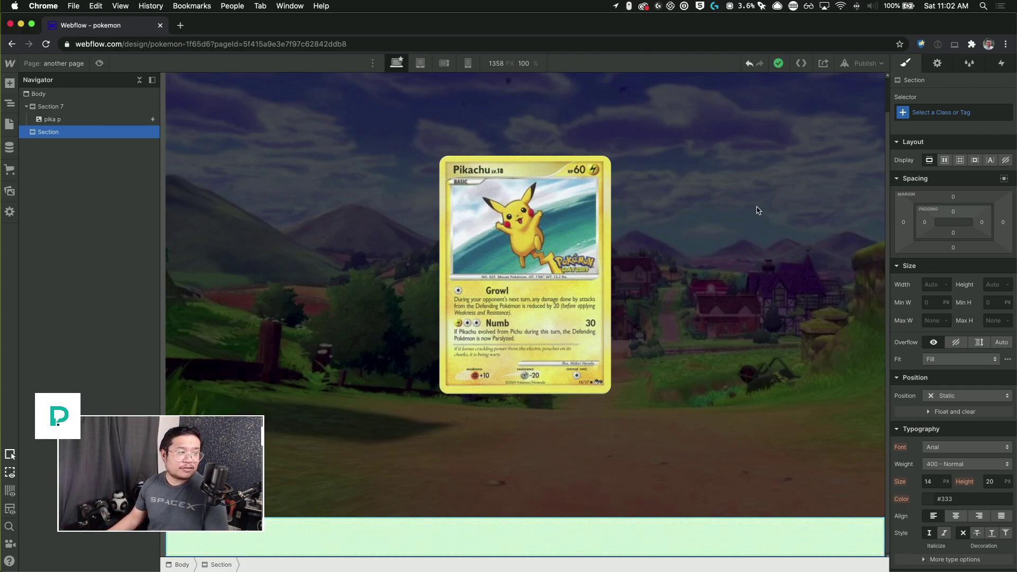
pyautogui.click(954, 111)
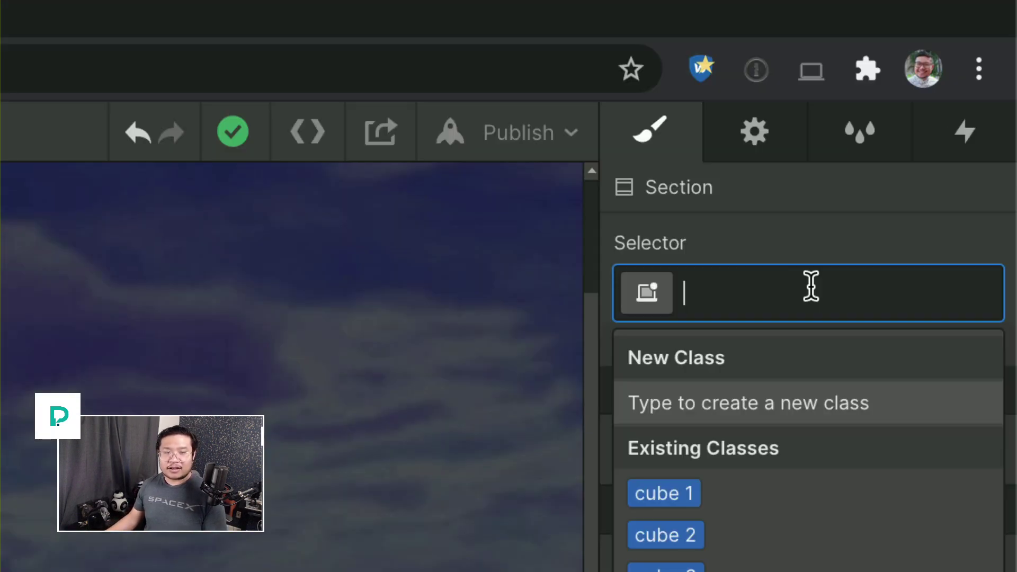
pyautogui.write('section 7')
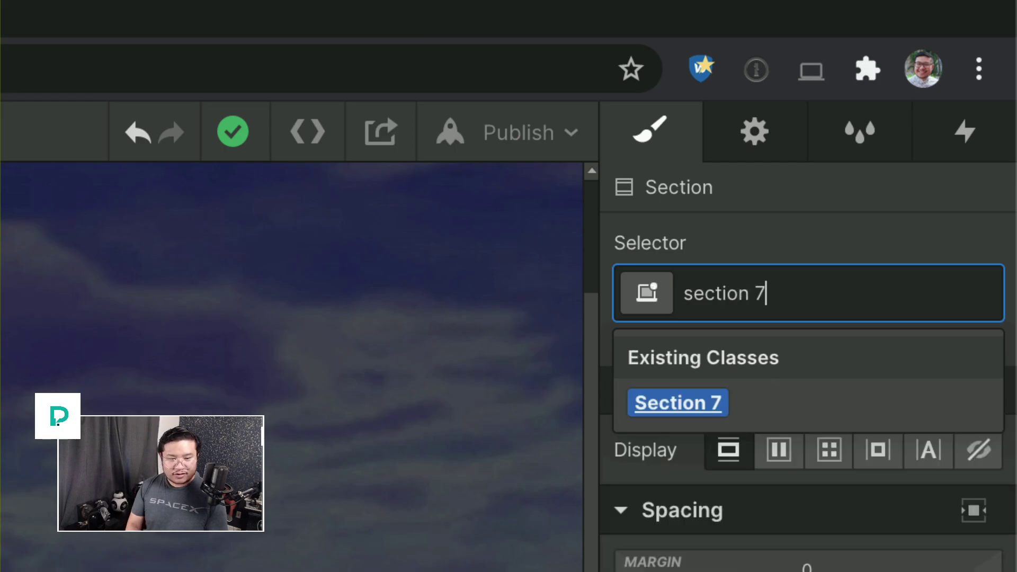
pyautogui.press('Return')
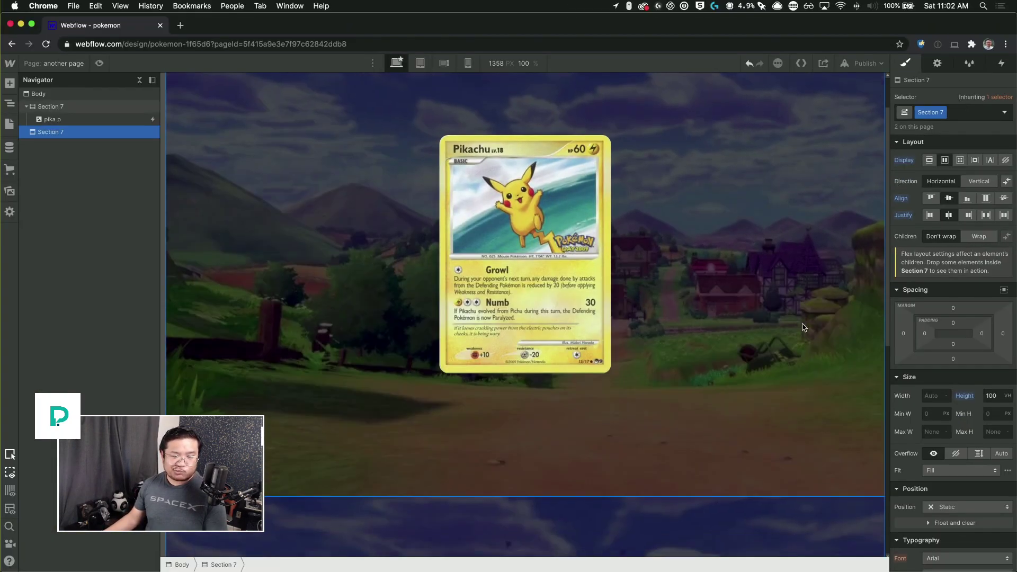
pyautogui.scroll(-10, 689, 526)
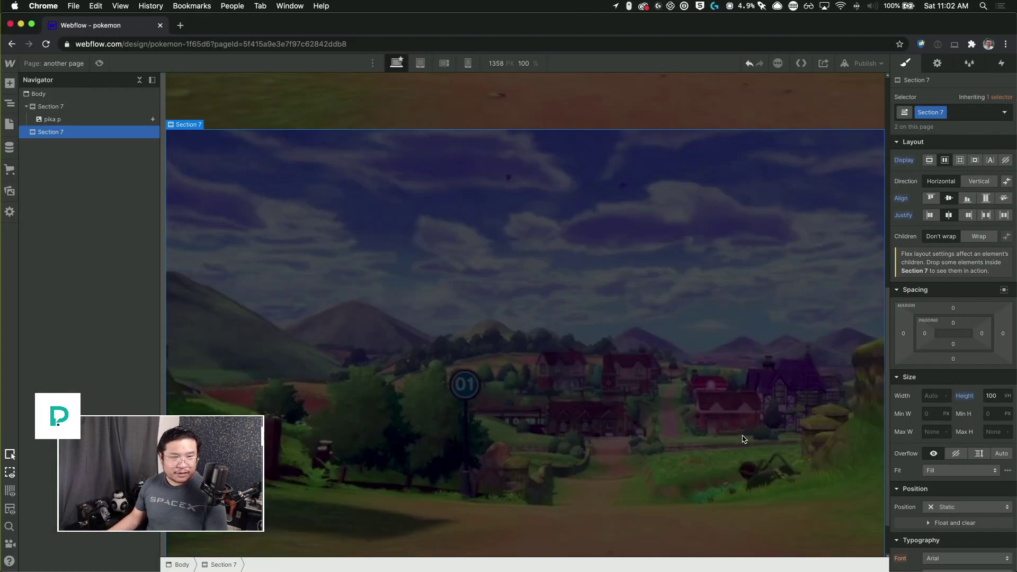
pyautogui.scroll(10, 743, 438)
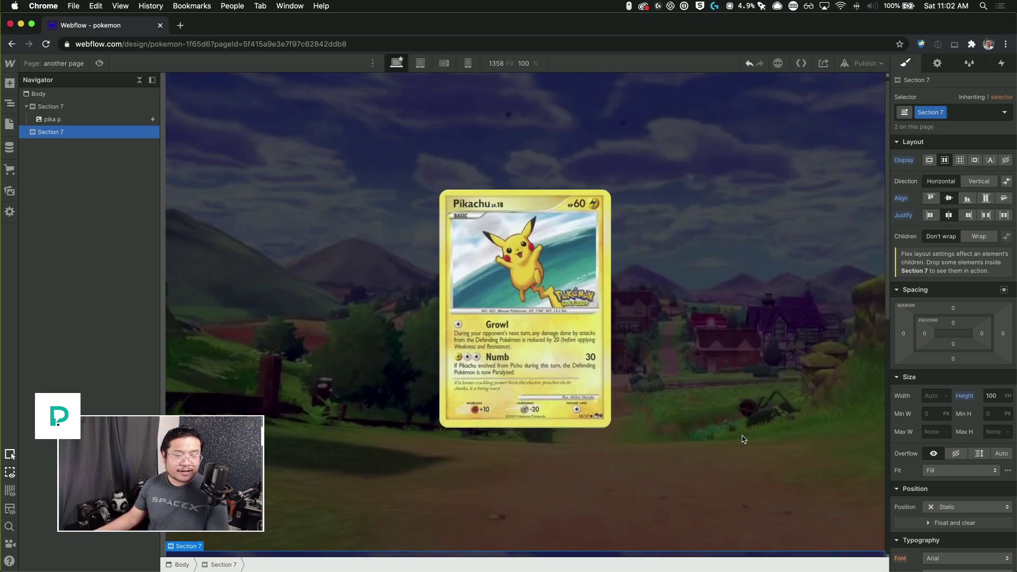
pyautogui.scroll(-10, 743, 439)
pyautogui.scroll(8, 743, 438)
pyautogui.scroll(-8, 743, 438)
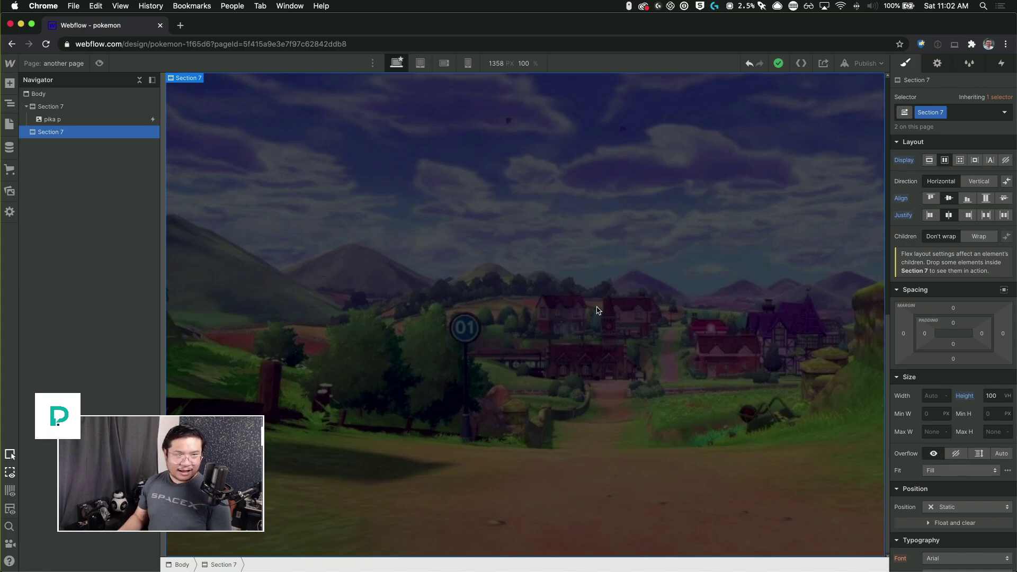
# - Add a Div Block inside the second Section 7 and give it the new class "3D Cube wrapper"
pyautogui.press('a')
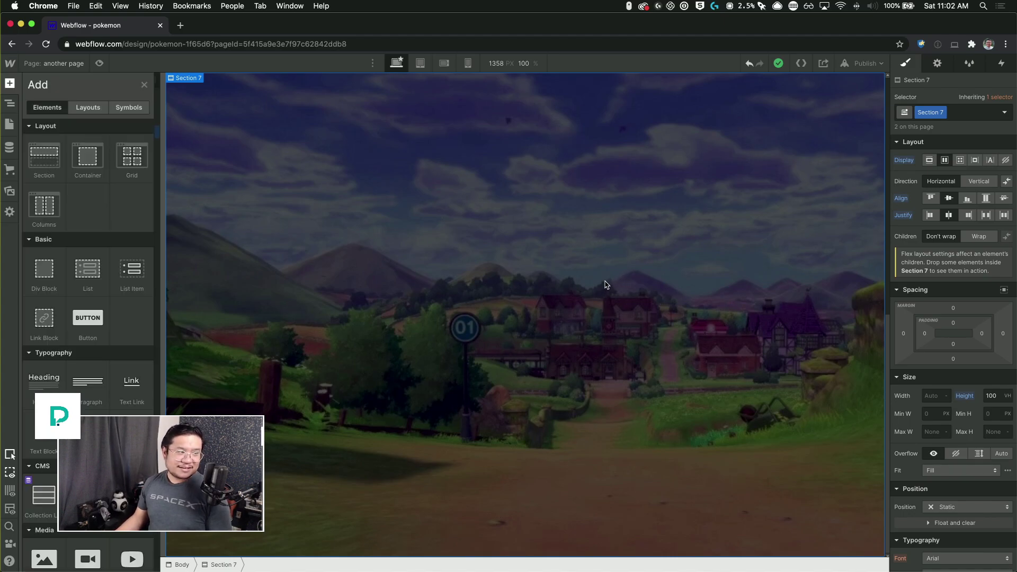
pyautogui.press('z')
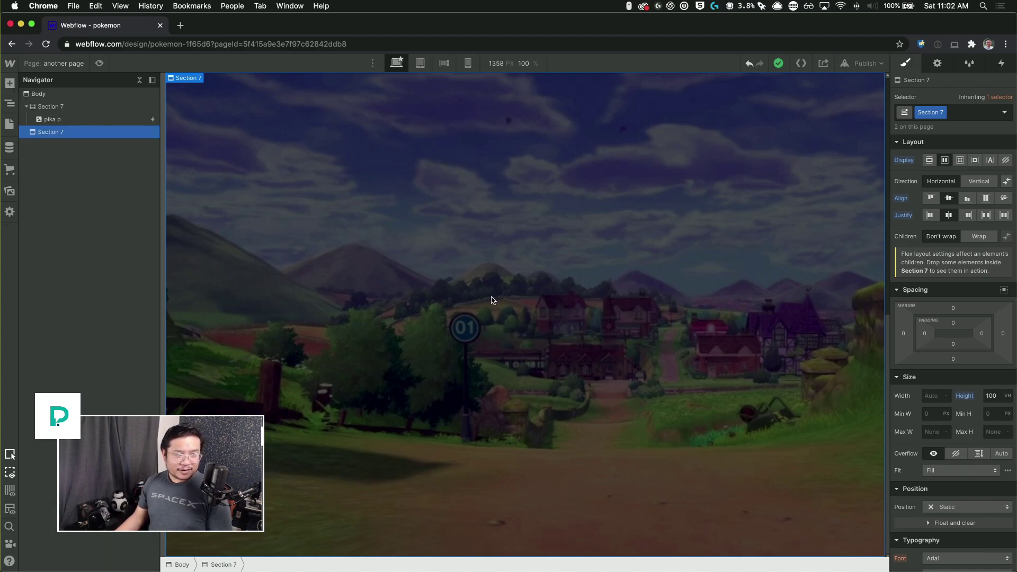
pyautogui.hotkey('ctrl', 'e')
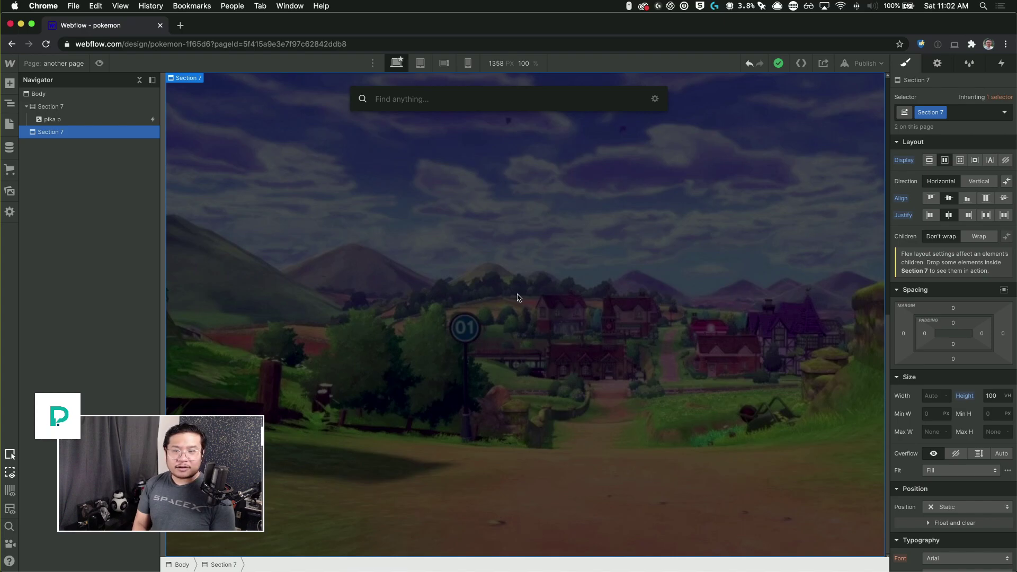
pyautogui.write('div')
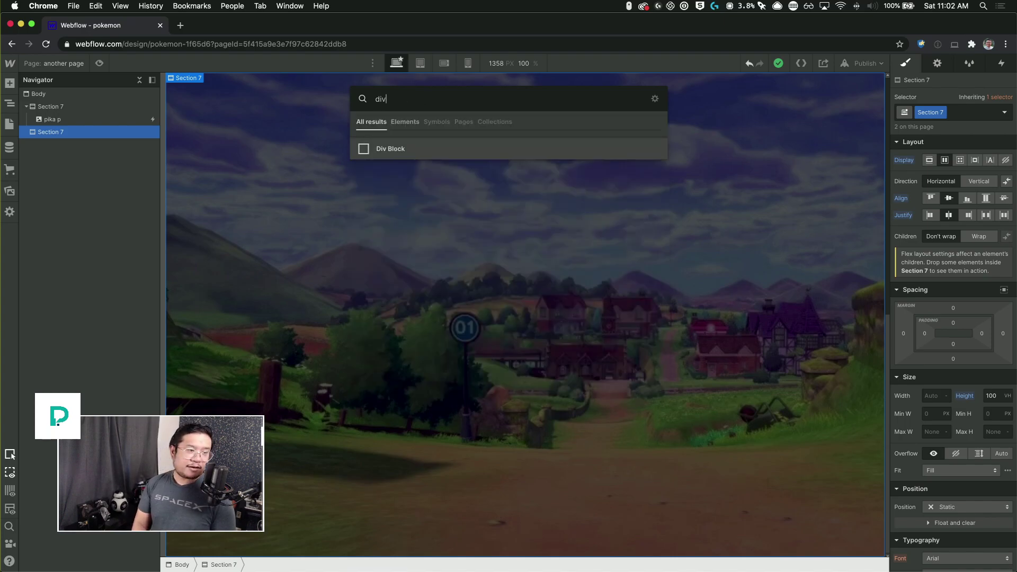
pyautogui.press('Return')
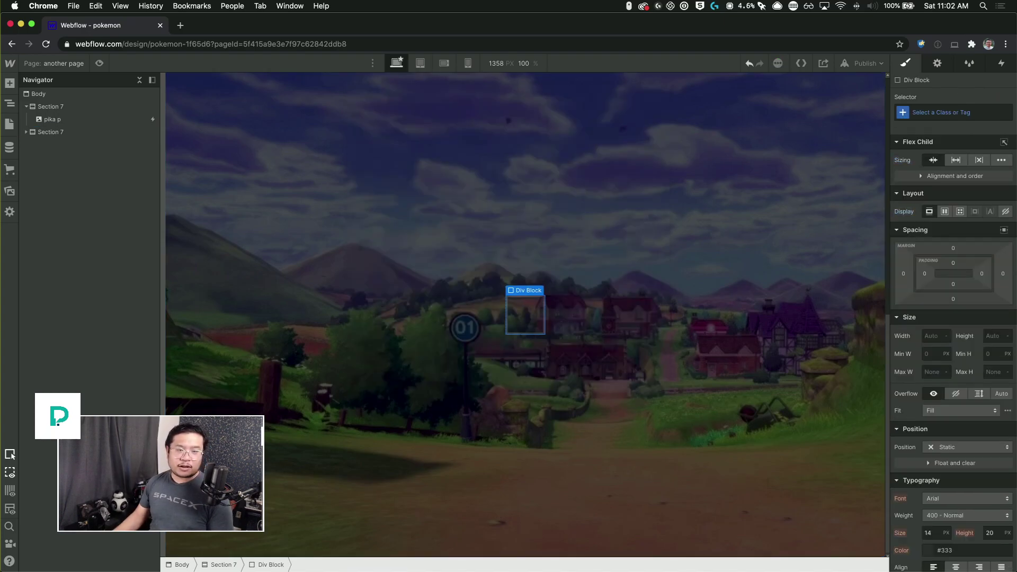
pyautogui.click(939, 114)
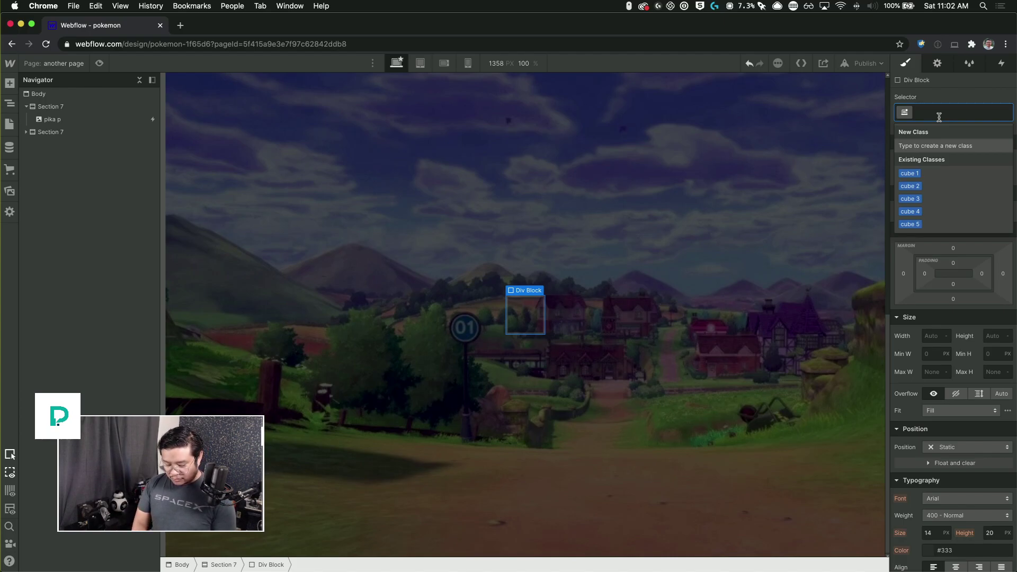
pyautogui.write('3D Cube')
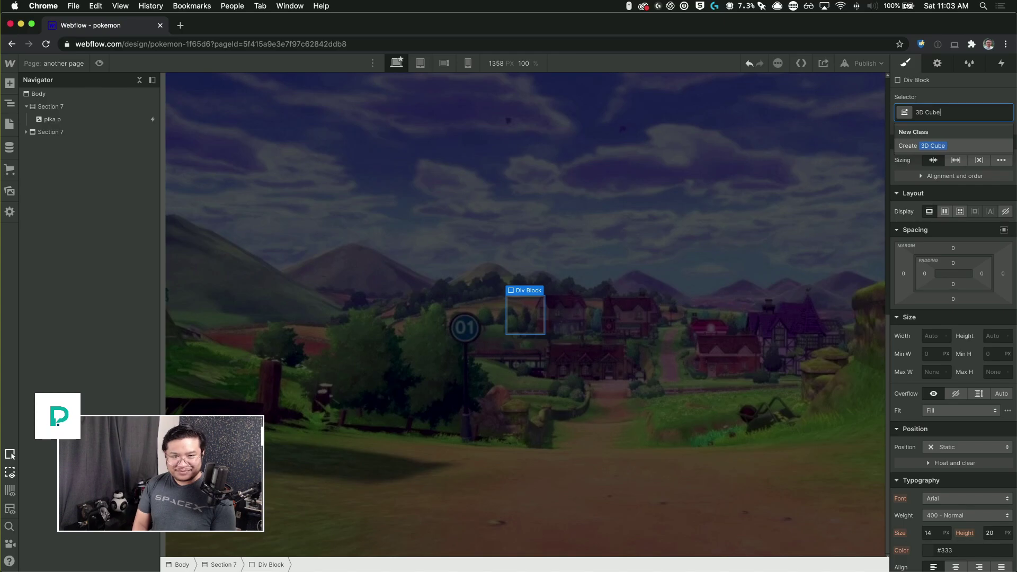
pyautogui.write(' wrapper')
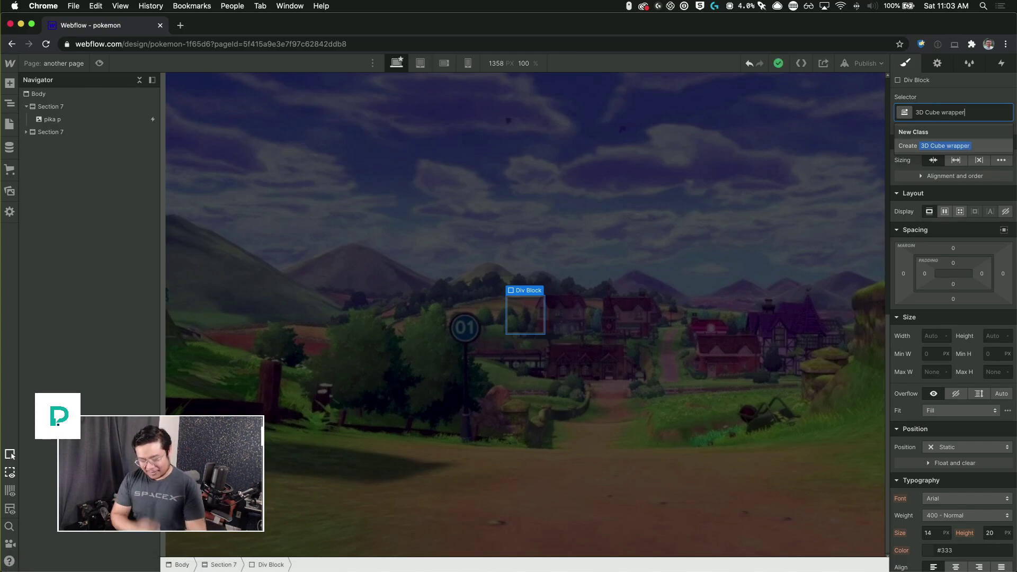
pyautogui.press('Return')
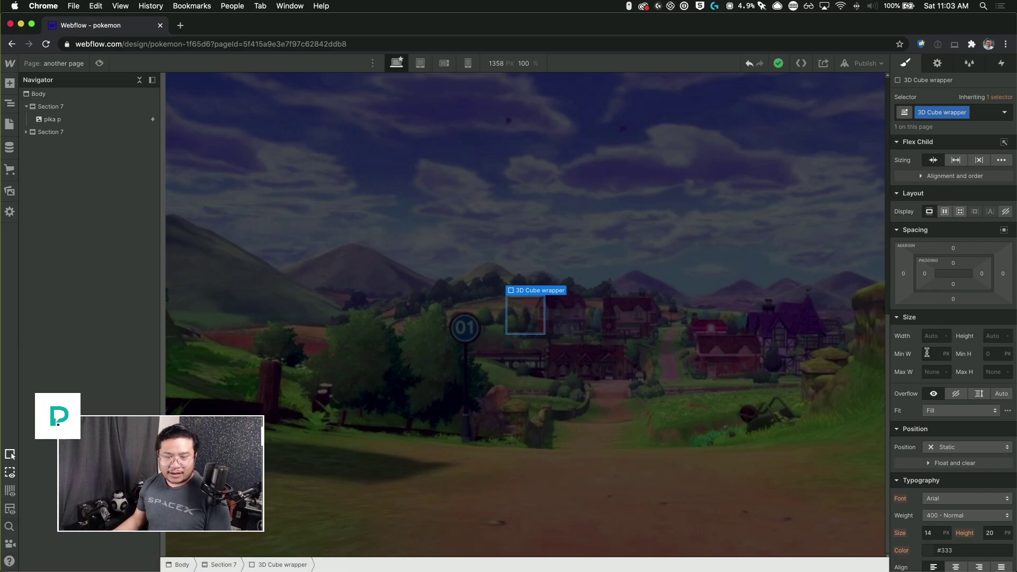
# - Set the 3D Cube wrapper's width and height to 350 px and its position to Relative
pyautogui.click(933, 337)
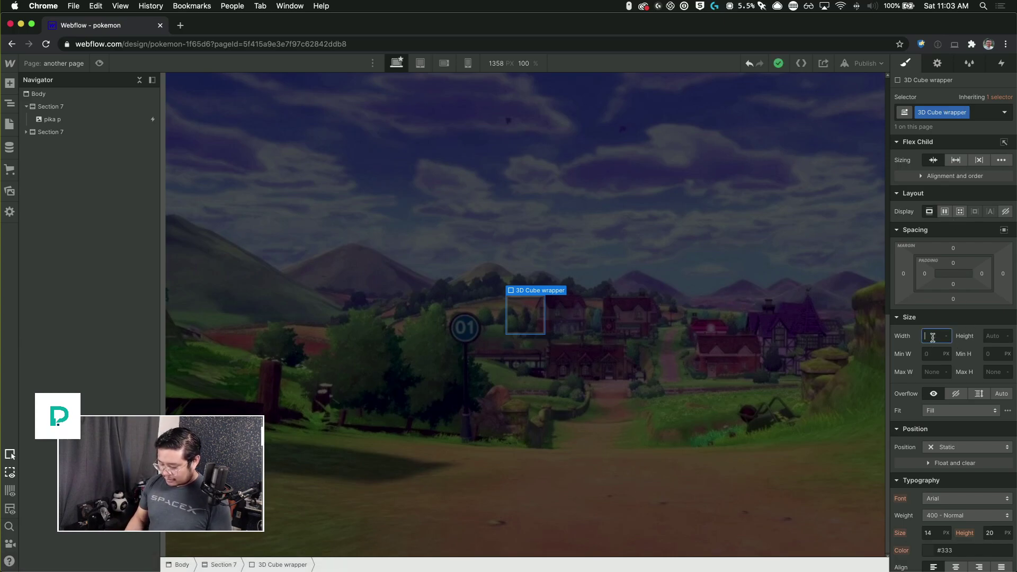
pyautogui.write('350')
pyautogui.press('Tab')
pyautogui.write('350')
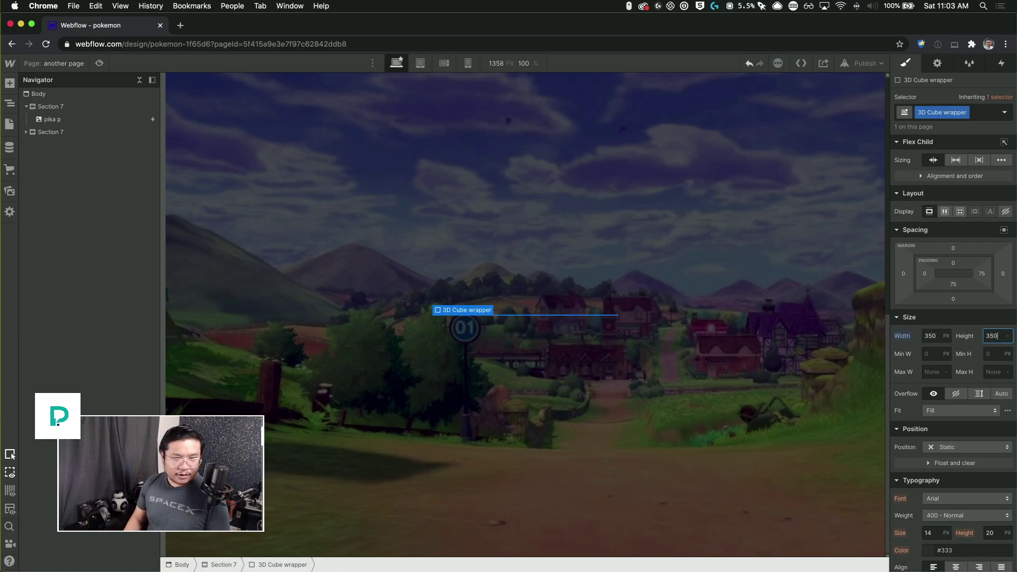
pyautogui.press('Return')
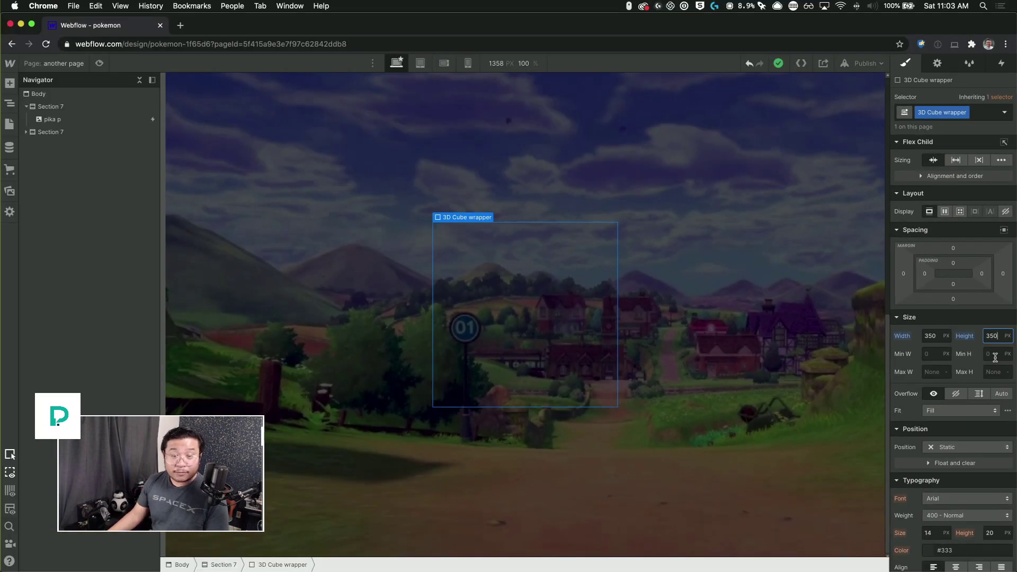
pyautogui.click(972, 449)
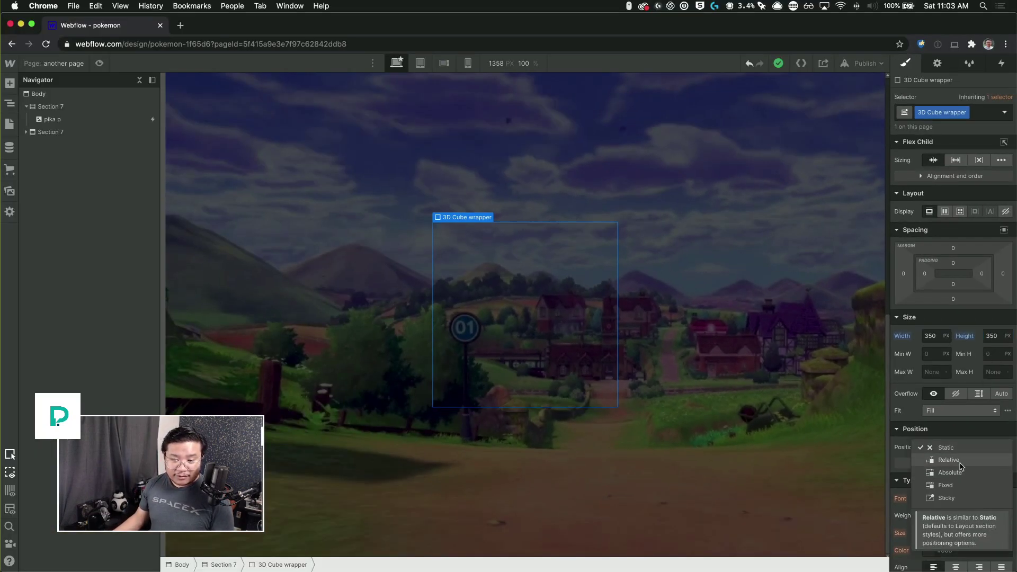
pyautogui.click(959, 459)
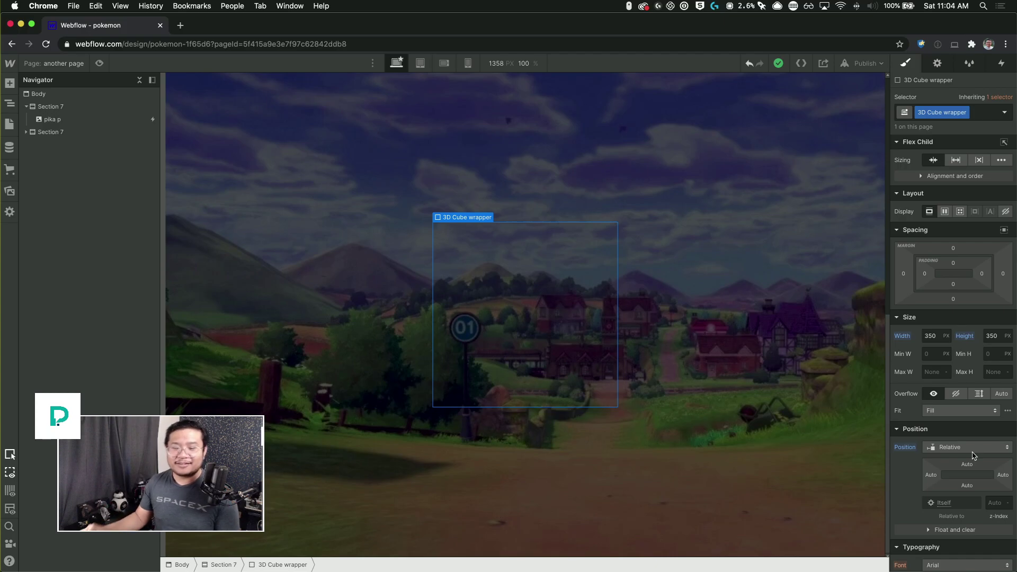
# - Add a Div Block inside the 3D Cube wrapper and give it the new class "3d cube side"
pyautogui.click(472, 337)
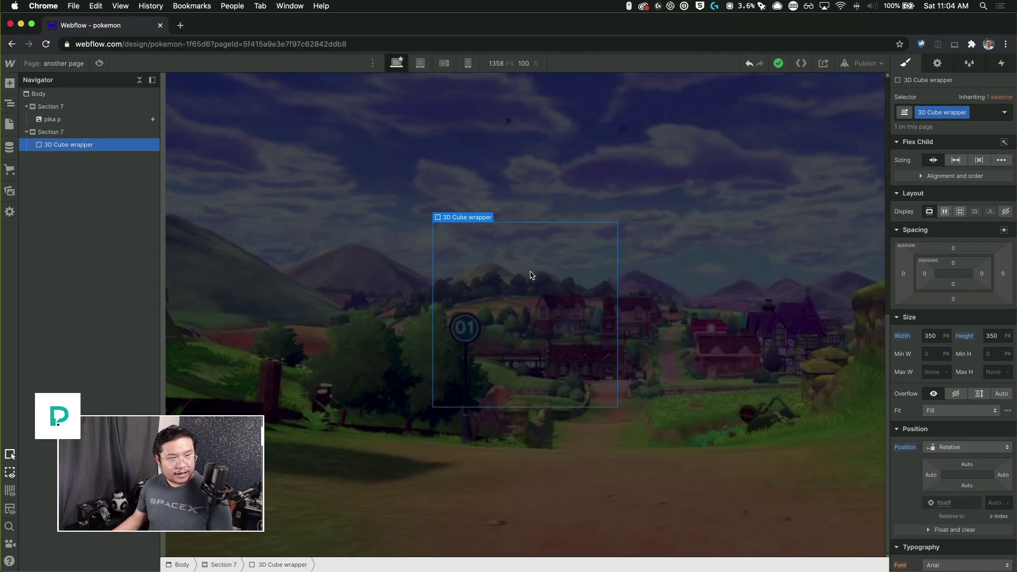
pyautogui.press('super+e')
pyautogui.write('div')
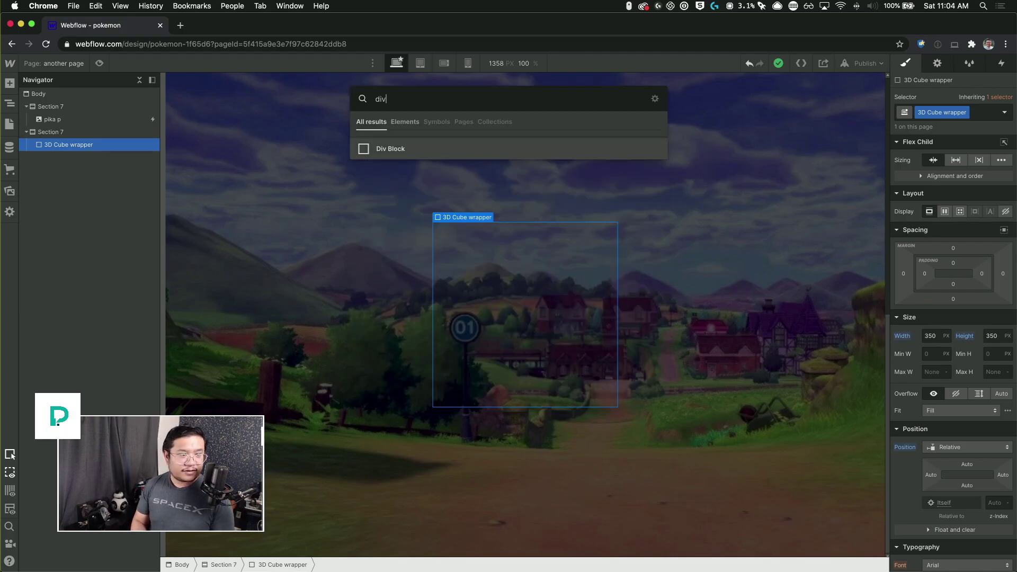
pyautogui.press('Return')
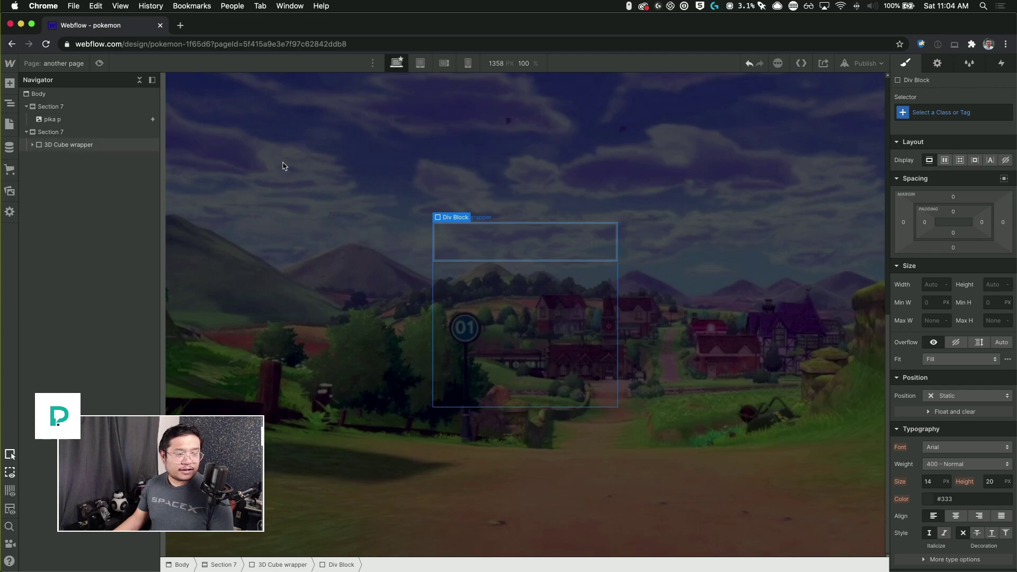
pyautogui.click(964, 117)
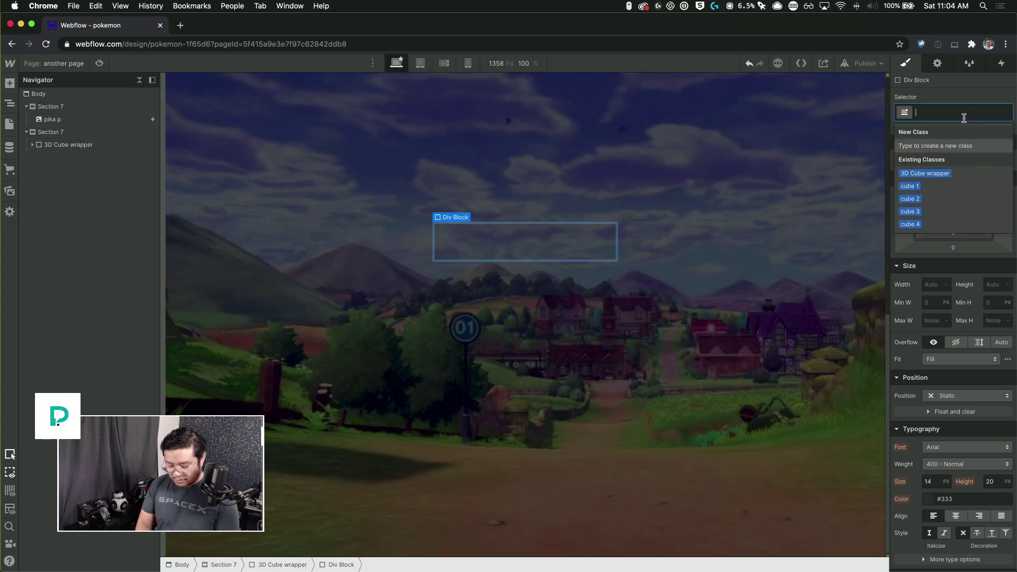
pyautogui.write('3d cube side')
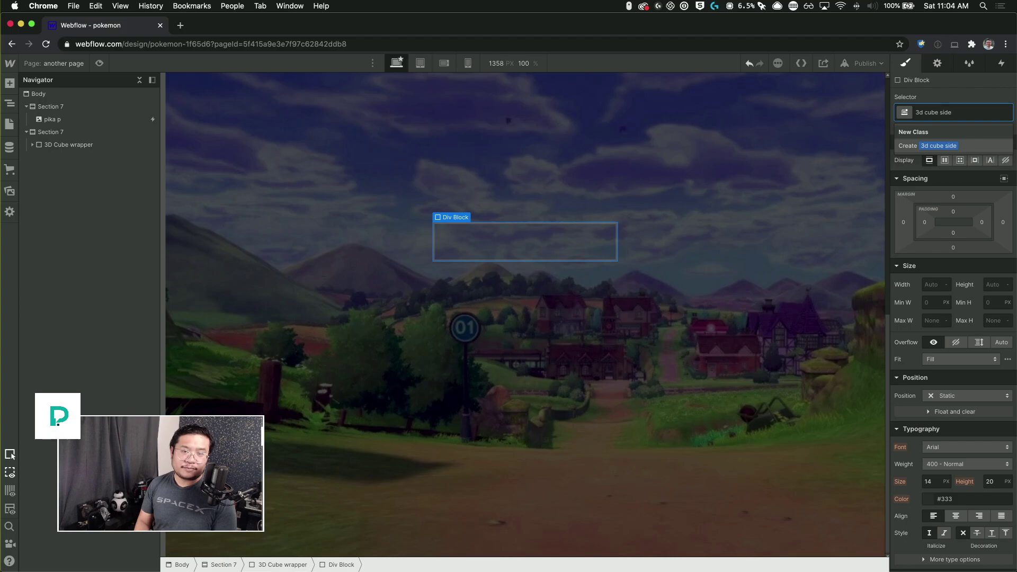
pyautogui.press('Return')
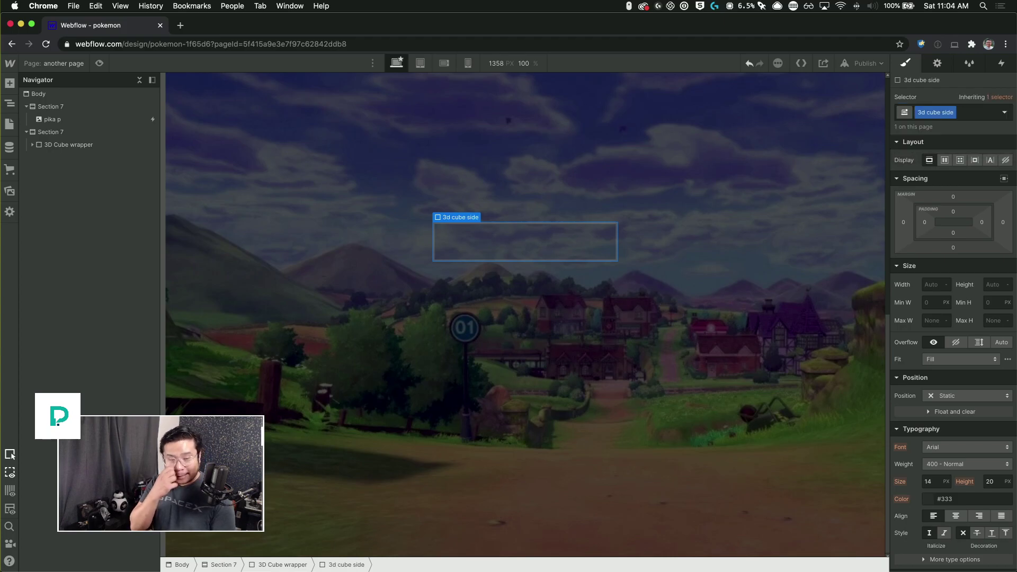
# - Position the 3d cube side as Absolute with 0% offsets on all four sides so that it fills the wrapper
pyautogui.click(953, 397)
pyautogui.click(950, 421)
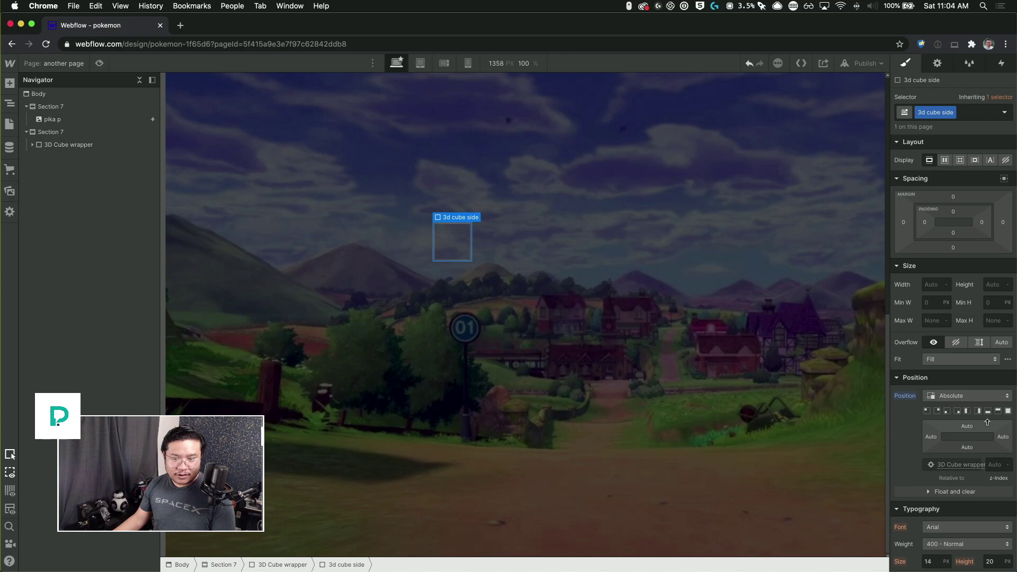
pyautogui.click(1008, 411)
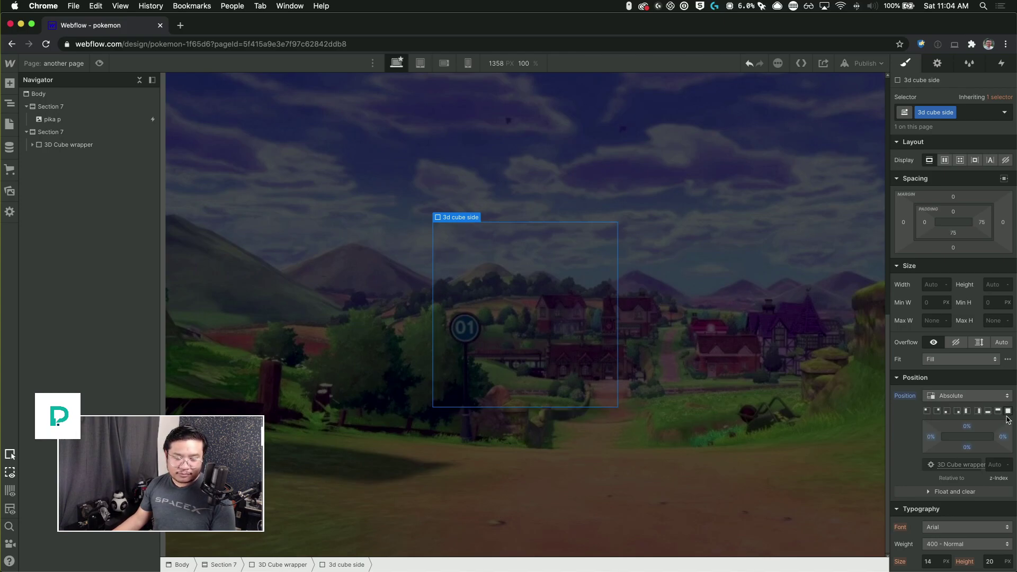
pyautogui.scroll(-1, 988, 454)
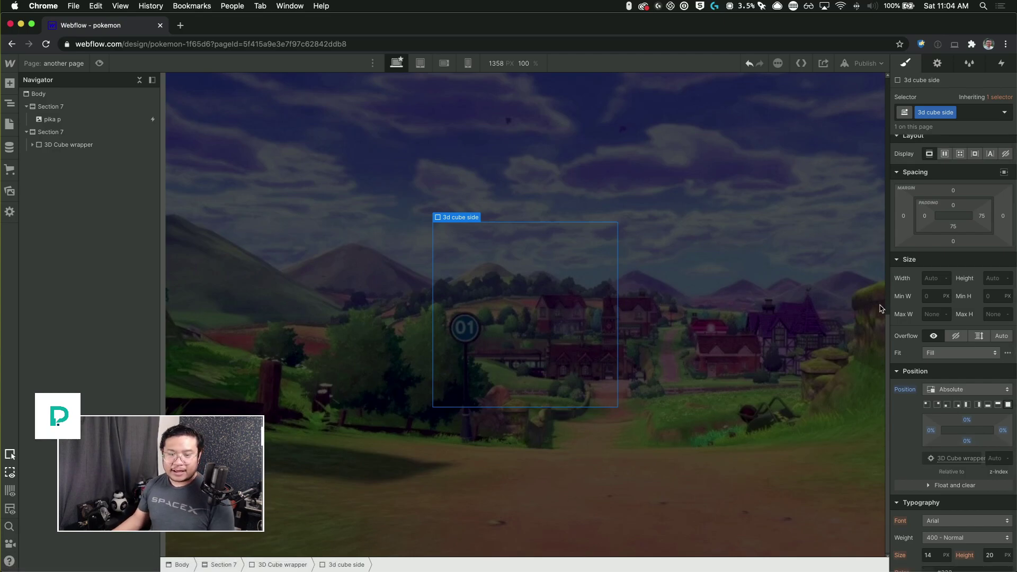
# - Add the combo class "front" to the 3d cube side
pyautogui.click(972, 114)
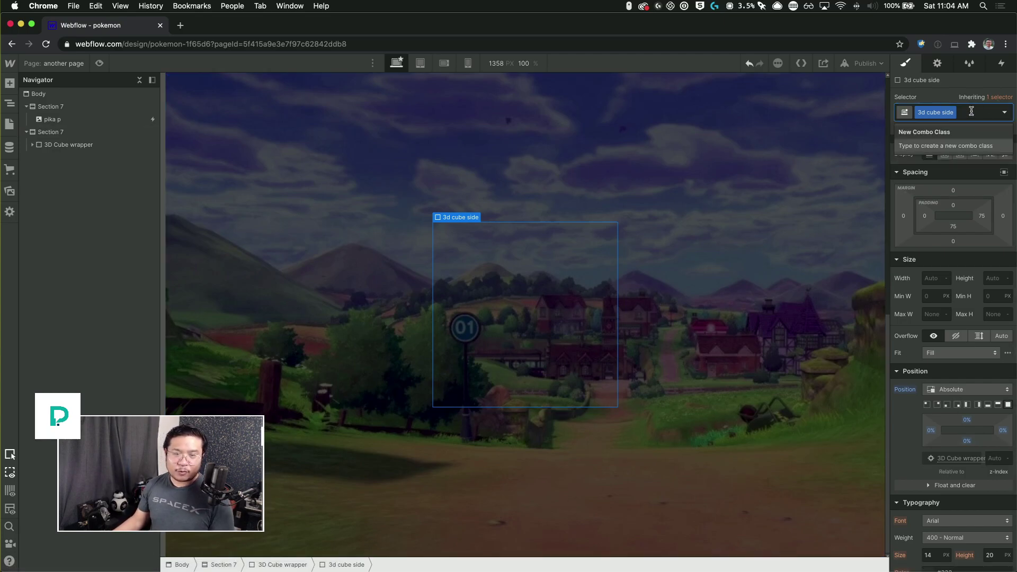
pyautogui.write('front')
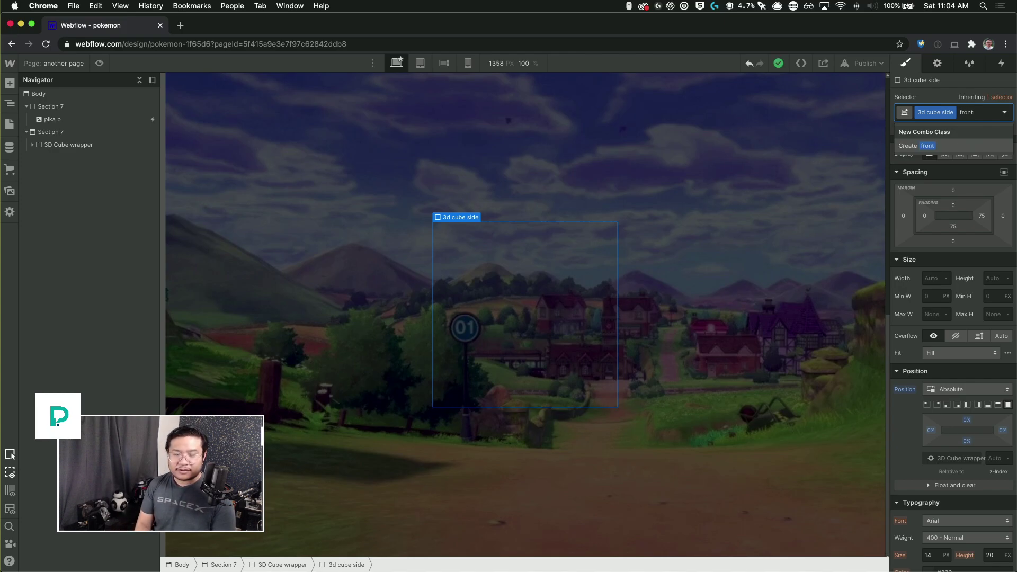
pyautogui.press('Return')
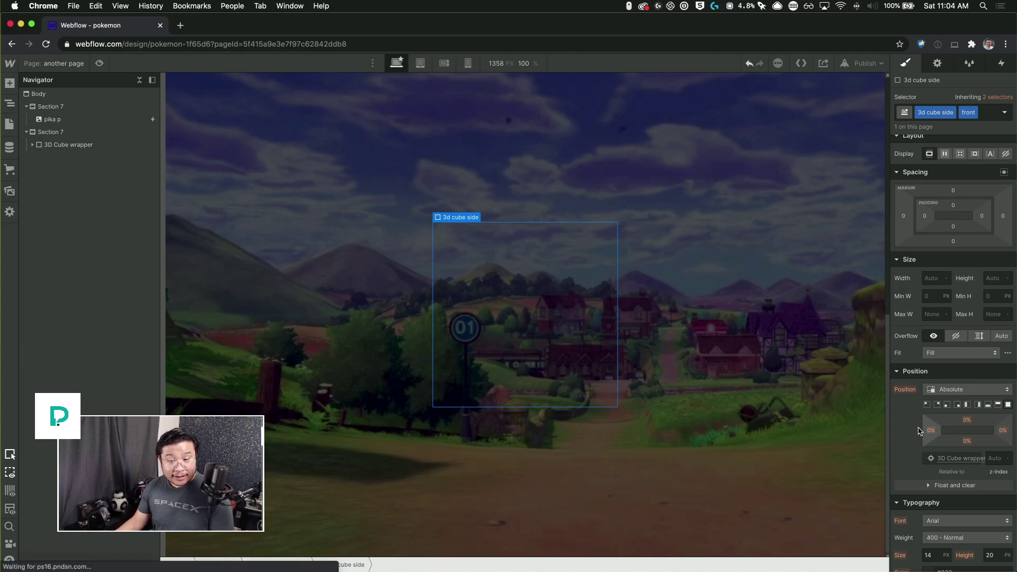
# - Set the front cube side's background color to the Dodger Blue swatch
pyautogui.scroll(-5, 920, 430)
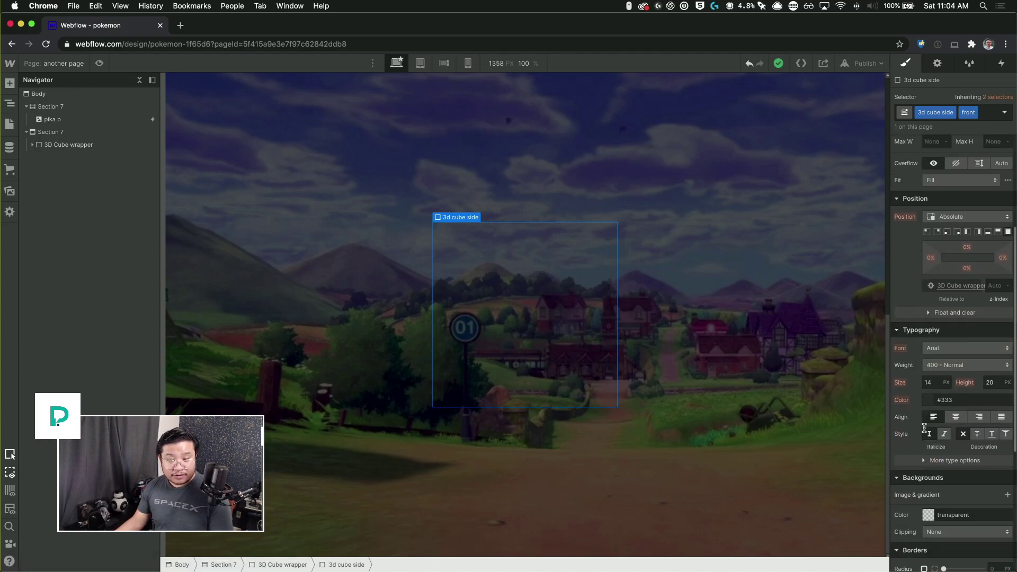
pyautogui.scroll(-1, 928, 448)
pyautogui.click(928, 470)
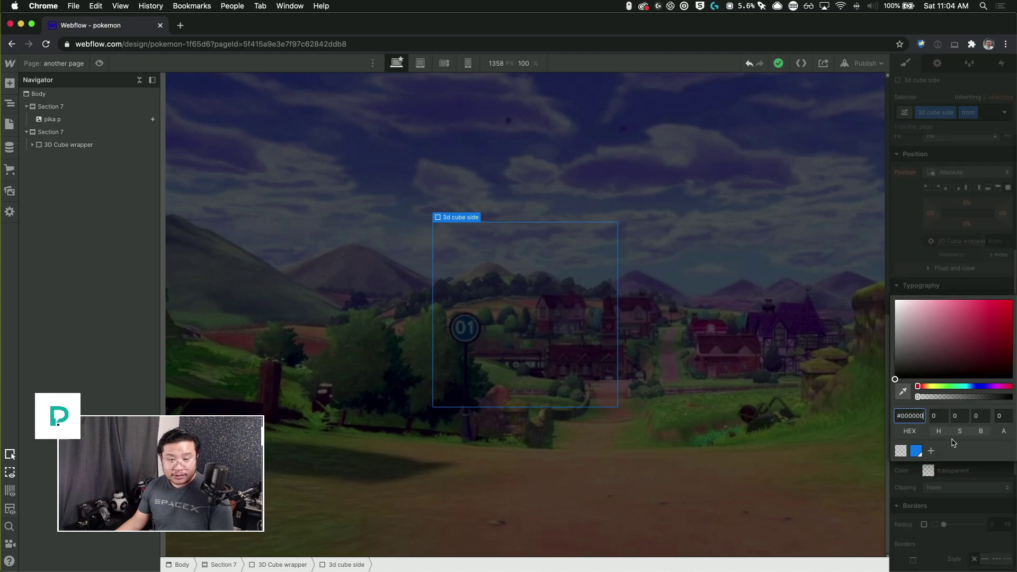
pyautogui.click(916, 451)
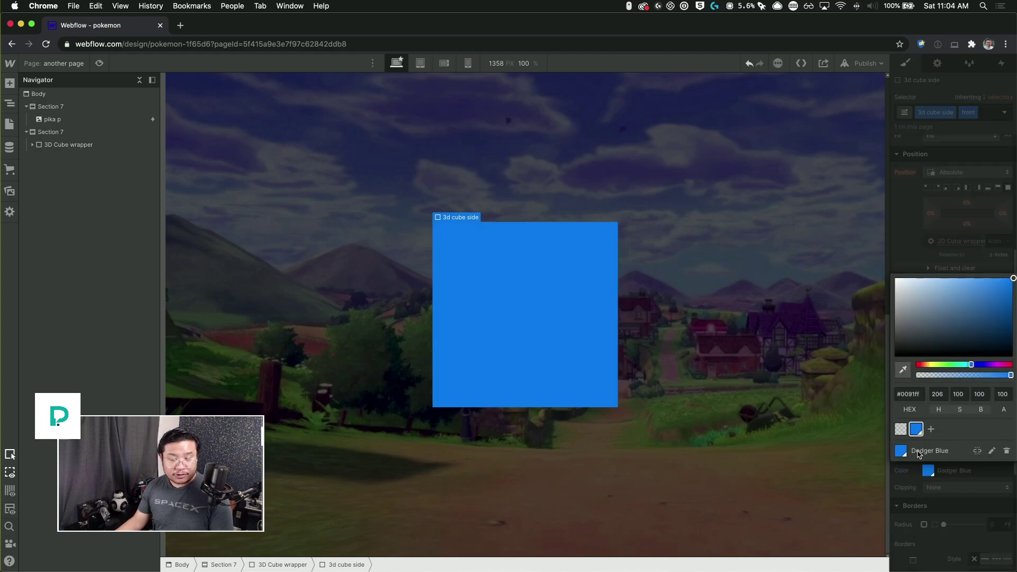
pyautogui.click(983, 220)
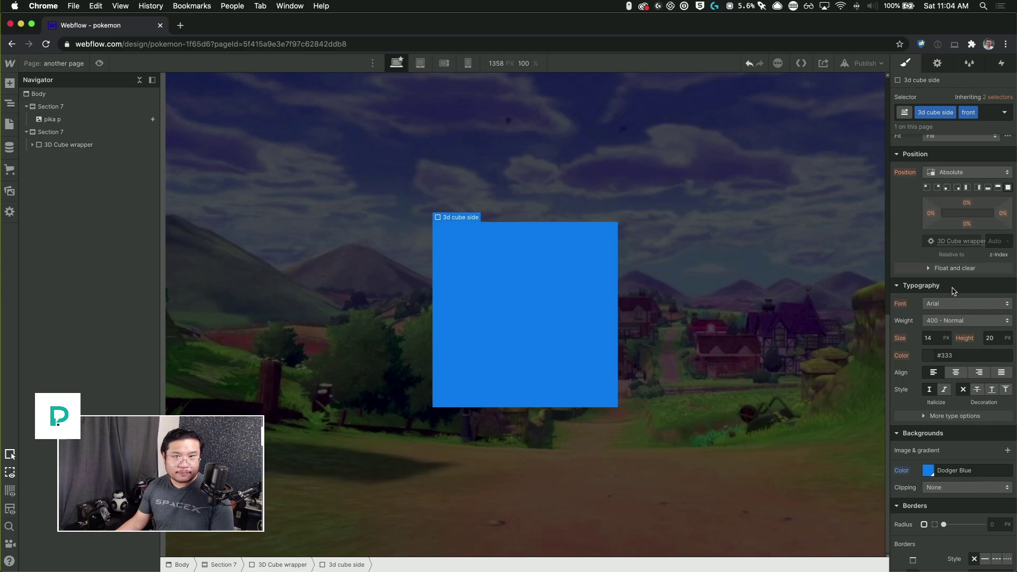
# - Duplicate the front cube side and turn the copy's combo class into a duplicated class named "left side"
pyautogui.click(562, 293)
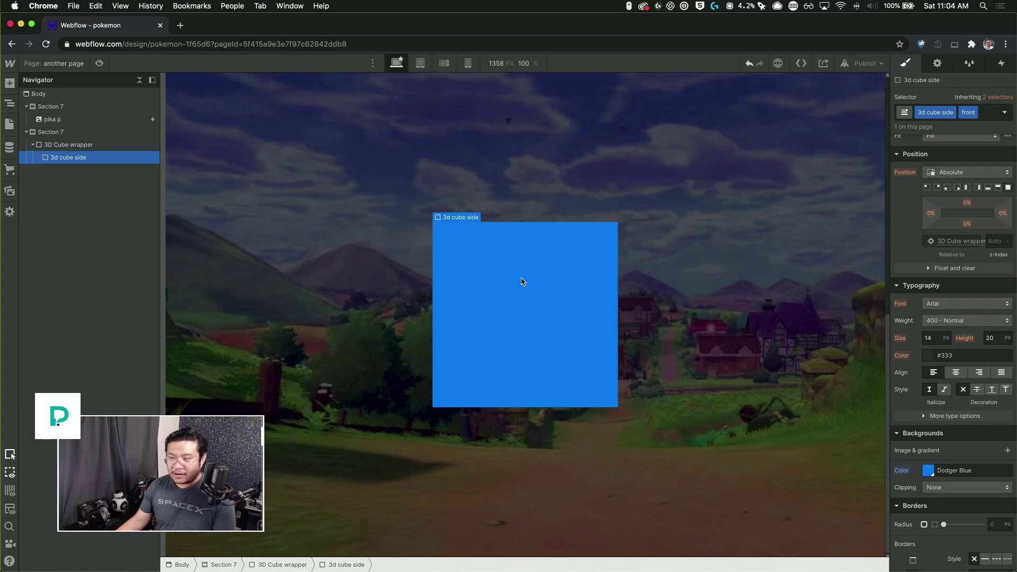
pyautogui.press('super+d')
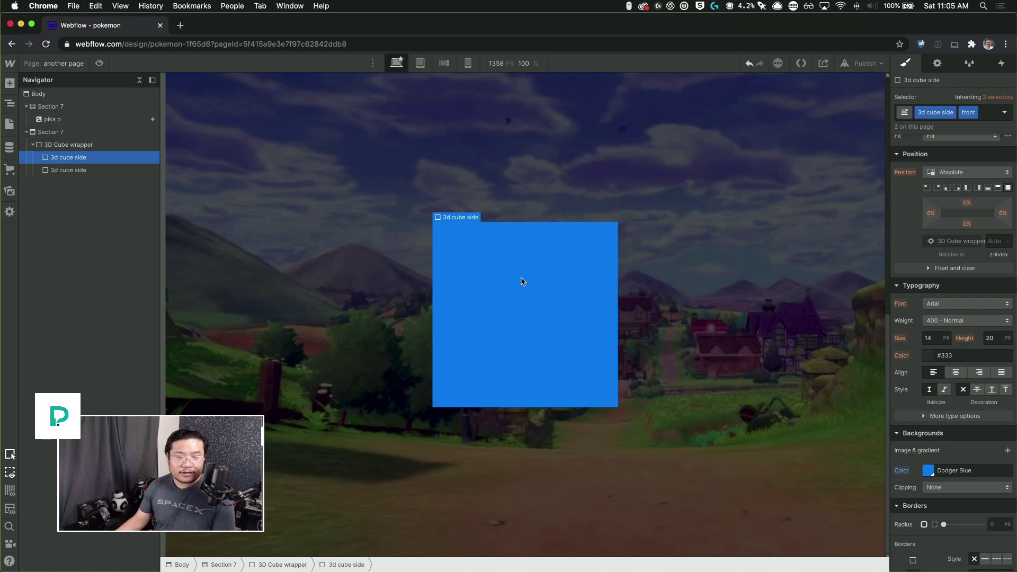
pyautogui.click(98, 171)
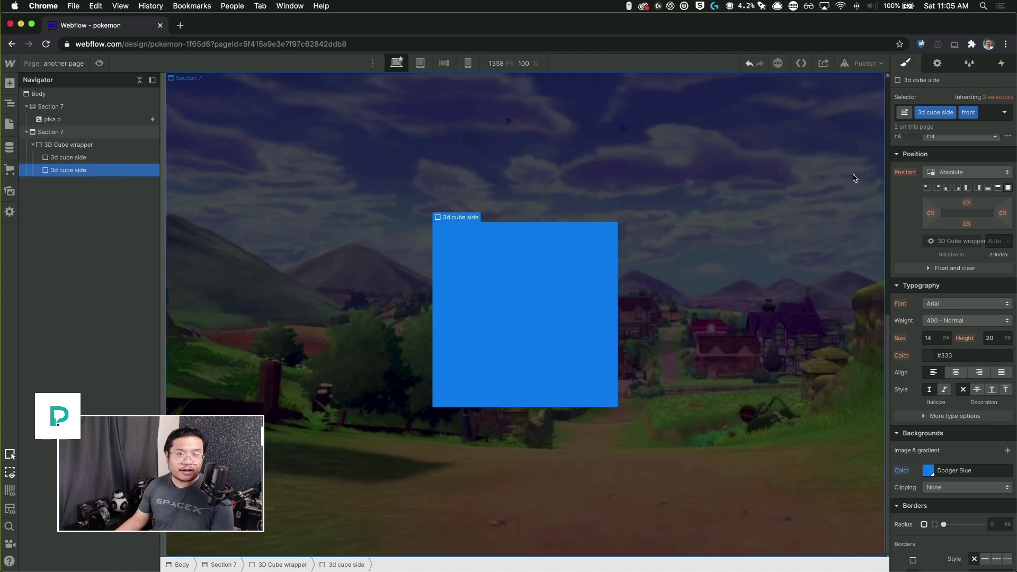
pyautogui.click(974, 113)
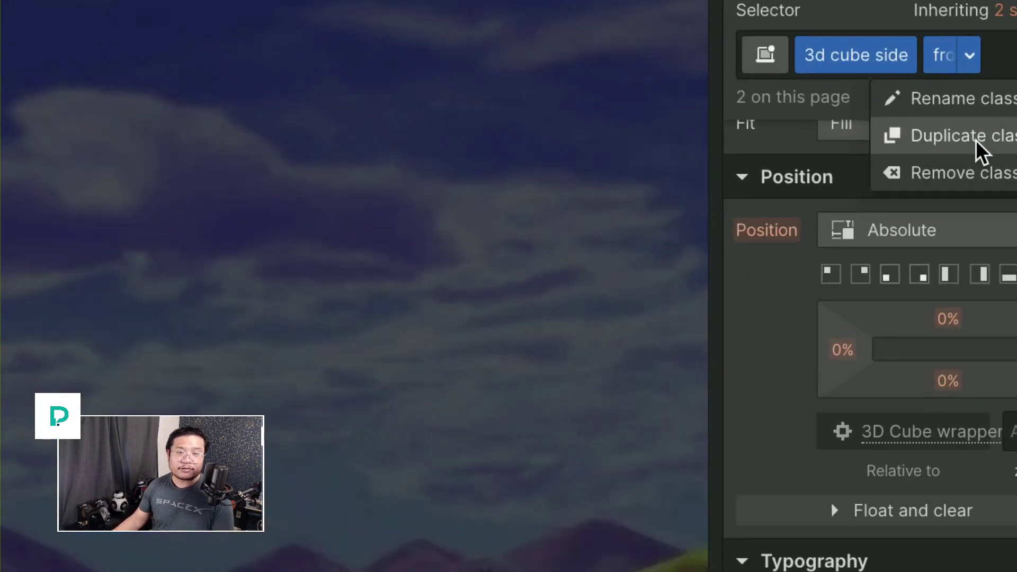
pyautogui.click(976, 140)
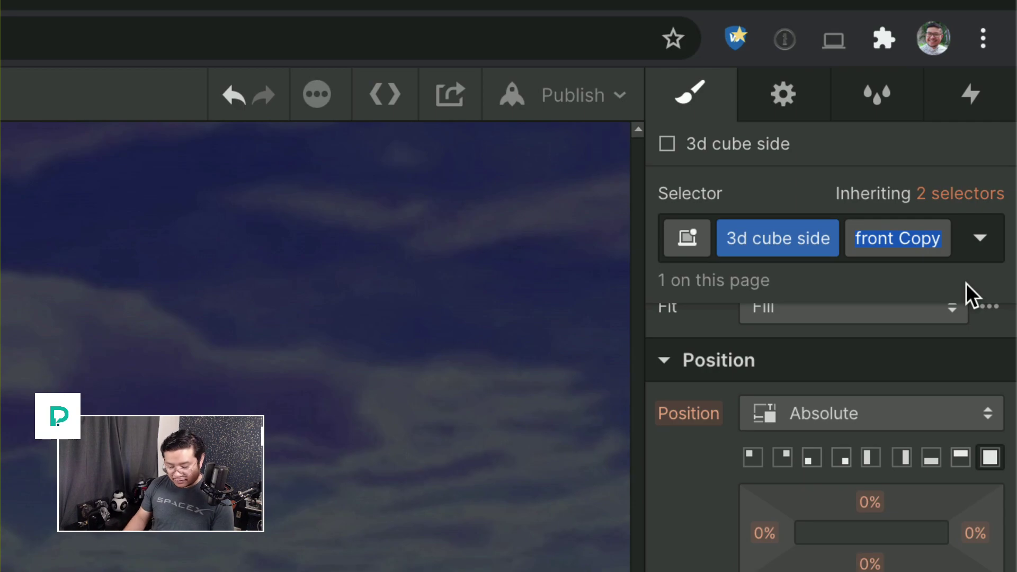
pyautogui.write('left')
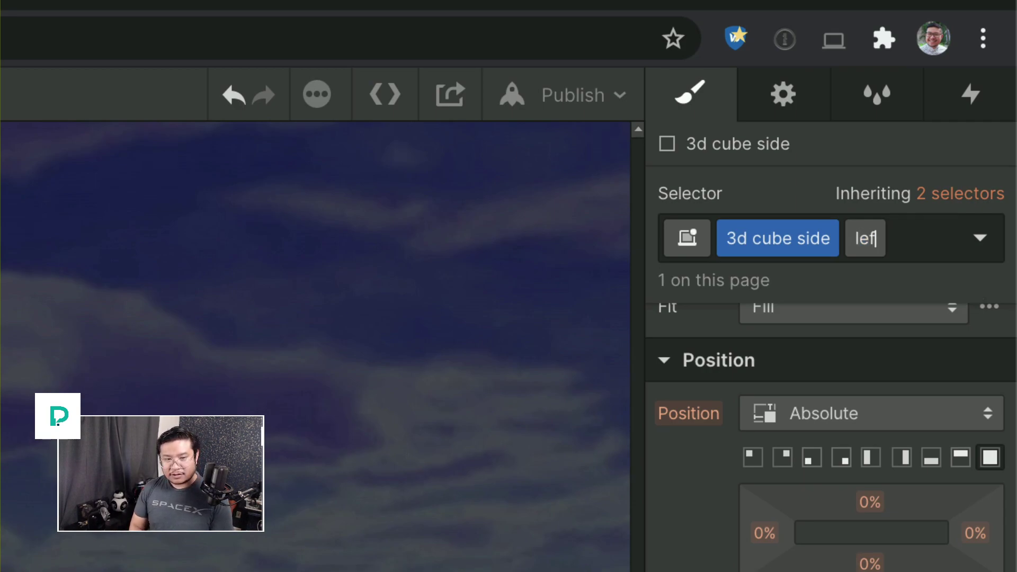
pyautogui.write(' side')
pyautogui.press('Return')
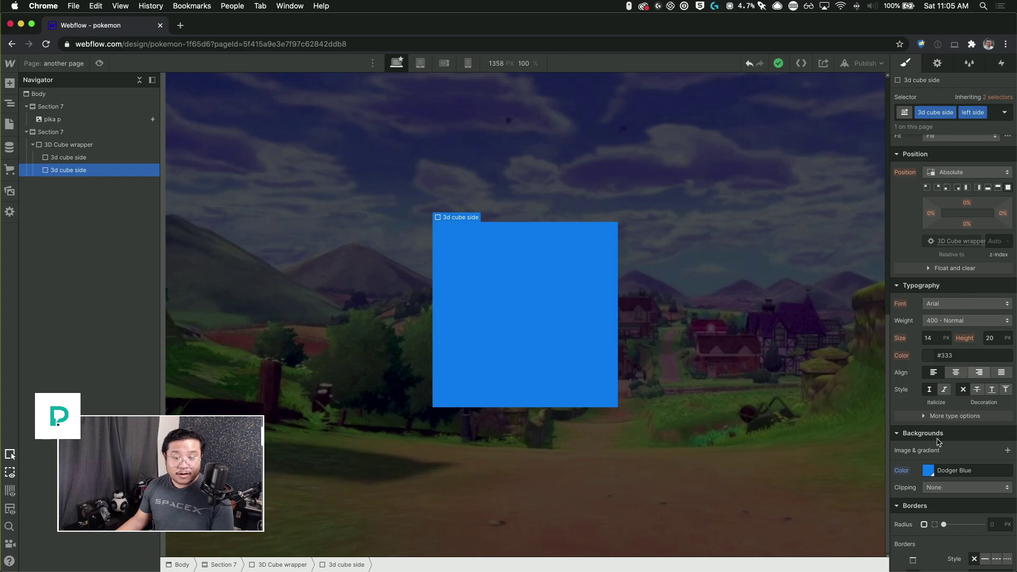
# - Darken the left side's background color to #006fc3
pyautogui.click(927, 471)
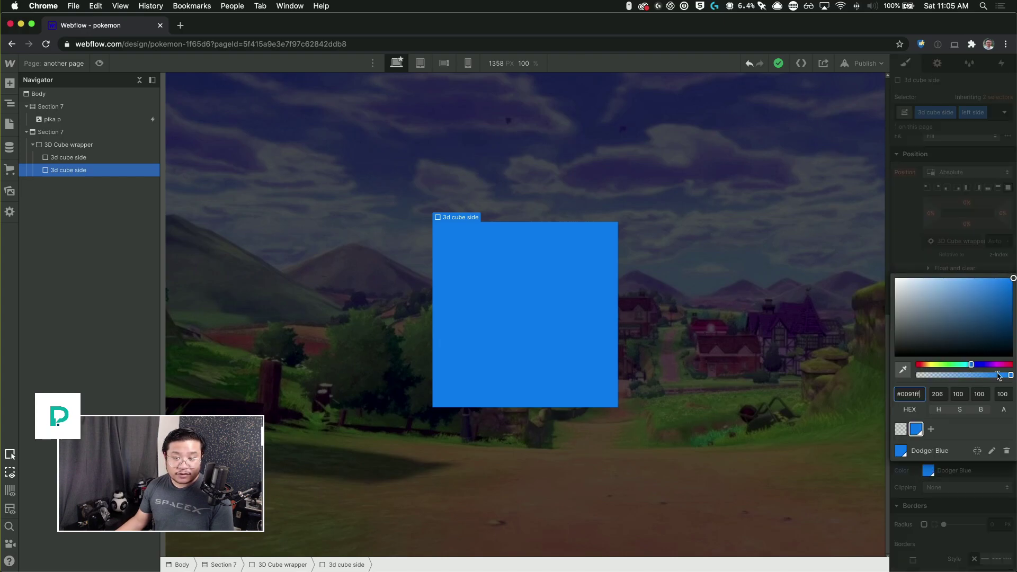
pyautogui.moveTo(1010, 284); pyautogui.dragTo(1013, 299)
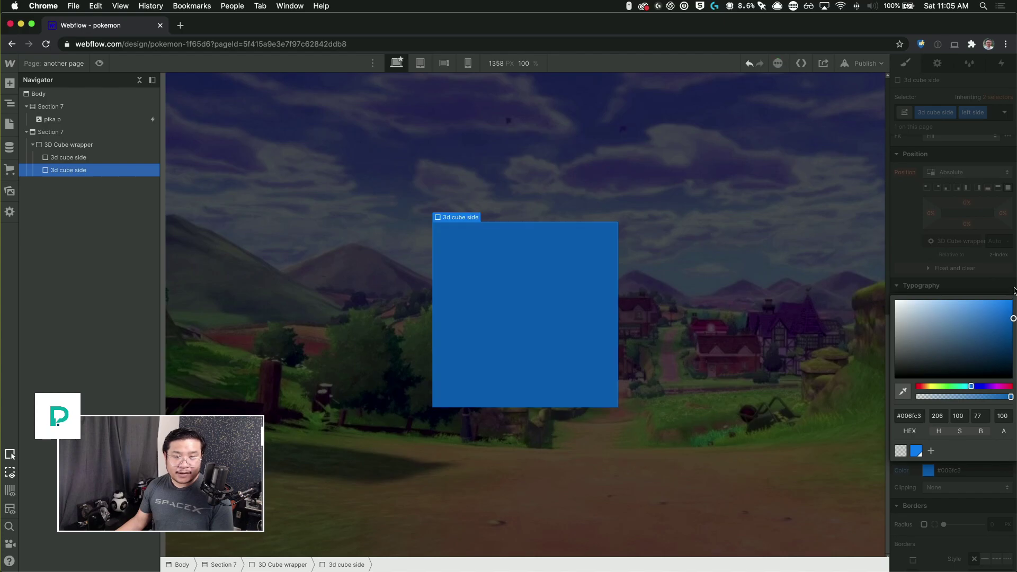
pyautogui.click(1006, 251)
# - Set the left side's transform origin to its middle-left edge, at 0% left and 50% top
pyautogui.scroll(-5, 967, 441)
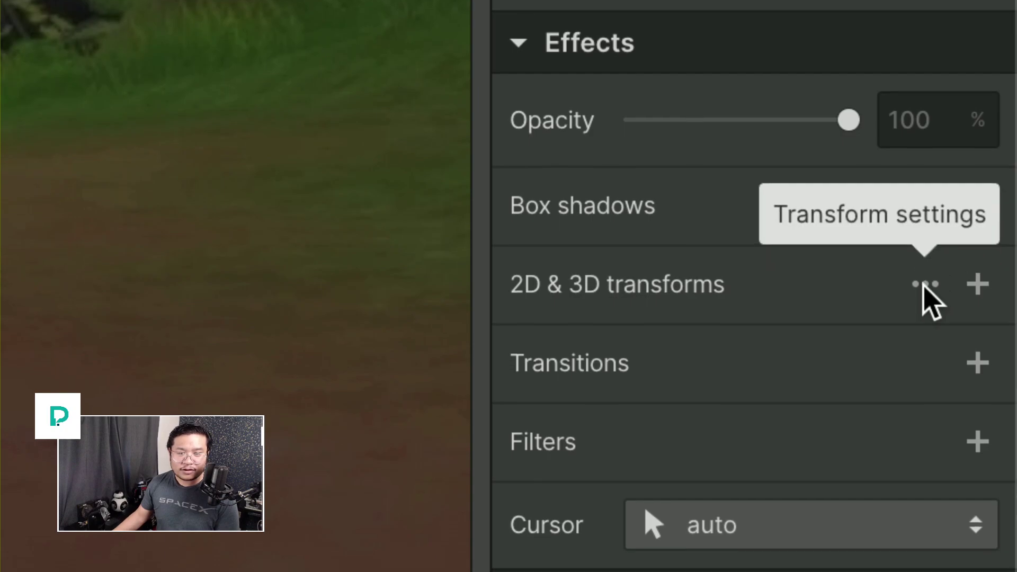
pyautogui.click(924, 286)
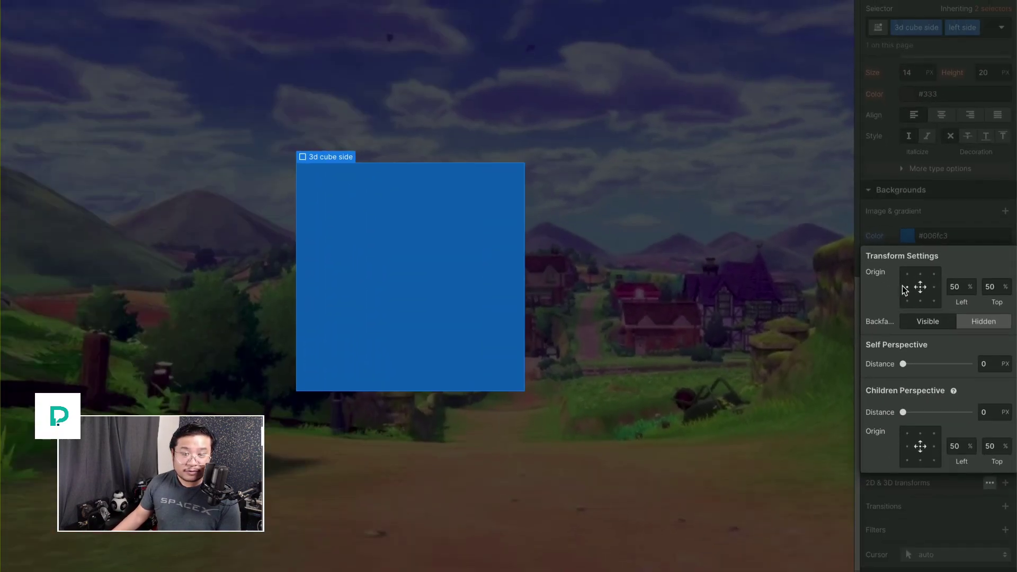
pyautogui.click(907, 284)
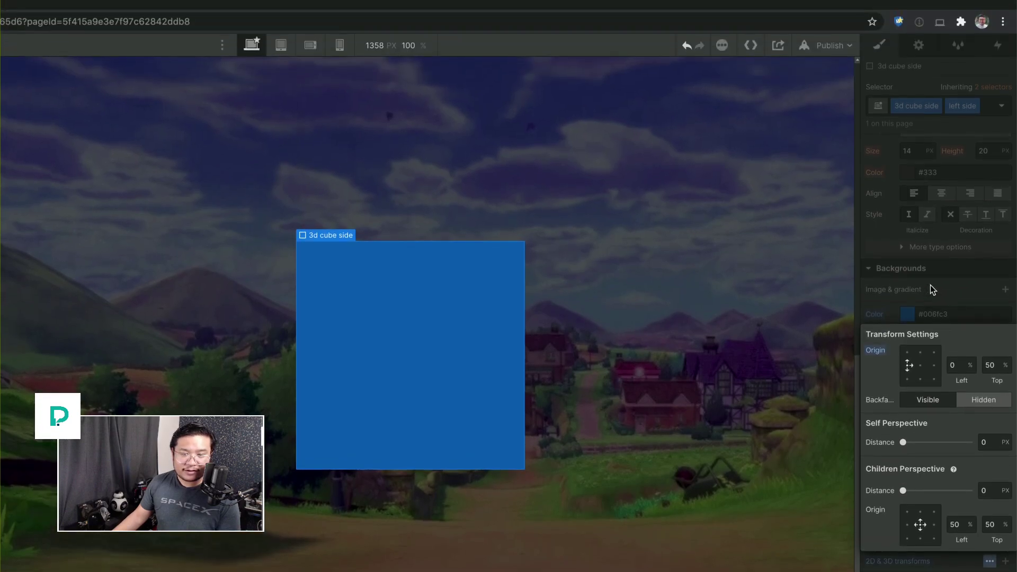
pyautogui.click(930, 284)
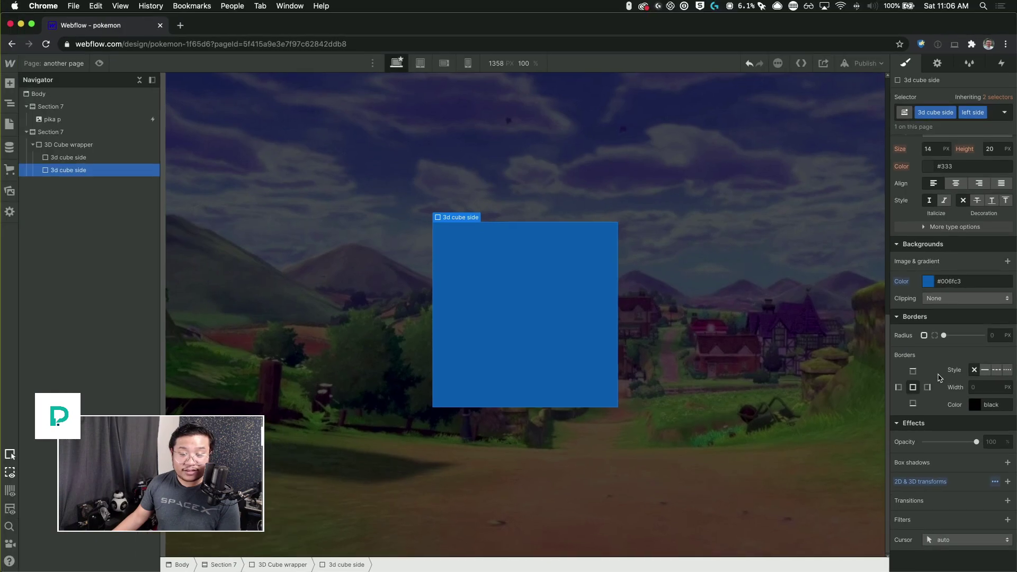
# - Add a Rotate transform to the left side with a Y rotation of 90 degrees
pyautogui.click(1008, 481)
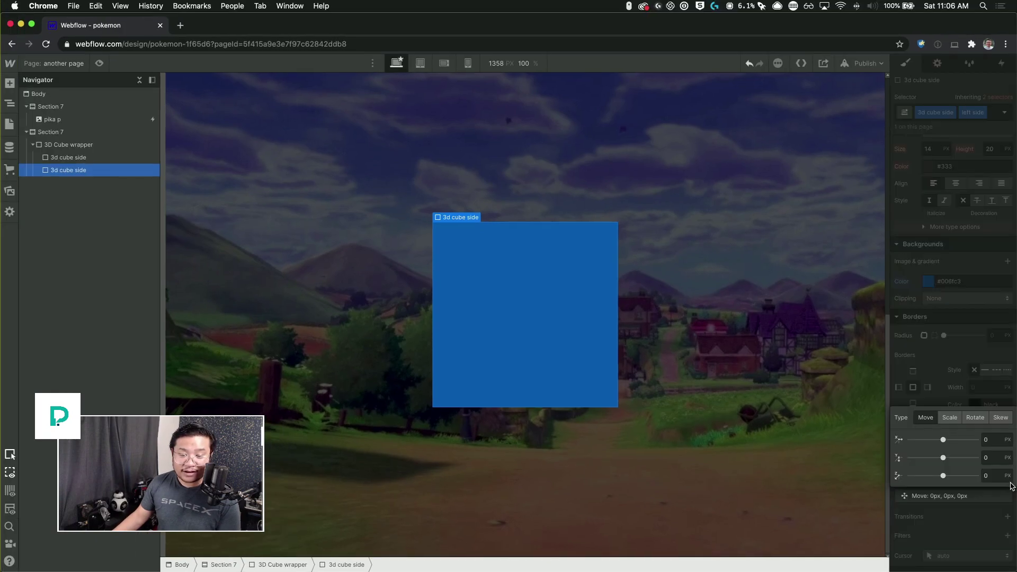
pyautogui.click(975, 418)
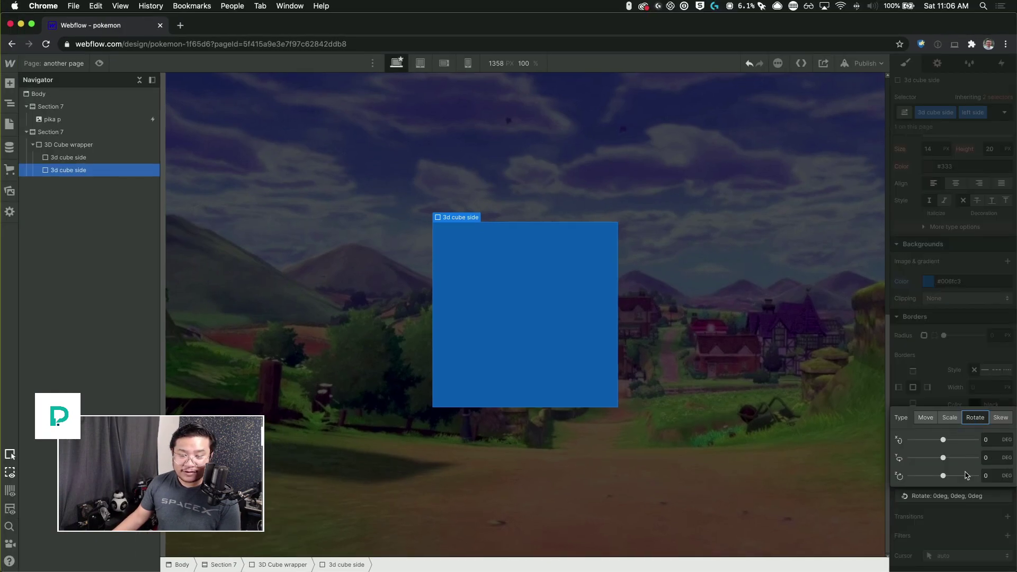
pyautogui.moveTo(942, 458); pyautogui.dragTo(963, 452)
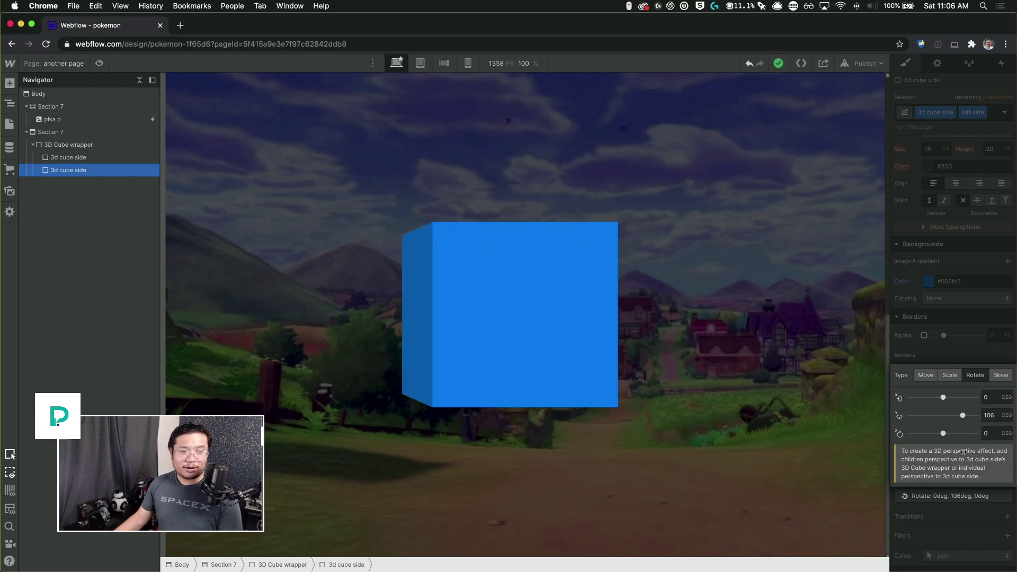
pyautogui.click(993, 415)
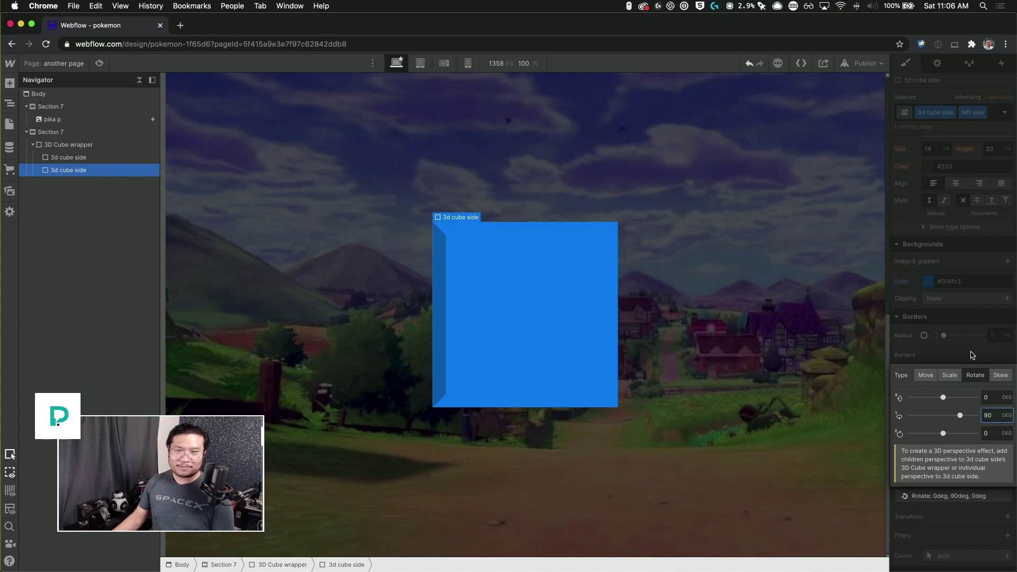
pyautogui.press('Escape')
# - Copy and paste the left side, and duplicate the copy's combo class as "right side"
pyautogui.press('super+c')
pyautogui.press('super+v')
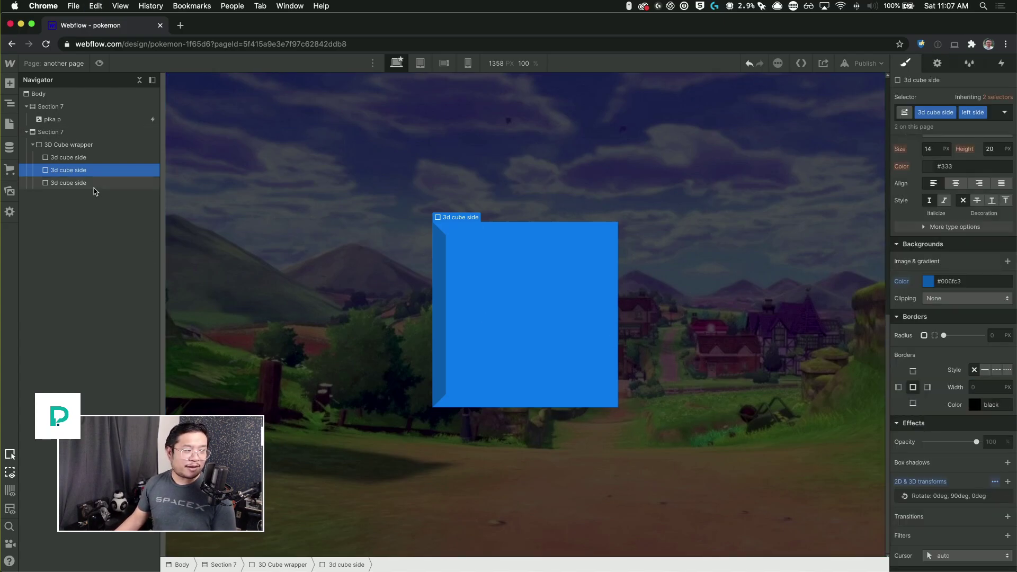
pyautogui.click(983, 113)
pyautogui.click(967, 141)
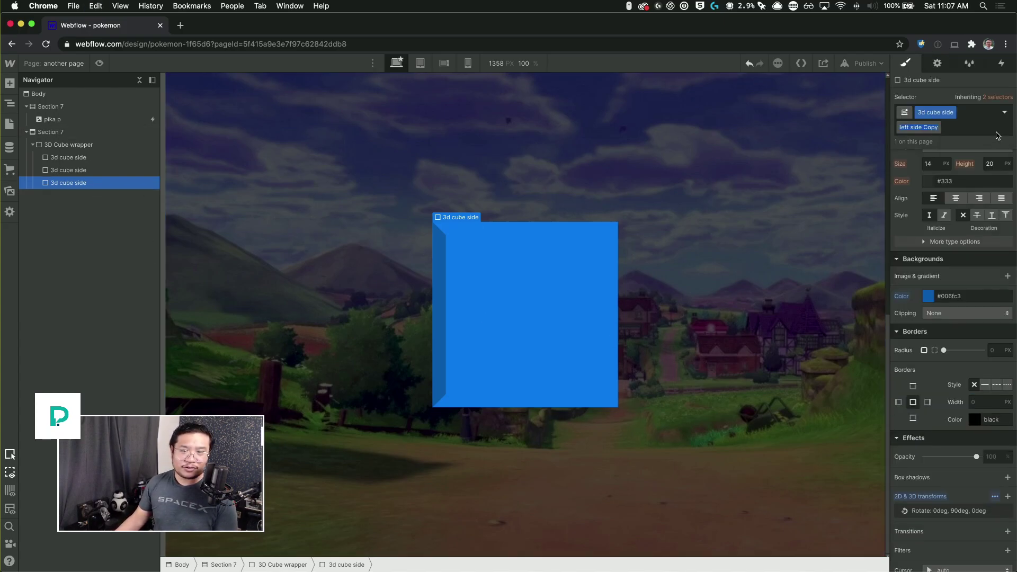
pyautogui.write('right side')
pyautogui.press('Return')
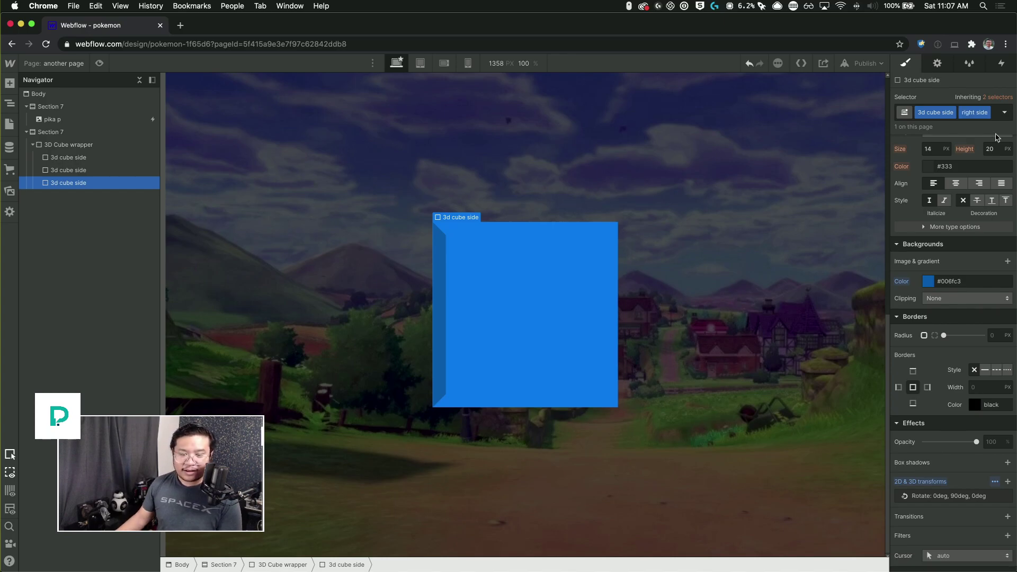
# - Move the right side's transform origin to its middle-right edge, at 100% left and 50% top
pyautogui.click(995, 482)
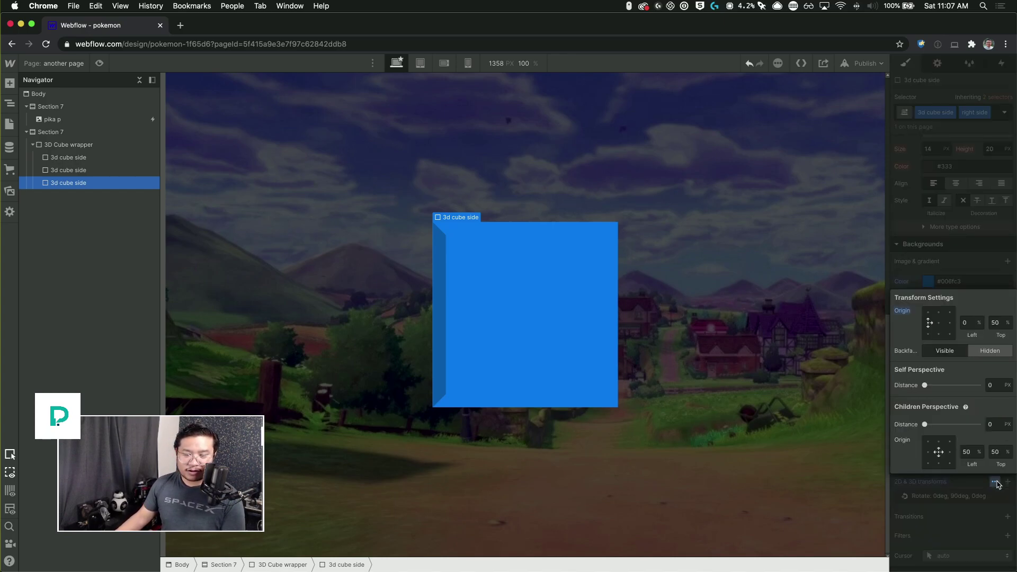
pyautogui.click(949, 323)
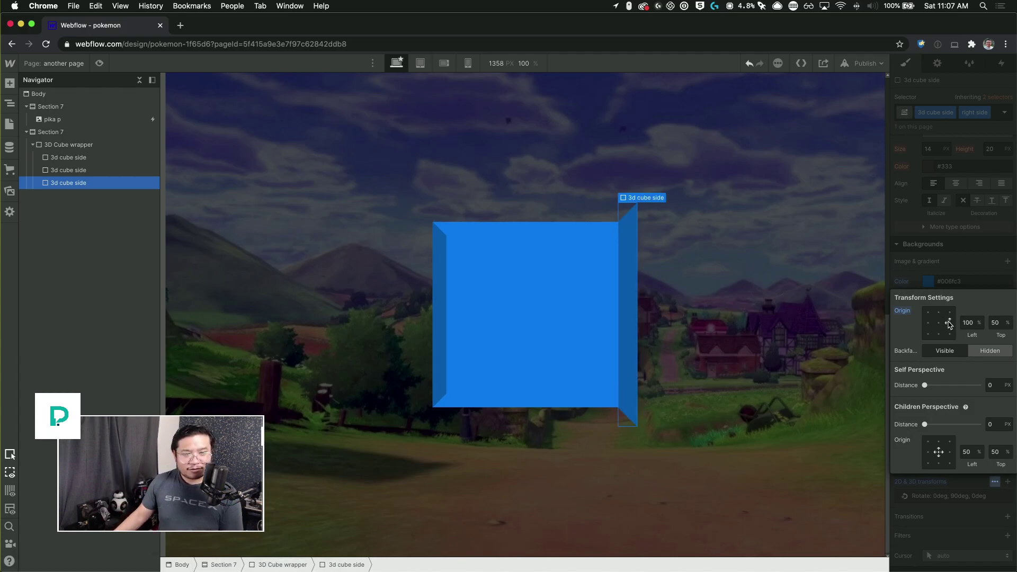
pyautogui.click(956, 276)
# - Change the right side's Y rotation to -90 degrees
pyautogui.click(963, 498)
pyautogui.moveTo(961, 416); pyautogui.dragTo(927, 416)
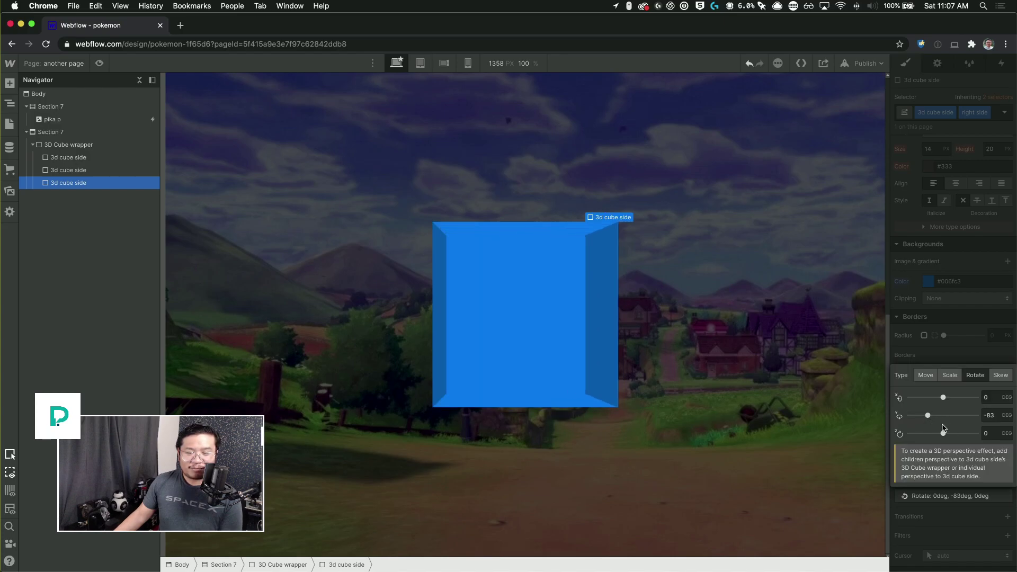
pyautogui.click(988, 415)
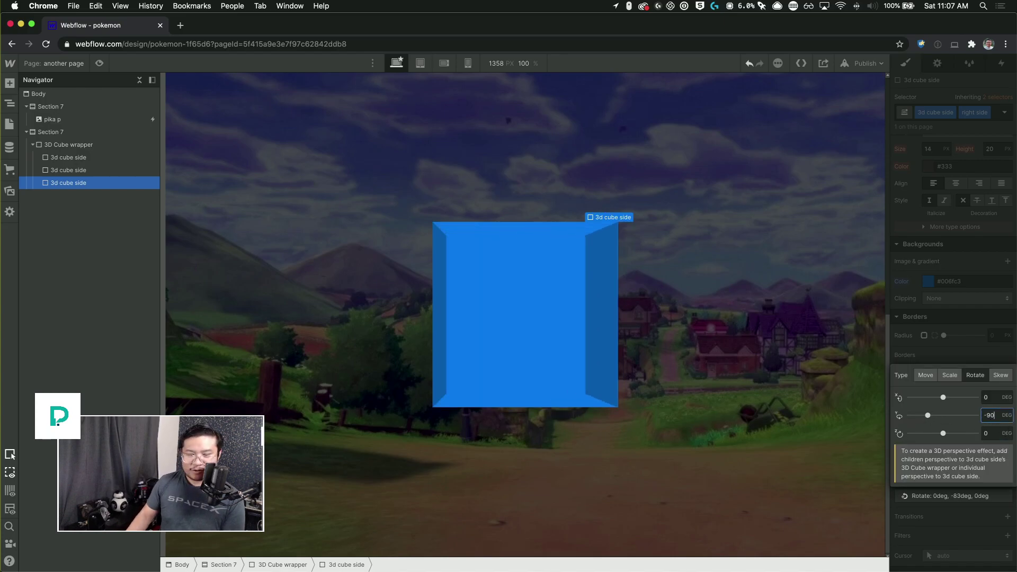
pyautogui.write('-90')
pyautogui.press('Return')
pyautogui.click(963, 364)
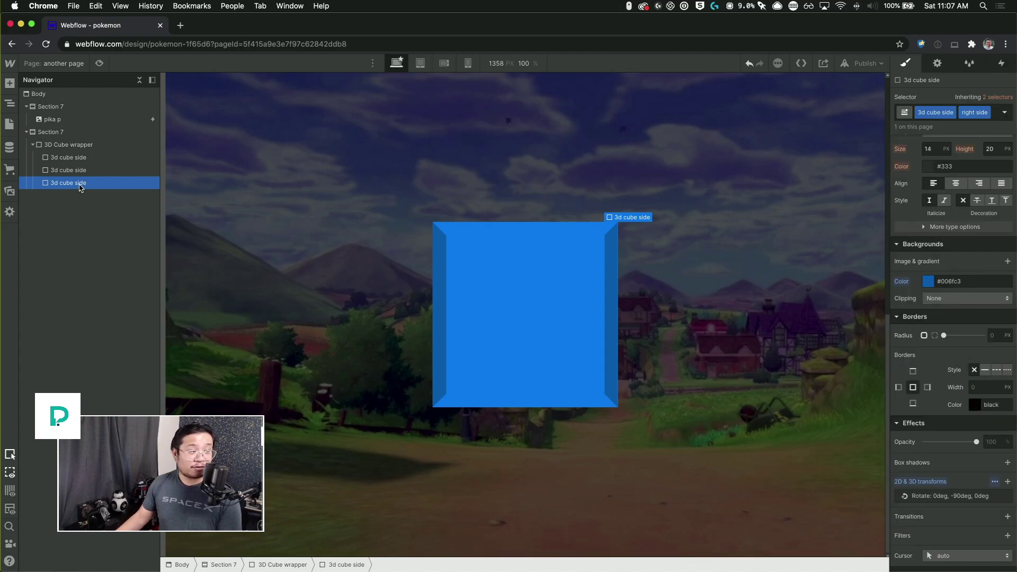
# - Copy and paste the right side, and duplicate the copy's combo class as "top side"
pyautogui.press('super+c')
pyautogui.press('super+v')
pyautogui.click(990, 112)
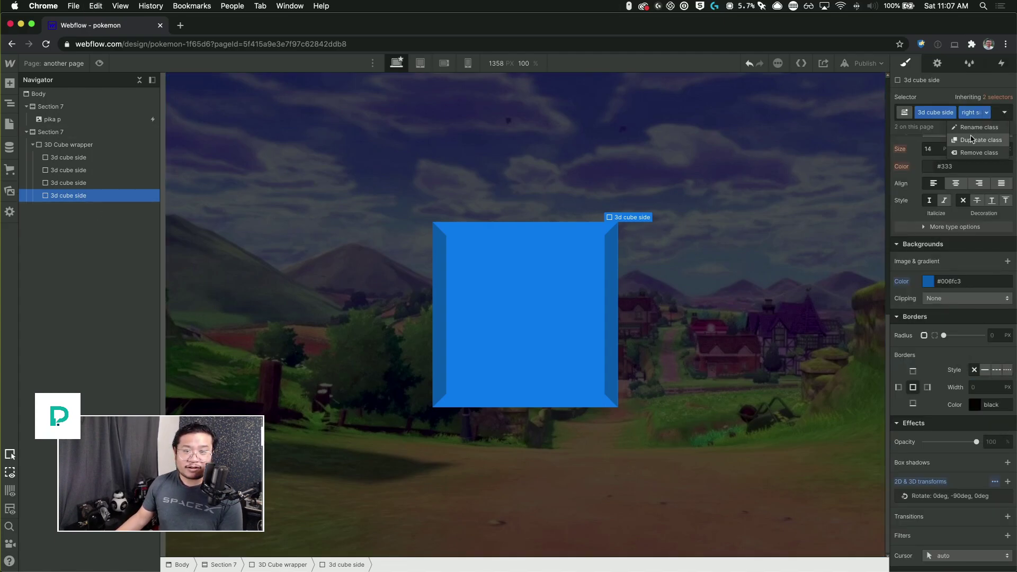
pyautogui.click(998, 150)
pyautogui.write('top side')
pyautogui.press('Return')
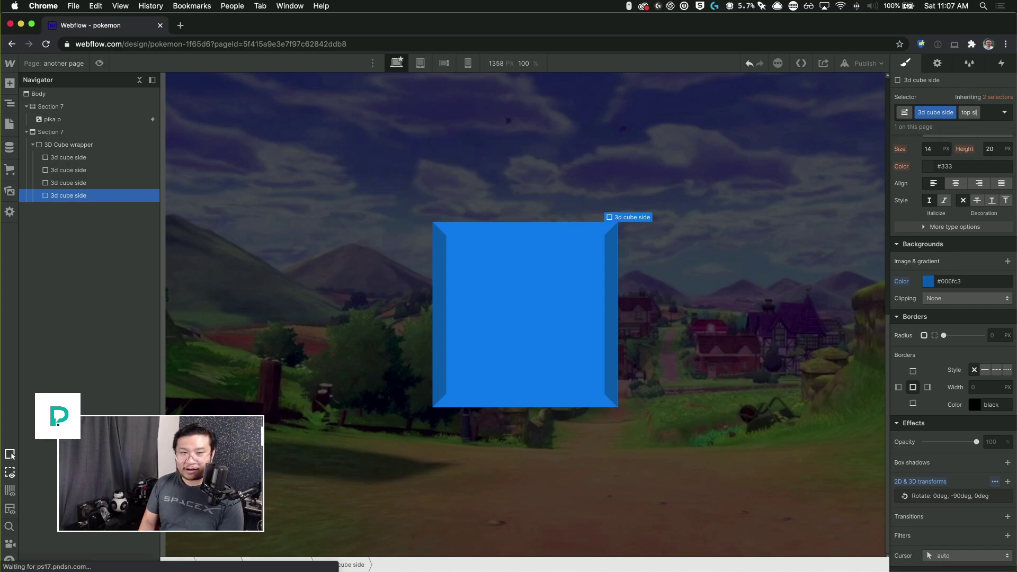
# - Move the top side's transform origin to its top-center edge, at 50% left and 0% top
pyautogui.click(993, 481)
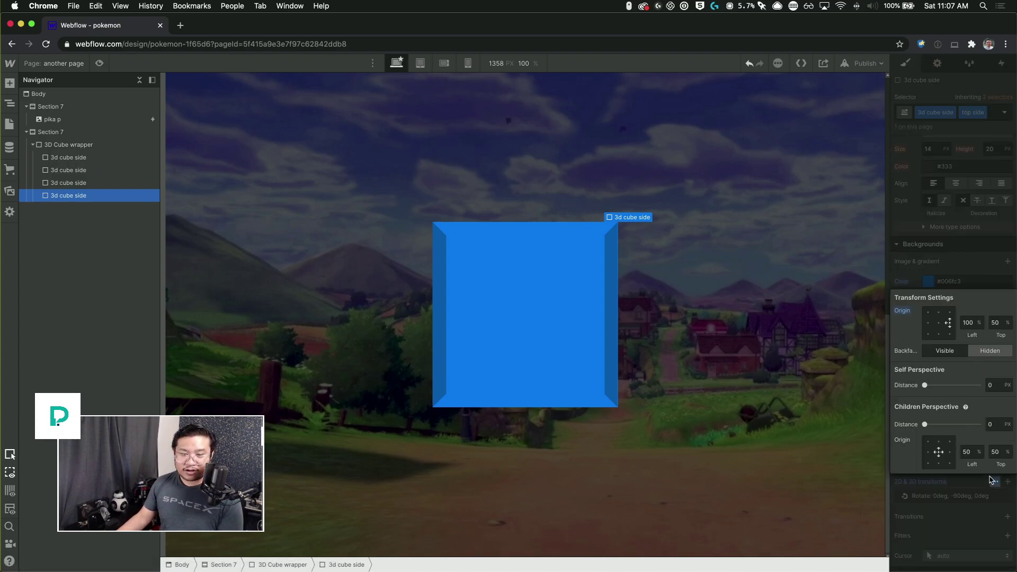
pyautogui.click(938, 313)
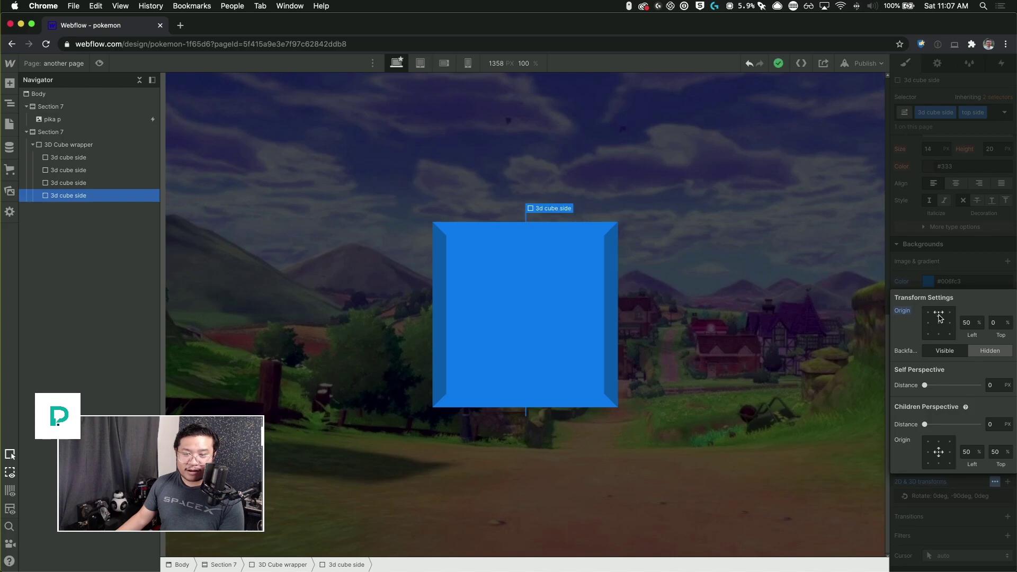
pyautogui.click(984, 263)
# - Set the top side's Y rotation to 0 and its X rotation to -90 degrees
pyautogui.click(953, 495)
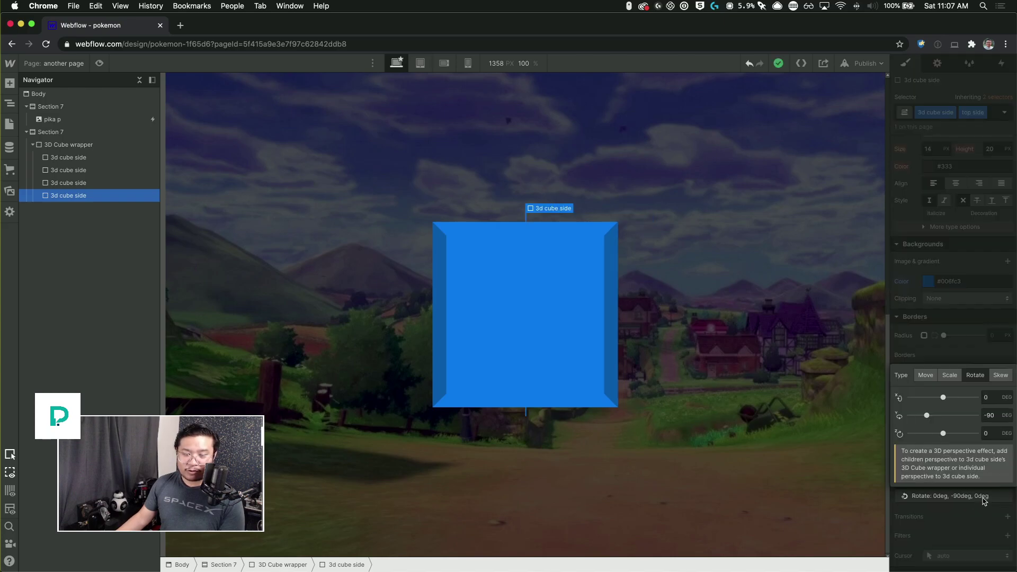
pyautogui.click(990, 415)
pyautogui.write('0')
pyautogui.click(999, 399)
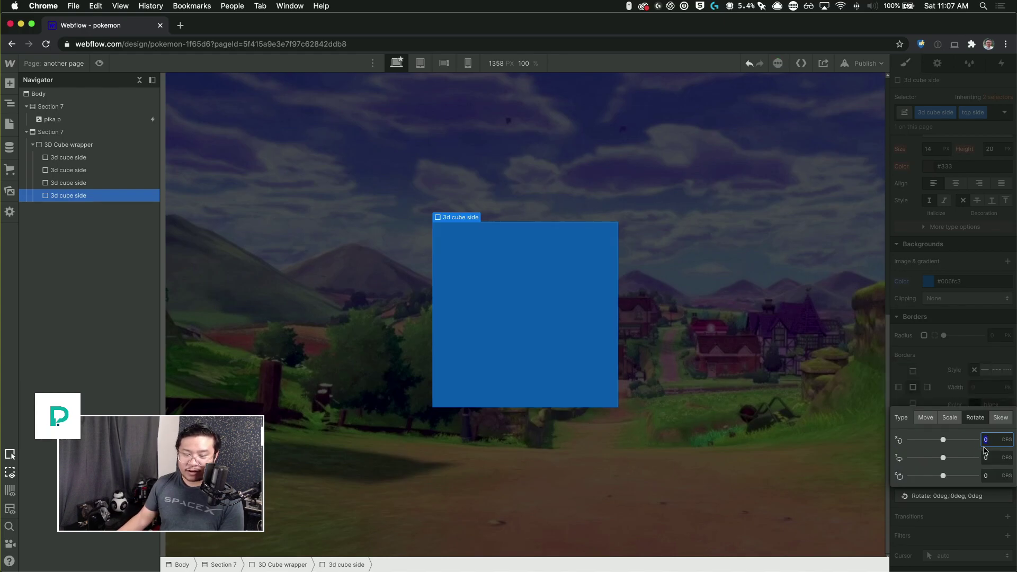
pyautogui.moveTo(944, 439)
pyautogui.mouseDown()
pyautogui.moveTo(959, 434)
pyautogui.moveTo(931, 430)
pyautogui.mouseUp()
pyautogui.click(989, 397)
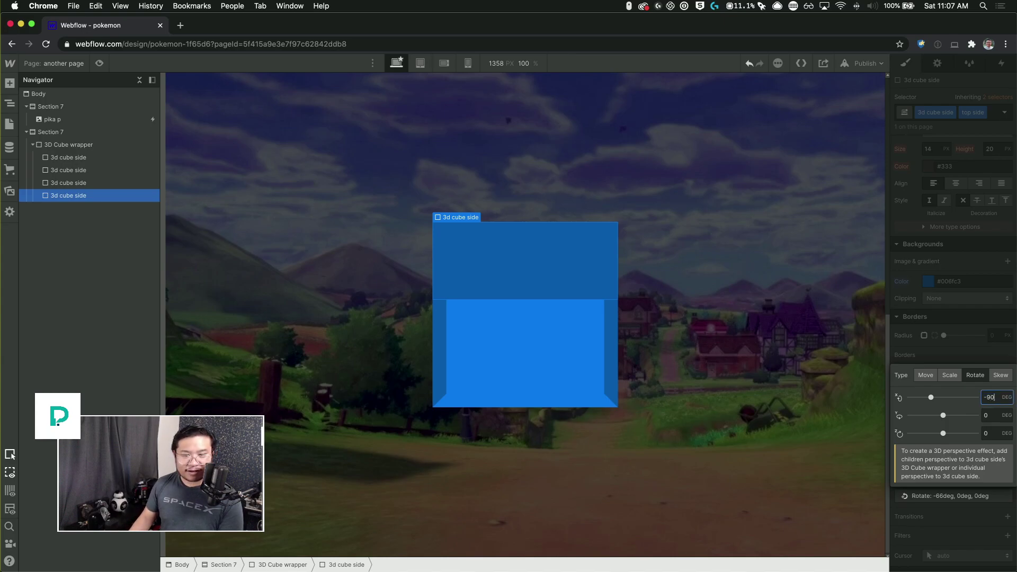
pyautogui.press('Return')
pyautogui.click(979, 334)
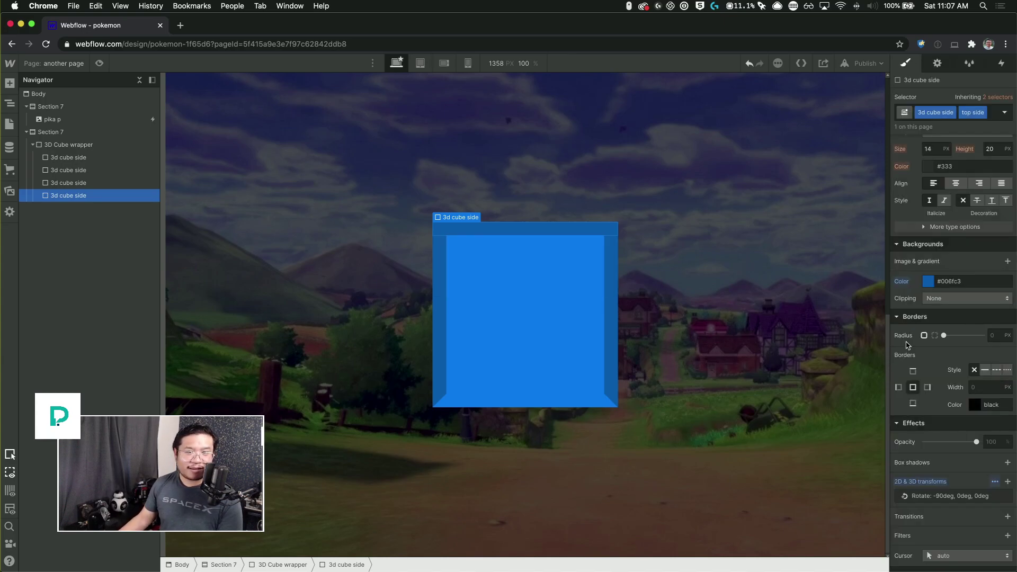
# - Copy and paste the top side, and duplicate the copy's combo class as "bottom side"
pyautogui.press('super+c')
pyautogui.press('super+v')
pyautogui.click(982, 113)
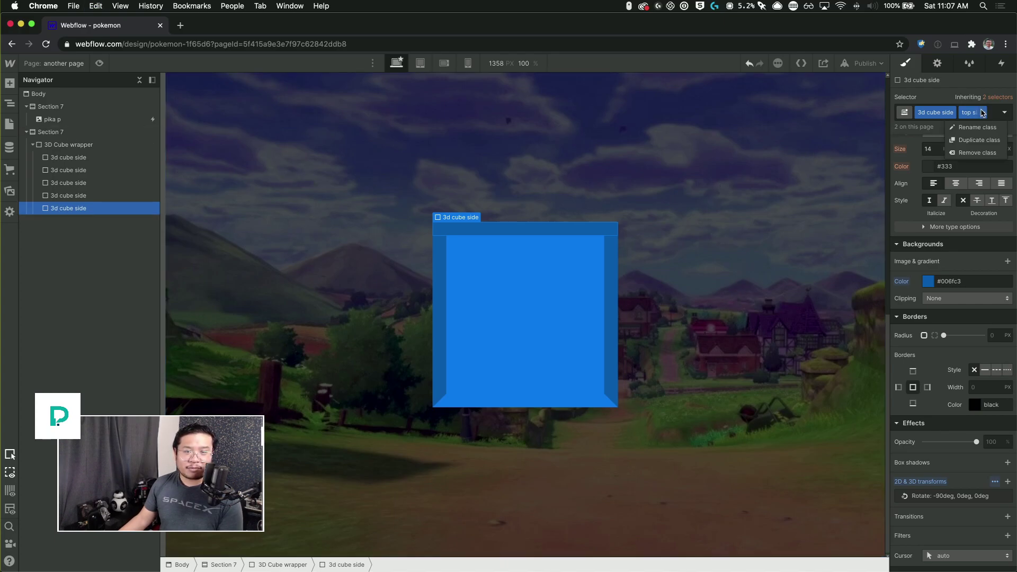
pyautogui.click(979, 139)
pyautogui.write('bottom side')
pyautogui.press('Return')
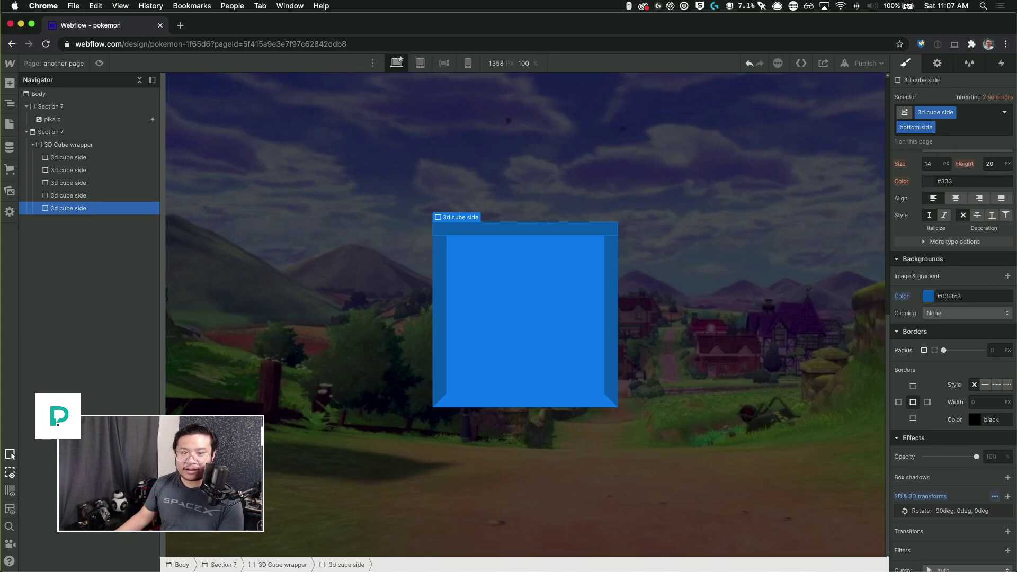
# - Set the bottom side's transform origin to bottom center and its X rotation to 90 degrees
pyautogui.click(995, 496)
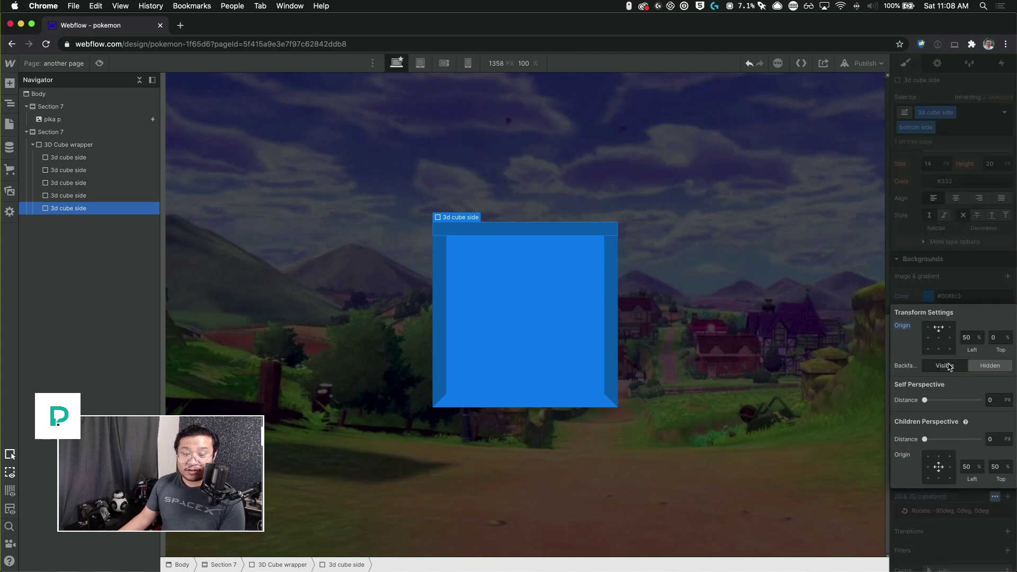
pyautogui.click(939, 349)
pyautogui.click(956, 281)
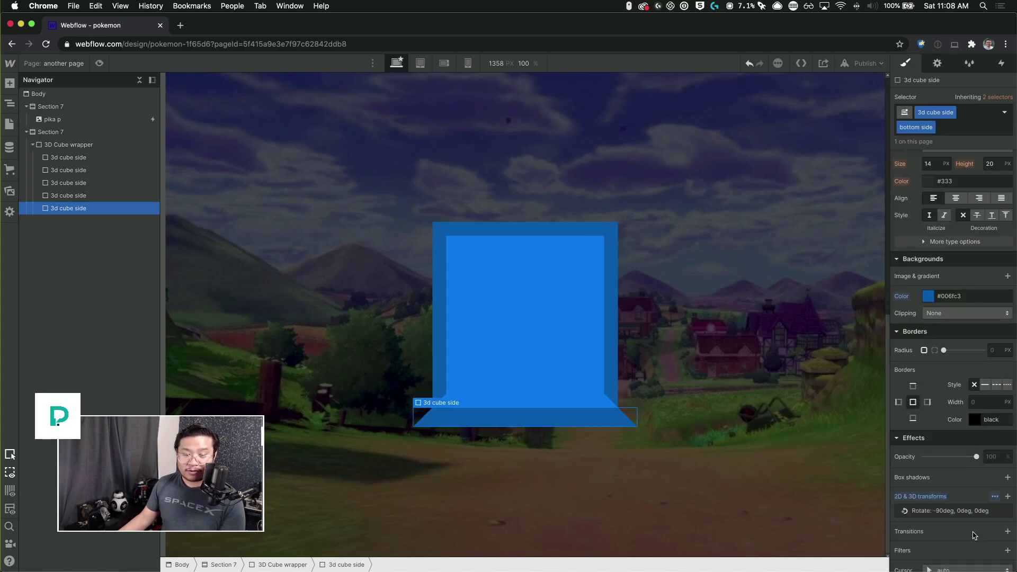
pyautogui.click(948, 511)
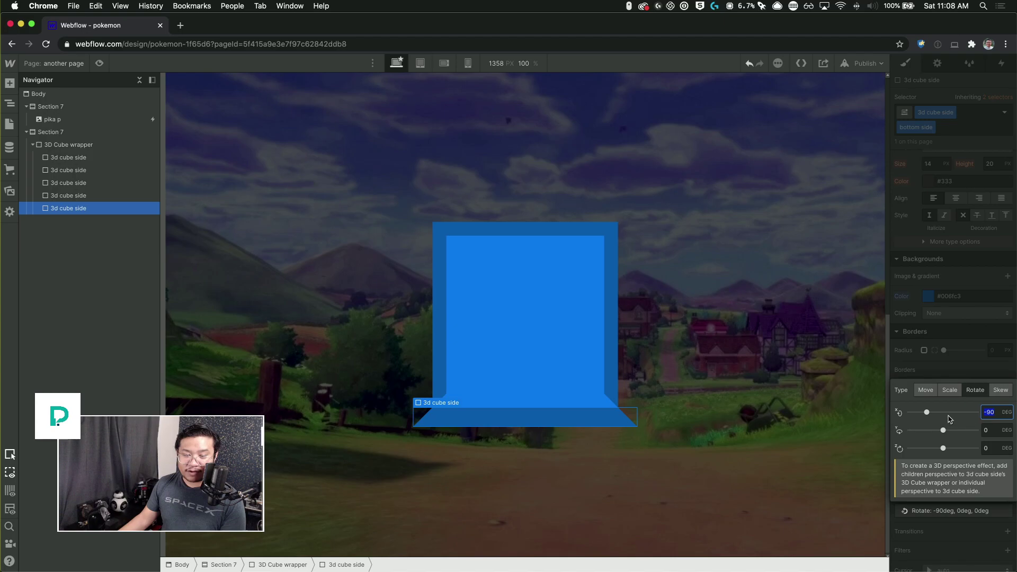
pyautogui.moveTo(926, 412); pyautogui.dragTo(959, 412)
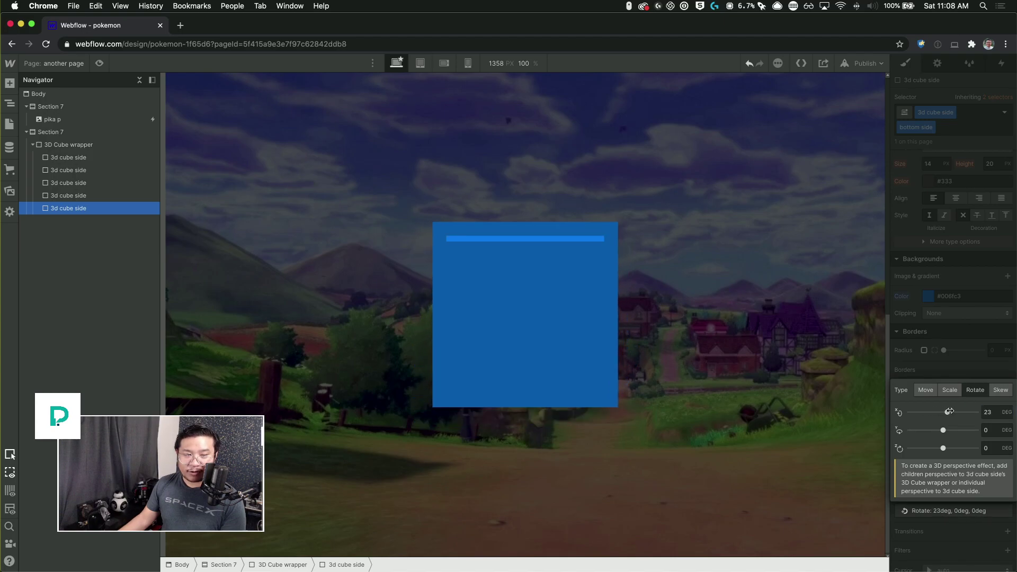
pyautogui.doubleClick(986, 412)
pyautogui.write('90')
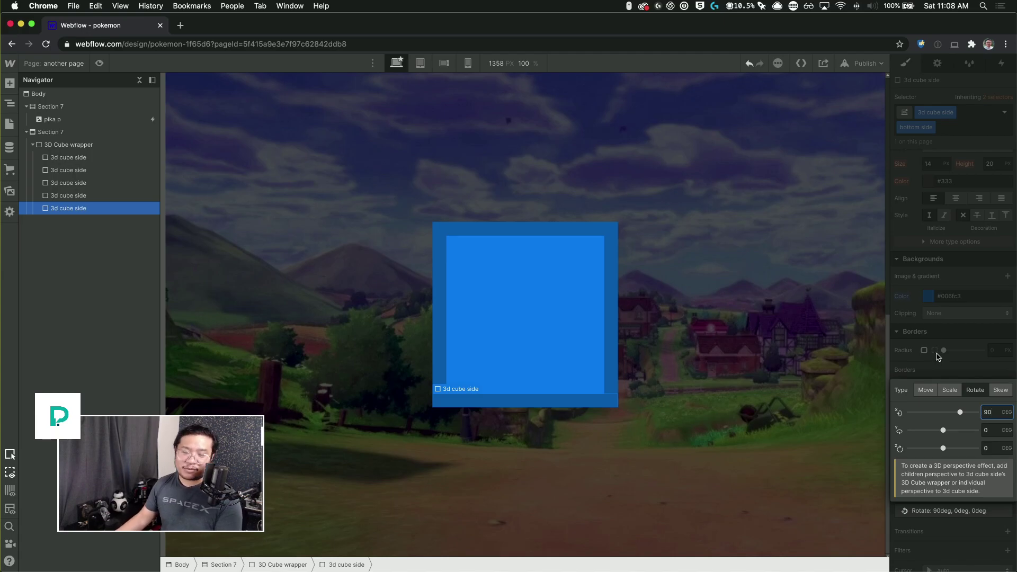
pyautogui.click(976, 366)
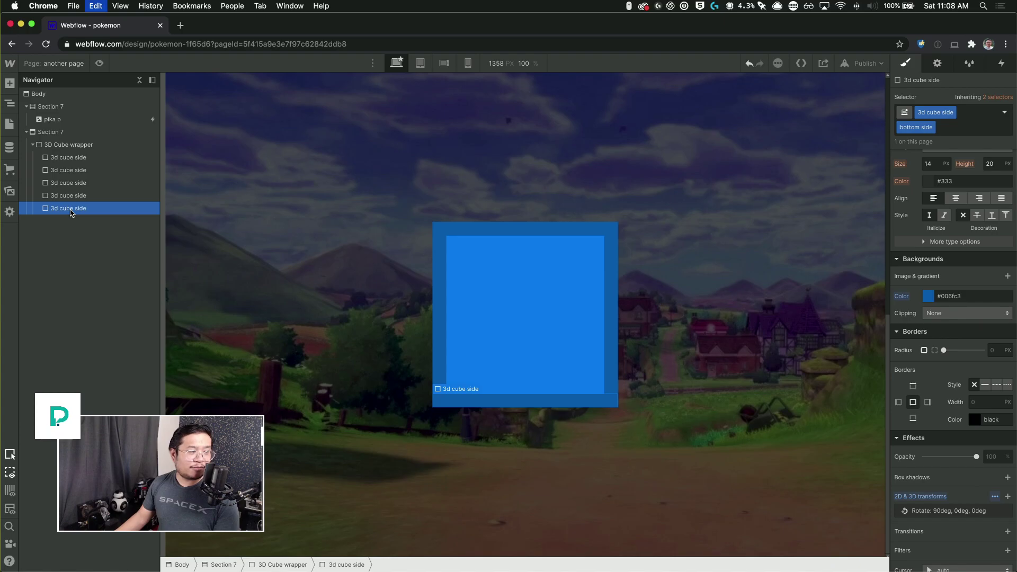
# - Duplicate the bottom cube side and replace the copy's bottom side class with a new combo class named back side
pyautogui.press('super+d')
pyautogui.click(931, 127)
pyautogui.click(923, 154)
pyautogui.write('back side')
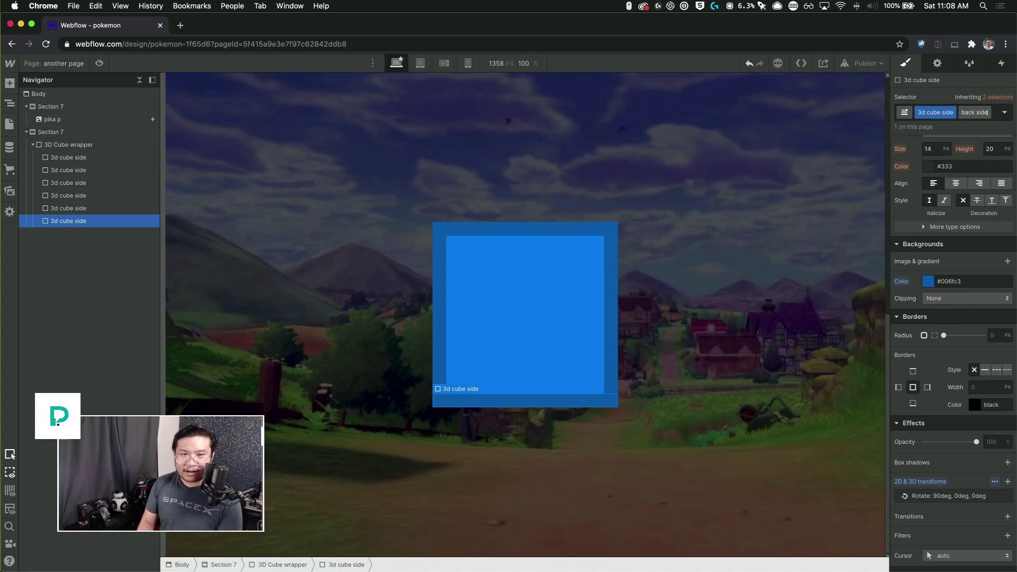
pyautogui.press('Return')
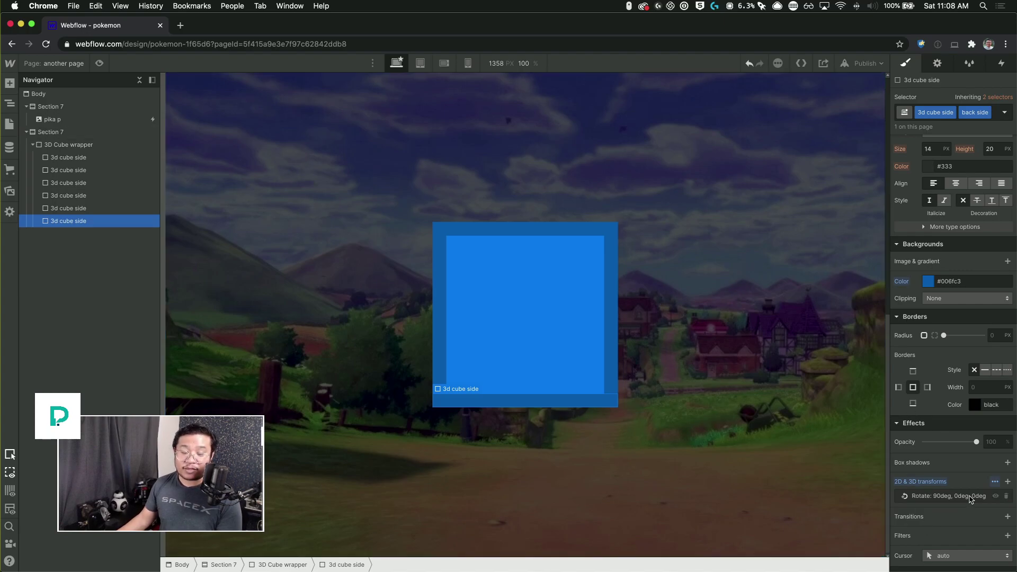
# - Set the back side's transform origin to the center, at 50% left and 50% top
pyautogui.click(995, 482)
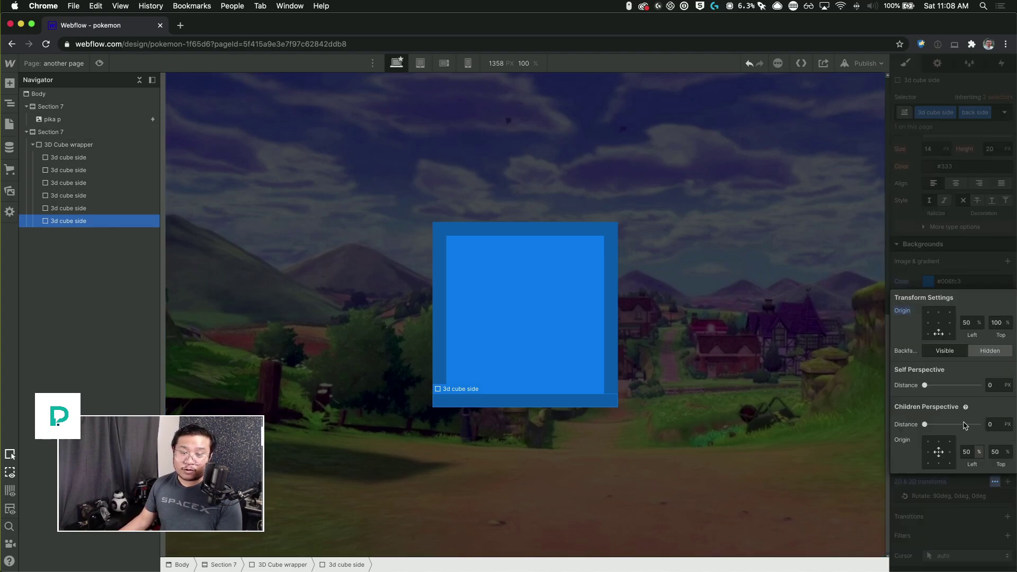
pyautogui.click(939, 325)
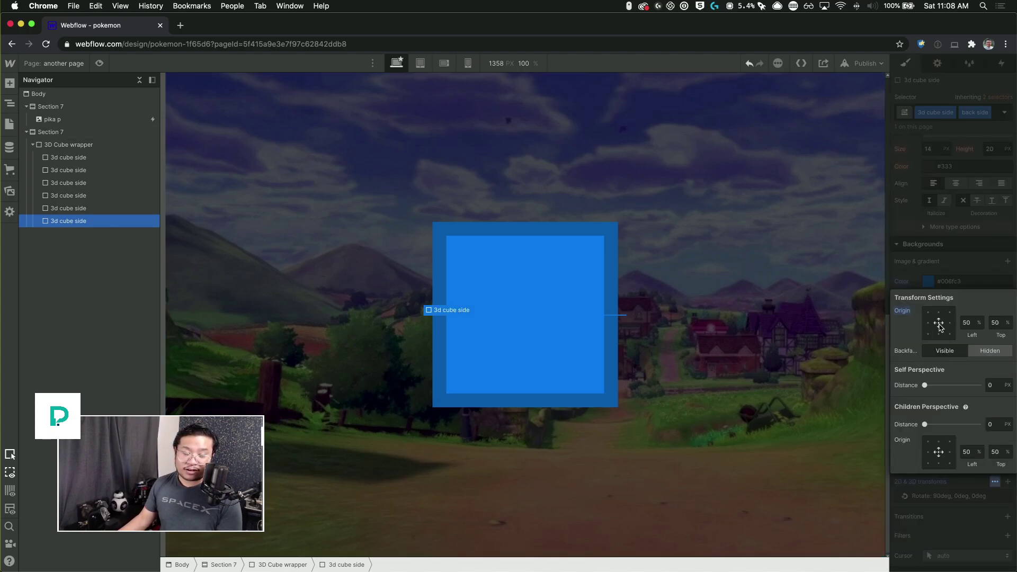
pyautogui.click(960, 265)
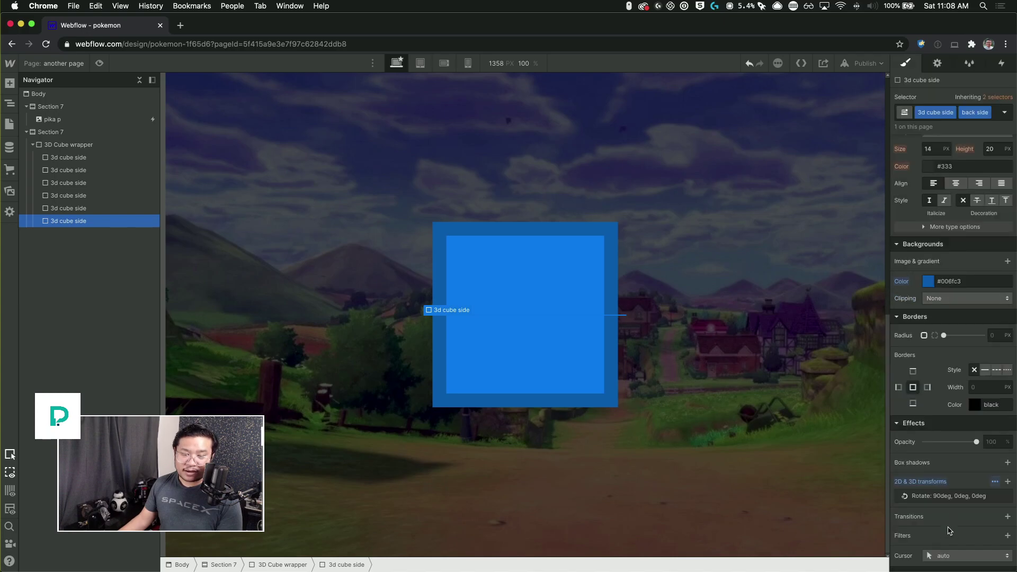
# - Set the back side's X rotation to 0 degrees and keep its Z rotation at 0 degrees
pyautogui.click(946, 496)
pyautogui.click(987, 397)
pyautogui.write('0')
pyautogui.click(986, 475)
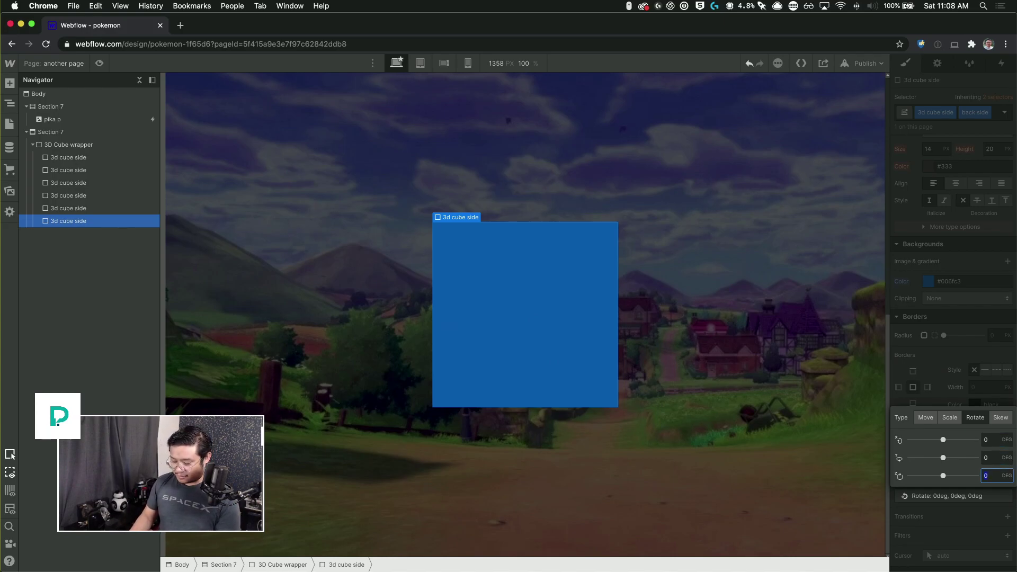
pyautogui.write('-10')
pyautogui.press('BackSpace')
pyautogui.press('BackSpace')
pyautogui.press('BackSpace')
pyautogui.write('0')
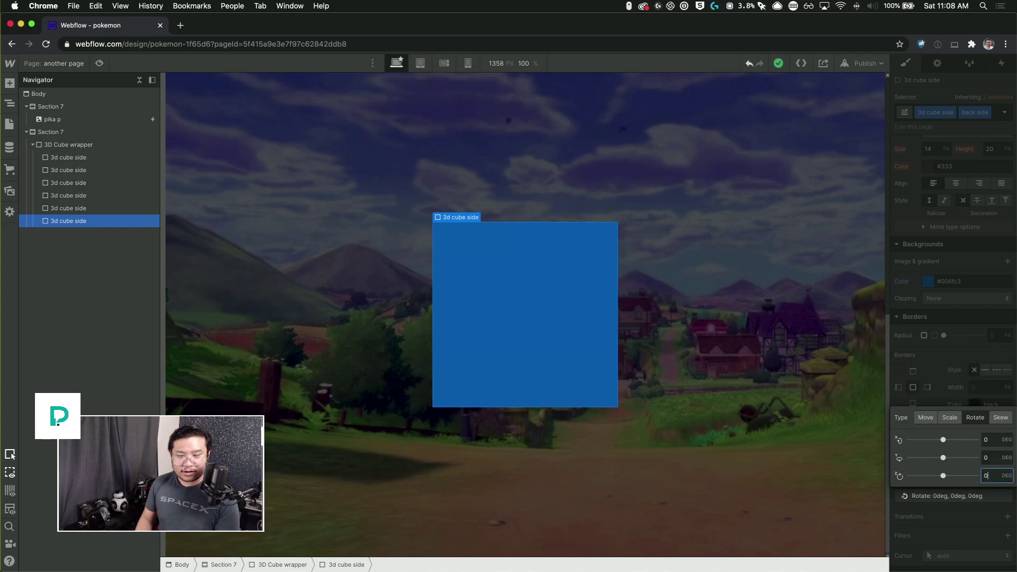
pyautogui.press('Escape')
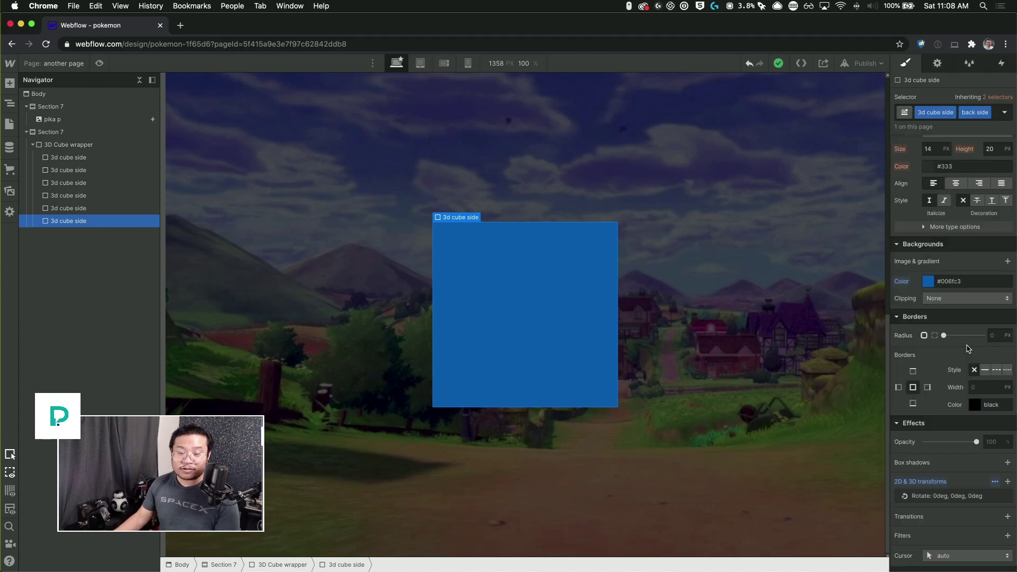
# - Replace the back side's rotation transform with a Move transform of -350 px on the Z axis
pyautogui.click(1007, 497)
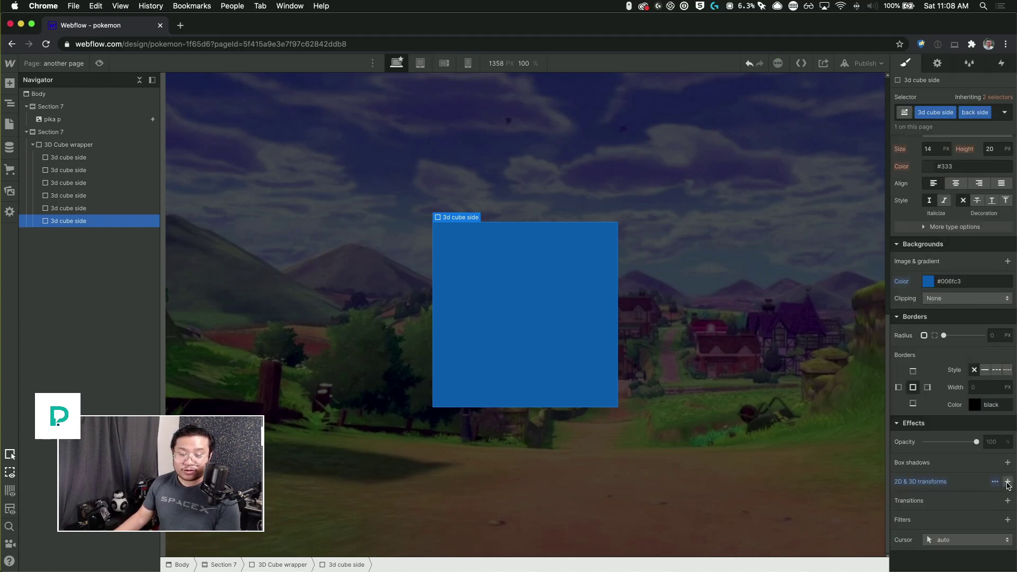
pyautogui.click(1007, 482)
pyautogui.moveTo(943, 476); pyautogui.dragTo(903, 451)
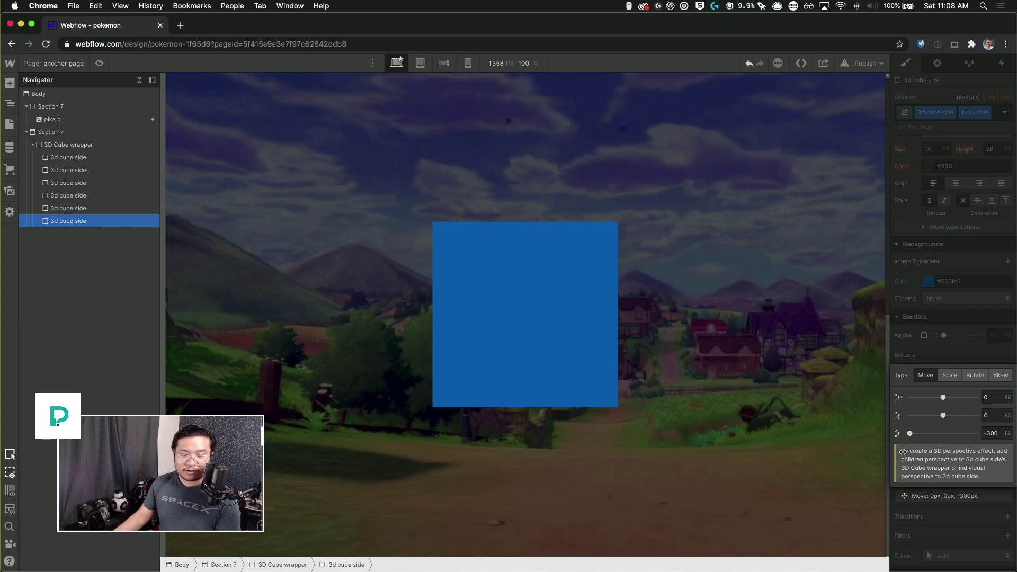
pyautogui.click(993, 433)
pyautogui.write('-350')
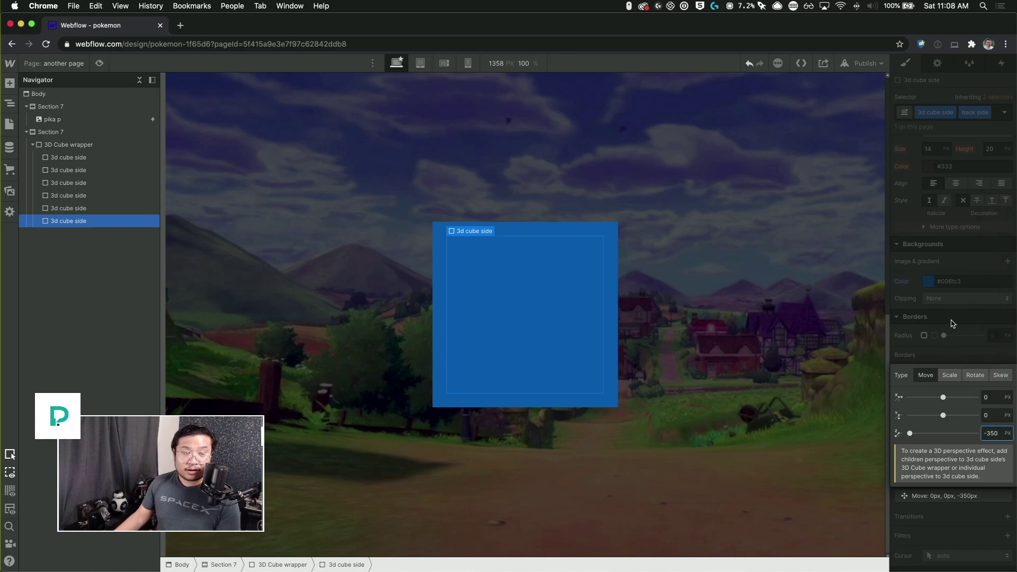
pyautogui.click(858, 322)
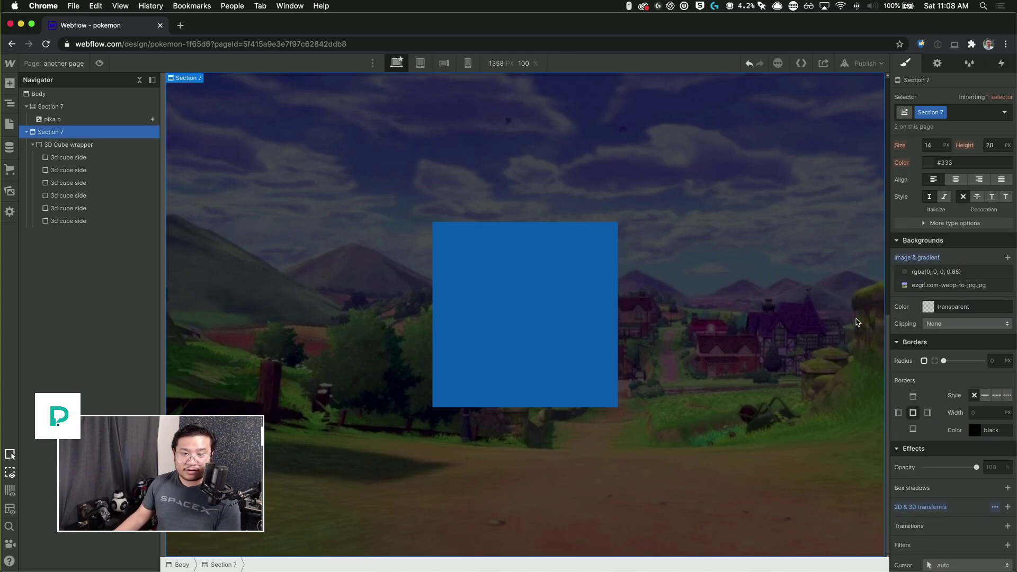
# - Change the back side's background to the lighter blue #3facff, starting from the Dodger Blue swatch
pyautogui.scroll(2, 925, 347)
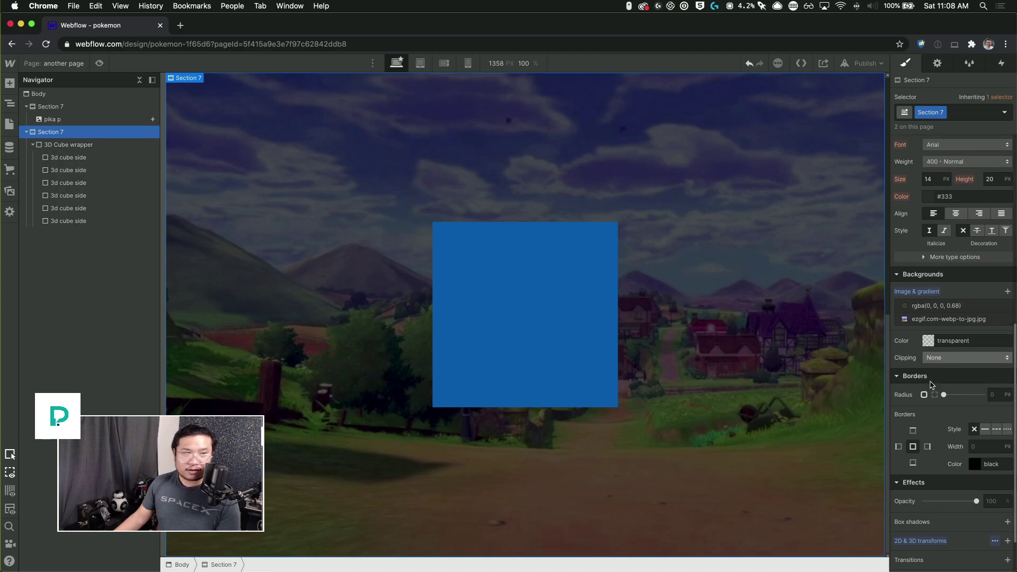
pyautogui.click(69, 220)
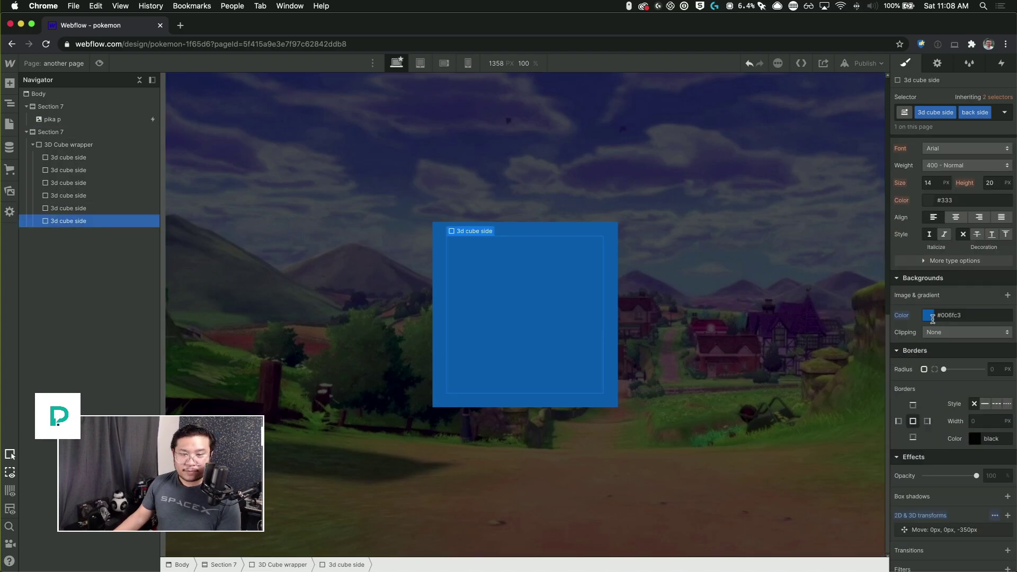
pyautogui.click(928, 315)
pyautogui.click(915, 480)
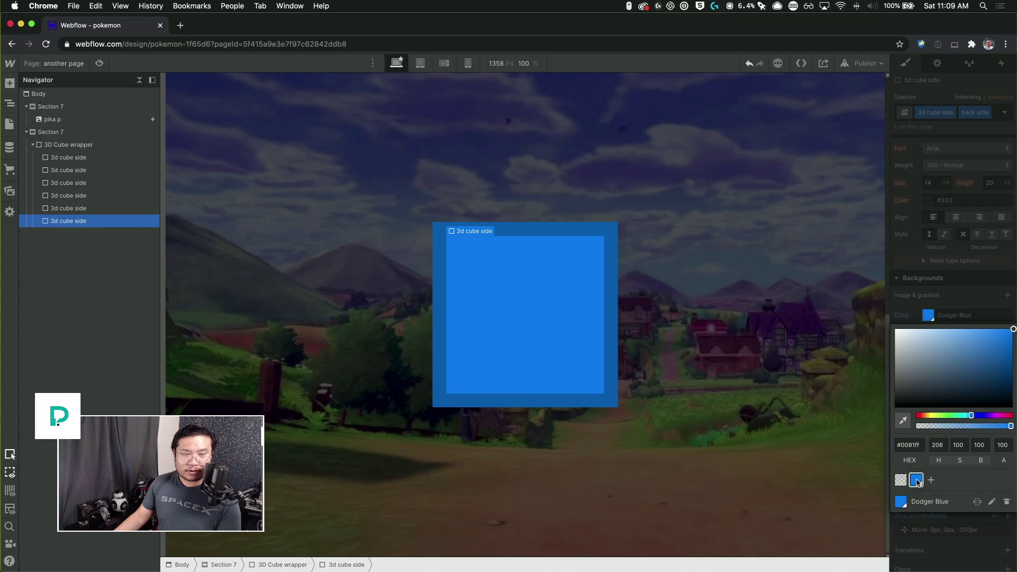
pyautogui.moveTo(1005, 330); pyautogui.dragTo(984, 330)
pyautogui.click(978, 269)
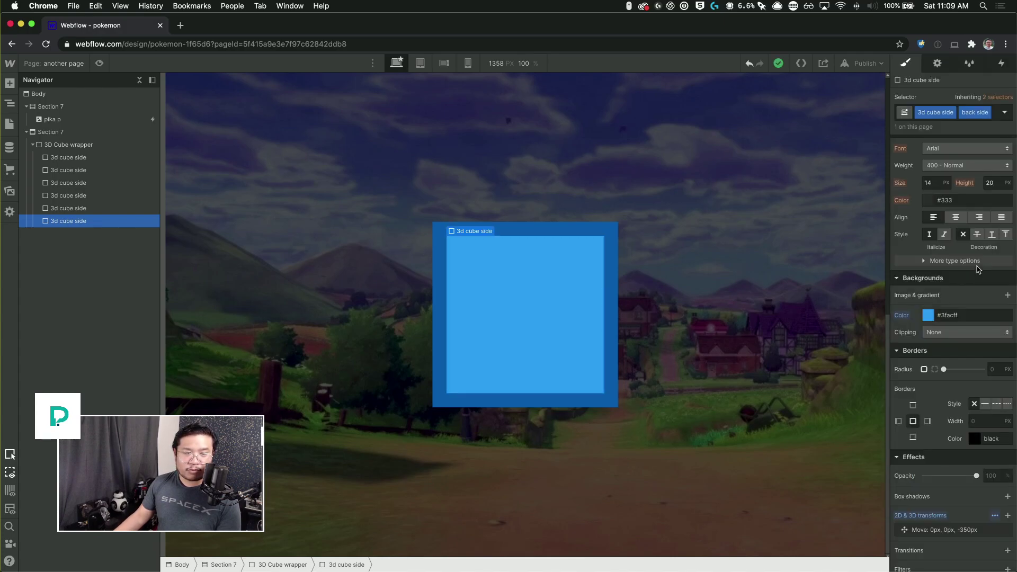
pyautogui.click(722, 285)
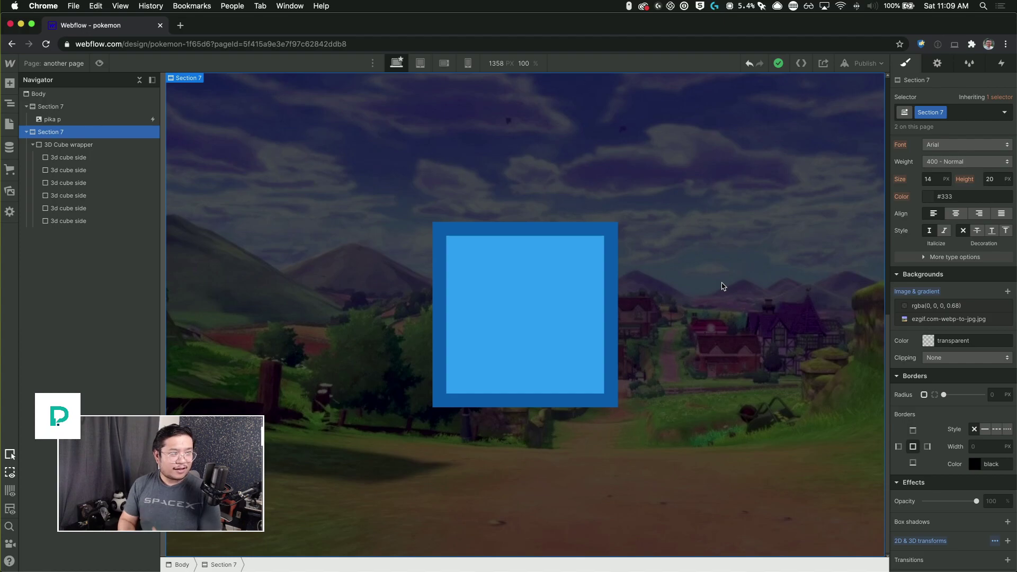
# - Rotate the 3D Cube wrapper to about -51, 46 and 23 degrees to inspect the cube, and remove the rotation
pyautogui.click(59, 146)
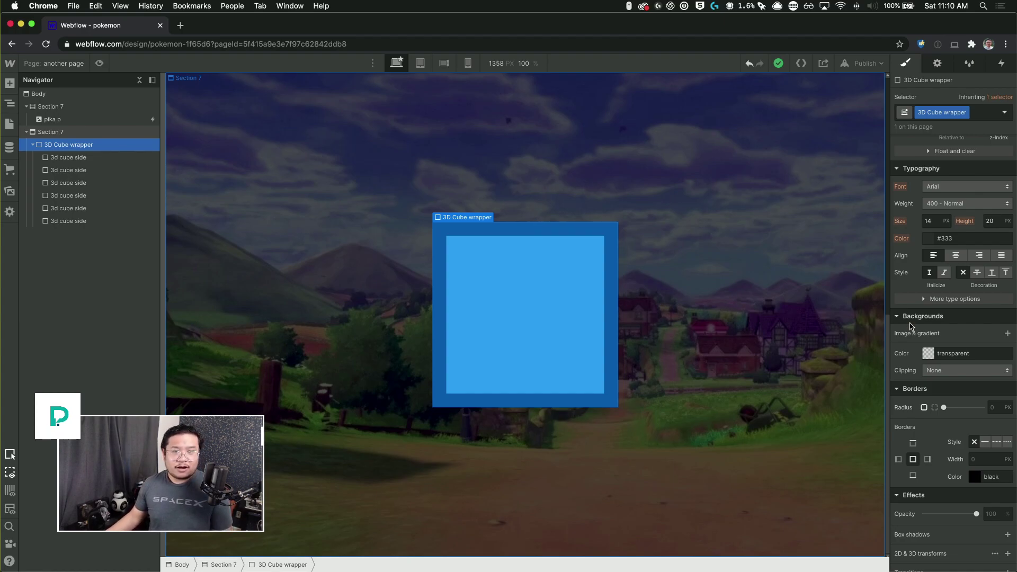
pyautogui.scroll(-3, 943, 386)
pyautogui.scroll(-1, 943, 386)
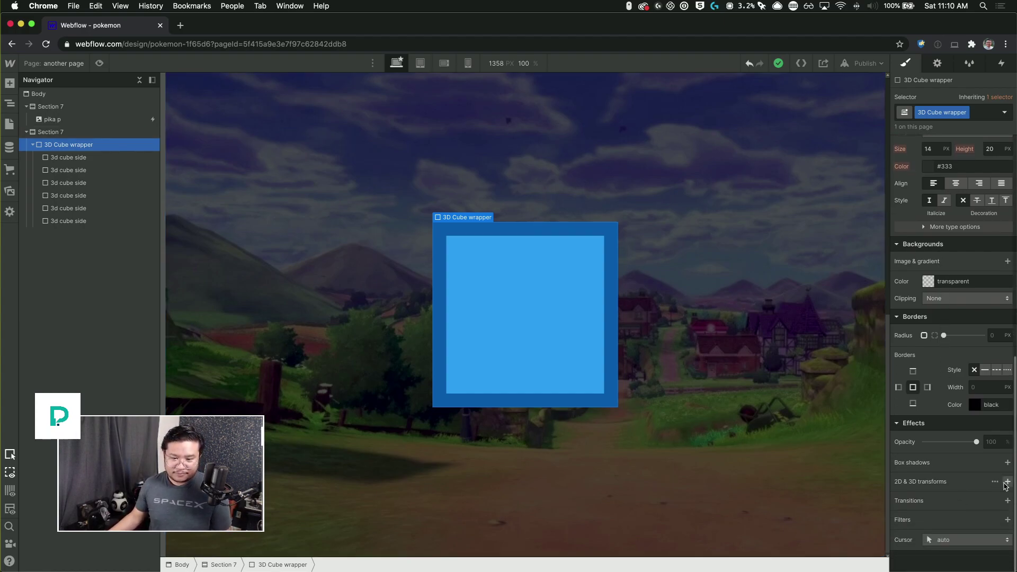
pyautogui.click(1007, 481)
pyautogui.click(975, 419)
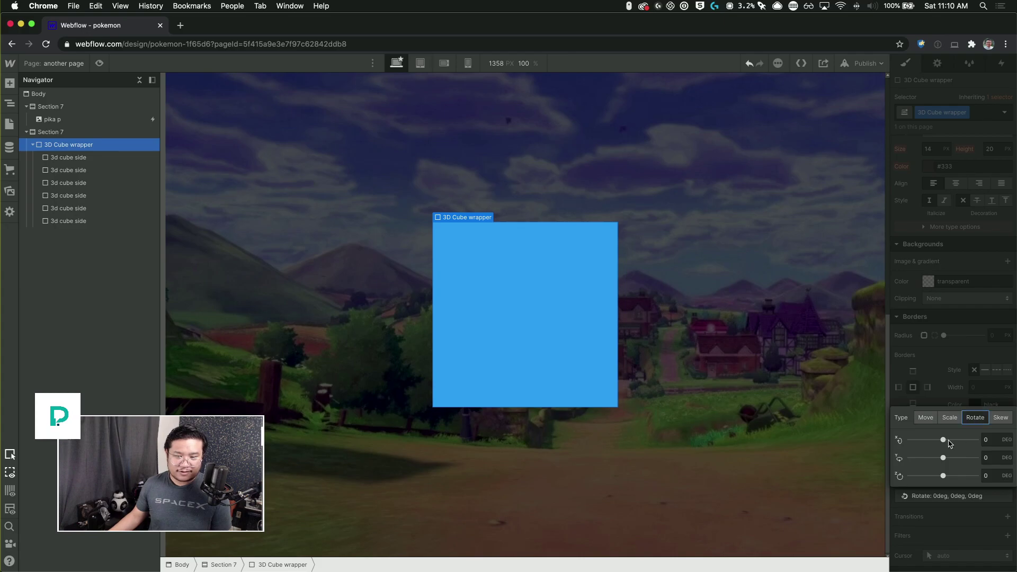
pyautogui.moveTo(943, 458); pyautogui.dragTo(933, 398)
pyautogui.moveTo(943, 433)
pyautogui.mouseDown()
pyautogui.moveTo(973, 428)
pyautogui.moveTo(939, 428)
pyautogui.moveTo(949, 427)
pyautogui.mouseUp()
pyautogui.click(960, 352)
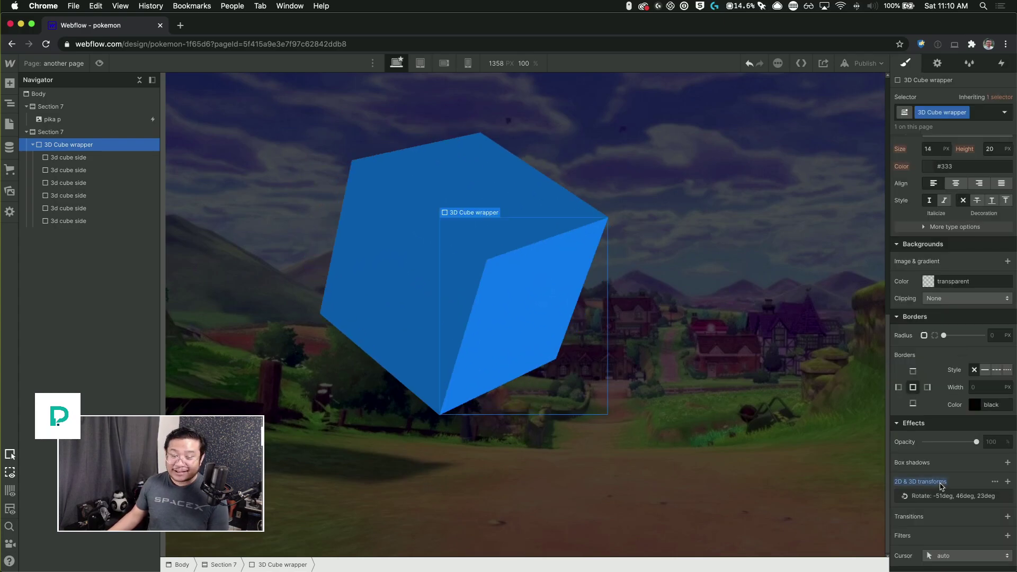
pyautogui.keyDown('alt'); pyautogui.click(939, 484); pyautogui.keyUp('alt')
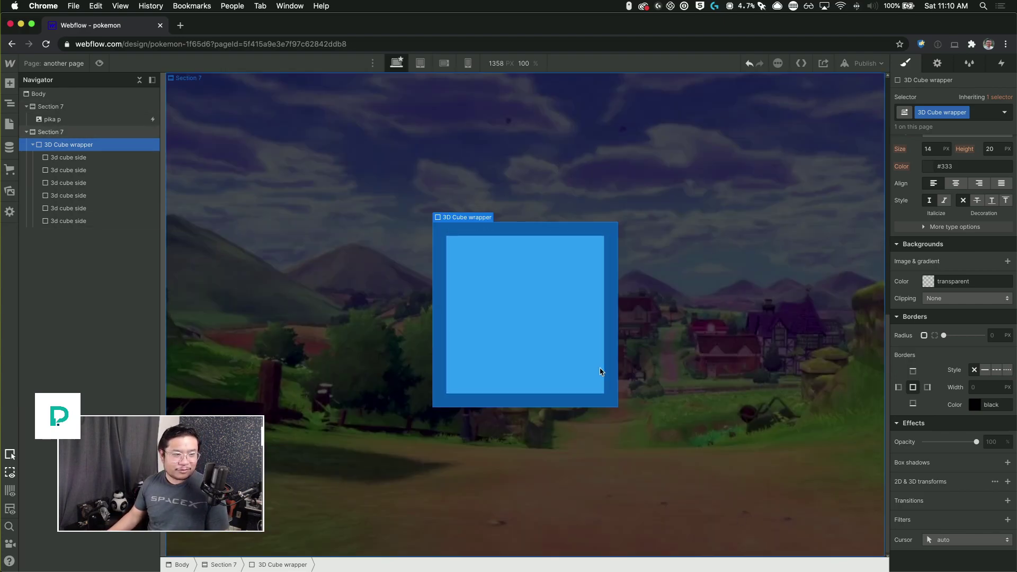
# - Add a mouse move over element trigger to the Section 7 holding the cube, with a play mouse animation action
pyautogui.click(87, 132)
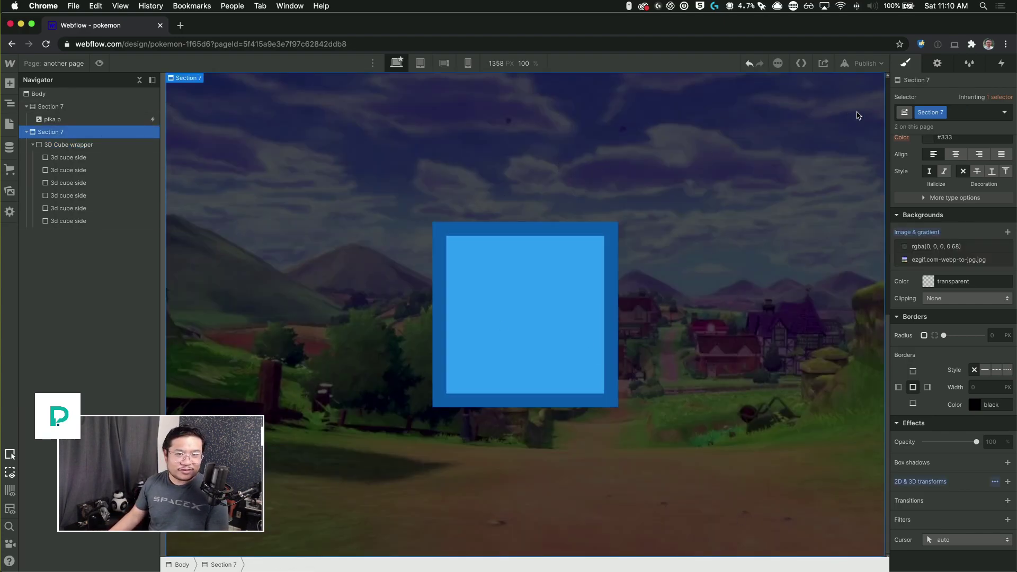
pyautogui.click(1001, 63)
pyautogui.click(1009, 97)
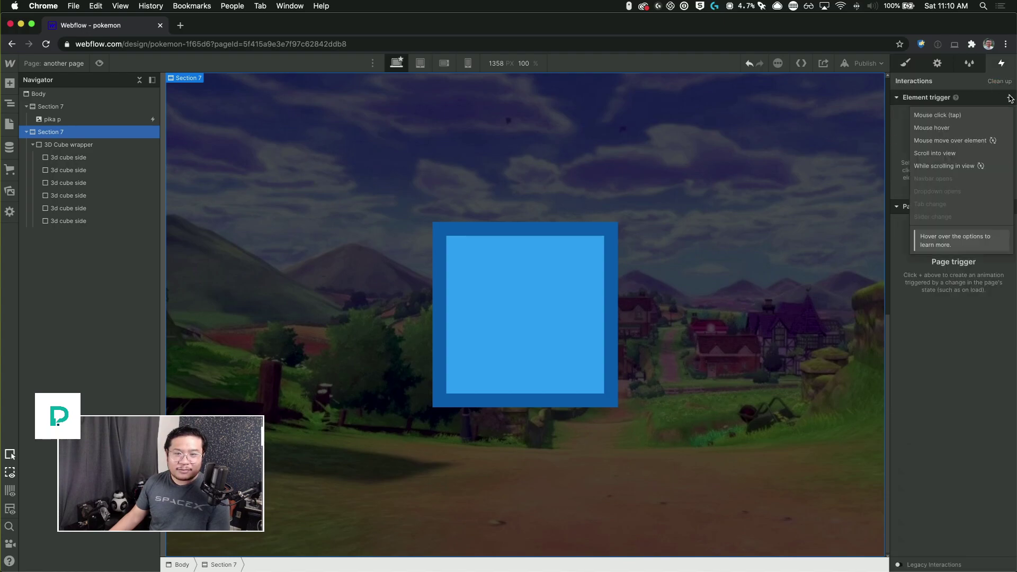
pyautogui.click(965, 141)
pyautogui.click(963, 154)
pyautogui.click(953, 169)
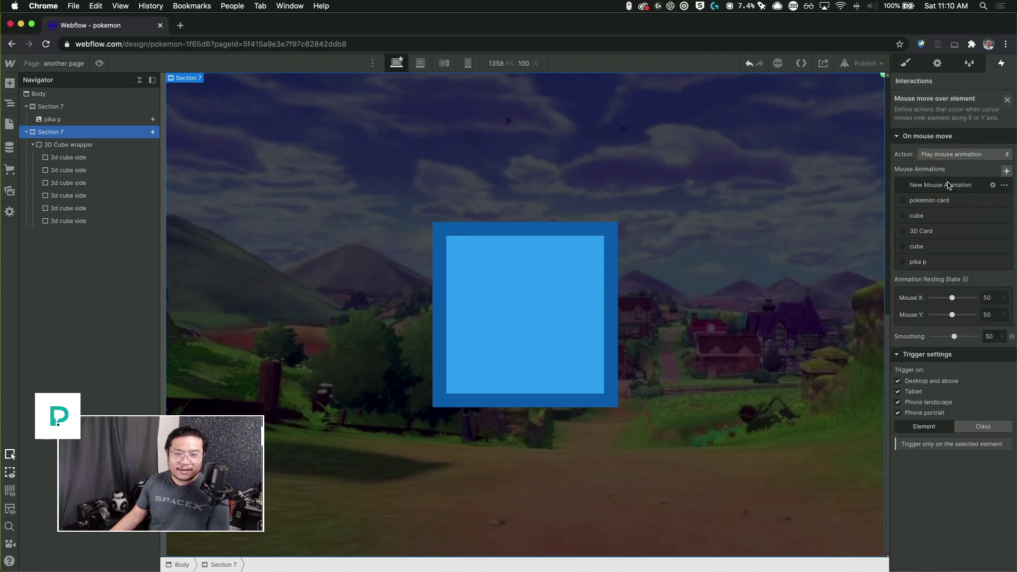
# - Create a mouse animation named "3d cube cube cube" for the trigger
pyautogui.click(1006, 171)
pyautogui.write('3d cube cube cube')
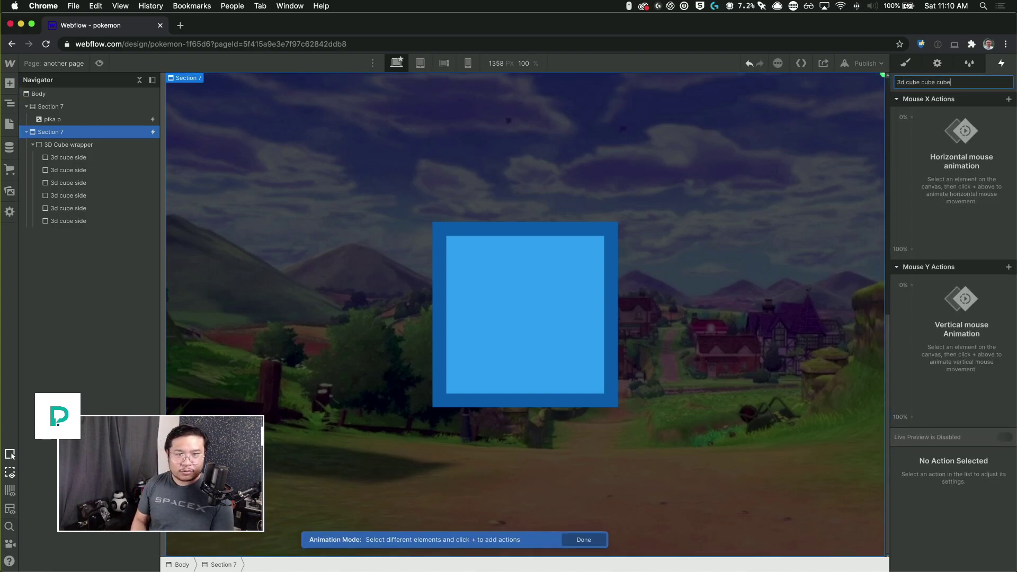
pyautogui.press('Return')
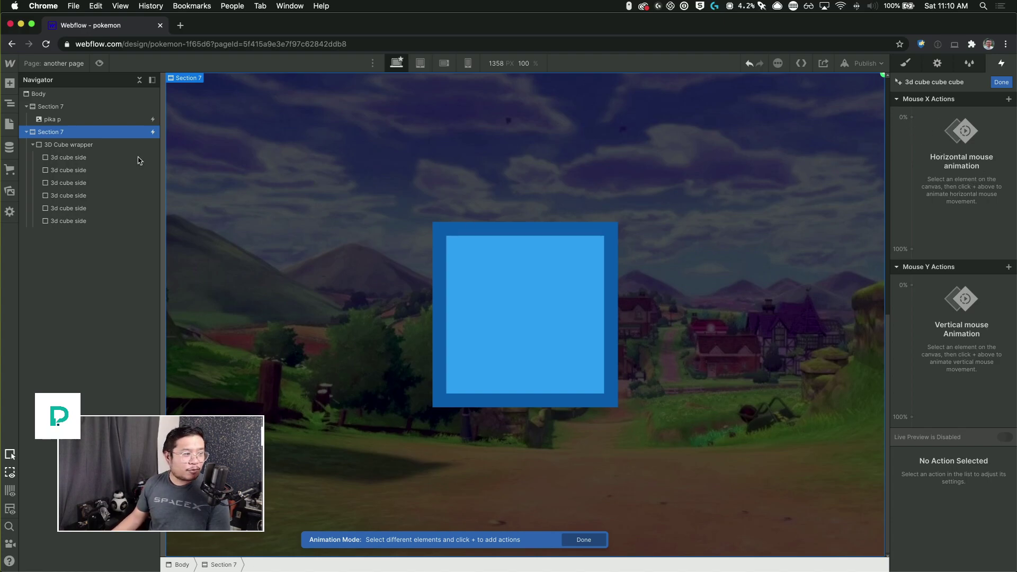
# - Add a Rotate action for the 3D Cube wrapper to the animation's Mouse X actions, starting at 0%
pyautogui.click(83, 149)
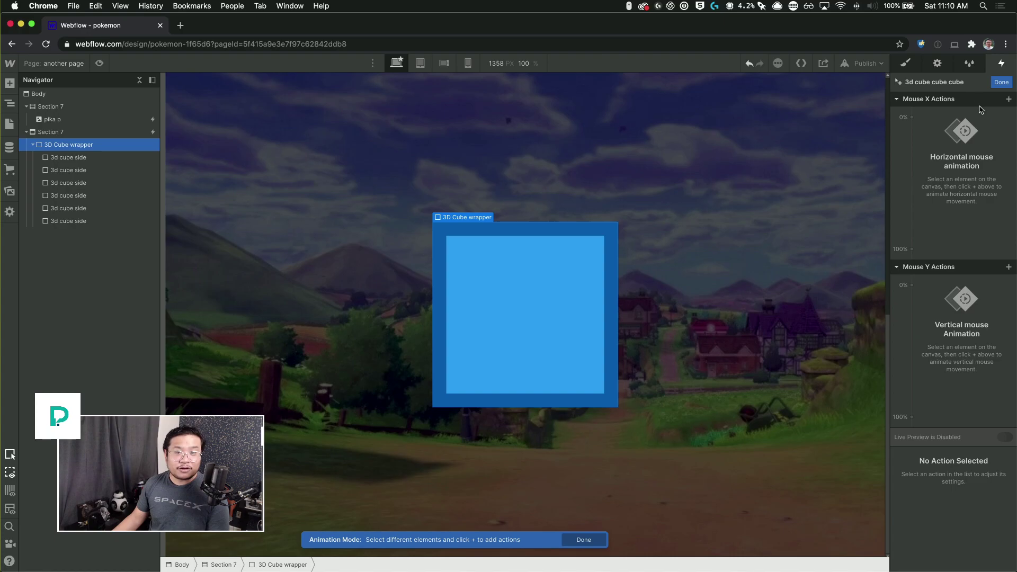
pyautogui.click(912, 117)
pyautogui.click(920, 149)
pyautogui.press('super+z')
pyautogui.click(911, 117)
pyautogui.click(921, 175)
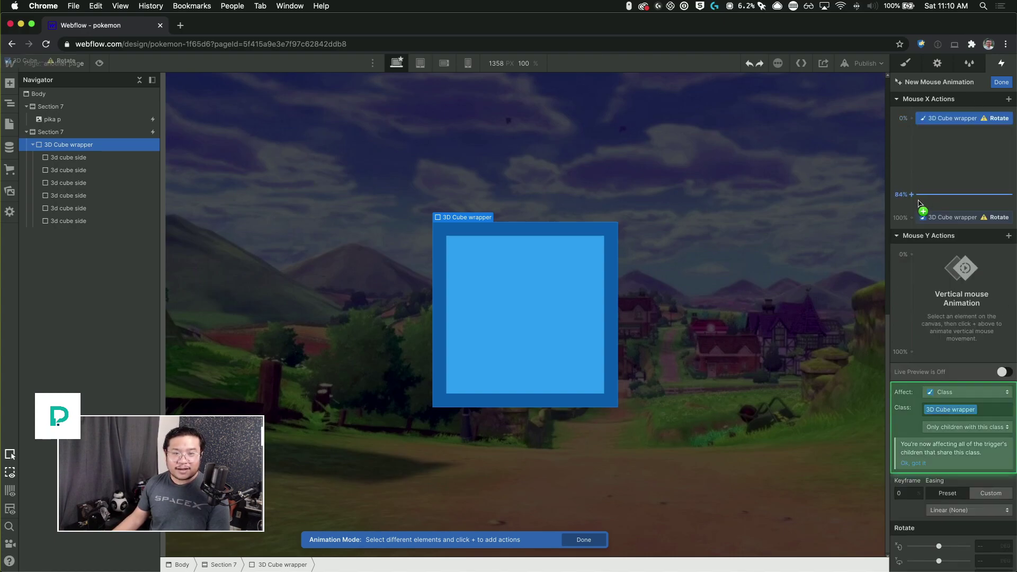
# - Set the Y-axis rotation of the 3D Cube wrapper to -50 degrees at 0% of the Mouse X actions
pyautogui.scroll(-1, 945, 503)
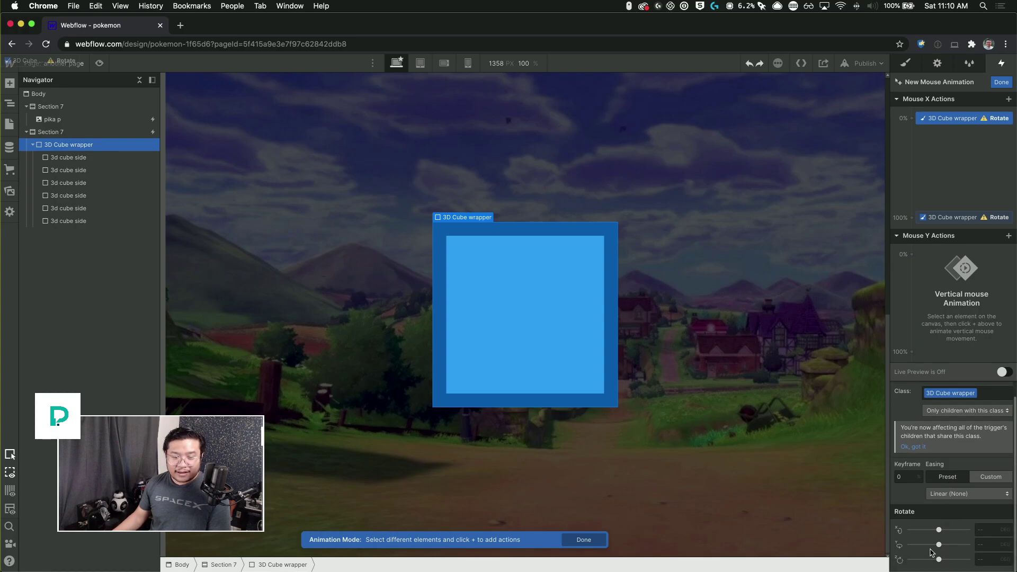
pyautogui.moveTo(939, 545); pyautogui.dragTo(921, 544)
pyautogui.click(989, 546)
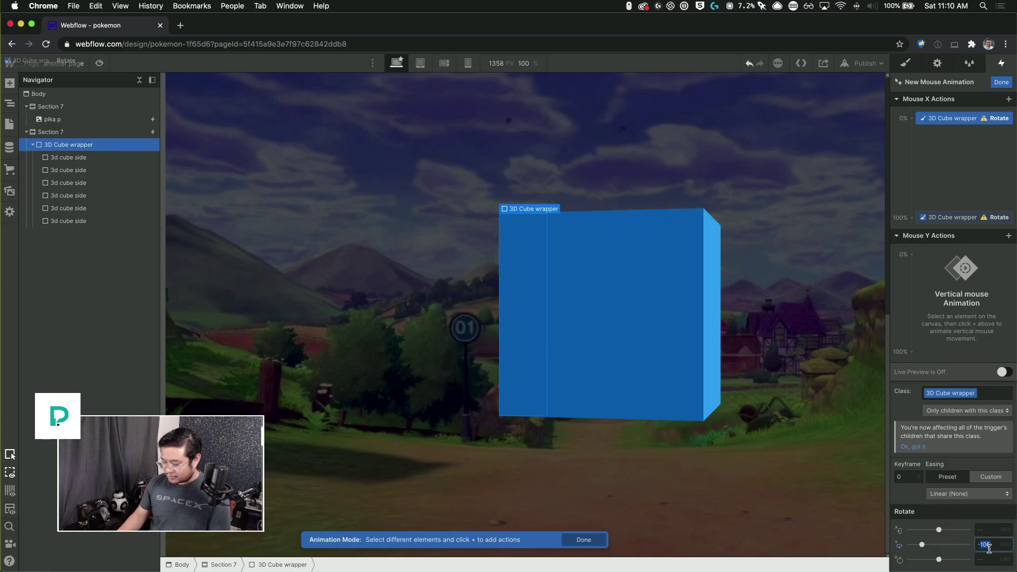
pyautogui.write('-90')
pyautogui.press('Return')
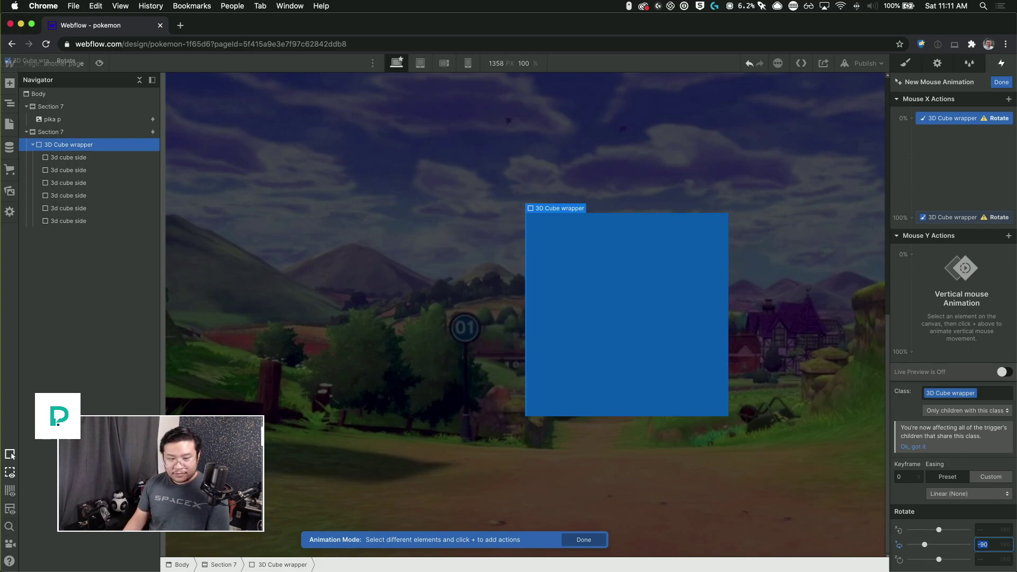
pyautogui.write('50')
pyautogui.press('Return')
pyautogui.write('-')
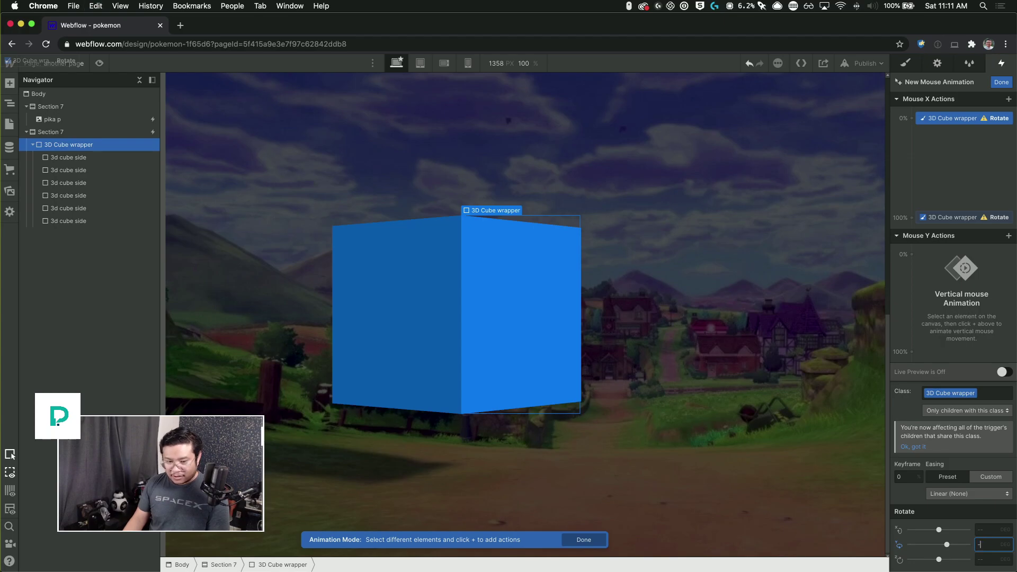
pyautogui.write('50')
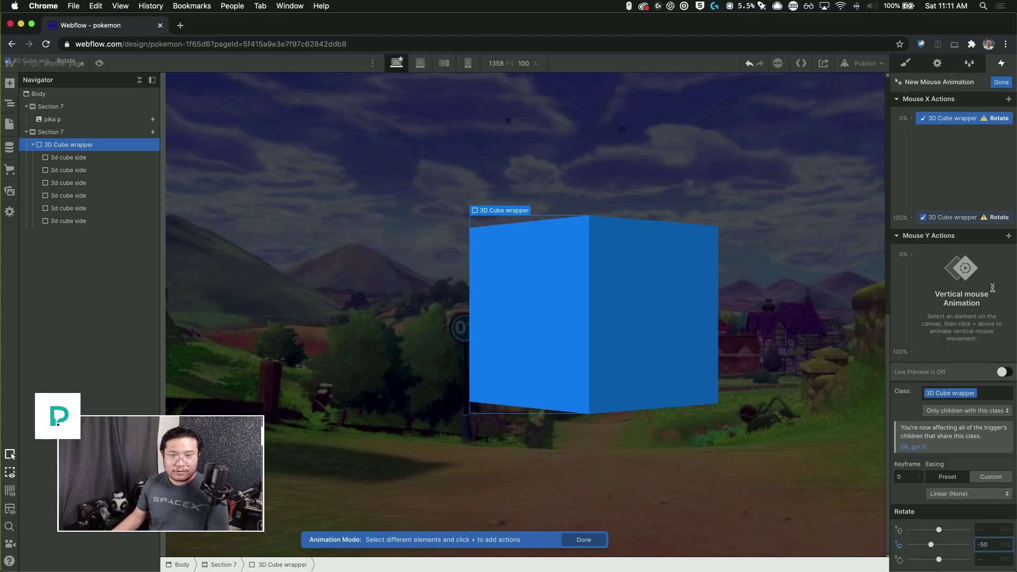
pyautogui.press('Return')
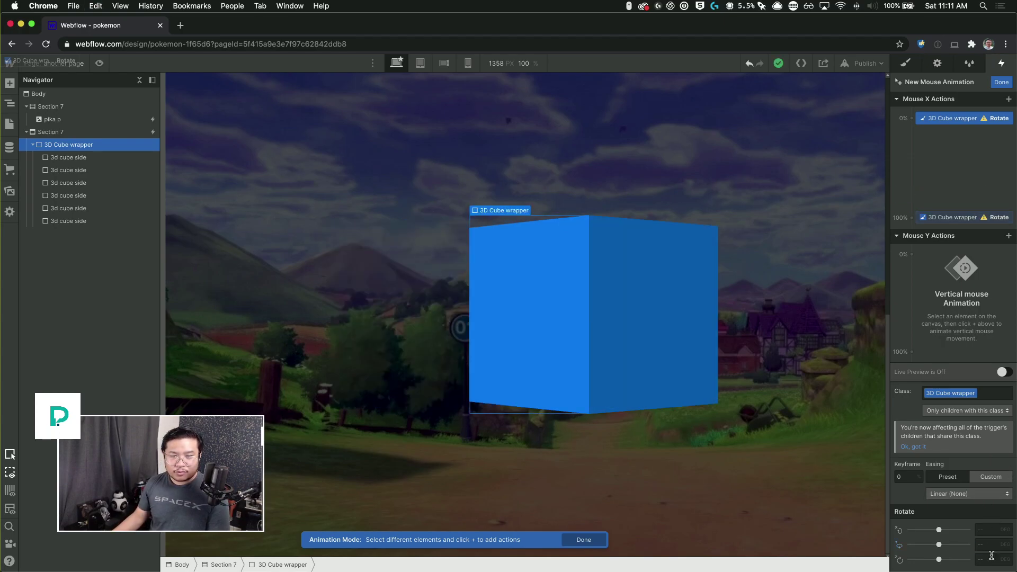
# - Set the Y-axis rotation of the 3D Cube wrapper to 50 degrees at 100% of the Mouse X actions
pyautogui.click(960, 218)
pyautogui.click(986, 541)
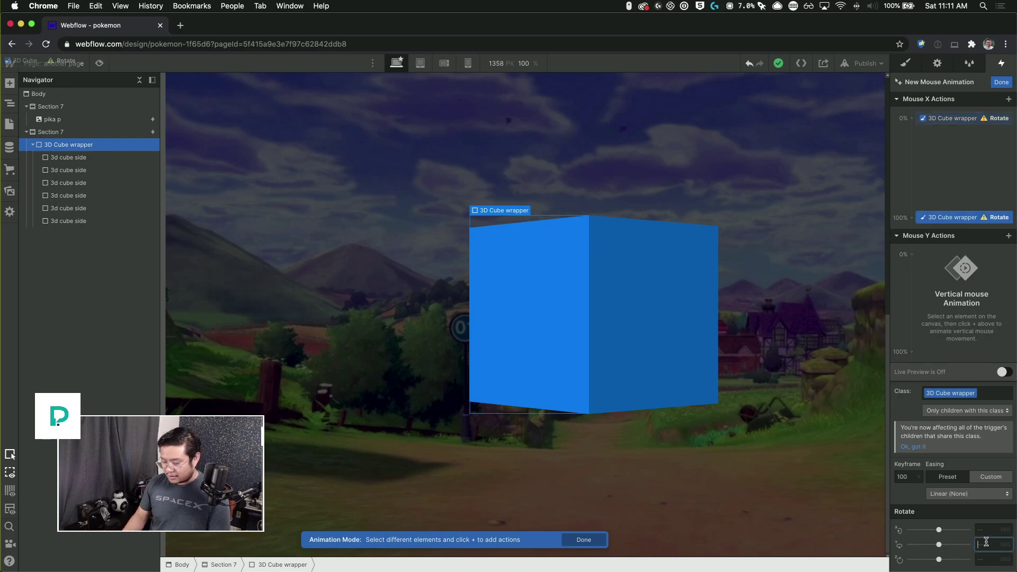
pyautogui.write('50')
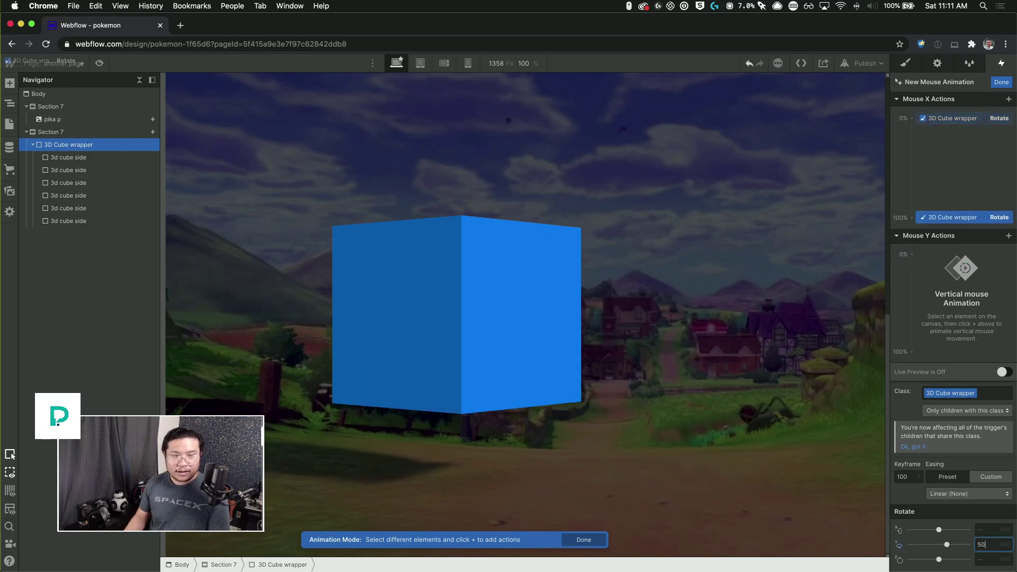
# - Add a Rotate action for the 3D Cube wrapper to the Mouse Y actions, with an X-axis rotation of 50 degrees at 0%
pyautogui.click(911, 260)
pyautogui.click(922, 312)
pyautogui.click(982, 530)
pyautogui.write('-50')
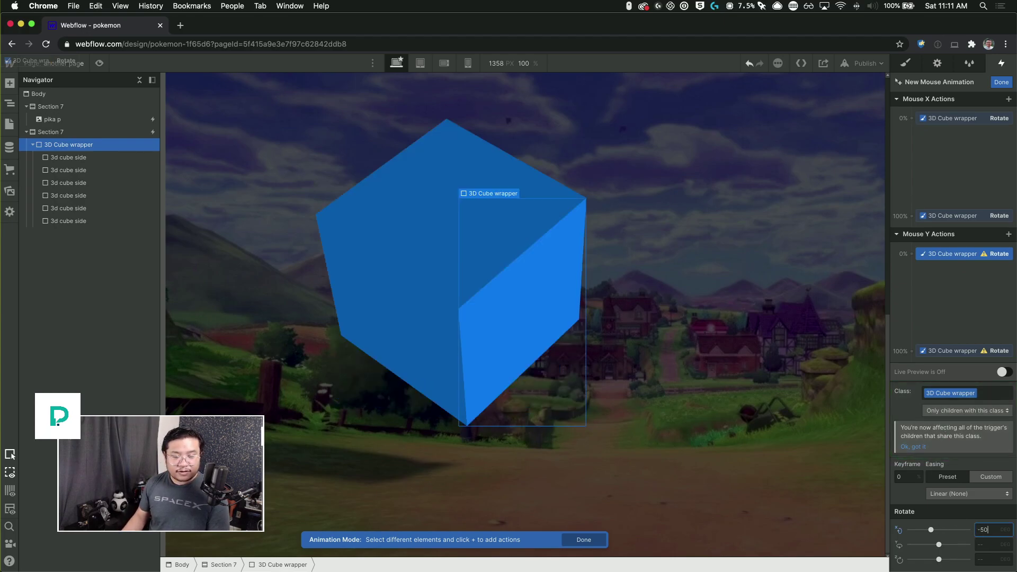
pyautogui.press('BackSpace')
pyautogui.press('BackSpace')
pyautogui.press('BackSpace')
pyautogui.write('50')
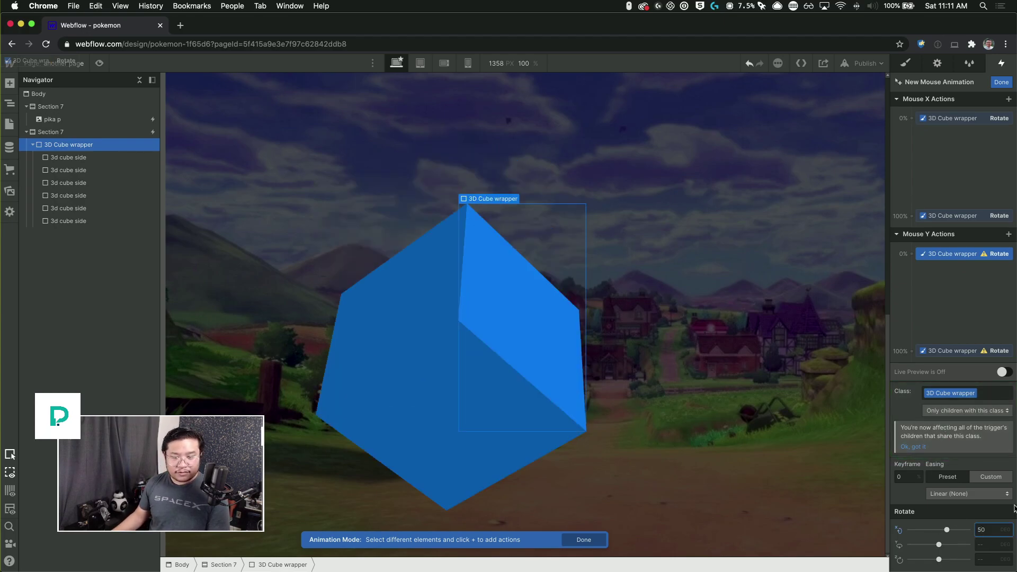
pyautogui.press('BackSpace')
pyautogui.press('BackSpace')
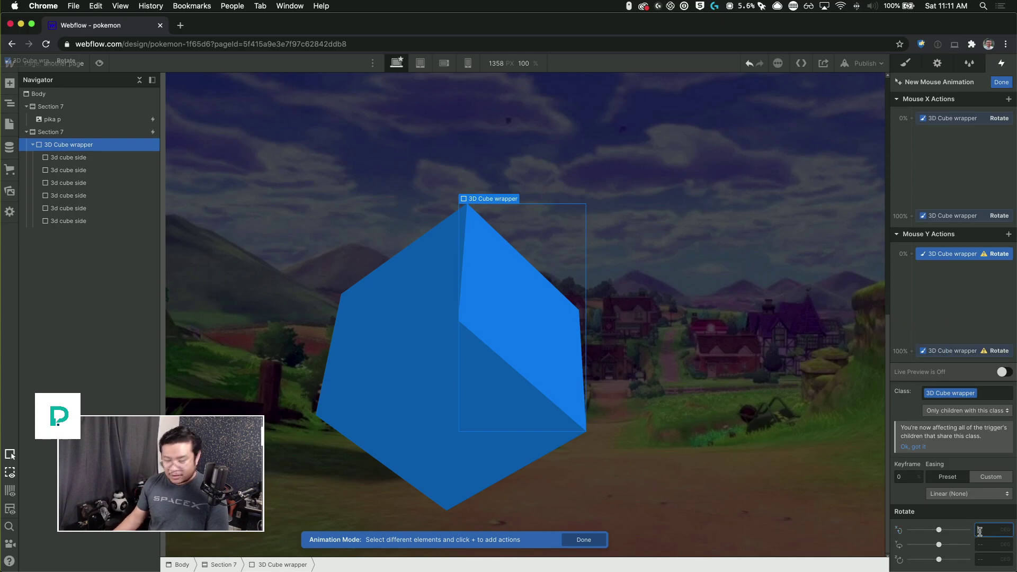
# - Set the X-axis rotation to -50 degrees at 100% of the Mouse Y actions and preview the cube animation
pyautogui.click(952, 350)
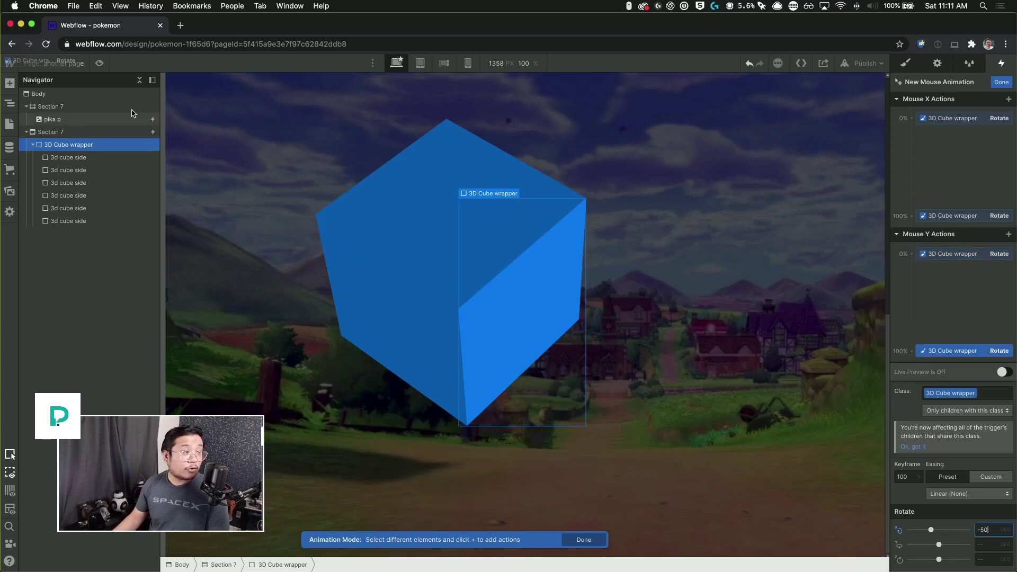
pyautogui.click(100, 63)
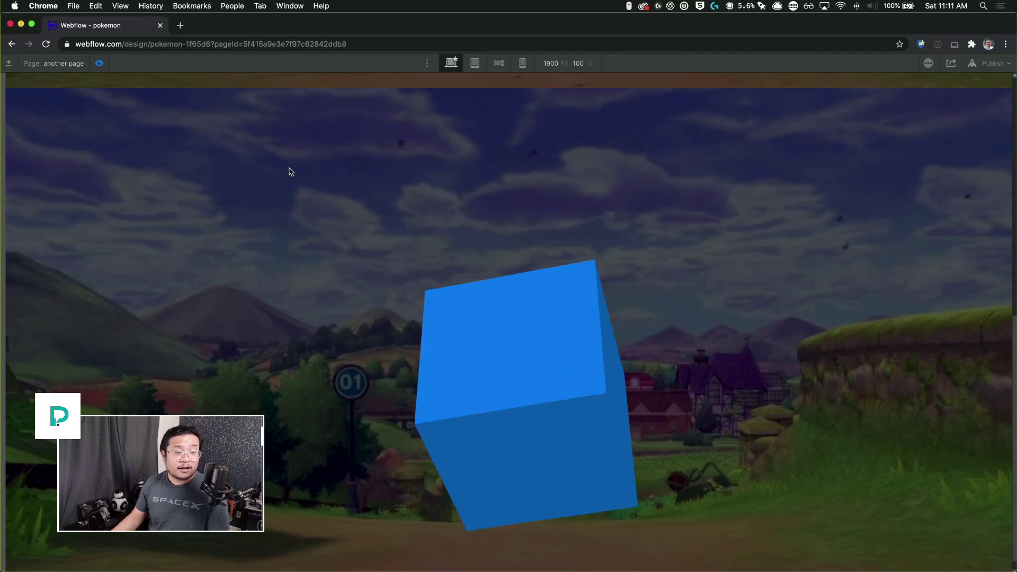
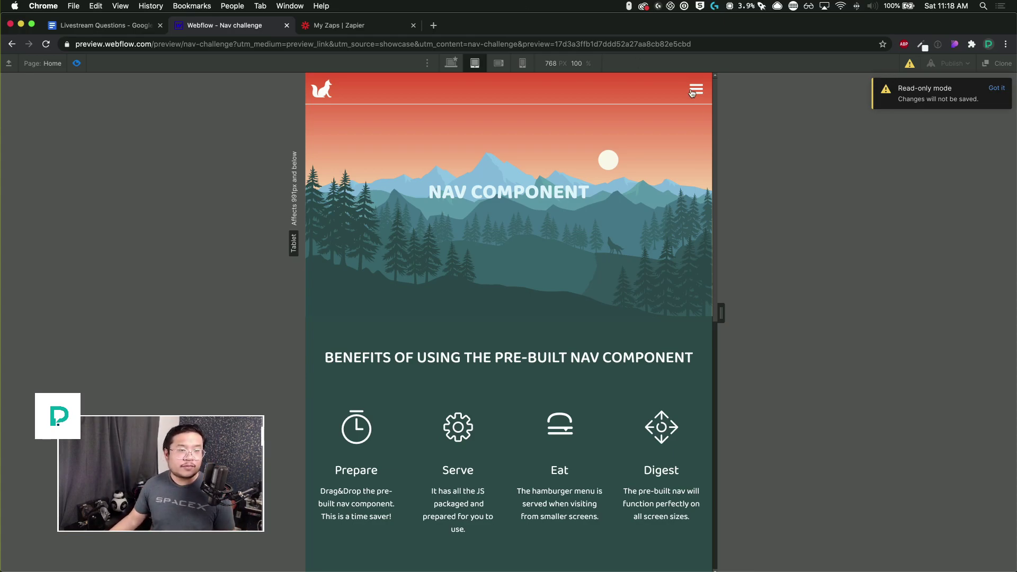
# - Check the Nav challenge preview's hamburger menu and The Park dropdown at the tablet and mobile portrait breakpoints
pyautogui.click(696, 89)
pyautogui.click(492, 207)
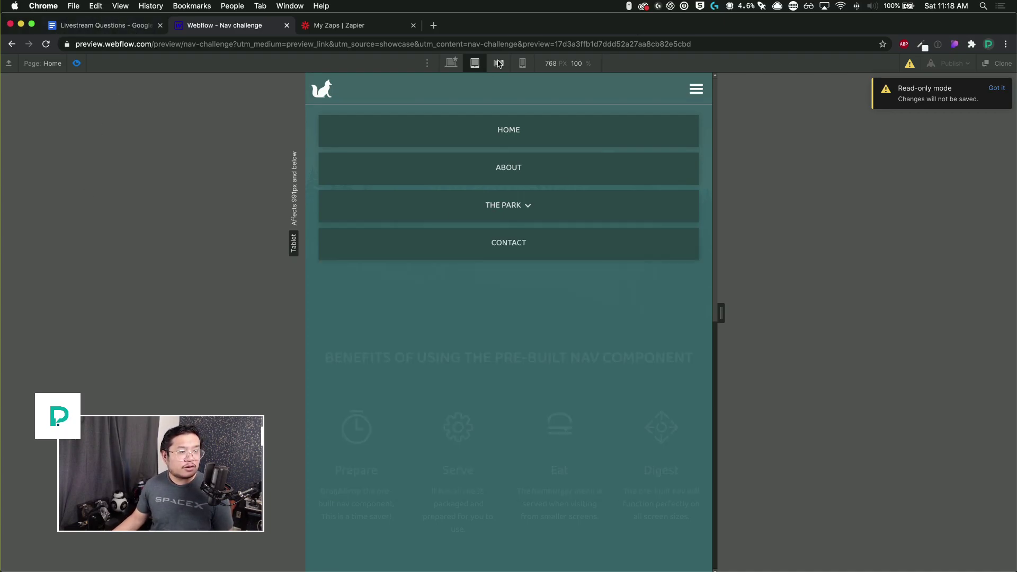
pyautogui.click(522, 63)
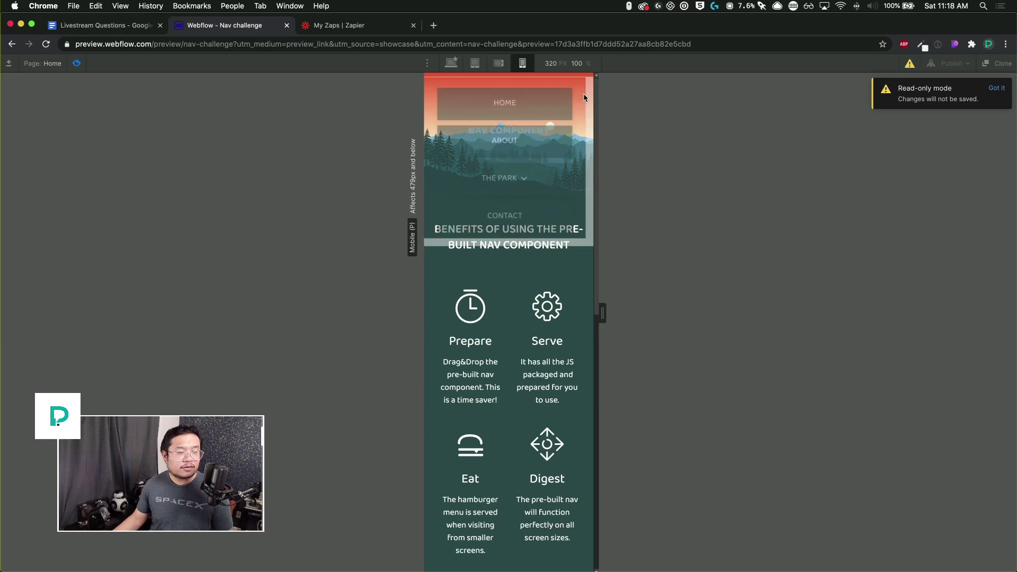
pyautogui.scroll(-7, 515, 318)
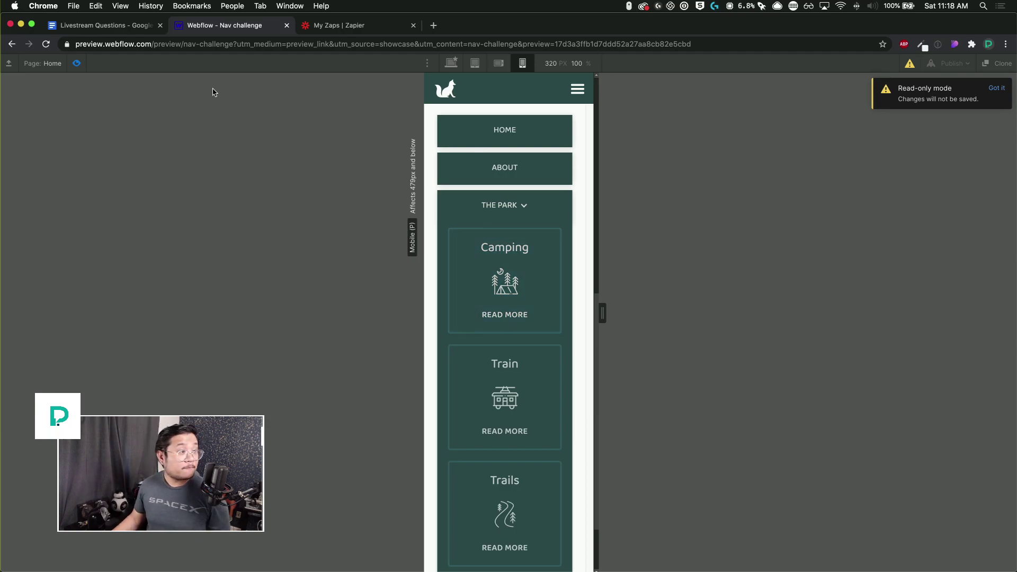
# - Exit the preview and open the navbar menu on the canvas through the Menu Button's navbar settings
pyautogui.click(75, 63)
pyautogui.click(604, 89)
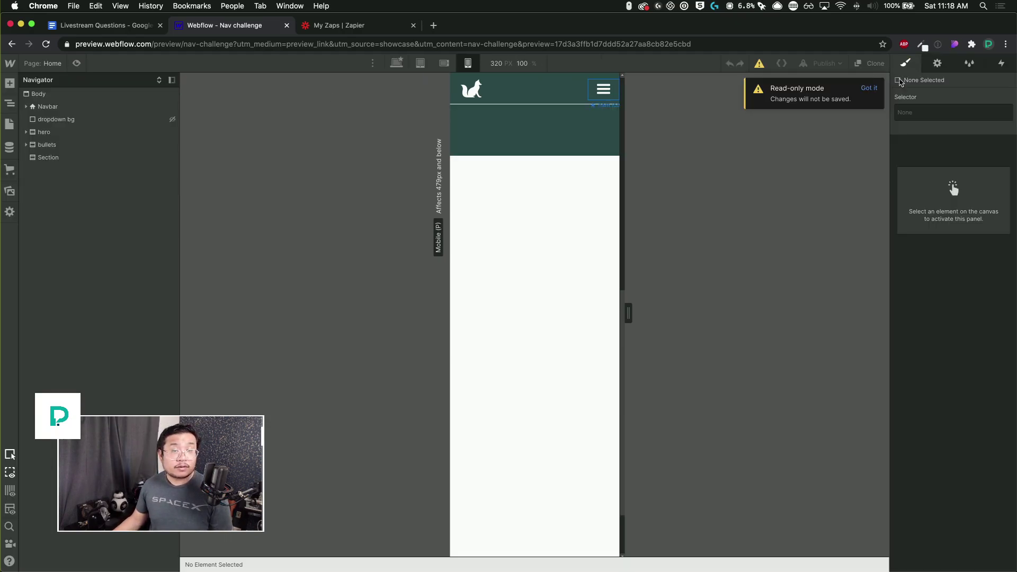
pyautogui.click(937, 63)
pyautogui.click(88, 171)
pyautogui.click(932, 236)
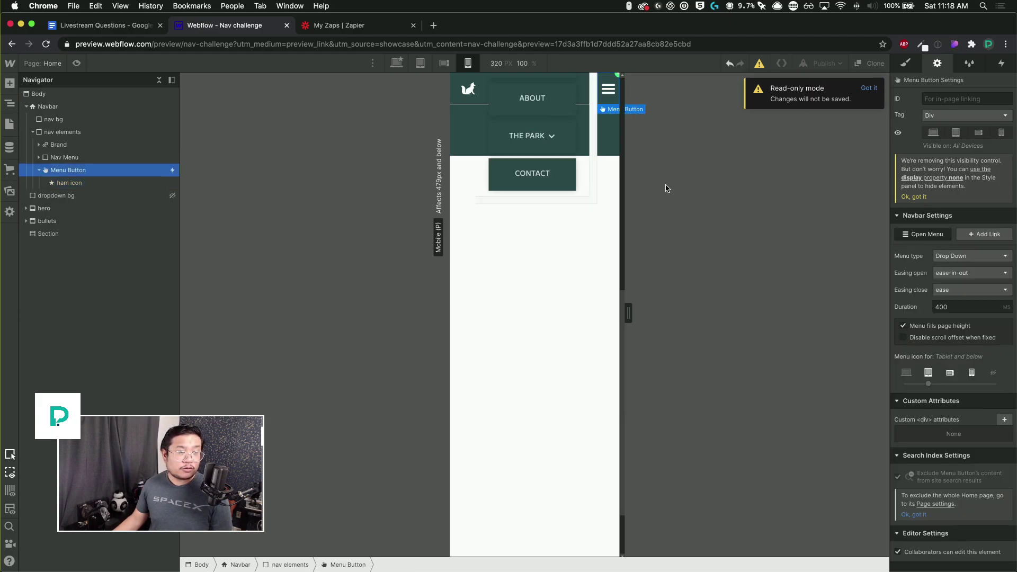
# - Set the Nav Menu's overflow to Auto at the mobile portrait breakpoint
pyautogui.click(139, 158)
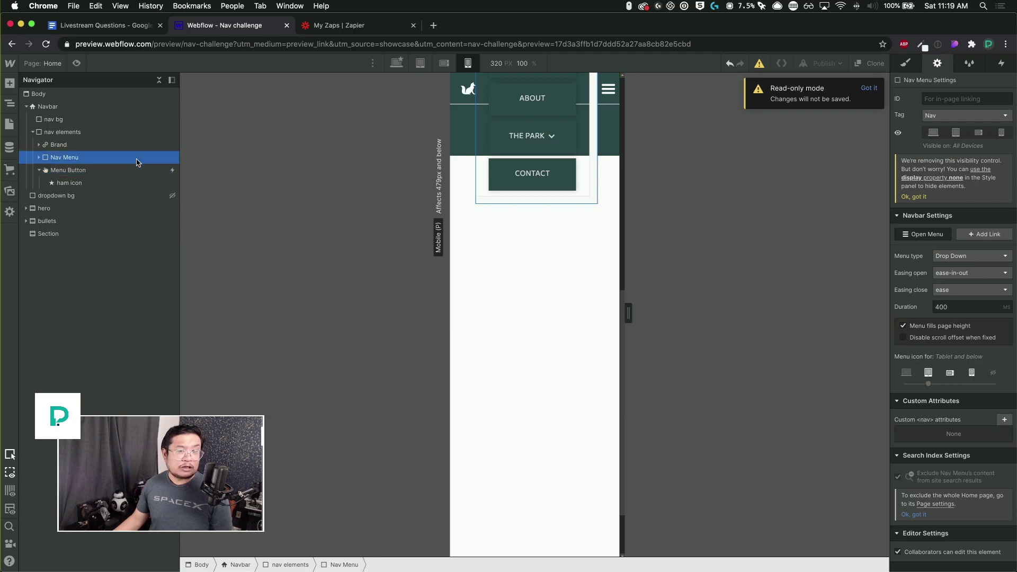
pyautogui.click(909, 63)
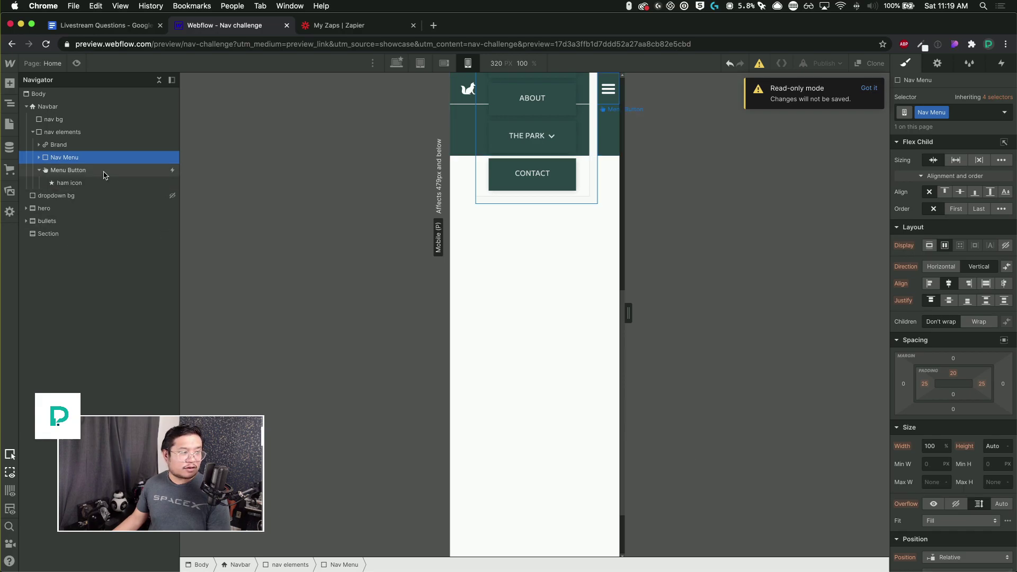
pyautogui.click(39, 157)
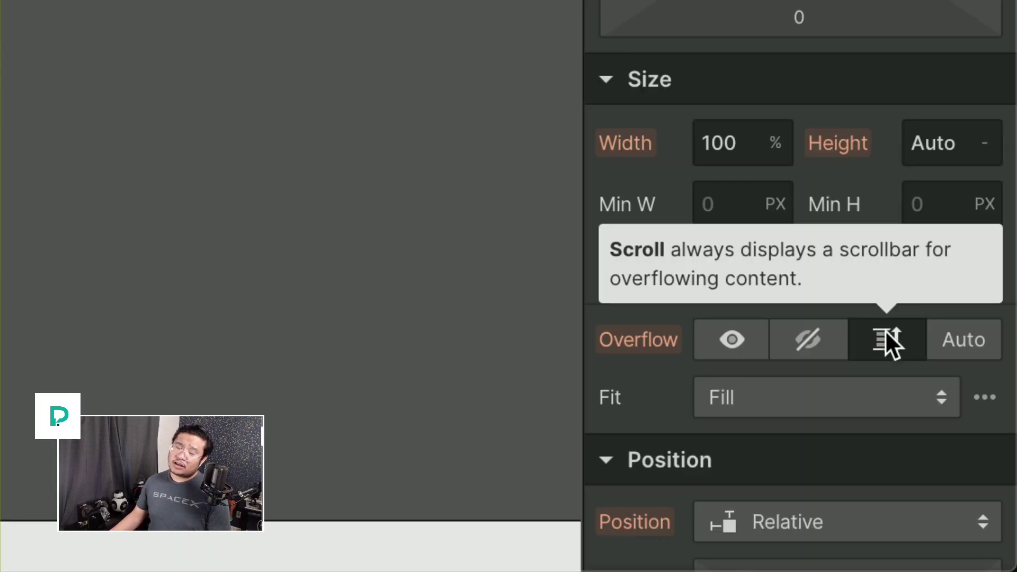
pyautogui.click(956, 336)
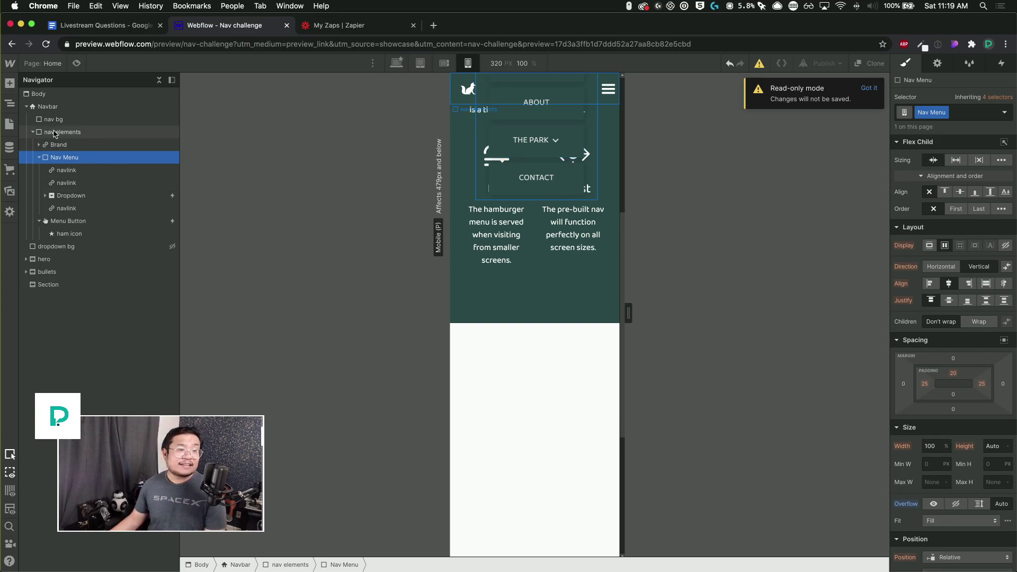
# - Examine the styles of the Dropdown, Brand, navlink and Nav Menu elements in the navbar
pyautogui.click(79, 195)
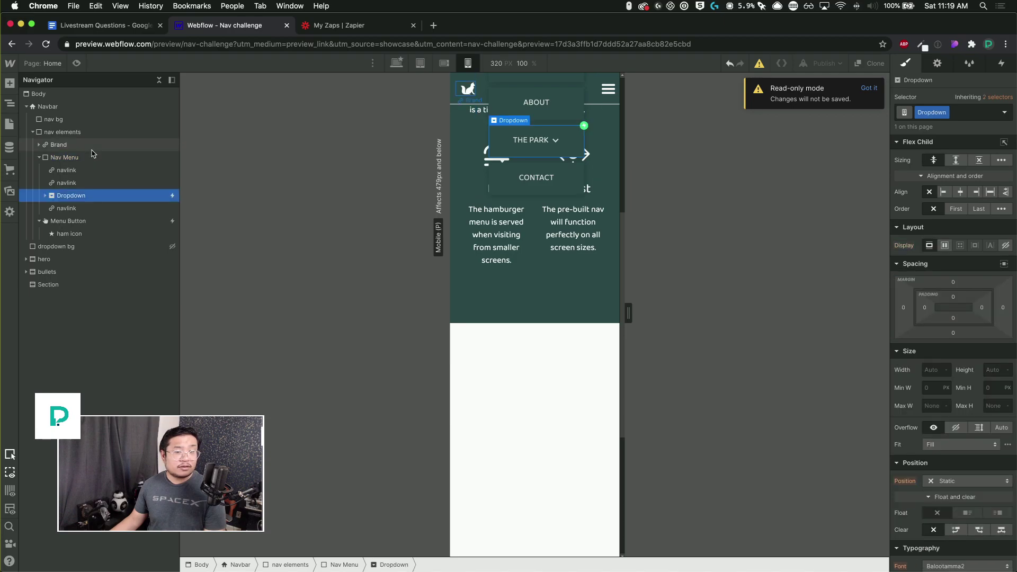
pyautogui.click(91, 150)
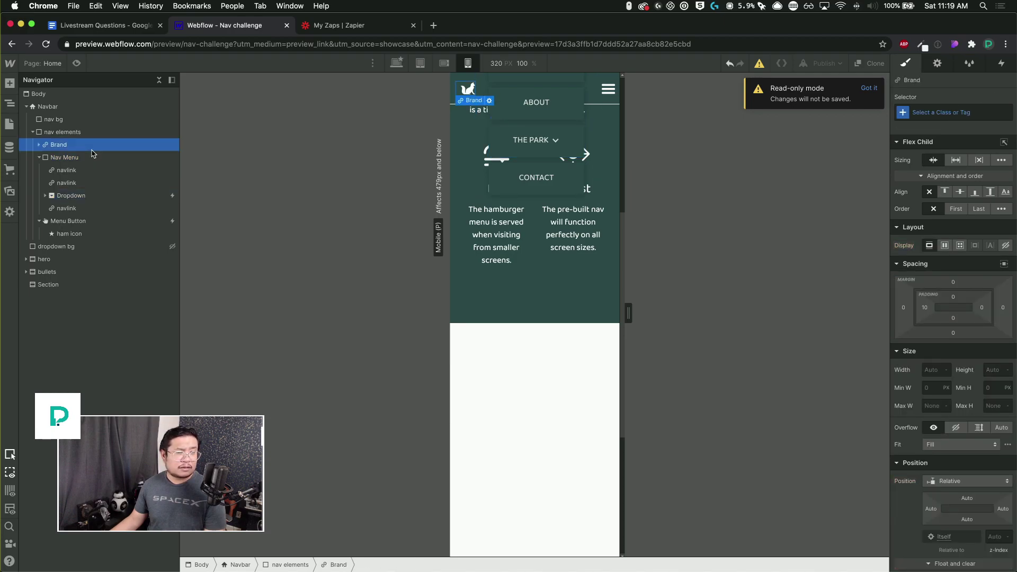
pyautogui.click(92, 155)
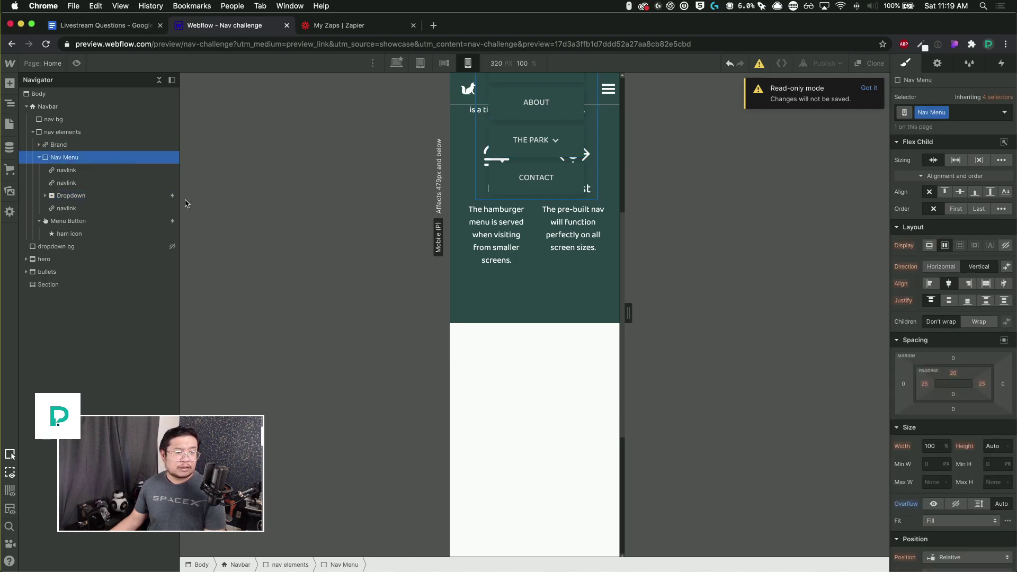
pyautogui.click(535, 140)
pyautogui.click(536, 178)
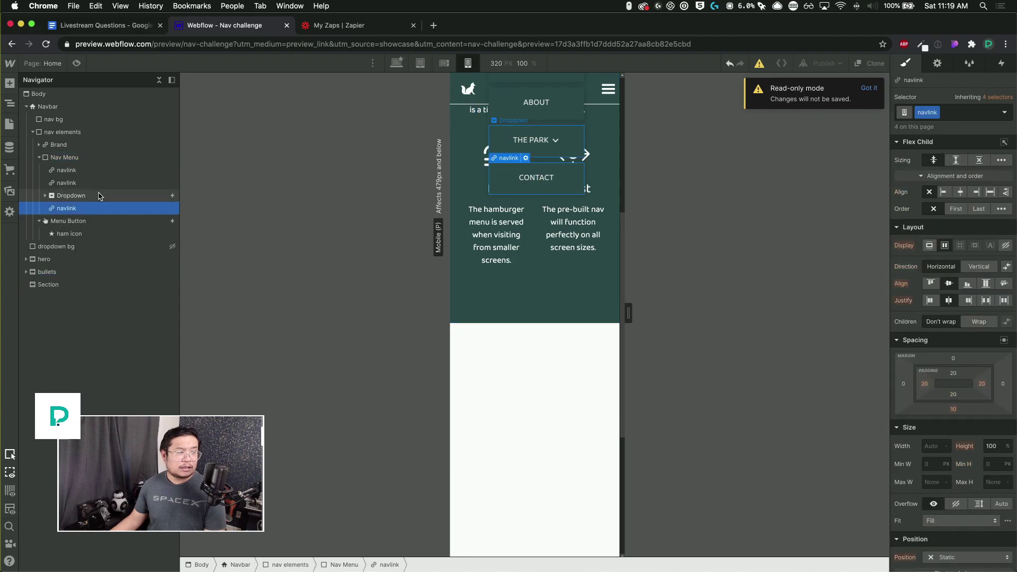
pyautogui.click(64, 157)
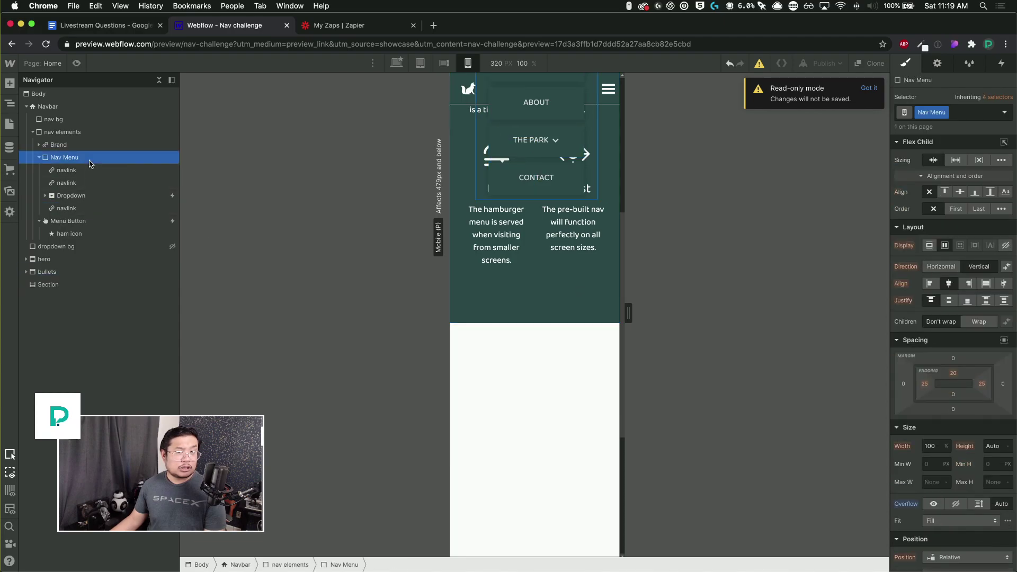
# - Compare the Nav Menu's settings and styles with its last navlink's styles, and examine the Nav Menu at the mobile landscape breakpoint
pyautogui.click(938, 63)
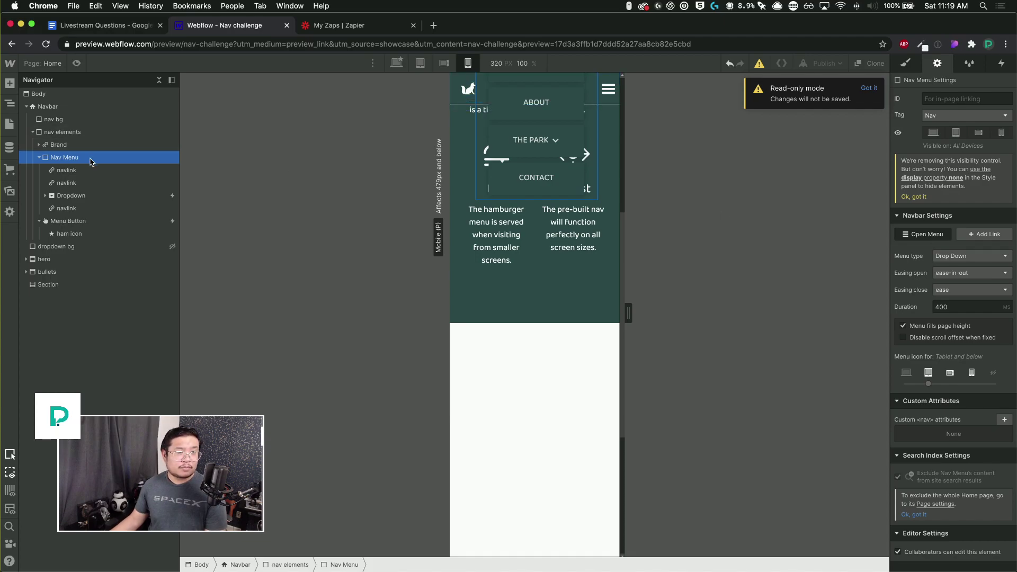
pyautogui.doubleClick(64, 158)
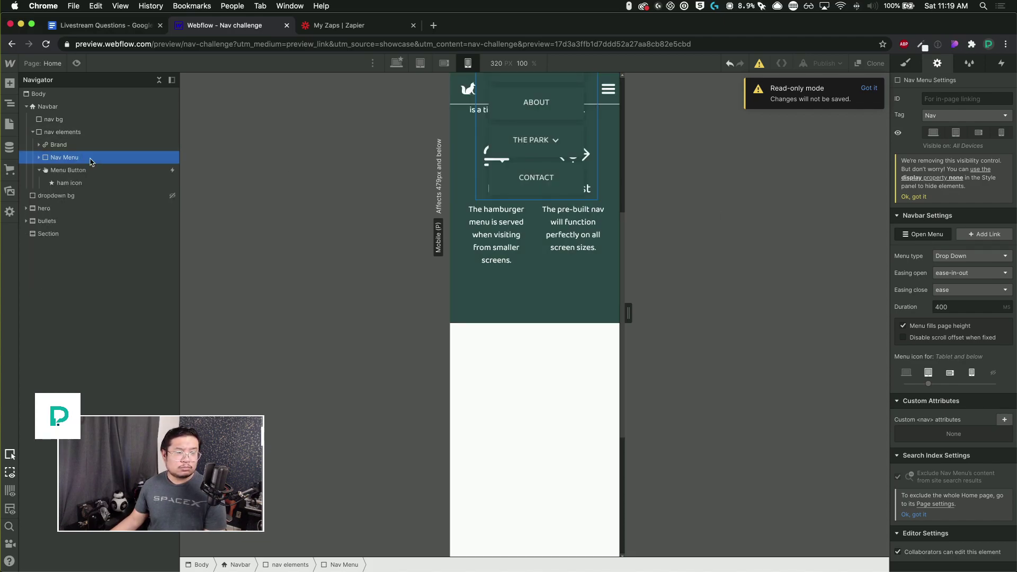
pyautogui.click(910, 66)
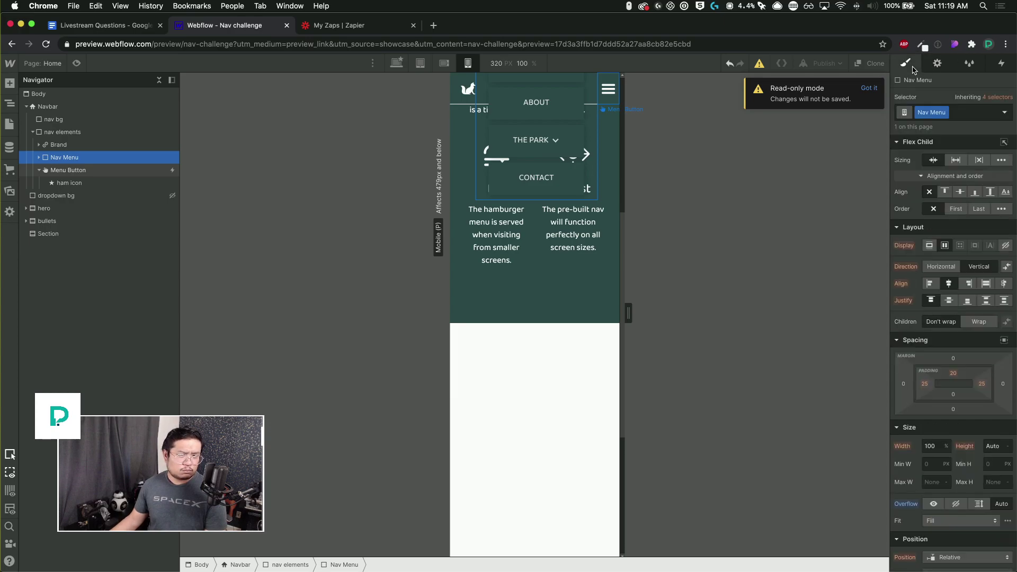
pyautogui.click(568, 179)
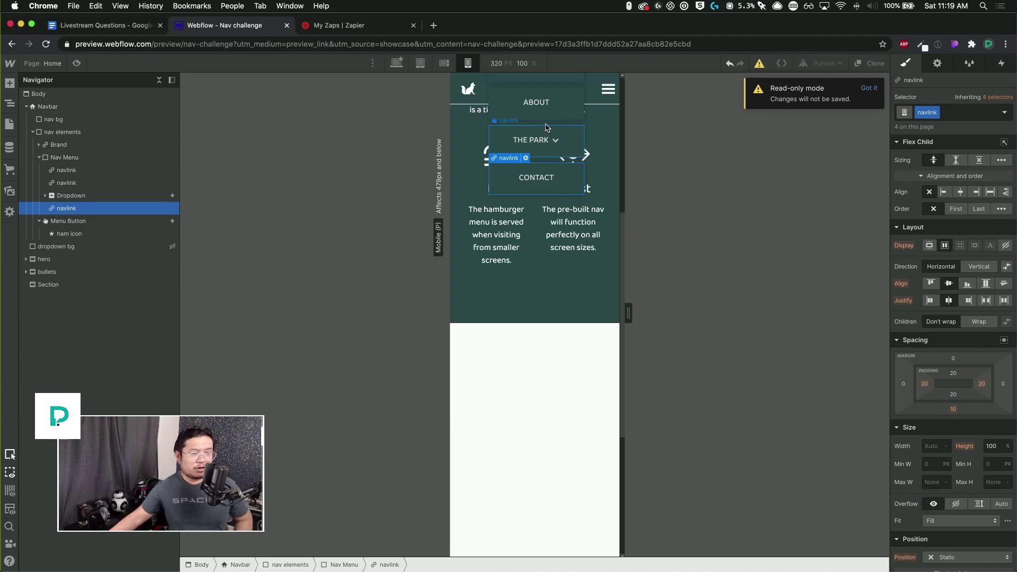
pyautogui.click(104, 158)
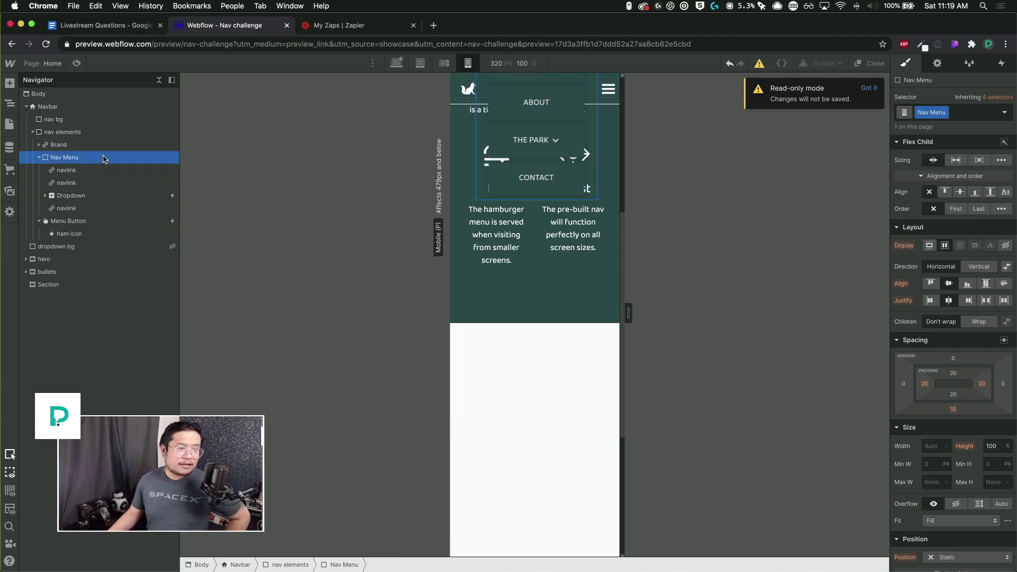
pyautogui.click(444, 63)
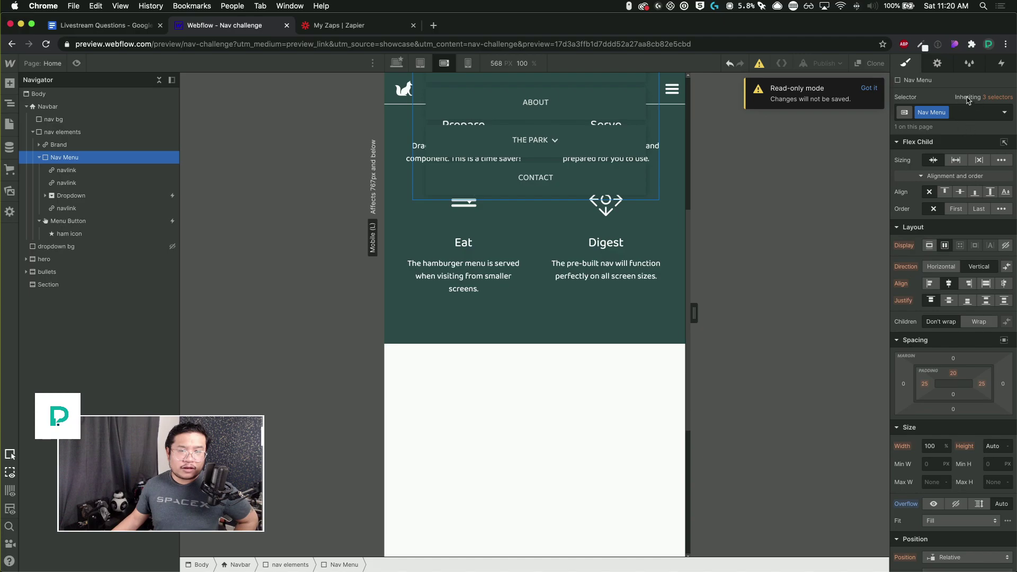
pyautogui.click(937, 63)
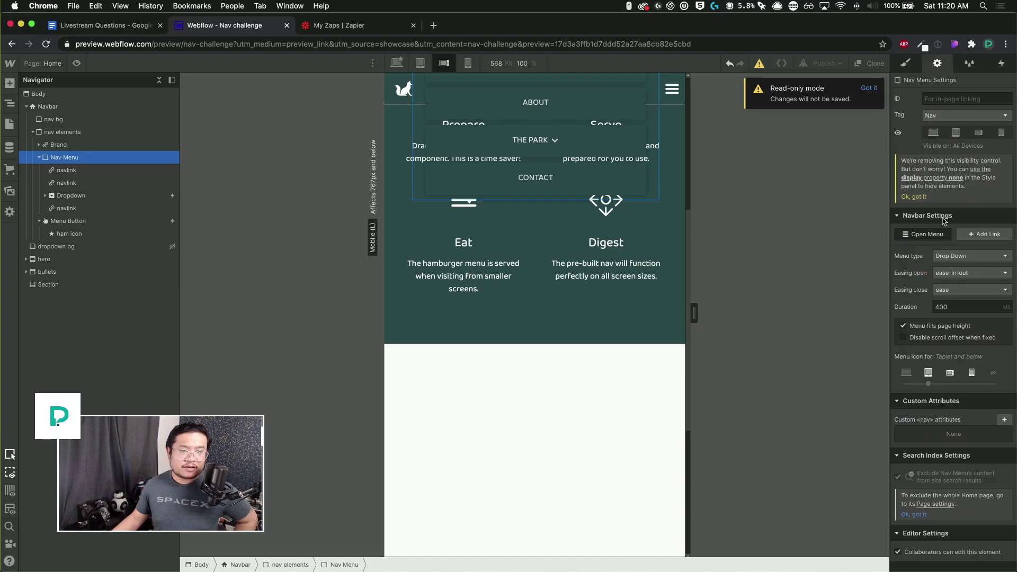
# - Set the Nav Menu's position to Absolute at the mobile landscape breakpoint
pyautogui.click(928, 236)
pyautogui.click(927, 236)
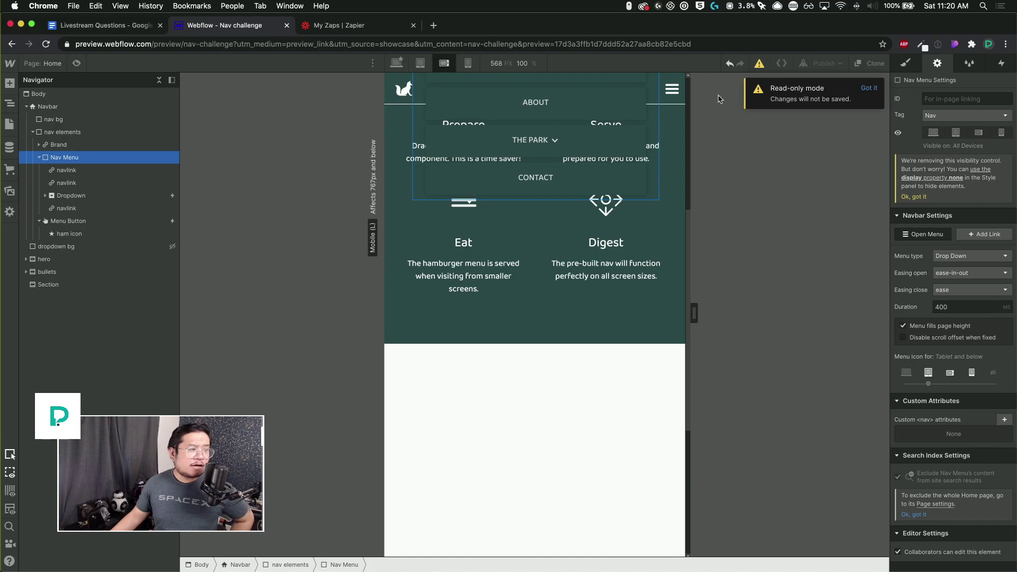
pyautogui.click(125, 133)
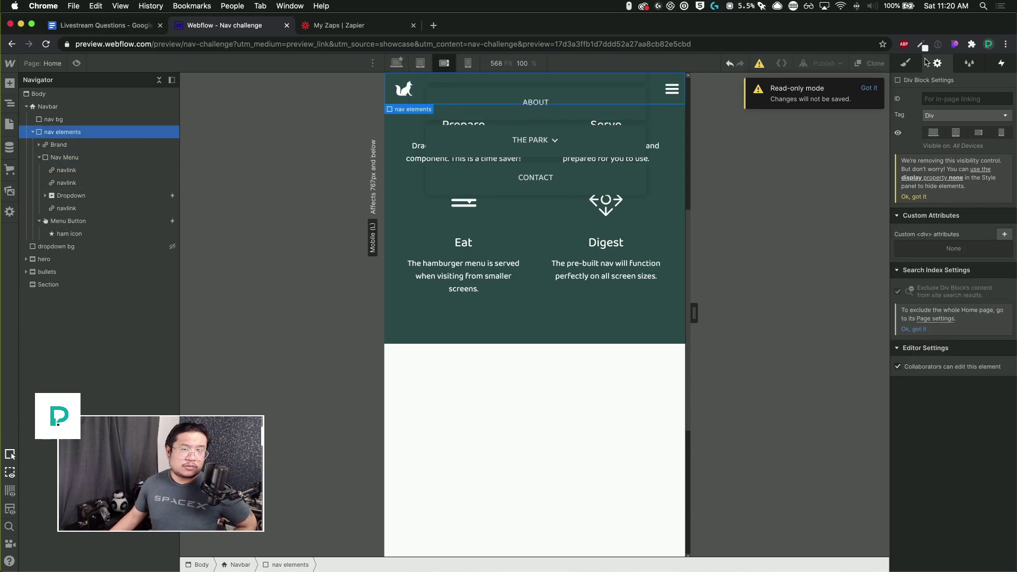
pyautogui.click(905, 64)
pyautogui.click(99, 159)
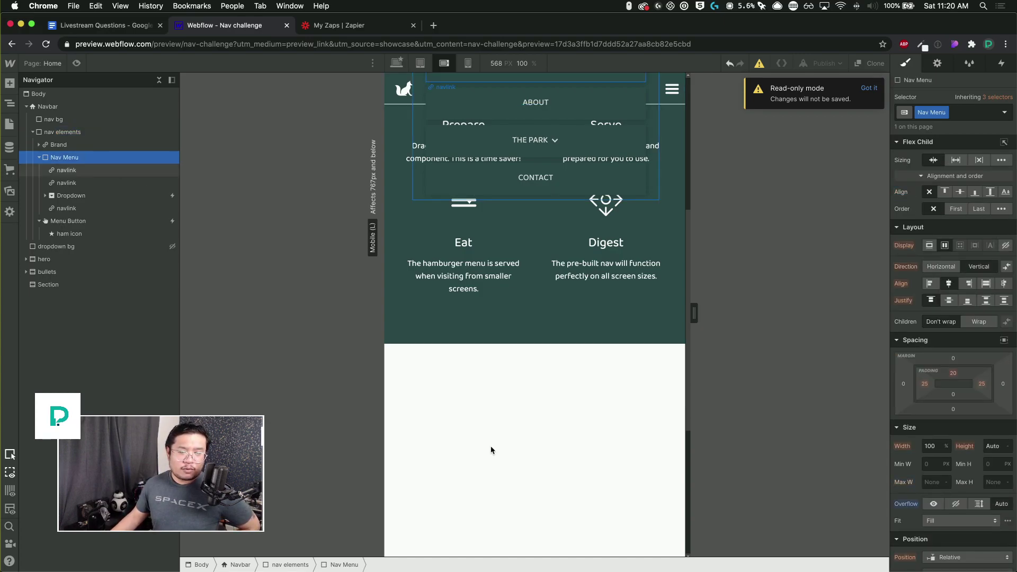
pyautogui.scroll(-4, 981, 480)
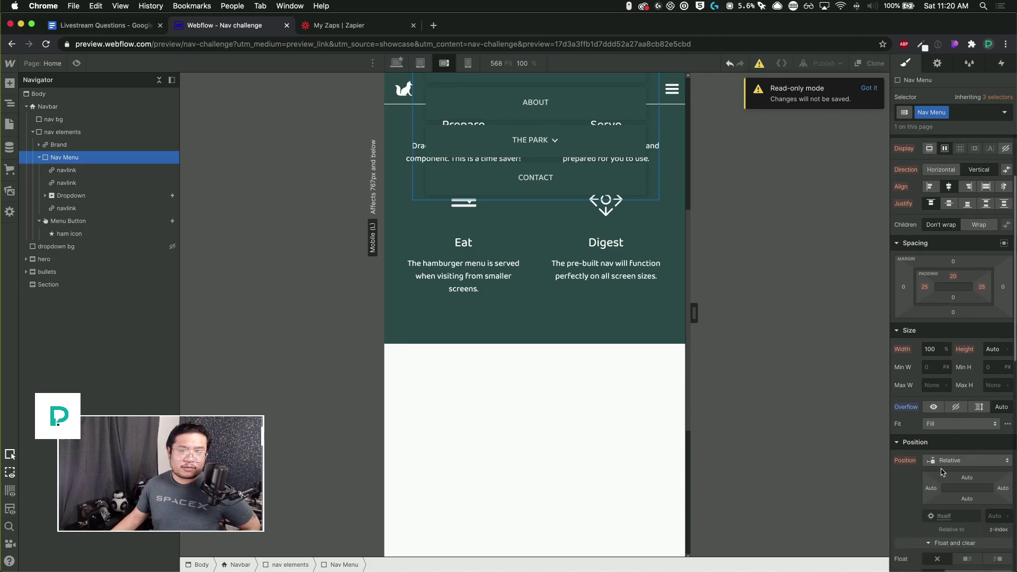
pyautogui.click(980, 467)
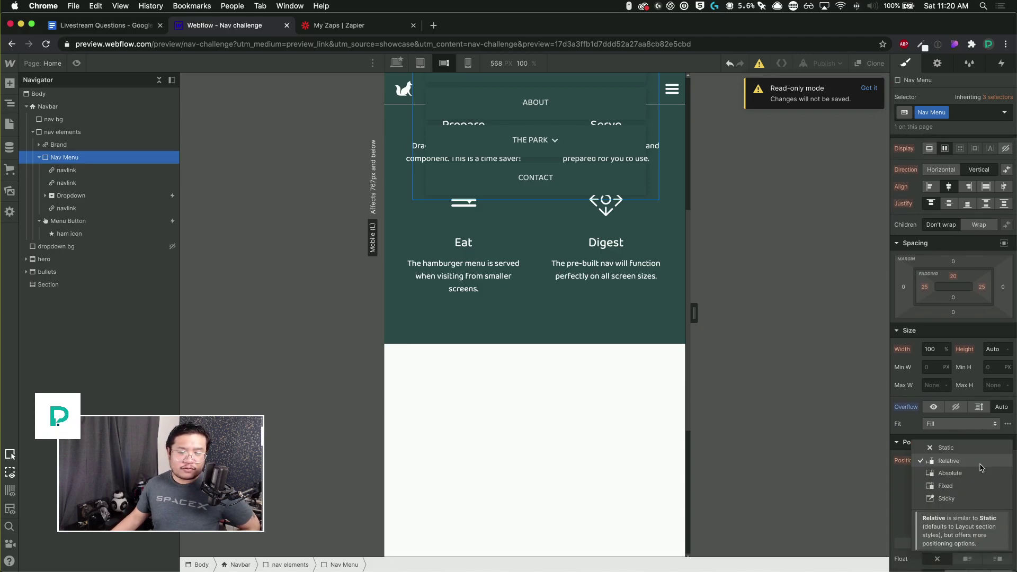
pyautogui.click(978, 474)
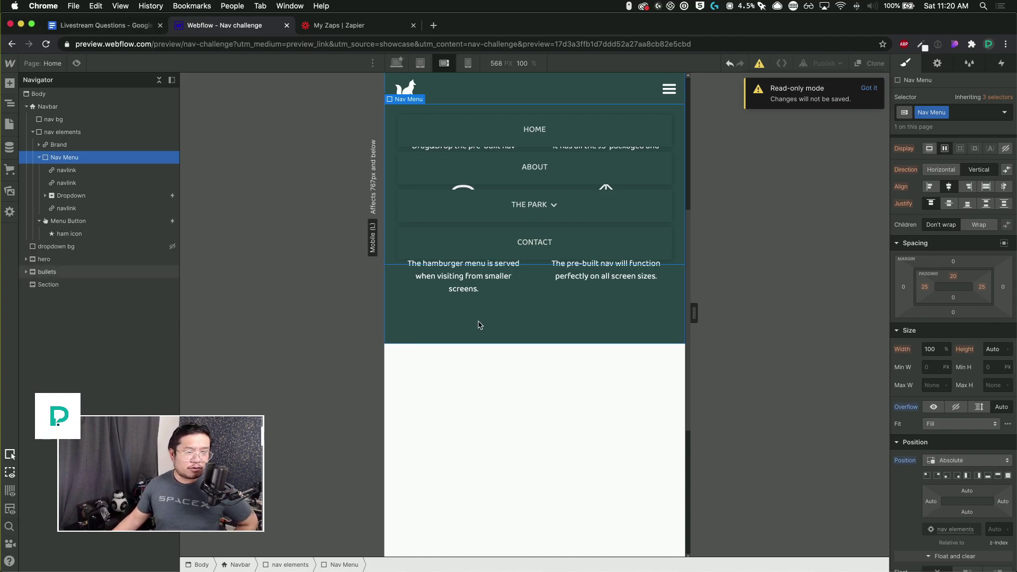
# - Give the Nav Menu the Dark Slate Grey swatch as its background color
pyautogui.scroll(-7, 938, 445)
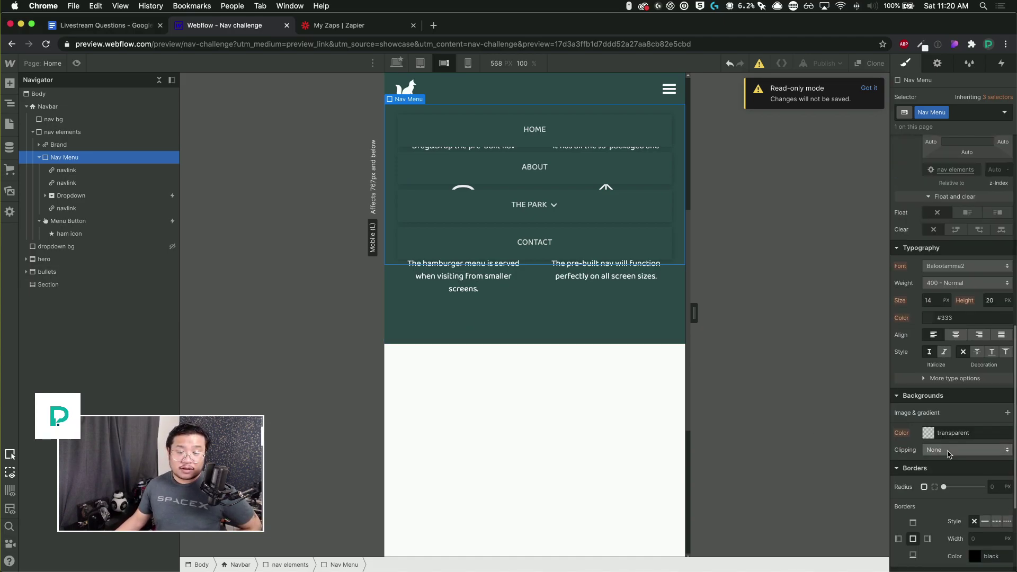
pyautogui.click(928, 434)
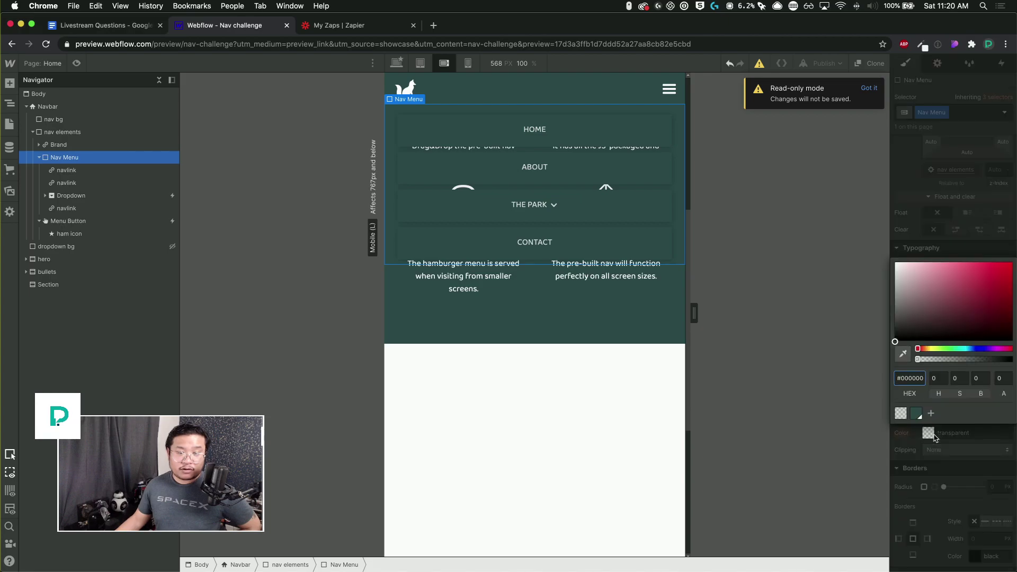
pyautogui.click(916, 413)
pyautogui.click(971, 155)
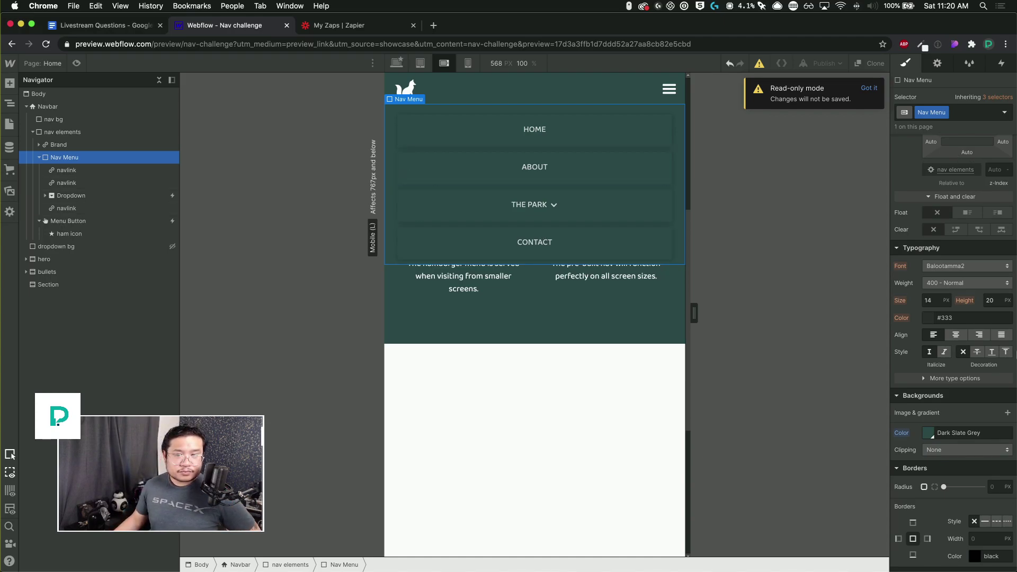
# - Set the Nav Menu's height to 100 VH, trying 100% first
pyautogui.scroll(5, 973, 342)
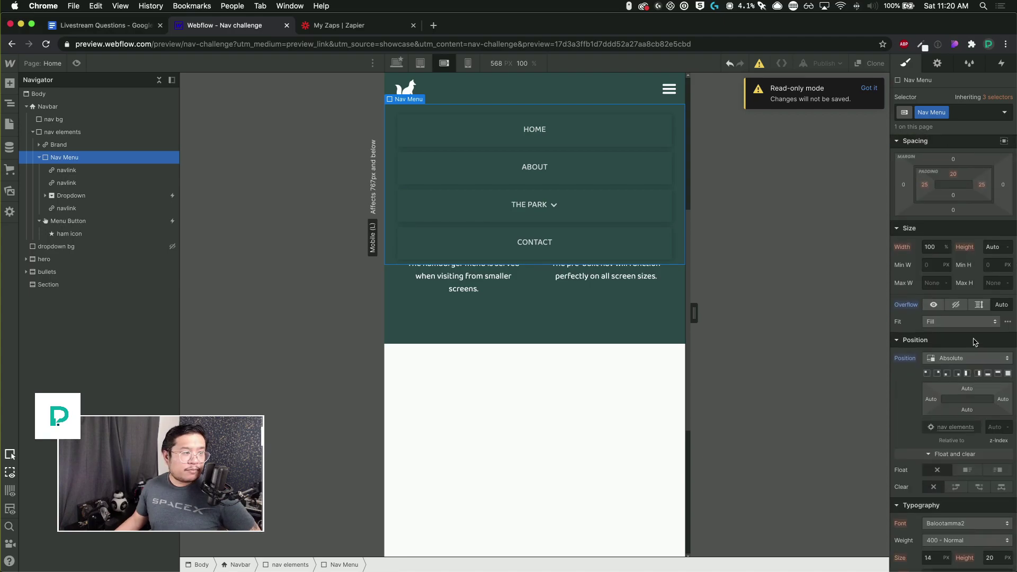
pyautogui.click(989, 247)
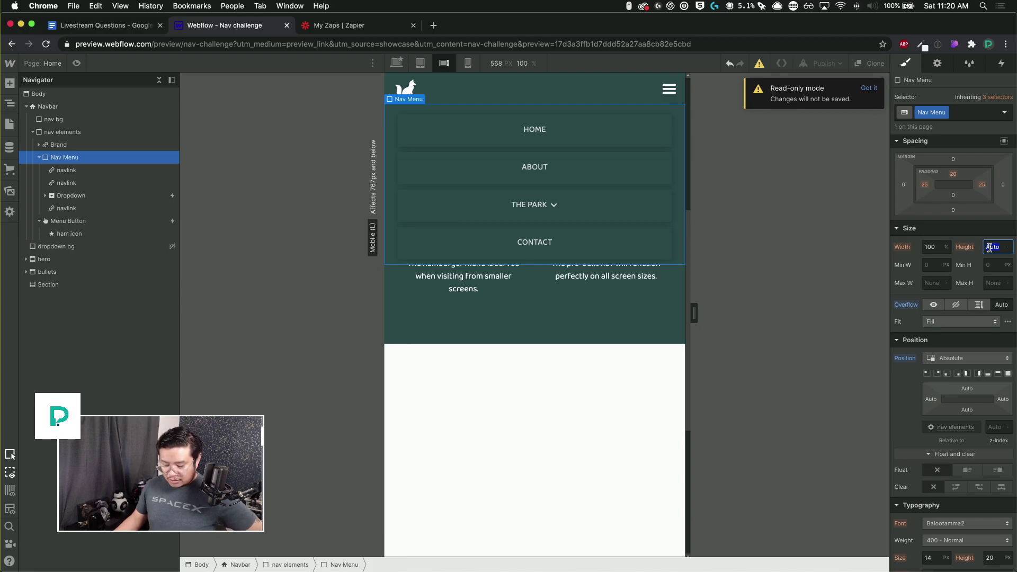
pyautogui.write('100%')
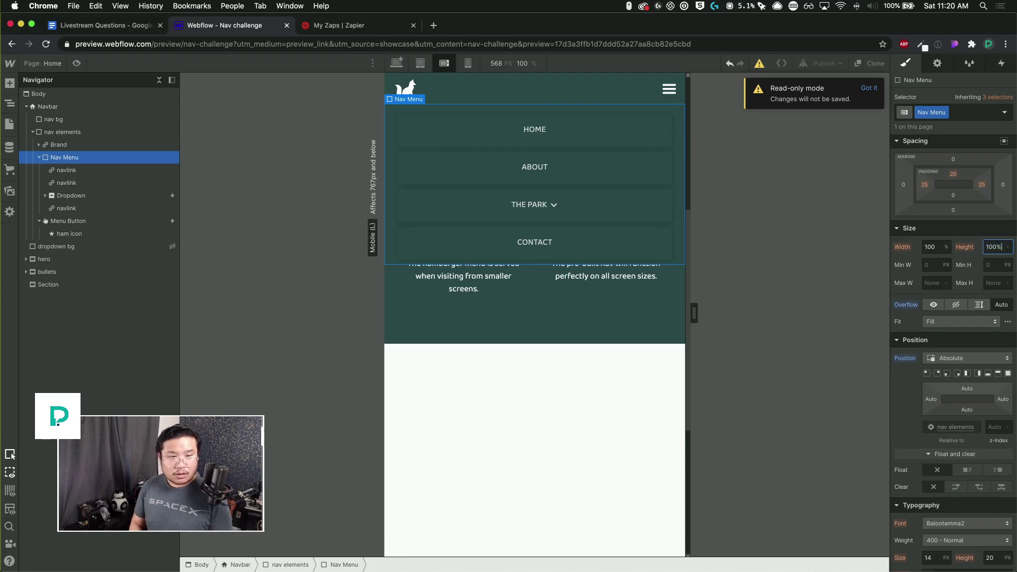
pyautogui.press('Return')
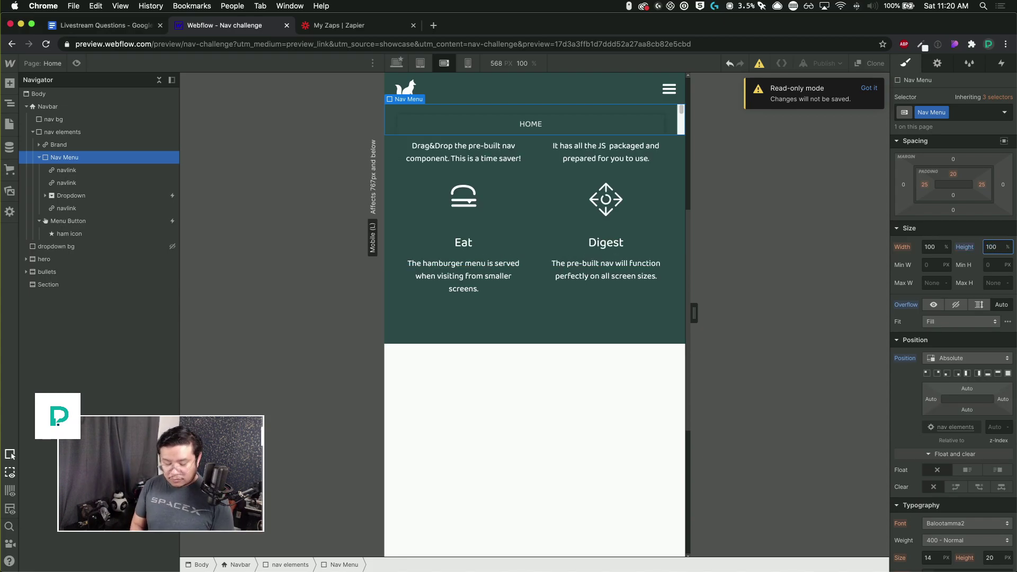
pyautogui.write('vh')
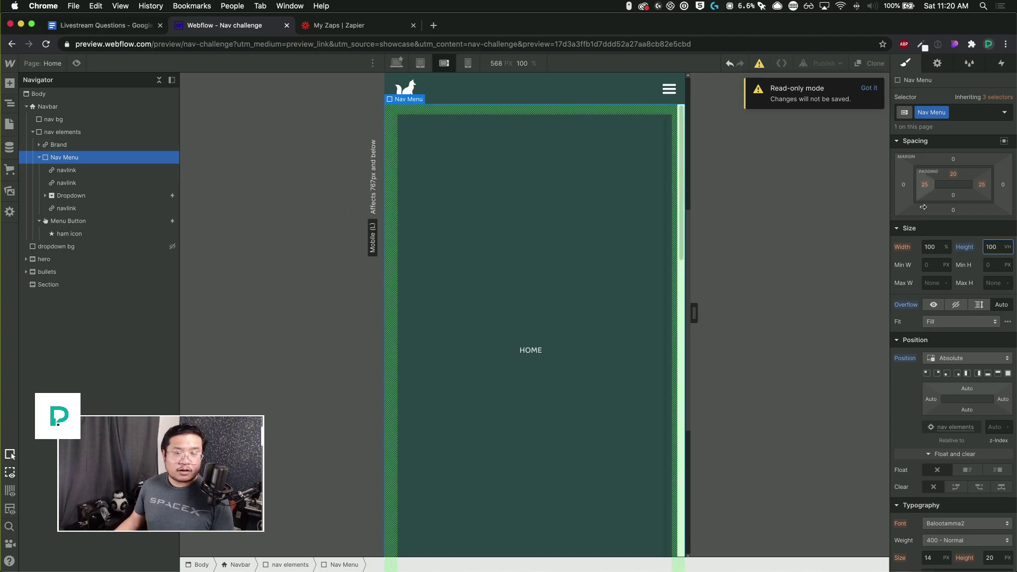
# - Set the height of the navlink class to Auto using the Home link
pyautogui.scroll(4, 962, 256)
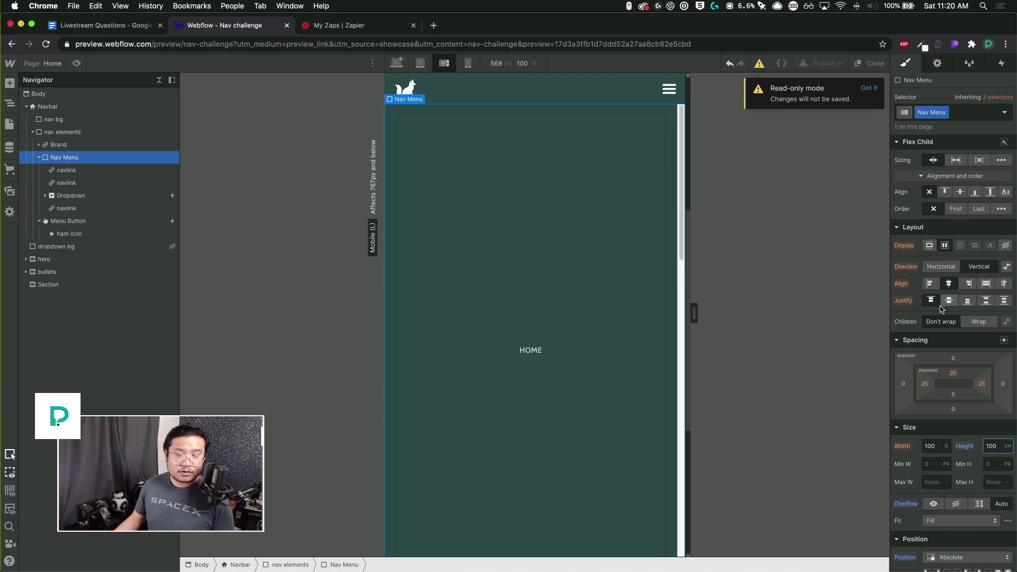
pyautogui.click(511, 214)
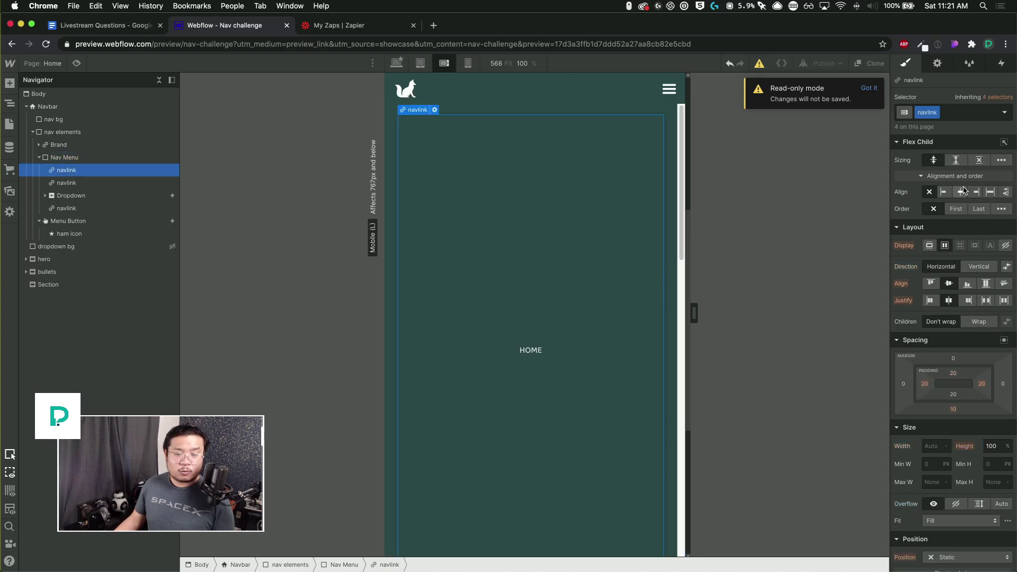
pyautogui.click(1008, 451)
pyautogui.click(996, 511)
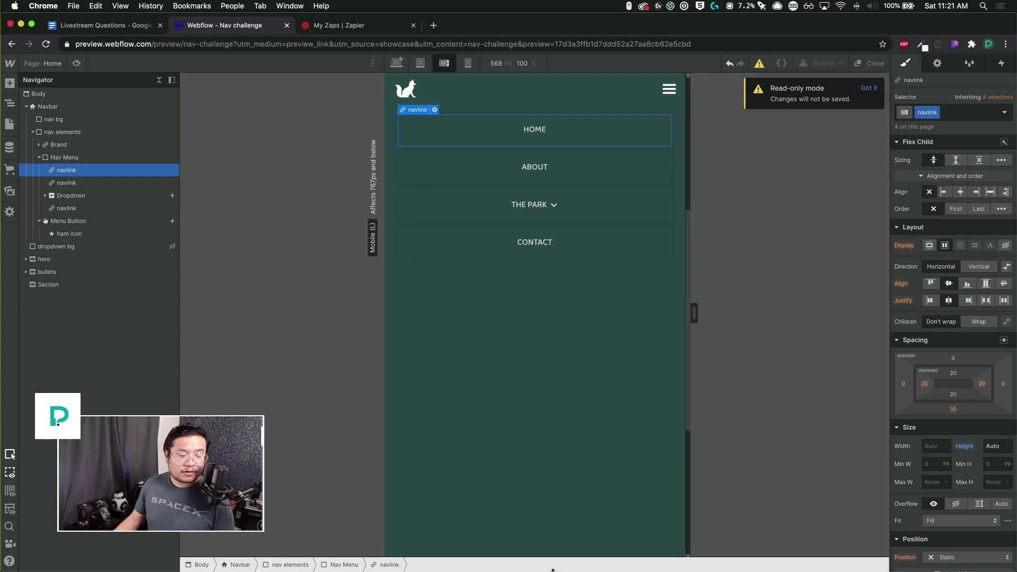
# - Shorten the browser window and preview the mobile landscape menu, checking how it scrolls with The Park dropdown open
pyautogui.moveTo(559, 485); pyautogui.dragTo(560, 446)
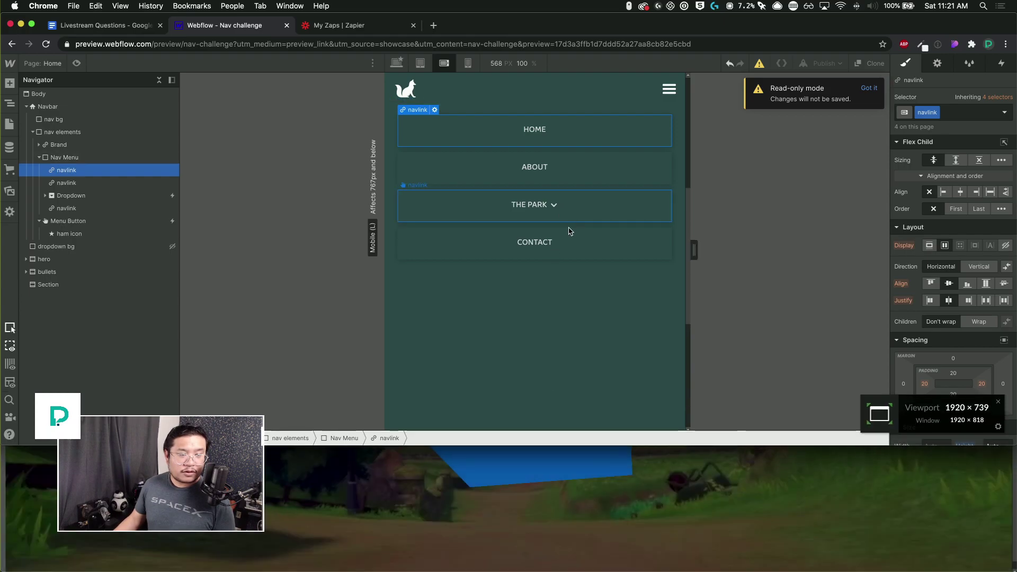
pyautogui.click(76, 63)
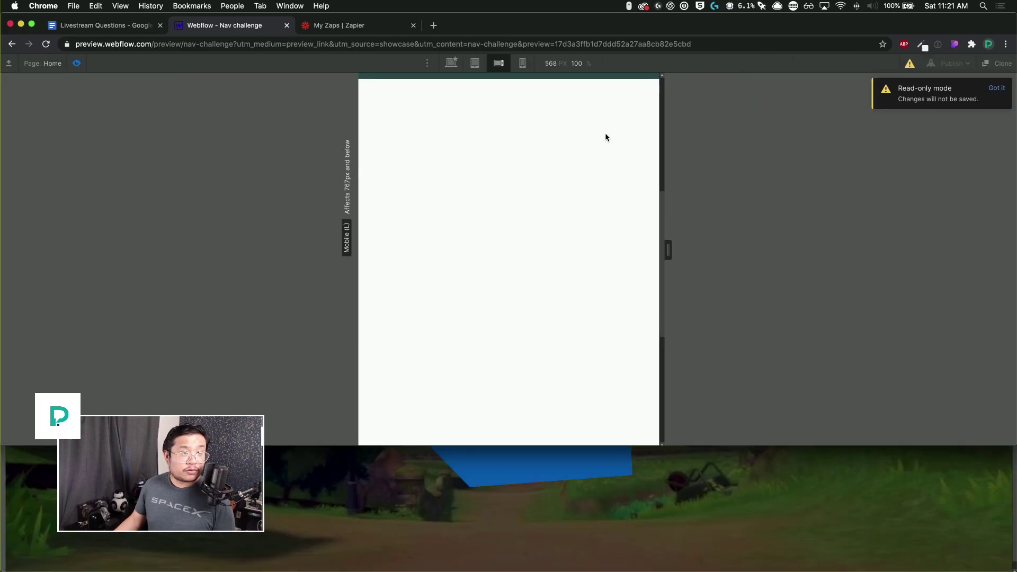
pyautogui.click(642, 87)
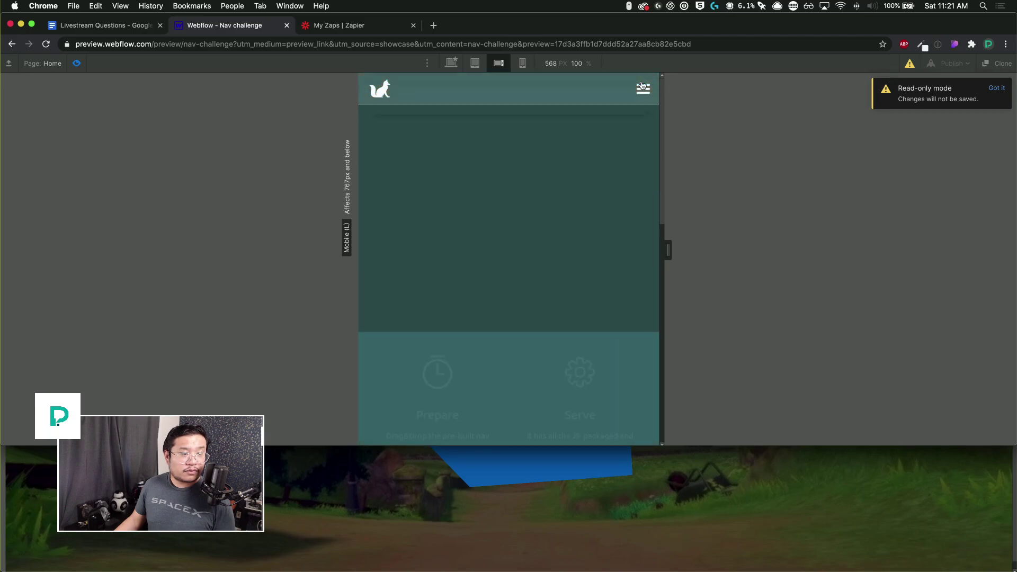
pyautogui.click(601, 195)
pyautogui.scroll(-2, 602, 195)
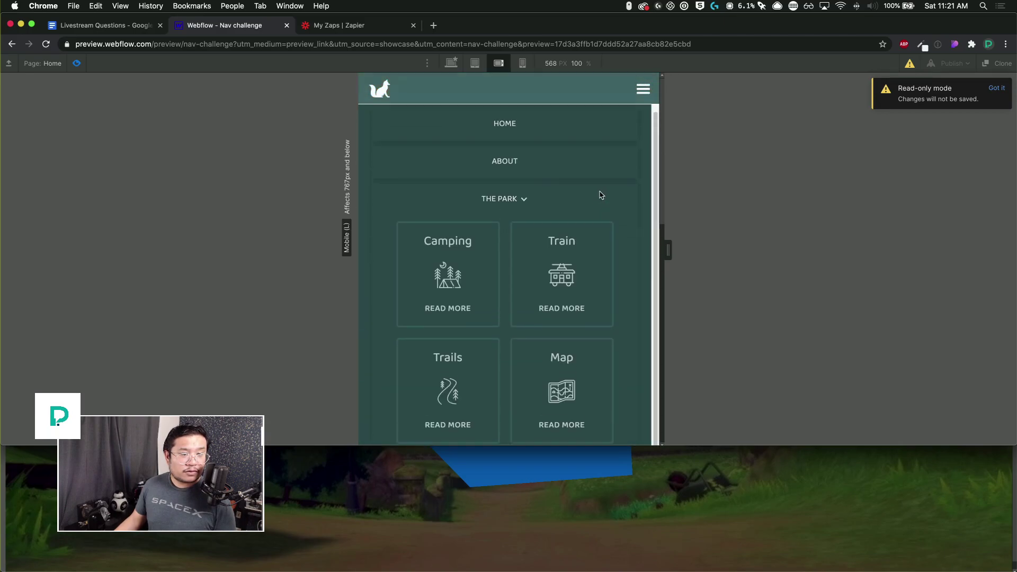
pyautogui.scroll(1, 599, 197)
# - Check the previewed menu's scrolling at the mobile portrait breakpoint with The Park dropdown expanded
pyautogui.click(523, 63)
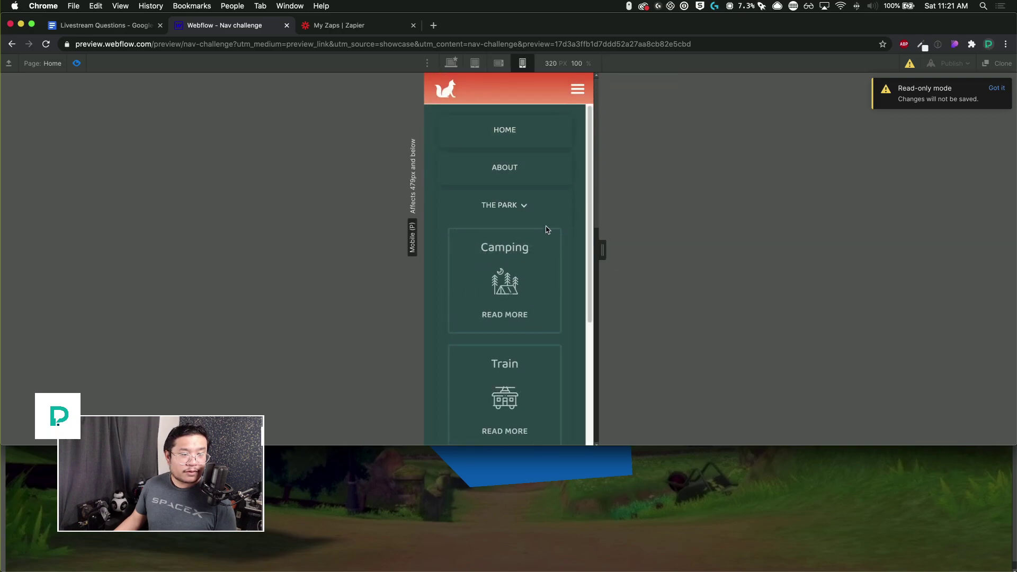
pyautogui.scroll(-5, 550, 230)
pyautogui.scroll(3, 550, 229)
pyautogui.scroll(-3, 550, 232)
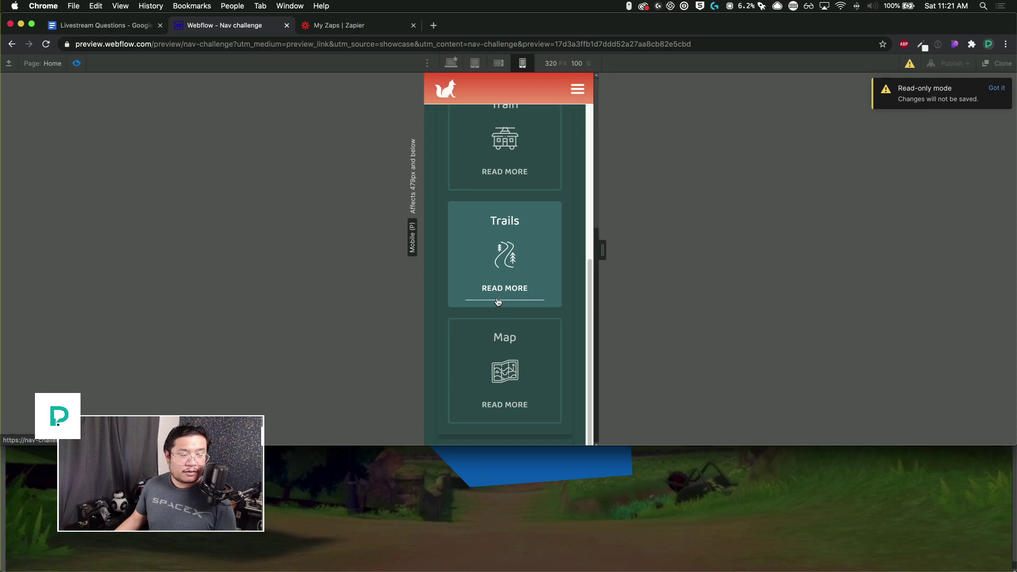
pyautogui.scroll(5, 529, 239)
pyautogui.scroll(-5, 484, 254)
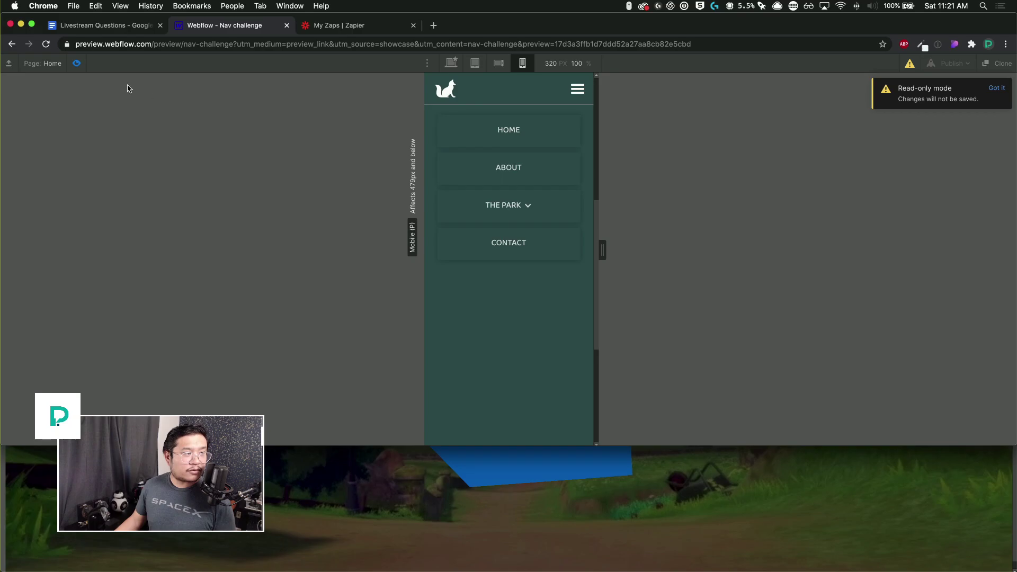
pyautogui.moveTo(433, 233)
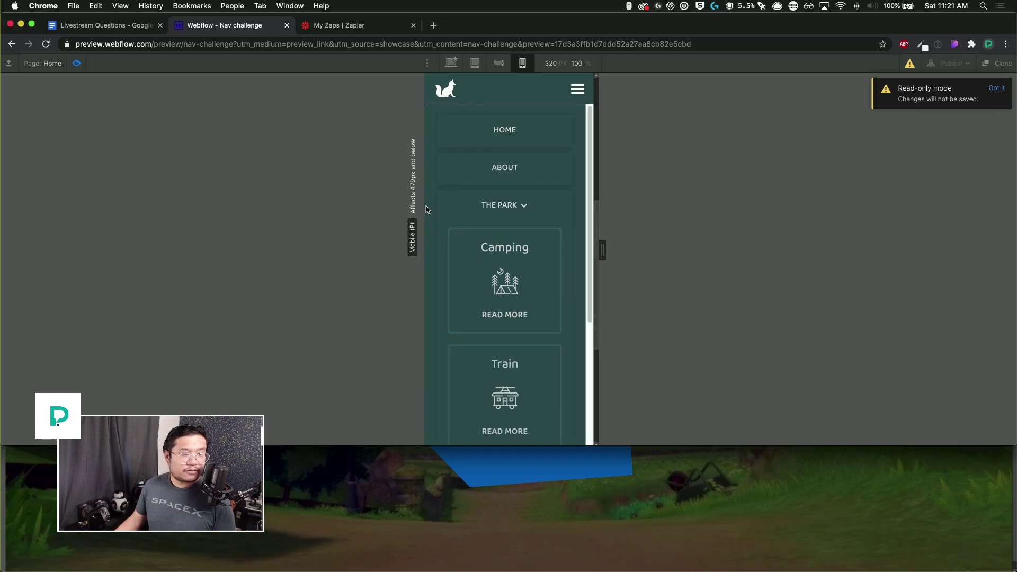
# - Exit the preview, open the navbar menu on the mobile portrait canvas and select the Nav Menu
pyautogui.click(76, 63)
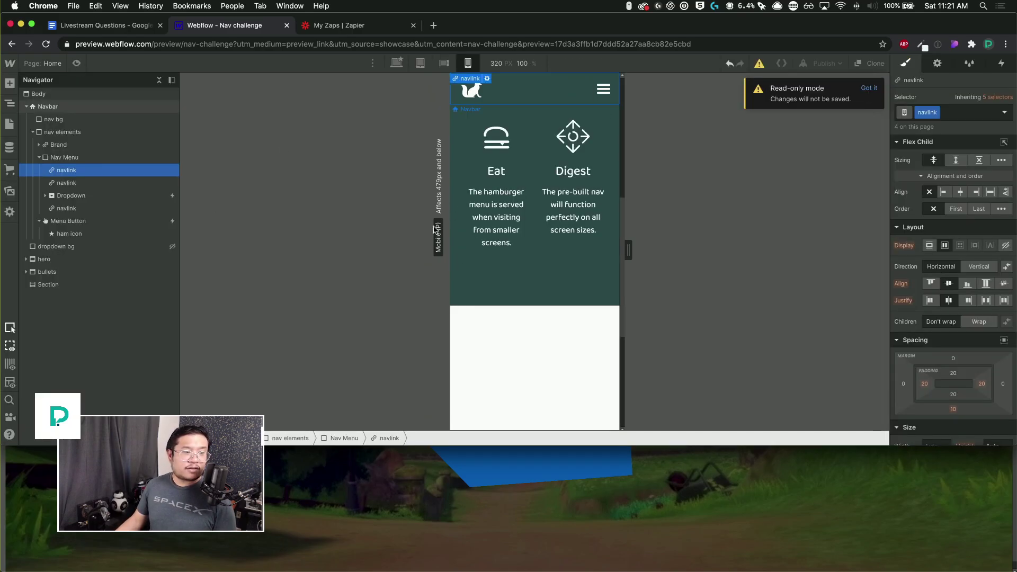
pyautogui.click(601, 106)
pyautogui.click(937, 63)
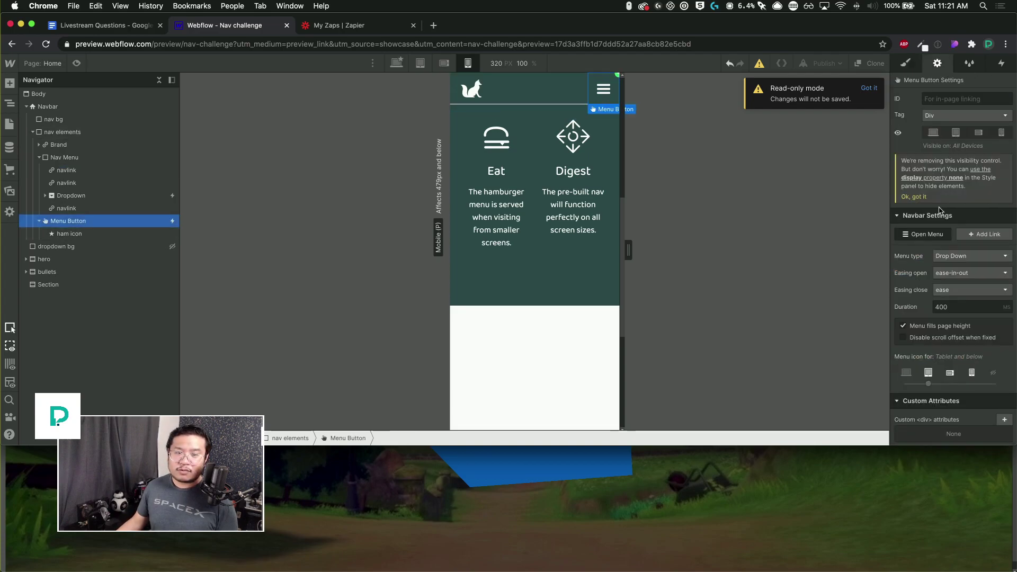
pyautogui.click(939, 236)
pyautogui.click(502, 302)
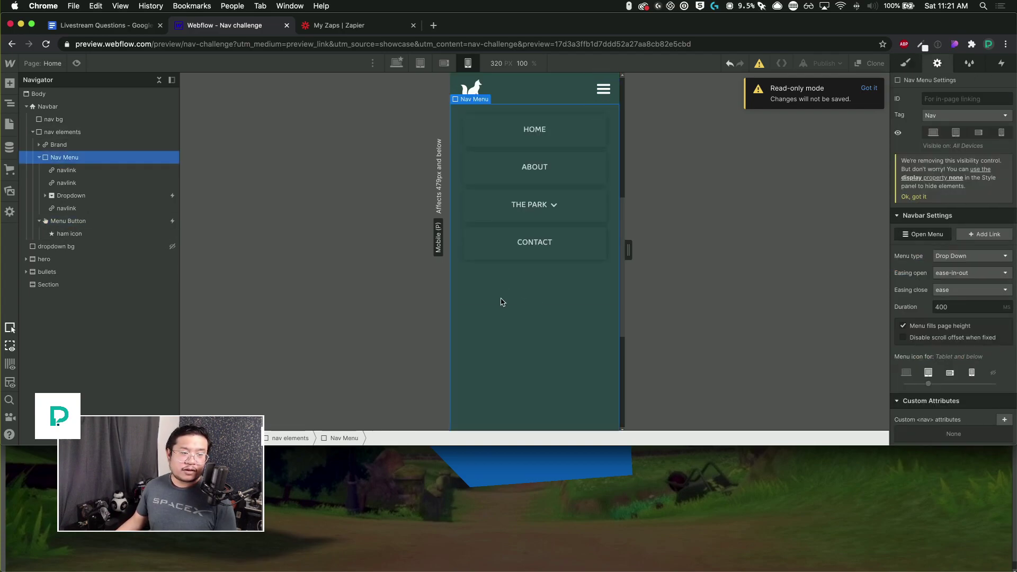
# - Open The Park dropdown on the canvas and examine its cards down to Map
pyautogui.click(488, 211)
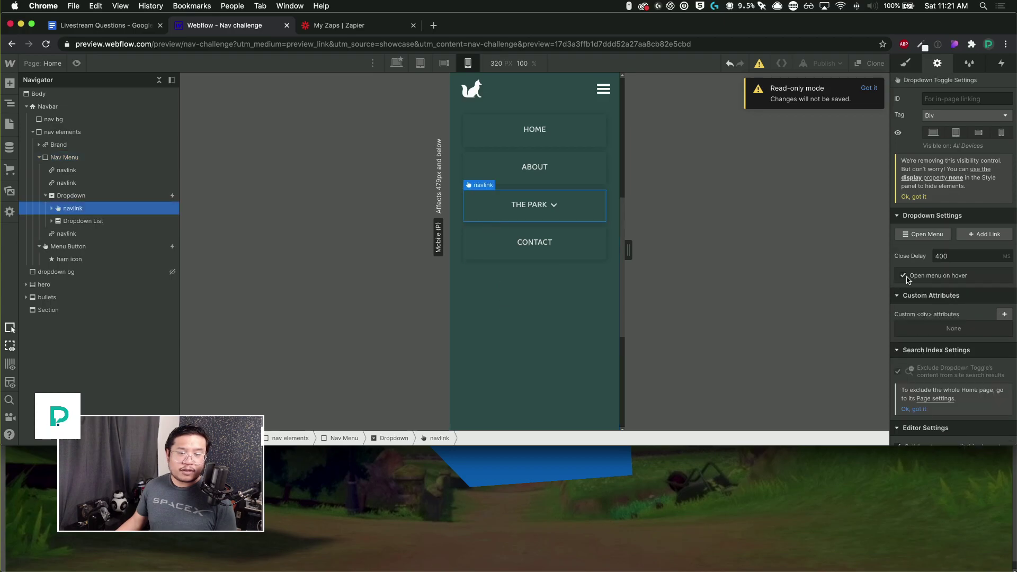
pyautogui.click(922, 237)
pyautogui.scroll(-3, 516, 257)
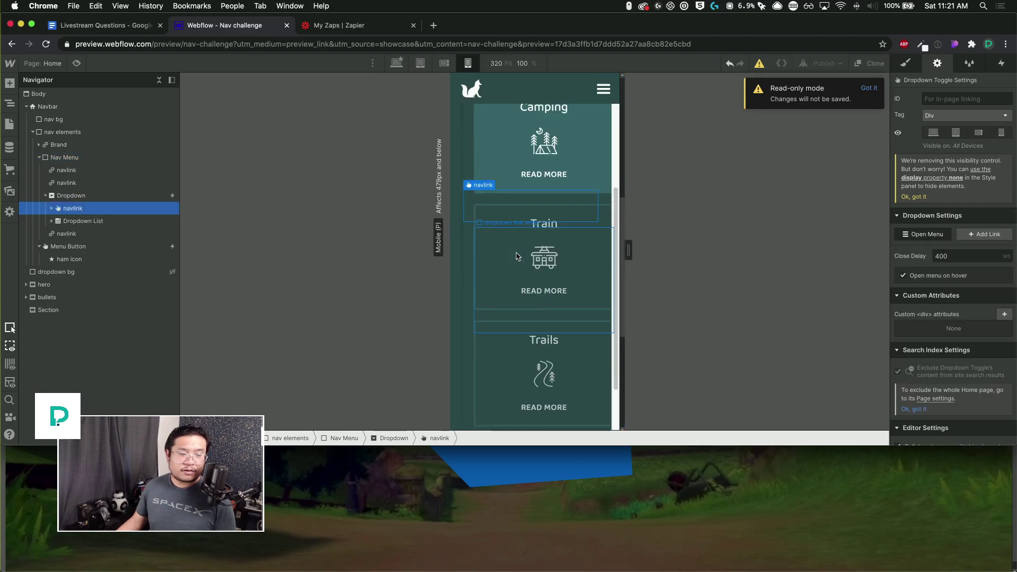
pyautogui.scroll(-2, 516, 257)
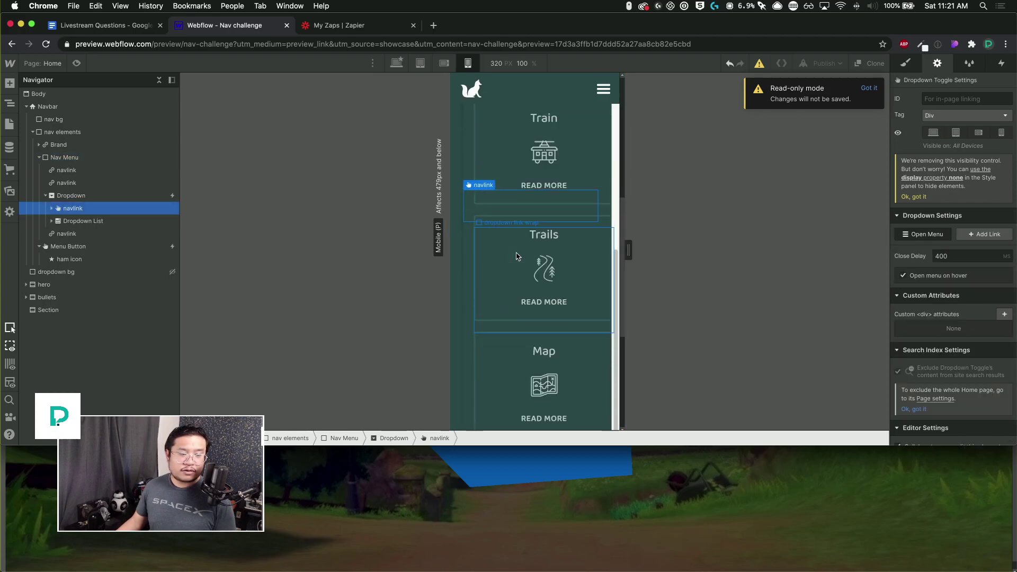
# - Set the Nav Menu's bottom padding to 111 at the mobile portrait breakpoint
pyautogui.click(458, 336)
pyautogui.click(907, 64)
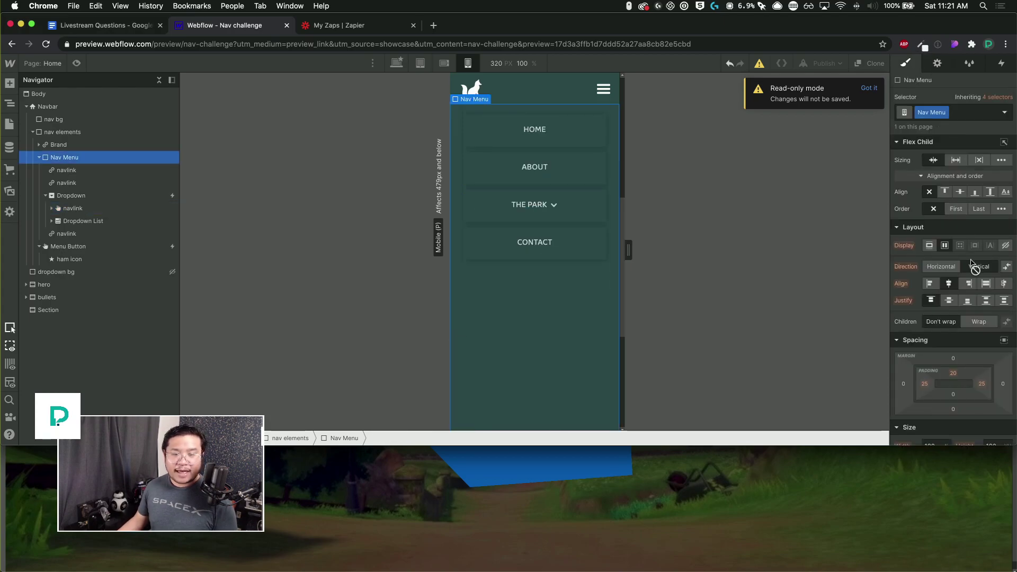
pyautogui.moveTo(953, 394); pyautogui.dragTo(952, 418)
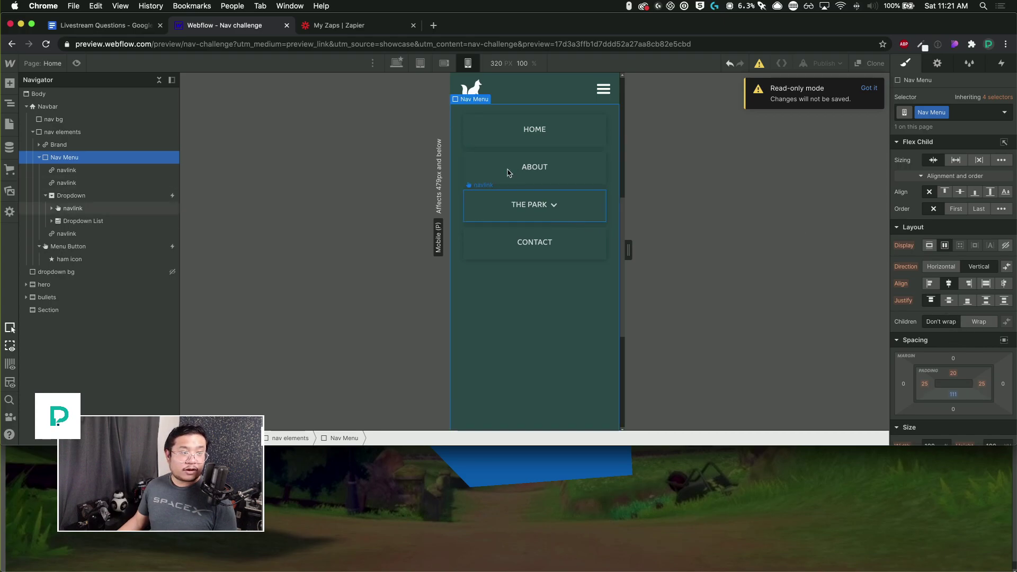
# - Preview the mobile portrait menu and check the scrolling past the end of the expanded Park dropdown
pyautogui.press('super+shift+p')
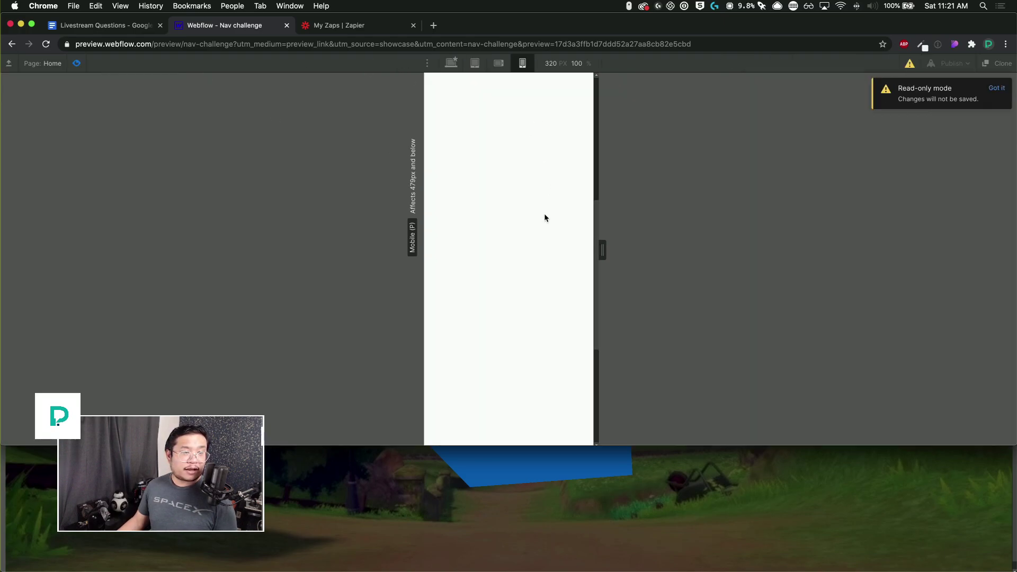
pyautogui.click(573, 91)
pyautogui.click(544, 202)
pyautogui.scroll(-6, 530, 286)
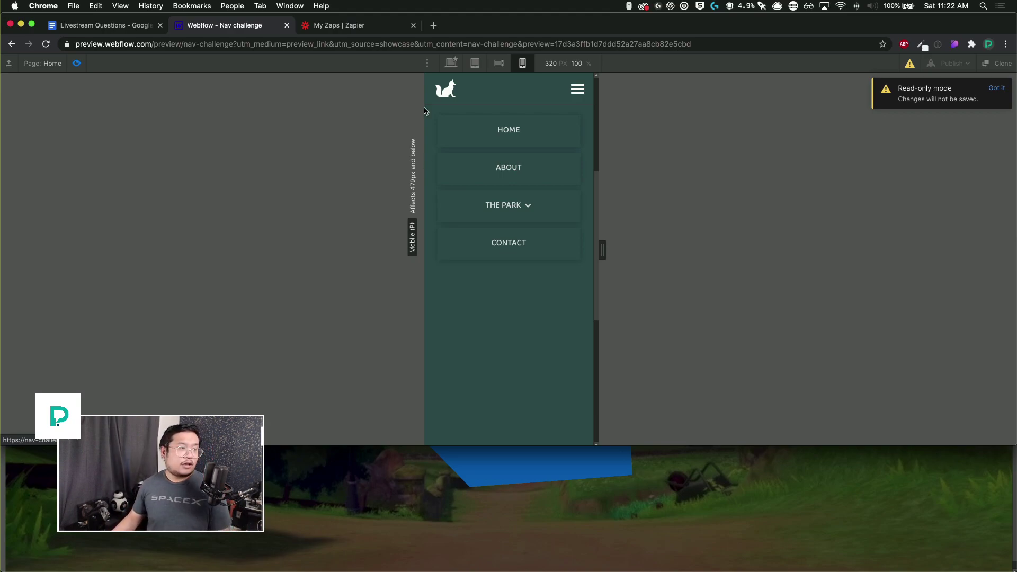
# - Switch to Zapier and view the zaps in the New PGC folder
pyautogui.click(347, 33)
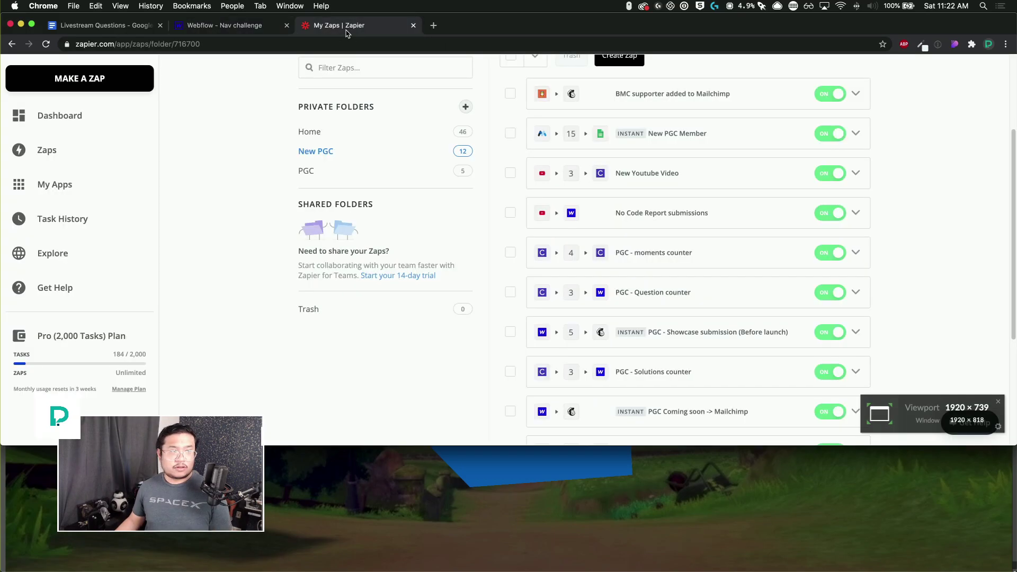
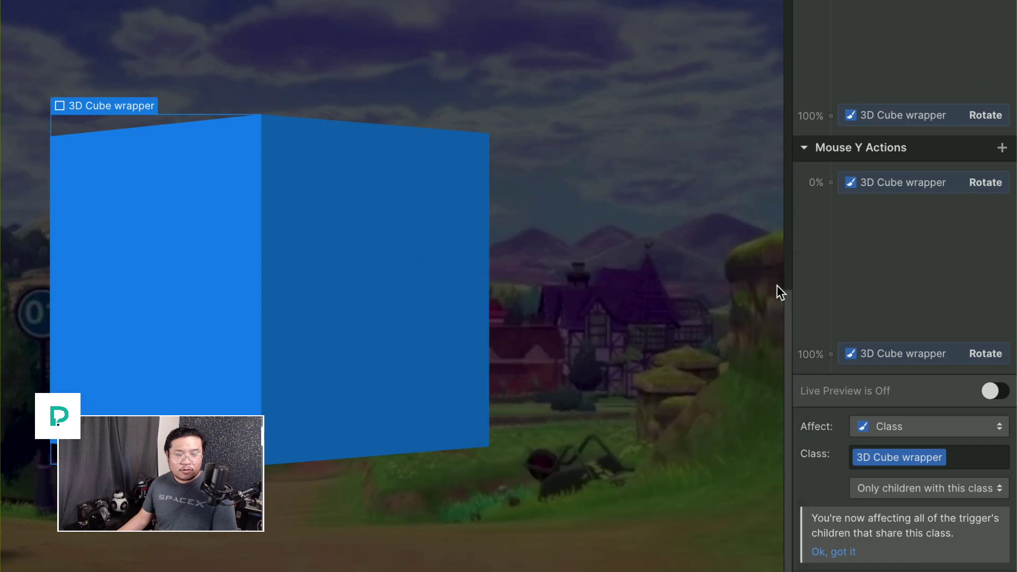
# - Set the easing of the 3D Cube wrapper's Mouse X rotations at 0% and 100% to Ease
pyautogui.click(908, 441)
pyautogui.click(913, 465)
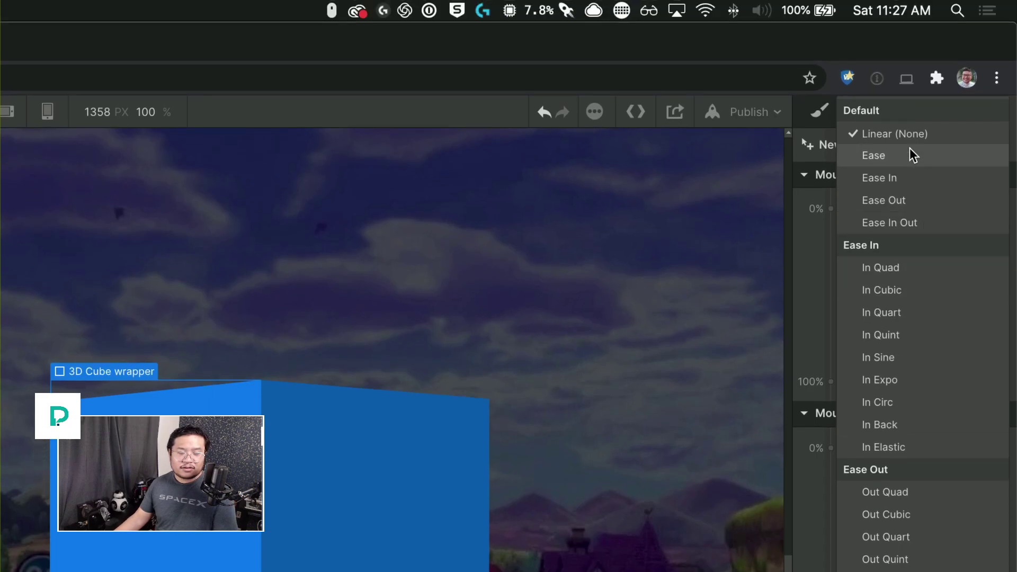
pyautogui.click(910, 155)
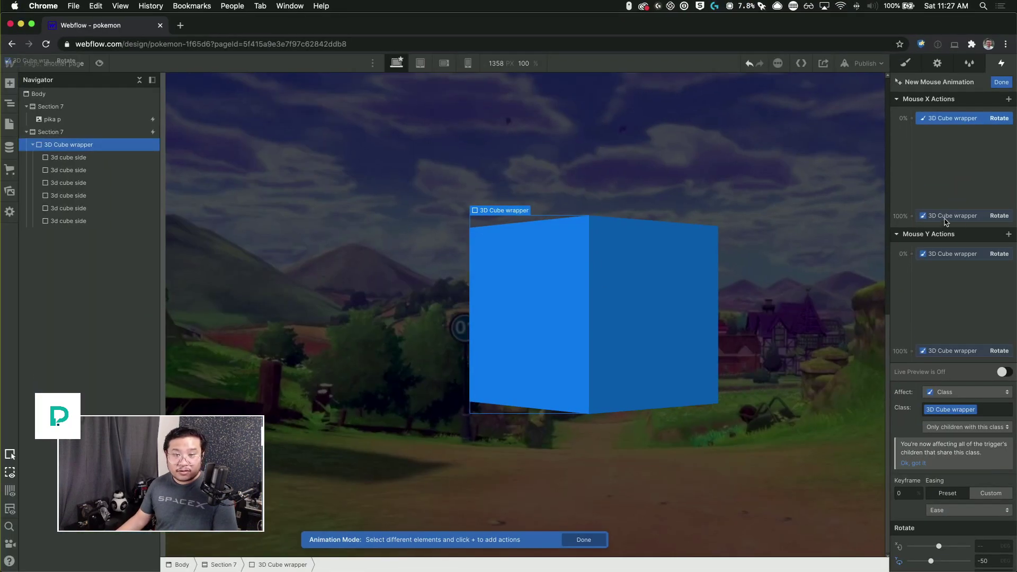
pyautogui.click(945, 217)
pyautogui.click(951, 512)
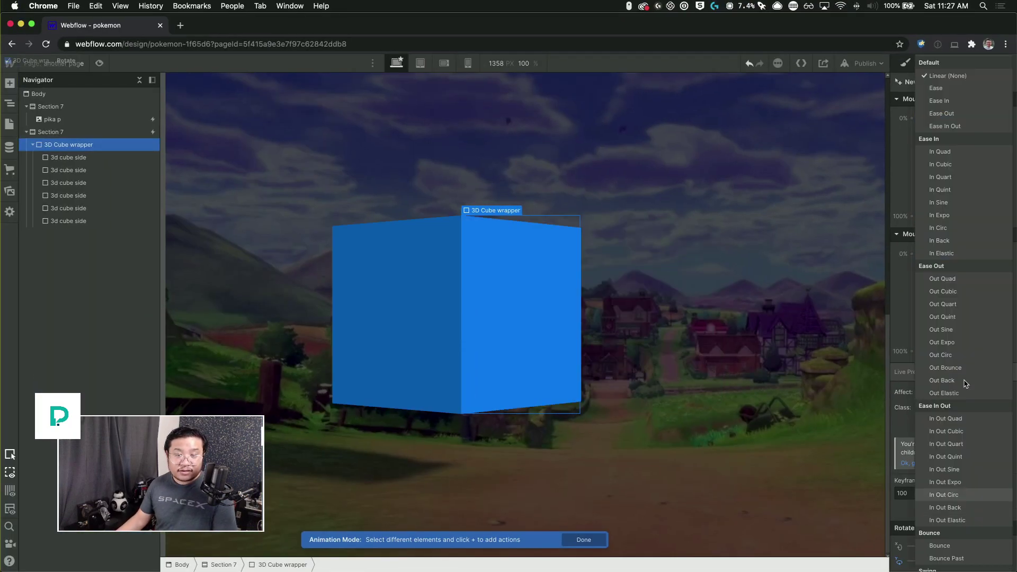
pyautogui.click(936, 88)
# - Set the easing of the 3D Cube wrapper's Mouse Y rotations at 0% and 100% to Ease and finish the animation
pyautogui.click(961, 254)
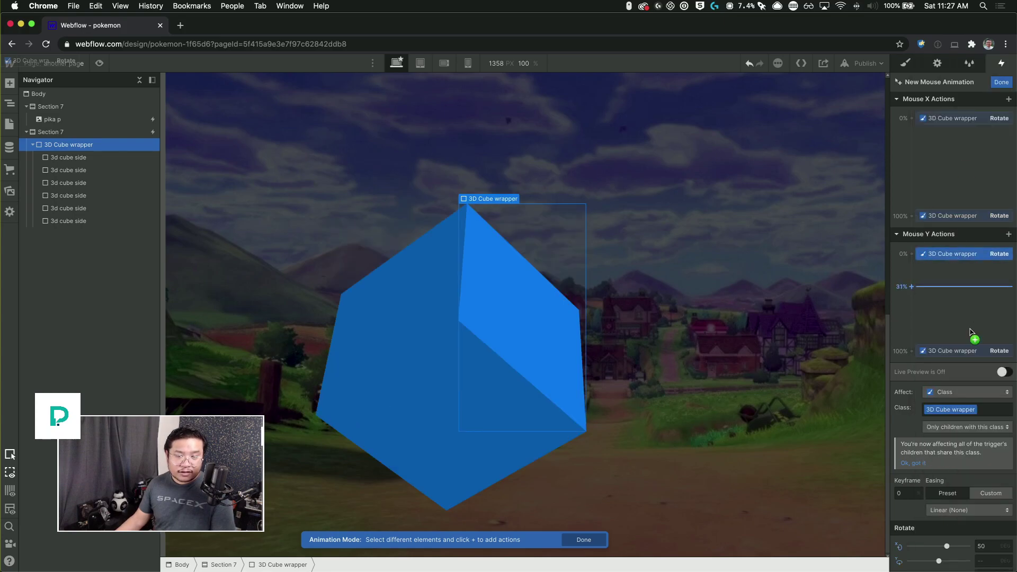
pyautogui.click(963, 511)
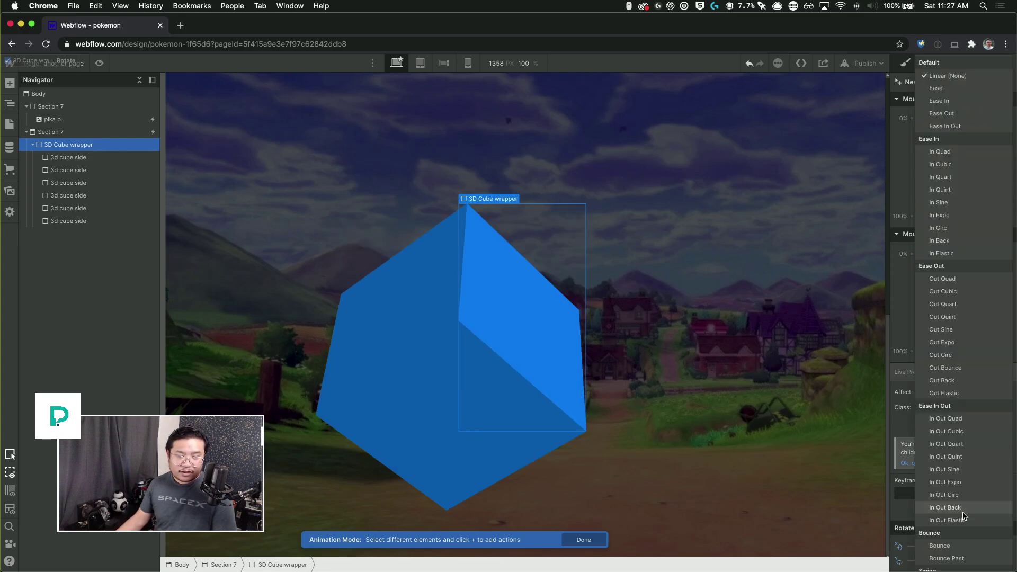
pyautogui.click(983, 88)
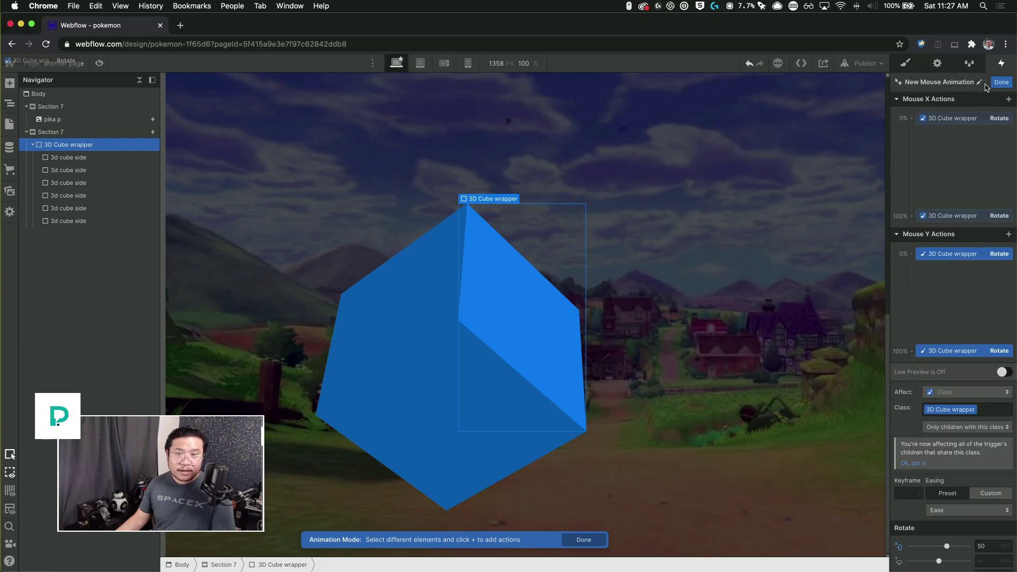
pyautogui.click(1001, 82)
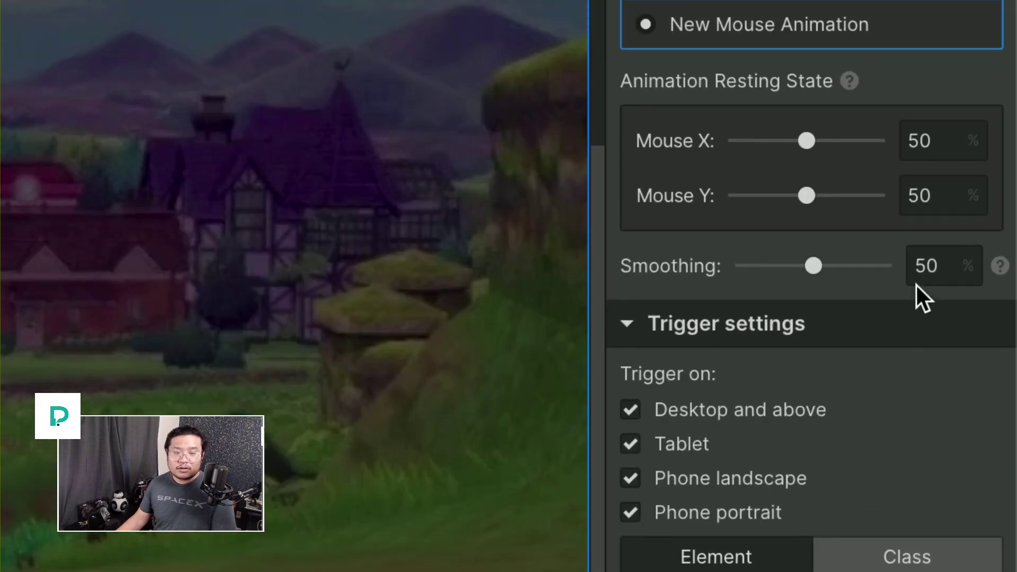
# - Increase the New Mouse Animation's smoothing slightly and preview the cube's rotation
pyautogui.moveTo(813, 265); pyautogui.dragTo(822, 265)
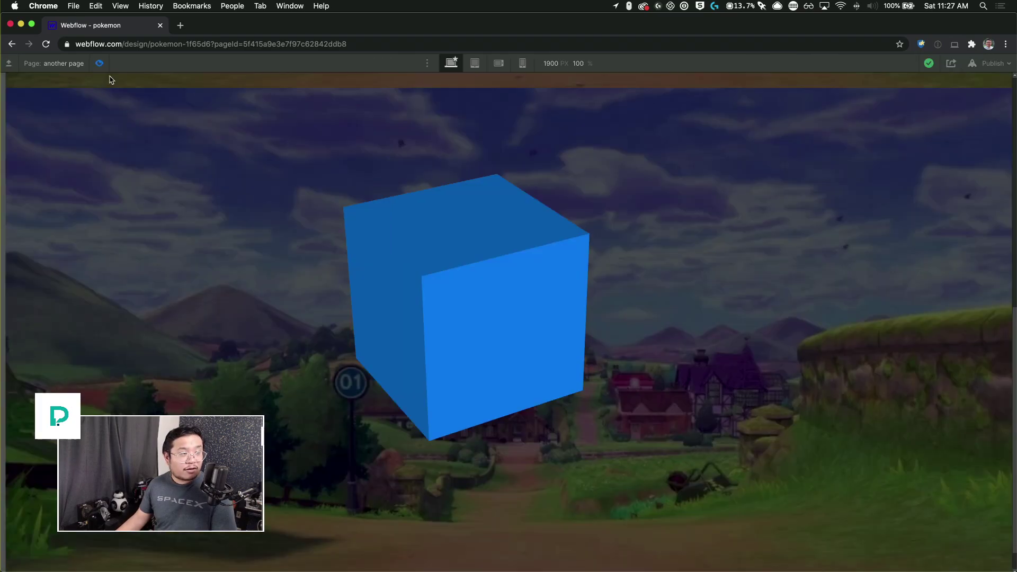
pyautogui.click(99, 63)
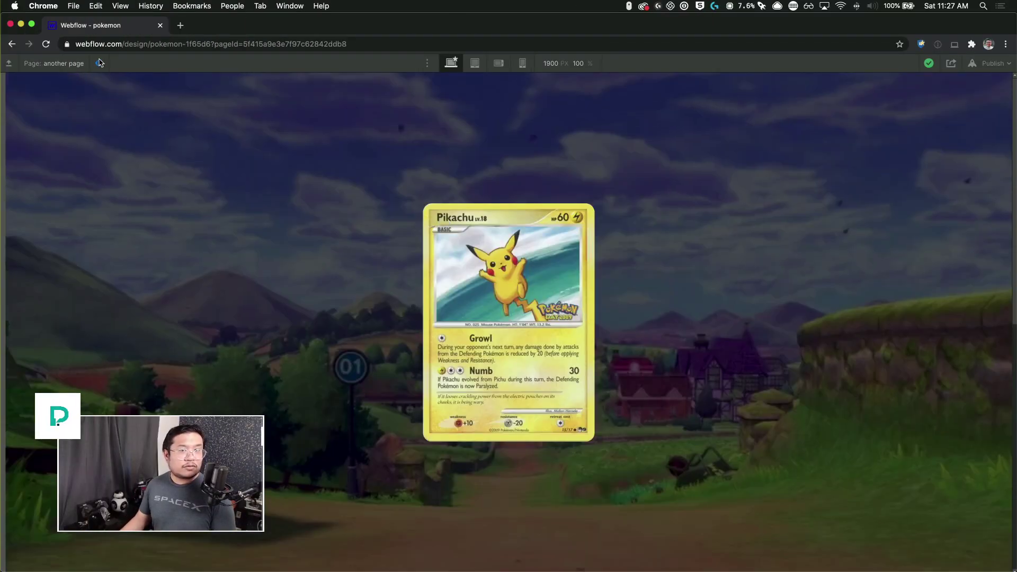
# - Select the pika p card image and check its existing interaction in the page preview
pyautogui.click(99, 63)
pyautogui.click(516, 289)
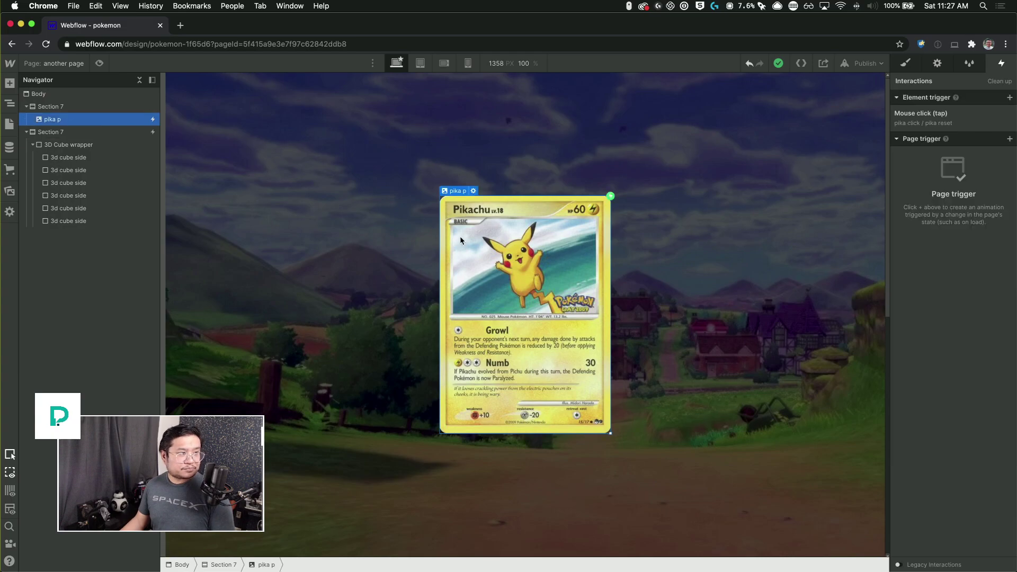
pyautogui.click(99, 63)
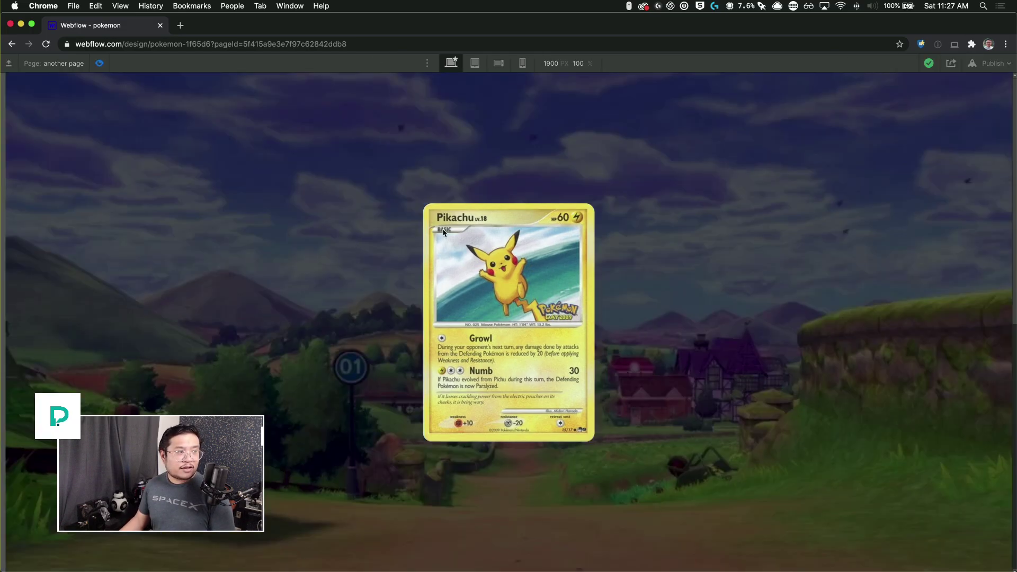
pyautogui.click(99, 63)
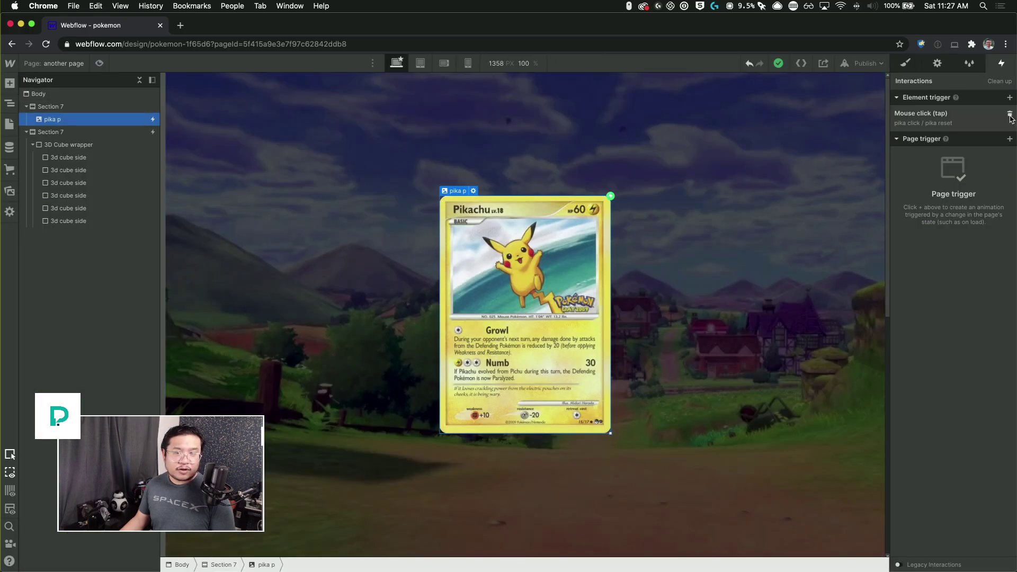
# - Delete the Mouse click (tap) trigger from pika p and select its parent Section 7
pyautogui.click(1010, 115)
pyautogui.click(1009, 97)
pyautogui.click(869, 144)
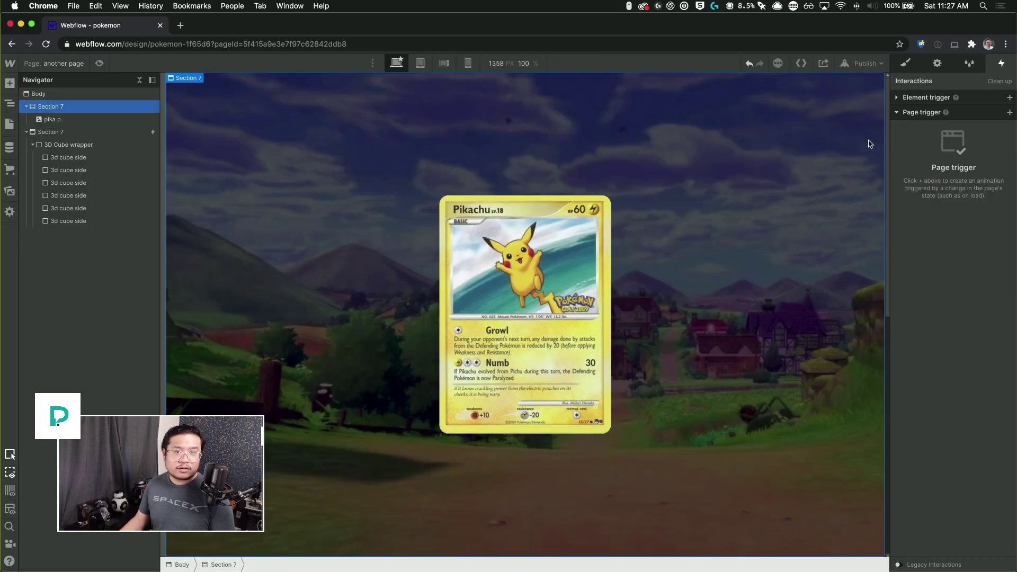
# - Add a Mouse move over element trigger to Section 7 that plays the pika p mouse animation, and preview it
pyautogui.click(1010, 98)
pyautogui.click(962, 145)
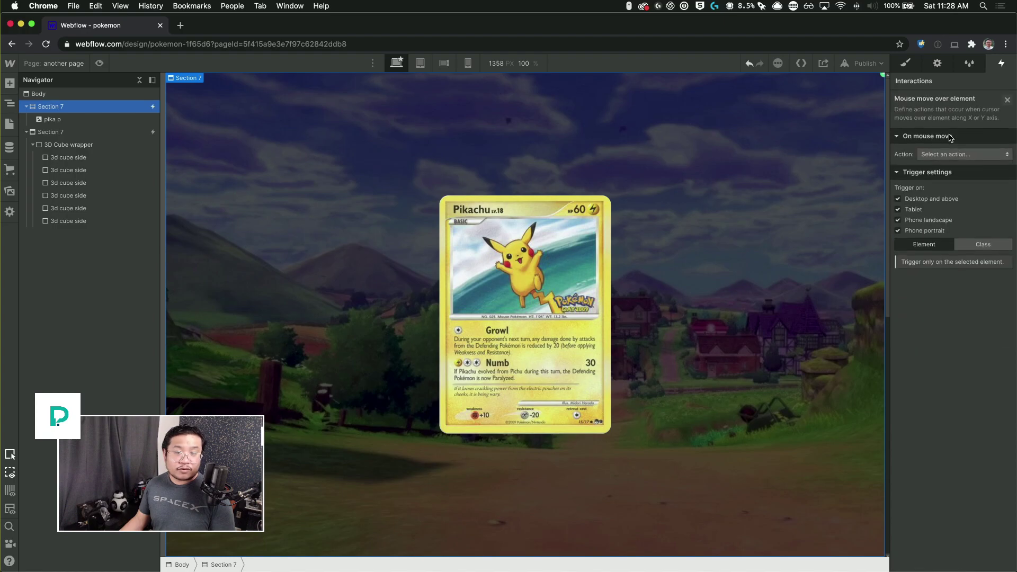
pyautogui.click(948, 154)
pyautogui.click(946, 181)
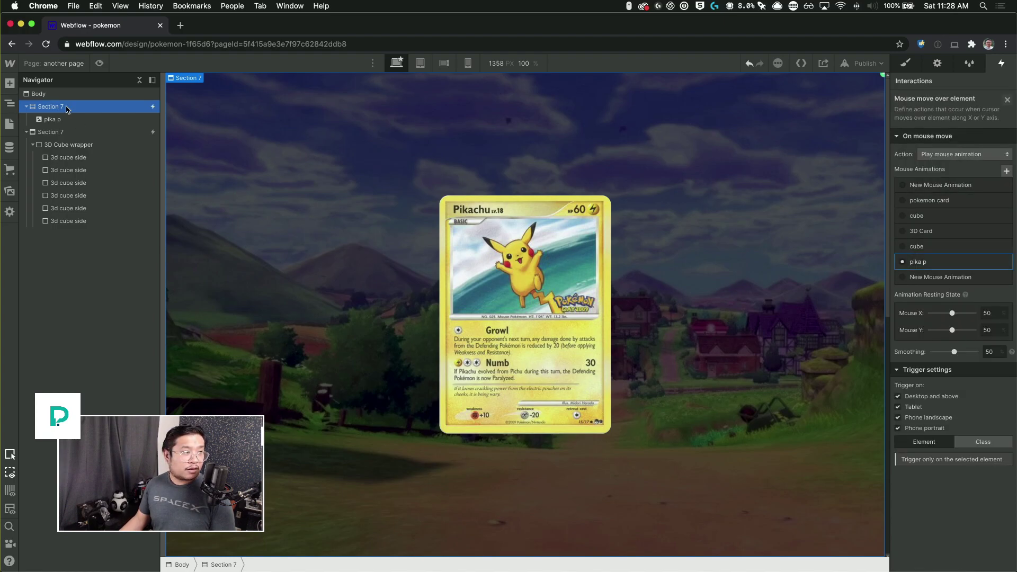
pyautogui.click(99, 63)
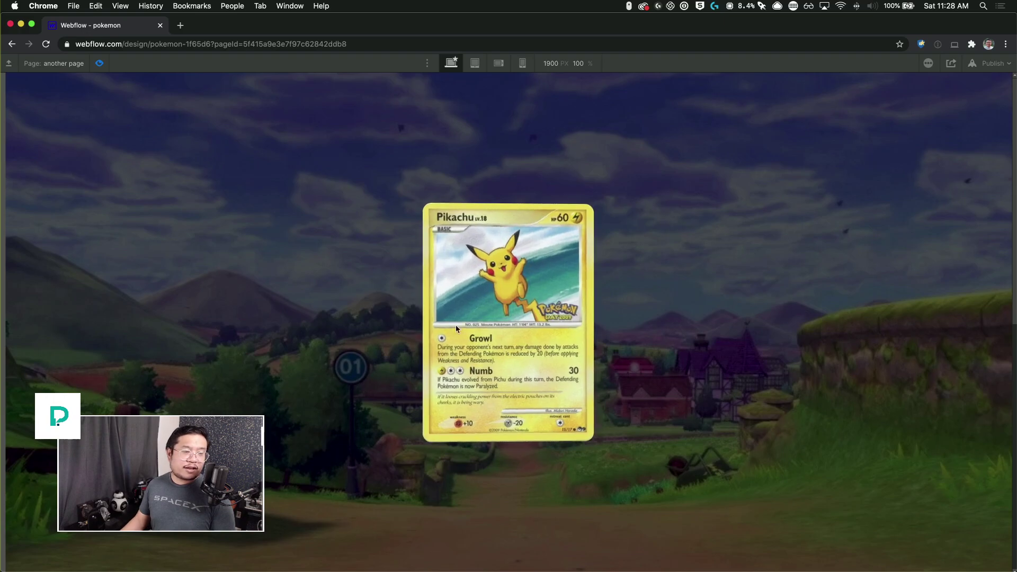
pyautogui.click(97, 63)
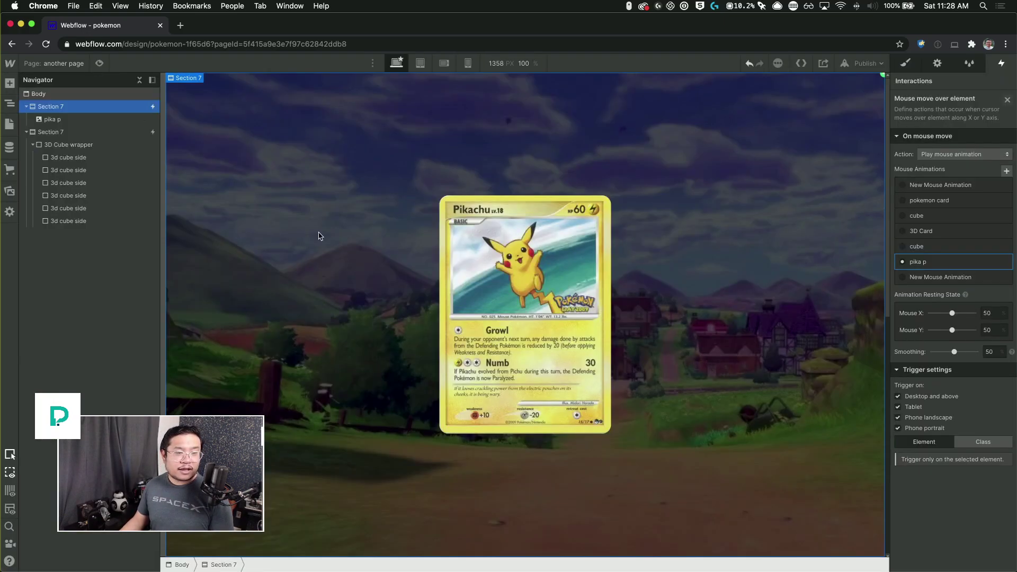
# - Edit the pika p mouse animation and set the card's Y rotation at the 0% Mouse X keyframe to -115 degrees
pyautogui.click(938, 265)
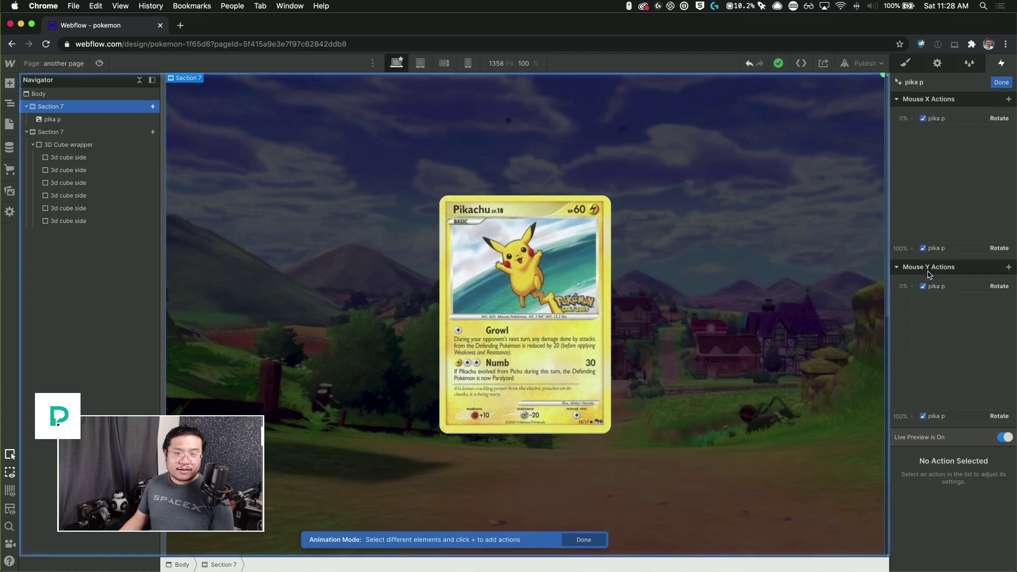
pyautogui.click(934, 119)
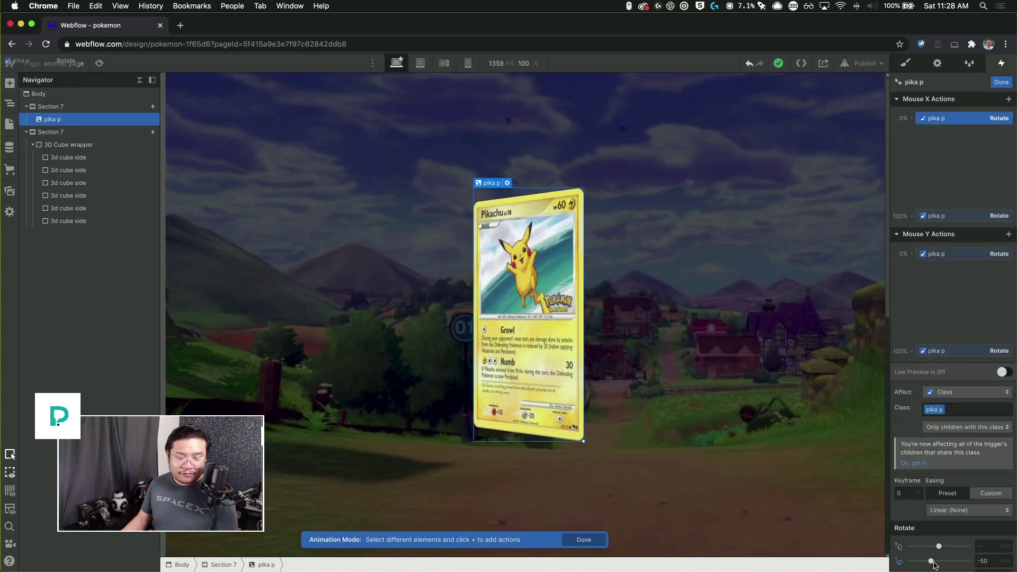
pyautogui.moveTo(931, 561); pyautogui.dragTo(920, 561)
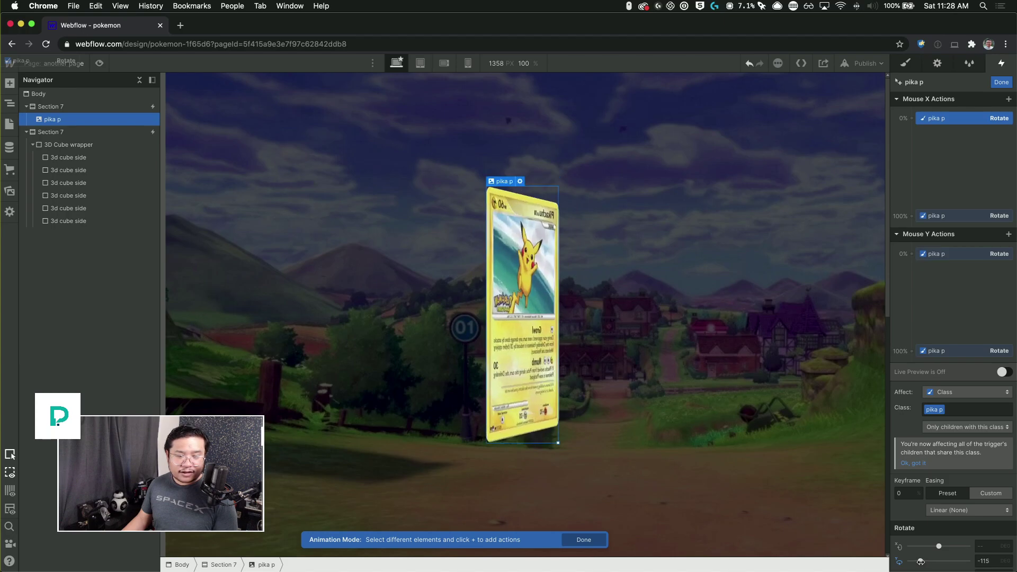
# - Set the card's Y rotation at the 100% Mouse X keyframe to 115 degrees and preview the turning card
pyautogui.click(945, 217)
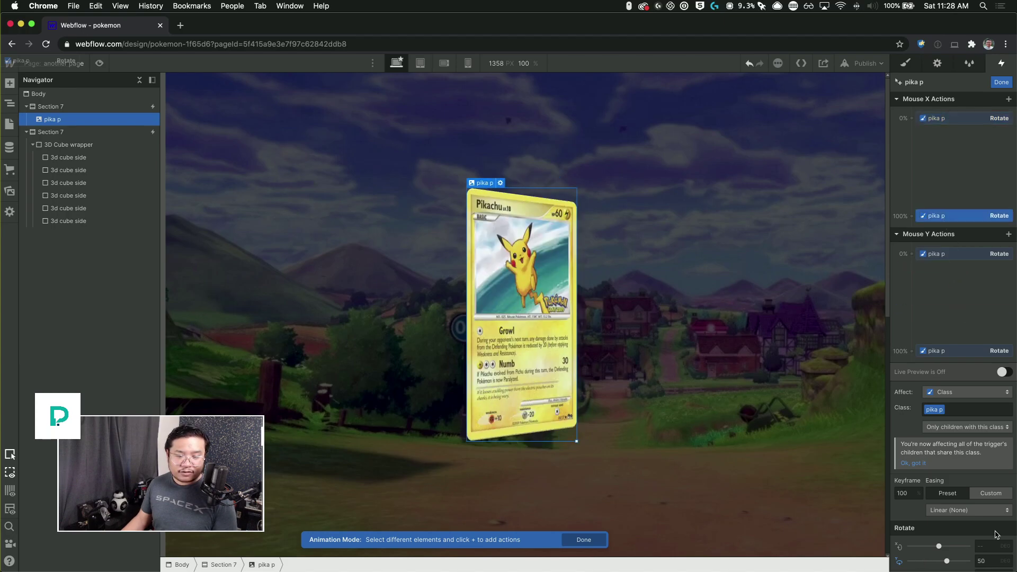
pyautogui.write('115')
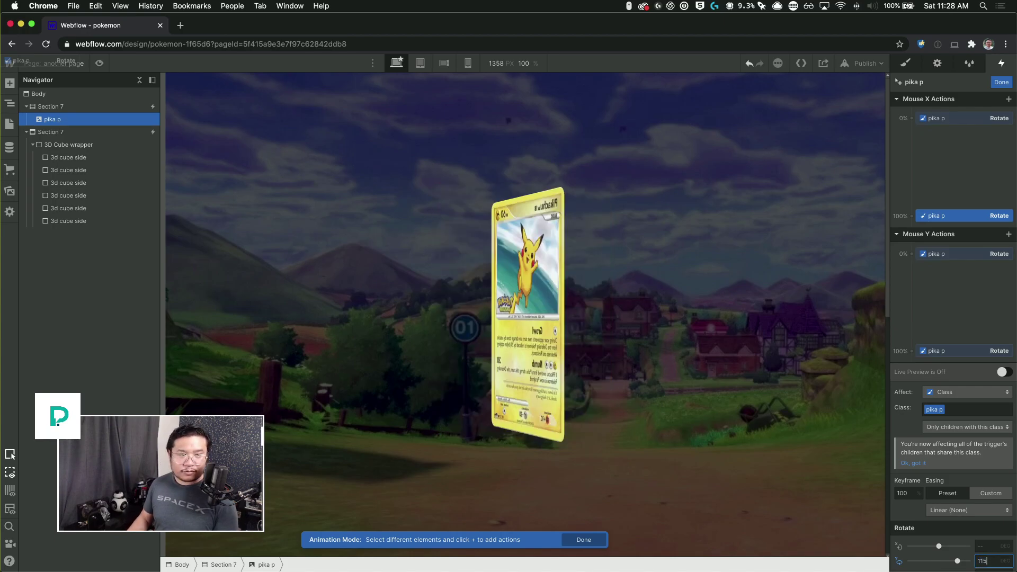
pyautogui.moveTo(957, 562); pyautogui.dragTo(955, 560)
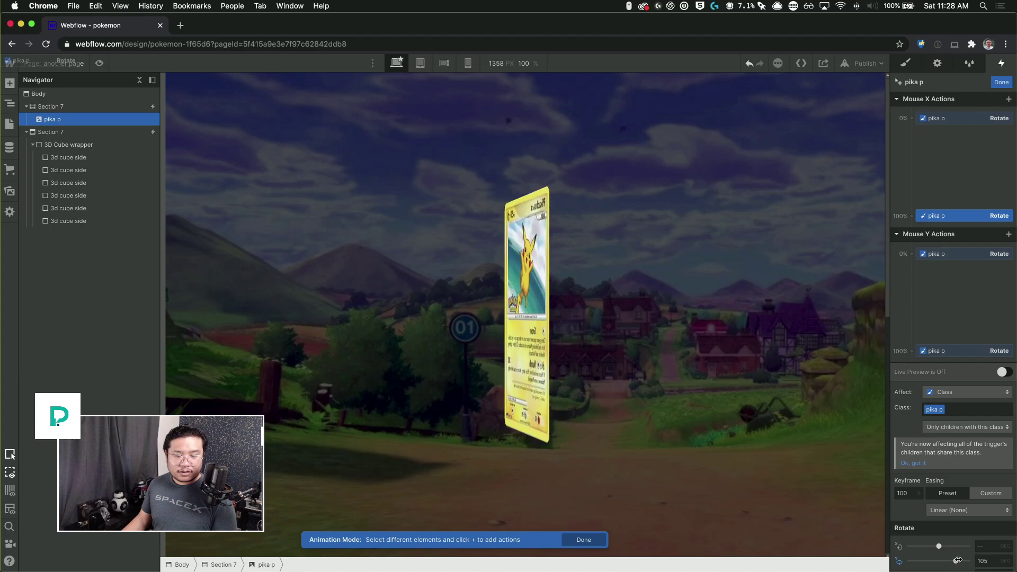
pyautogui.write('115')
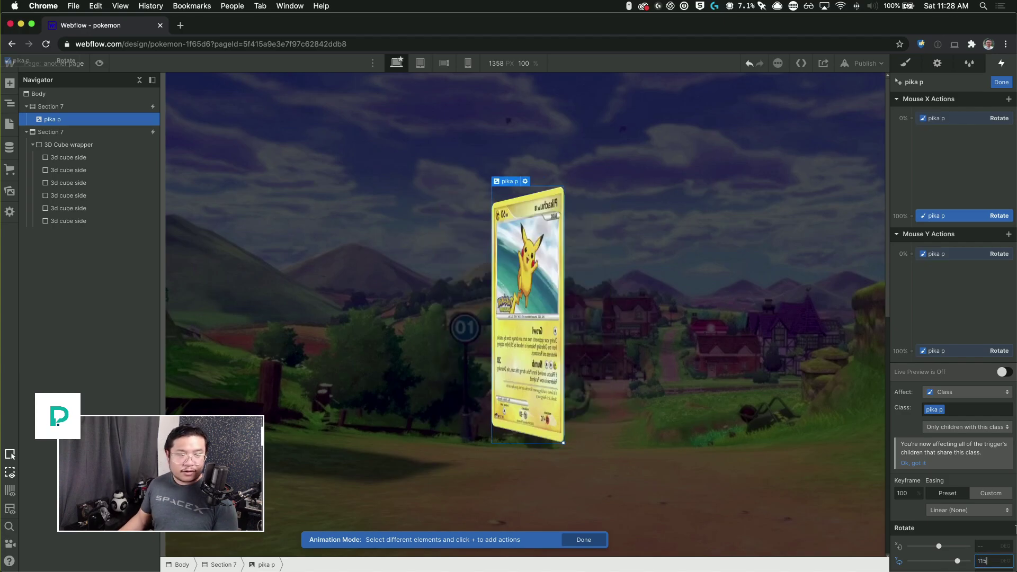
pyautogui.click(99, 63)
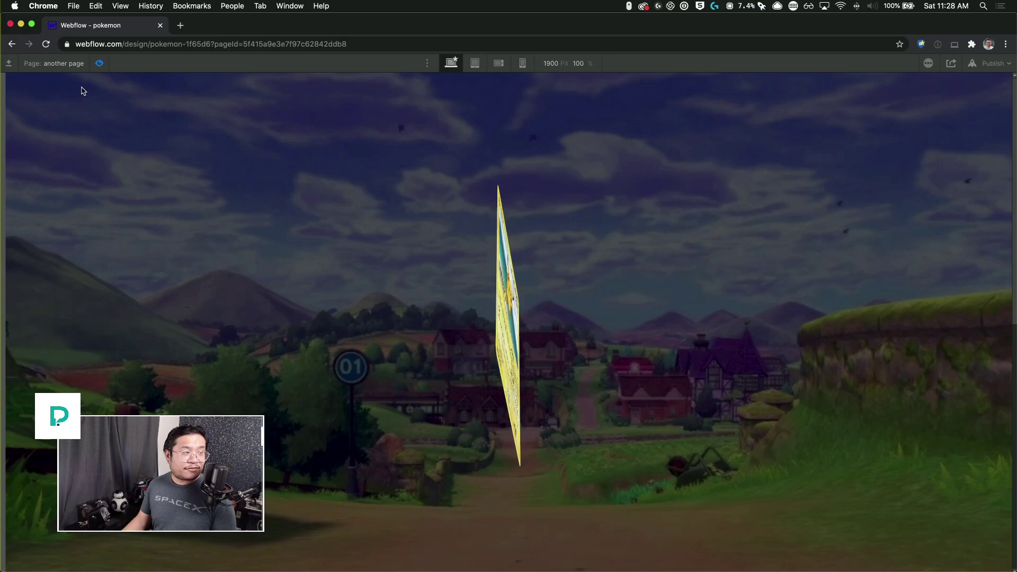
pyautogui.click(98, 64)
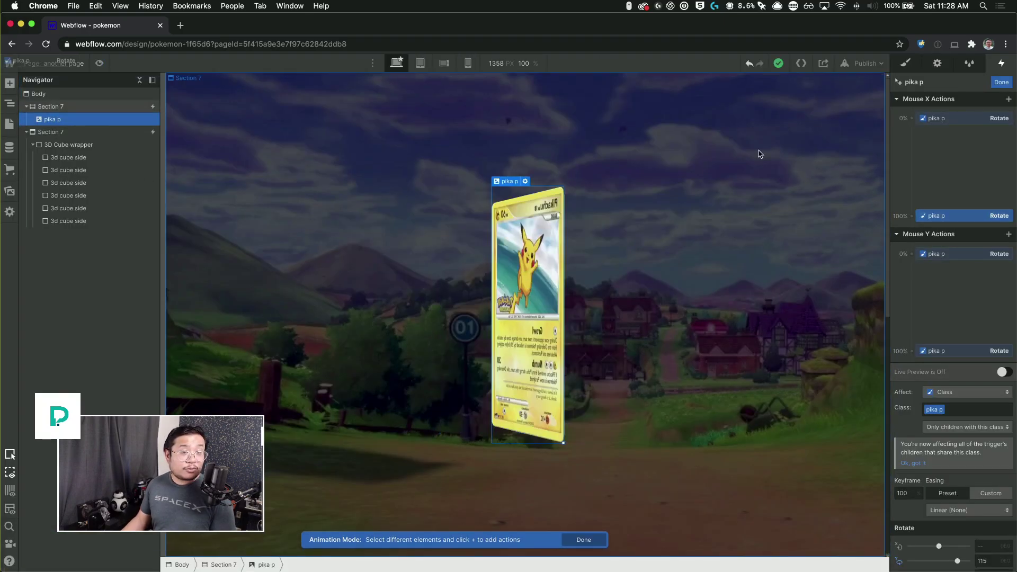
# - Set the backface visibility to Hidden in pika p's transform settings
pyautogui.click(907, 64)
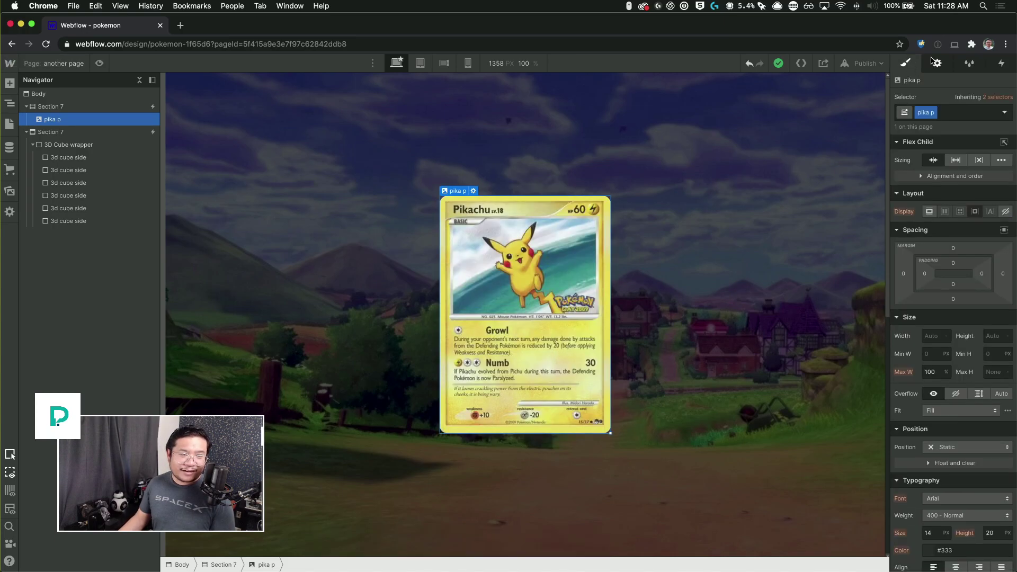
pyautogui.scroll(-7, 964, 388)
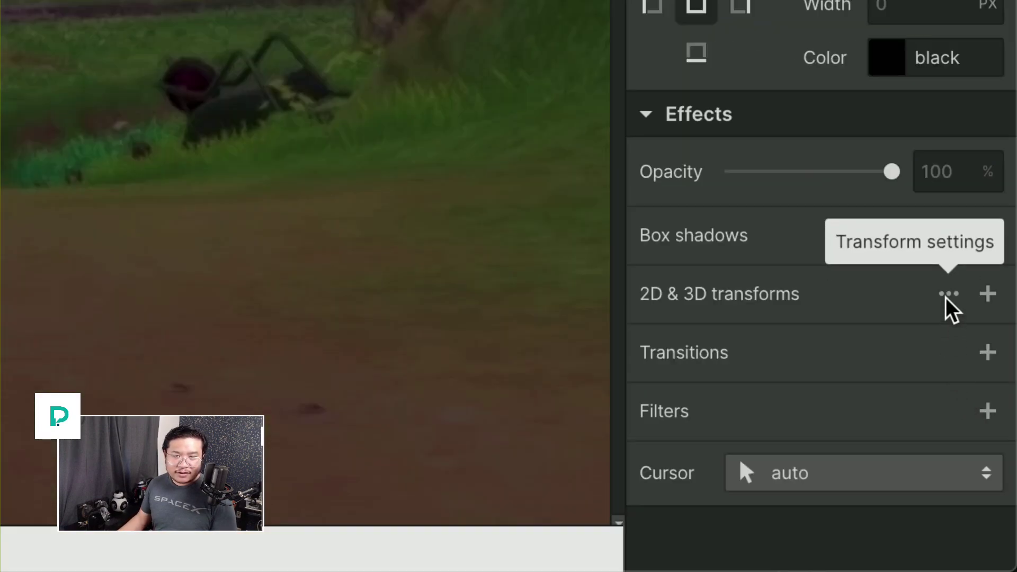
pyautogui.click(947, 296)
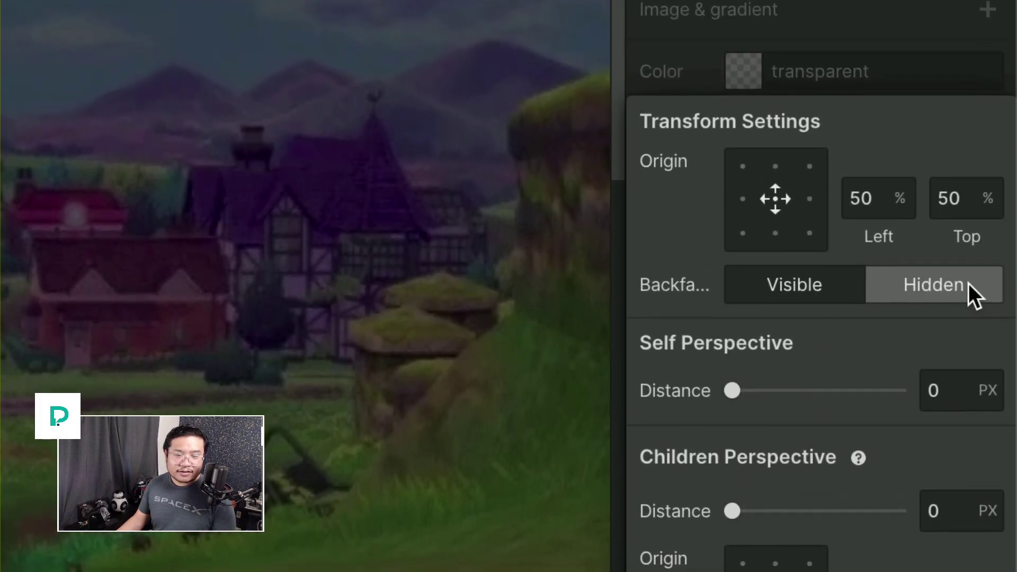
pyautogui.click(971, 300)
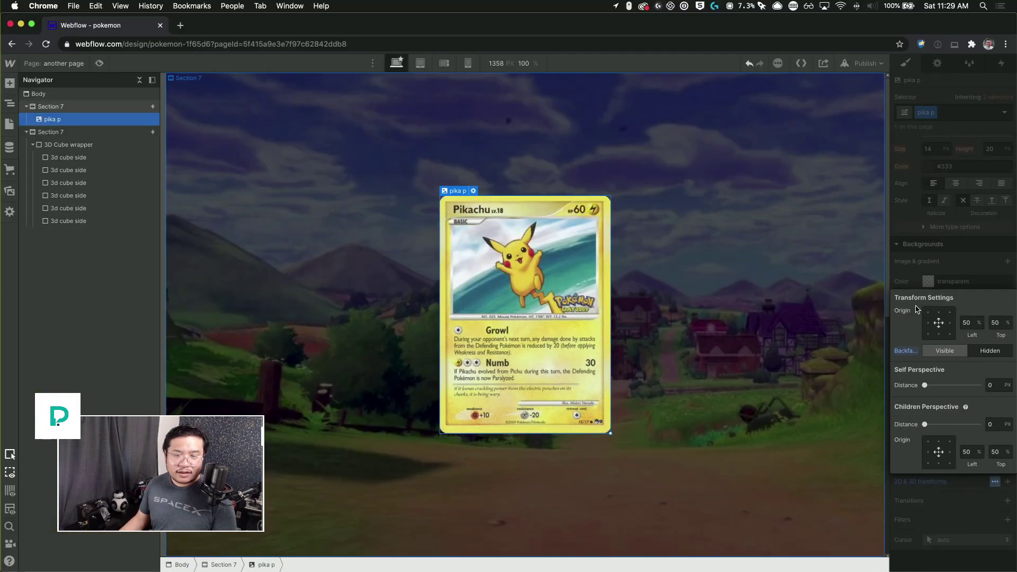
# - Set pika p's background color to #336f87, sampled from the card's blue artwork, and preview the turning card
pyautogui.click(964, 270)
pyautogui.click(930, 283)
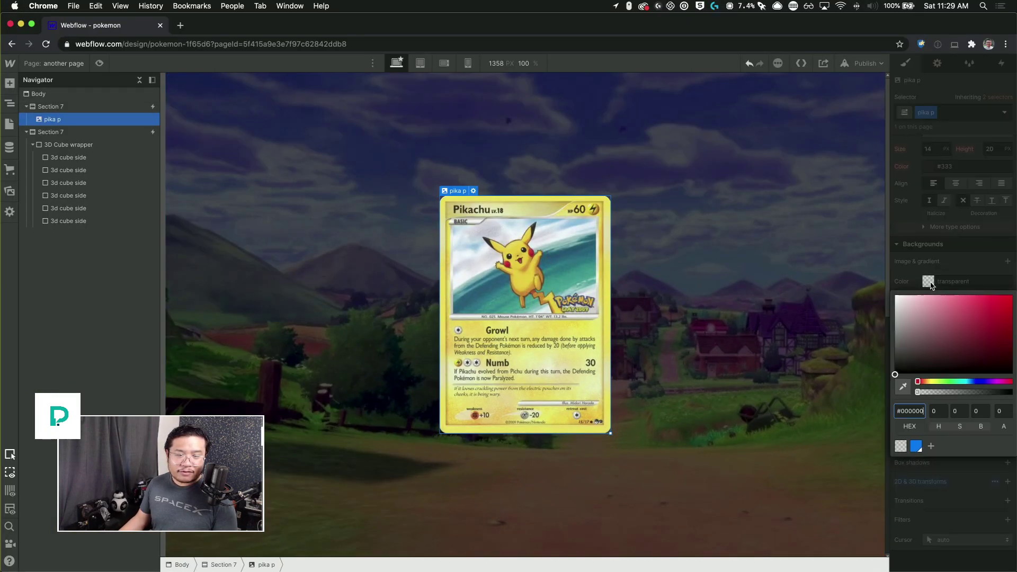
pyautogui.click(921, 335)
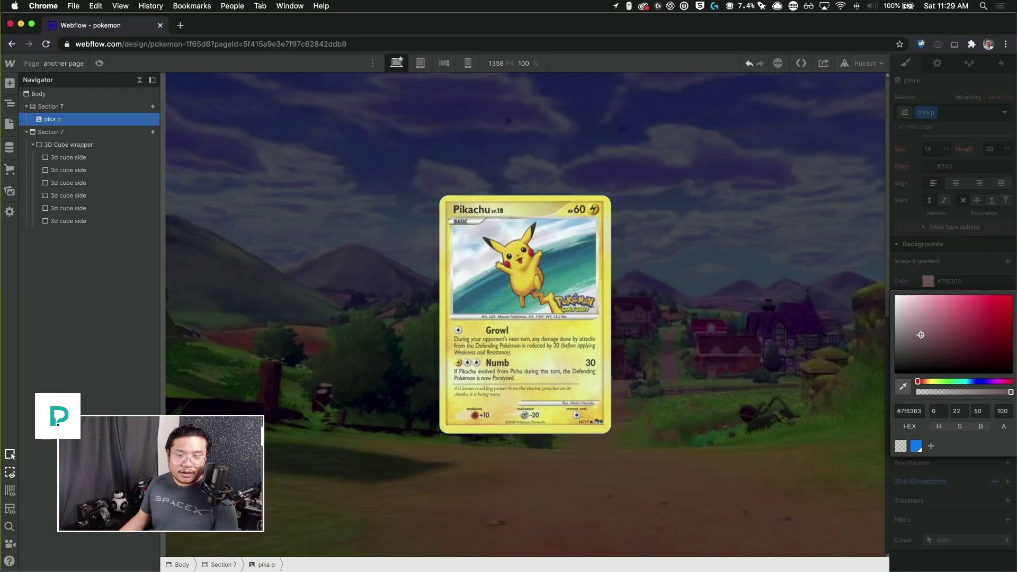
pyautogui.click(902, 387)
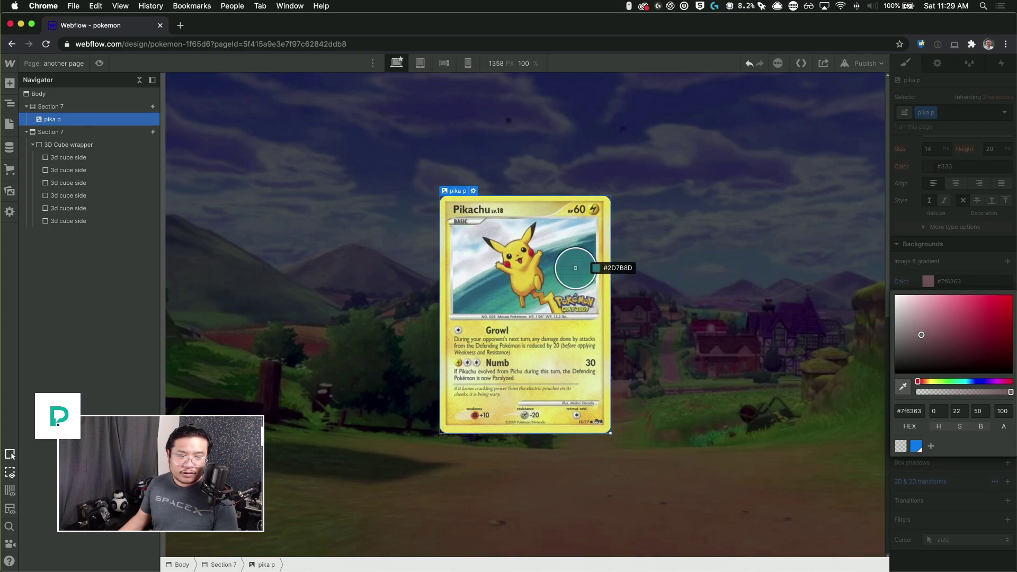
pyautogui.click(589, 242)
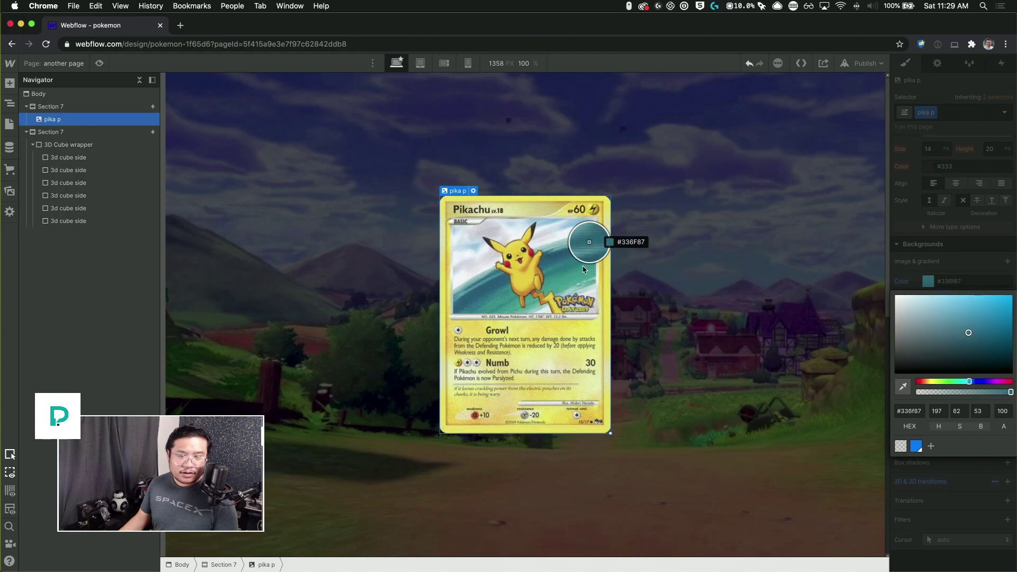
pyautogui.click(968, 270)
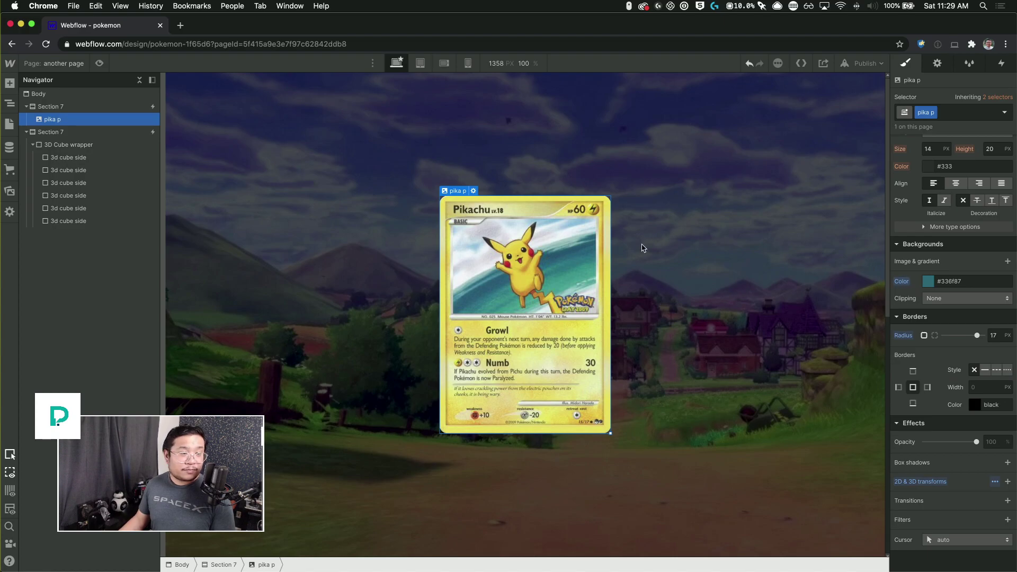
pyautogui.click(99, 64)
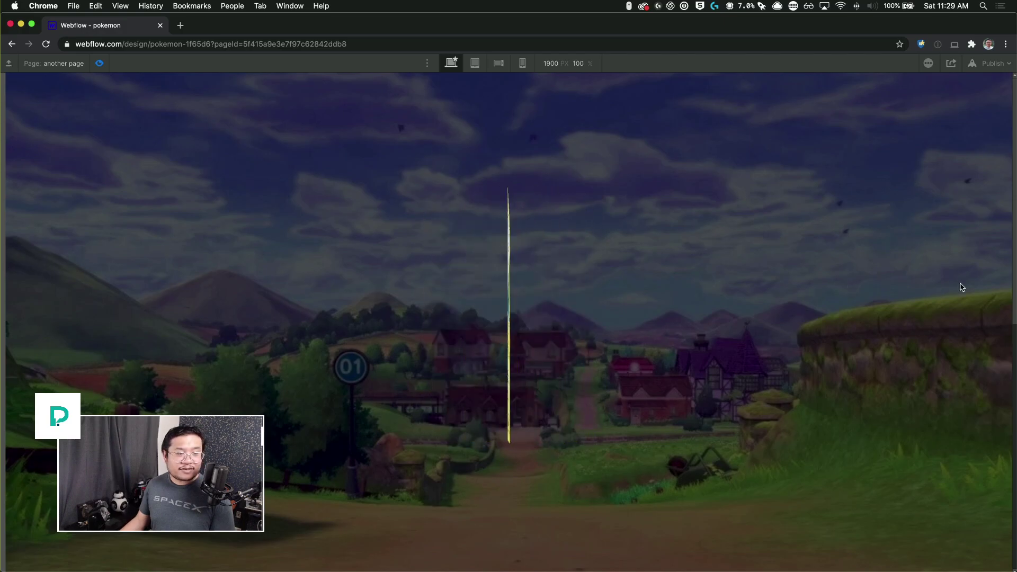
pyautogui.click(100, 63)
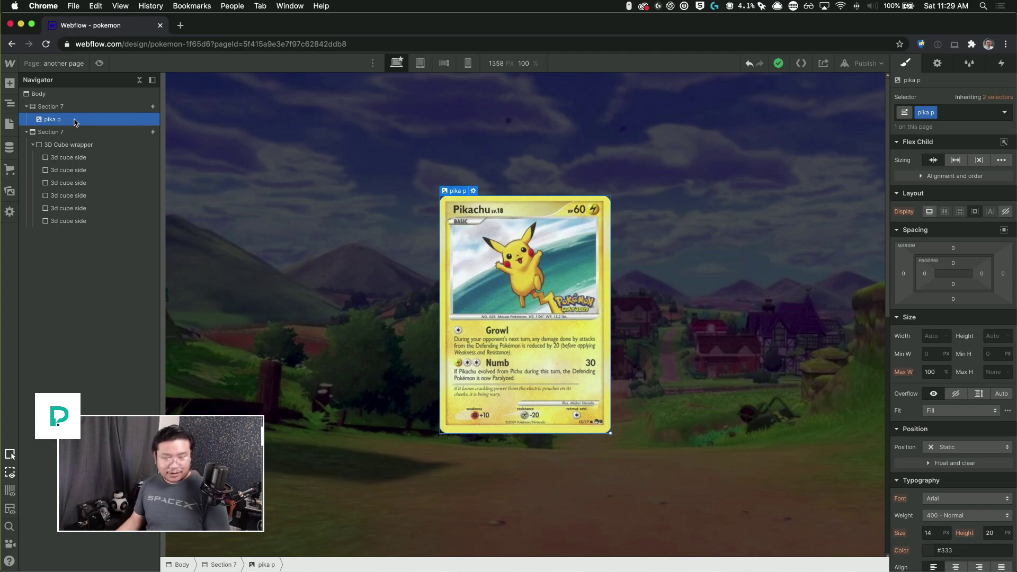
# - Add a Div Block to the first Section 7 and nest the pika p image inside it
pyautogui.press('cmd+k')
pyautogui.write('div')
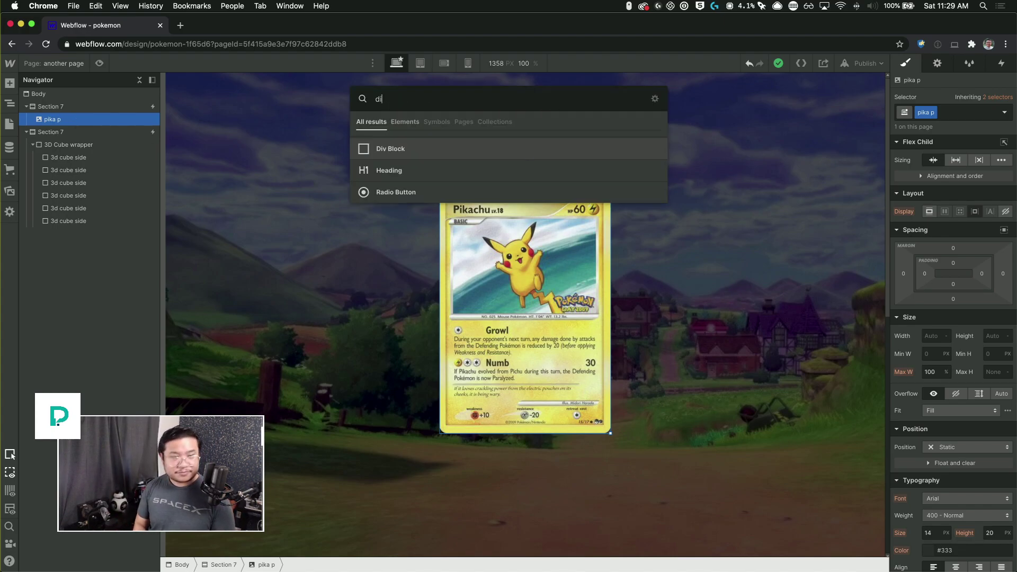
pyautogui.press('Return')
pyautogui.moveTo(60, 124); pyautogui.dragTo(63, 133)
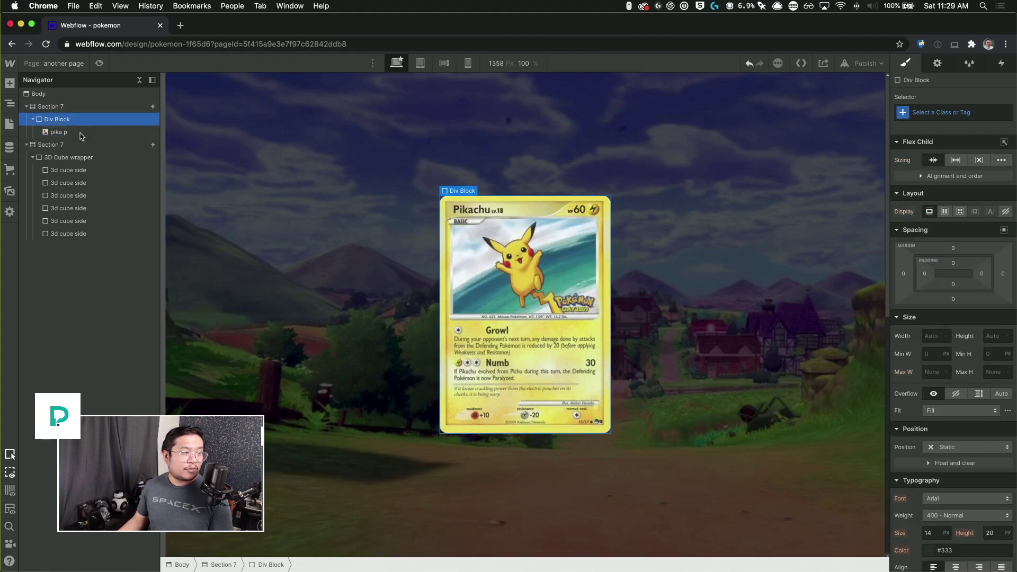
# - Remove the pika p class from the nested card image
pyautogui.click(106, 131)
pyautogui.click(934, 112)
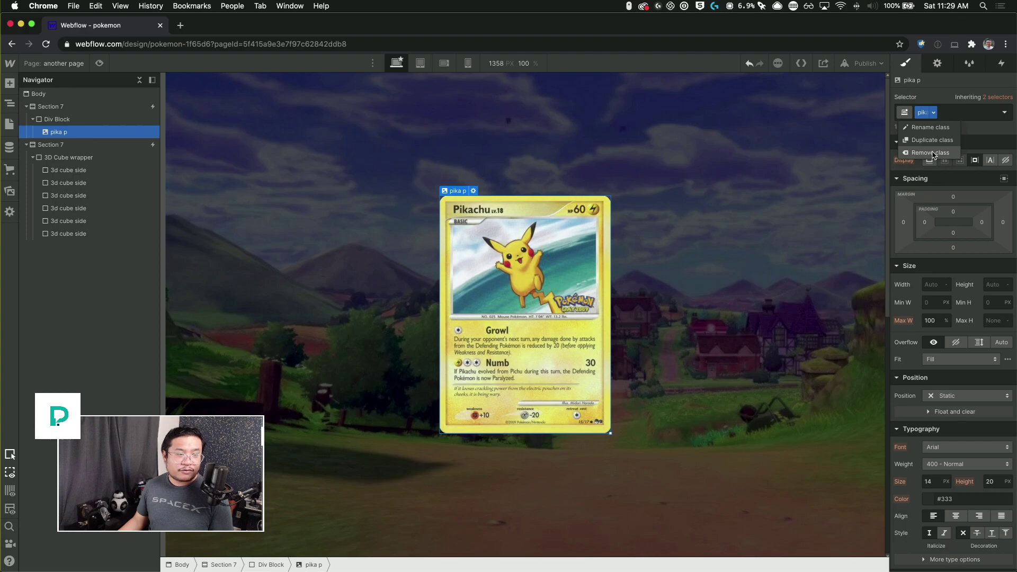
pyautogui.click(932, 153)
# - Apply the existing pika p class to the Div Block around the image, with overflow Hidden and position Relative
pyautogui.click(56, 120)
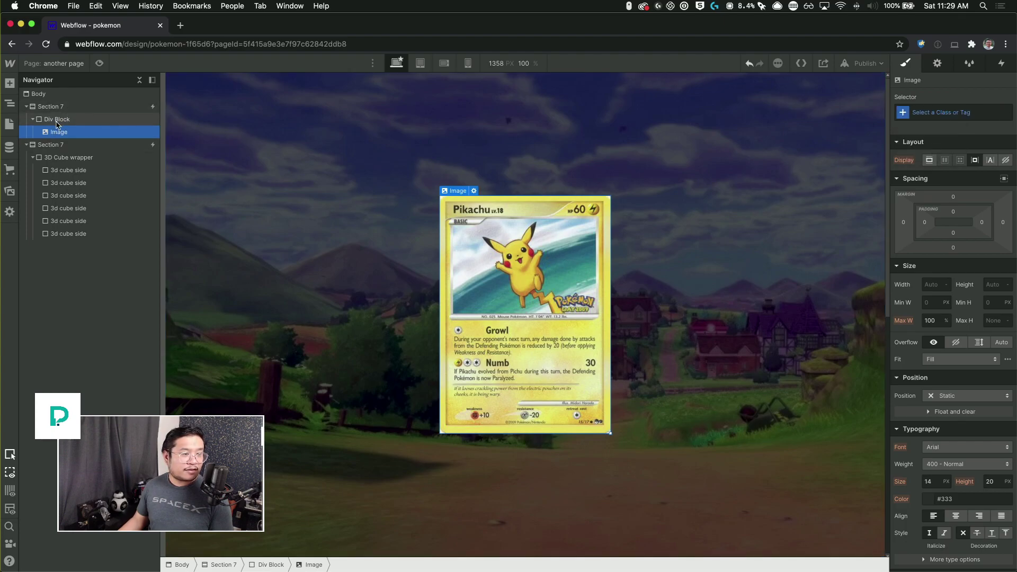
pyautogui.click(950, 112)
pyautogui.write('pika')
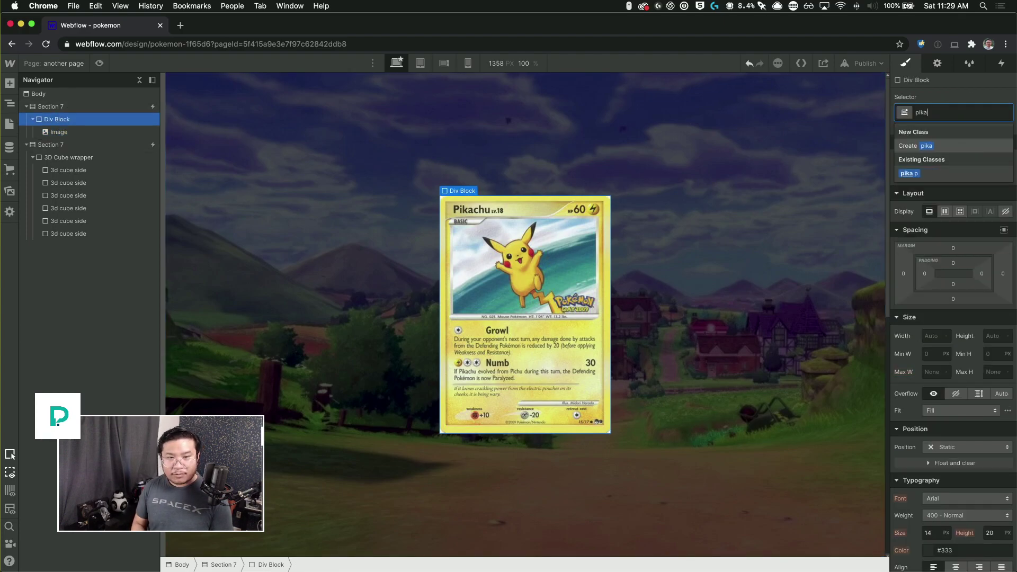
pyautogui.press('Down')
pyautogui.press('Return')
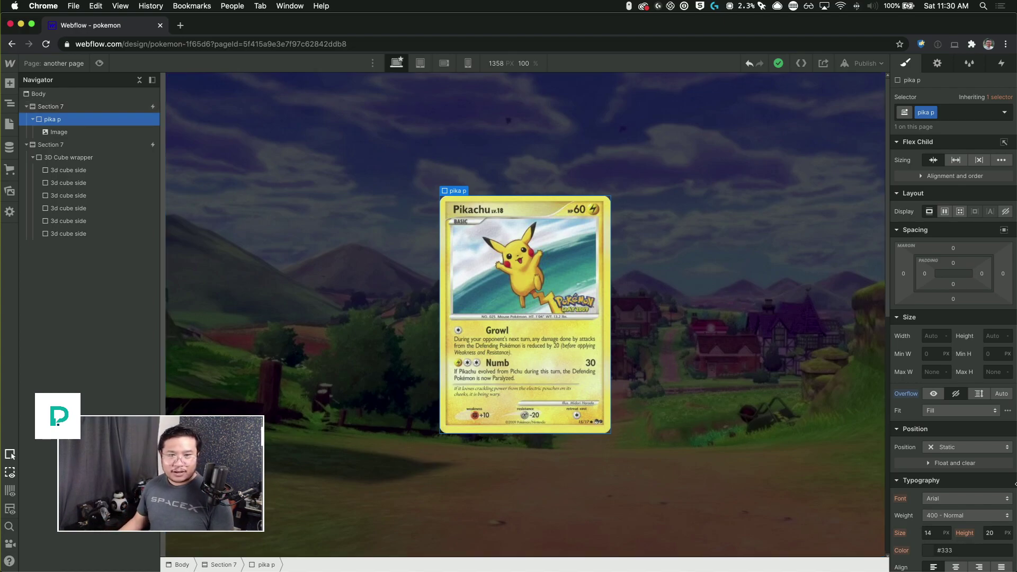
pyautogui.click(956, 447)
pyautogui.click(949, 460)
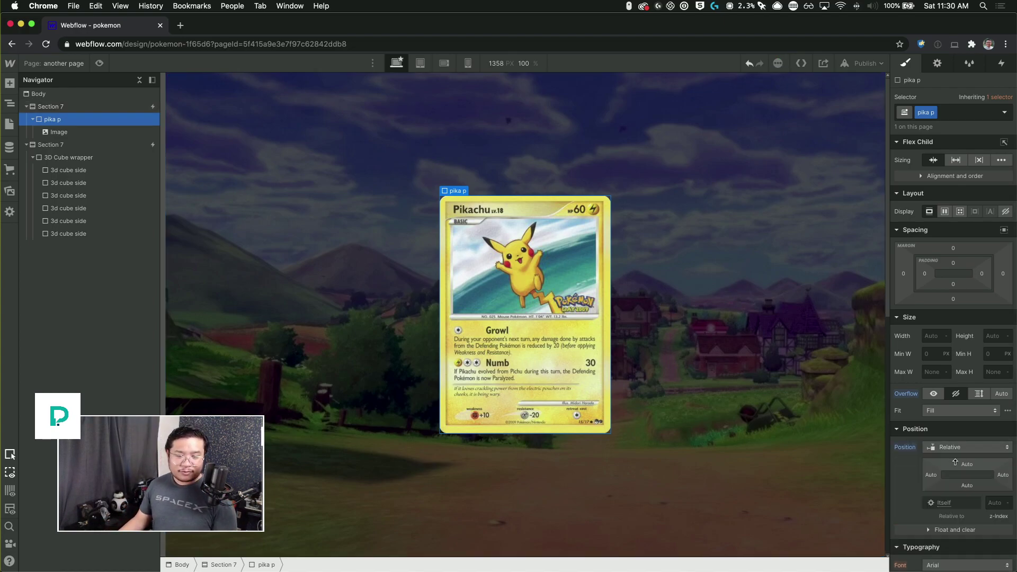
# - Add a Div Block after the image inside pika p and position it Absolute, covering the full card
pyautogui.click(485, 270)
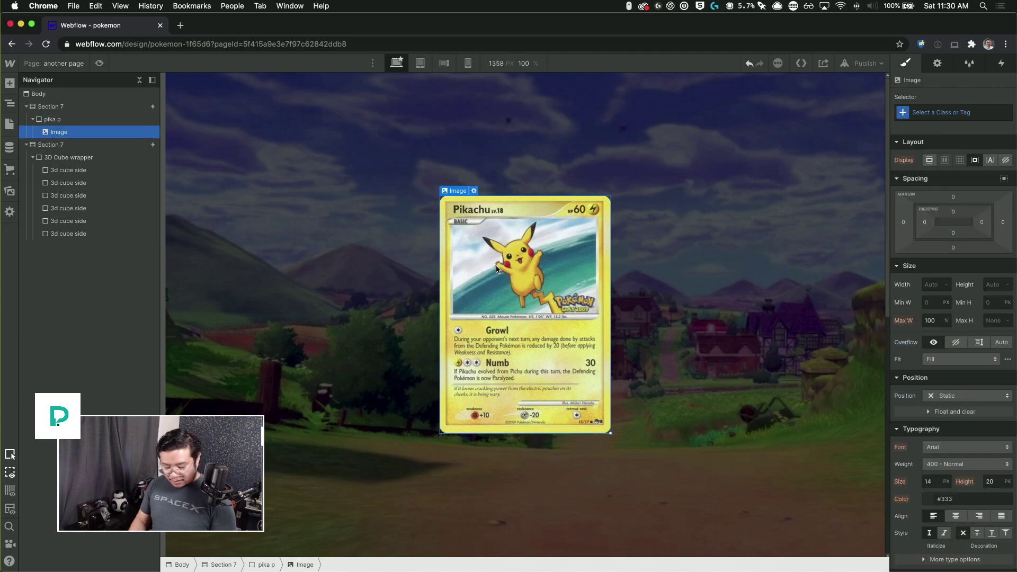
pyautogui.press('super+e')
pyautogui.write('div')
pyautogui.press('Return')
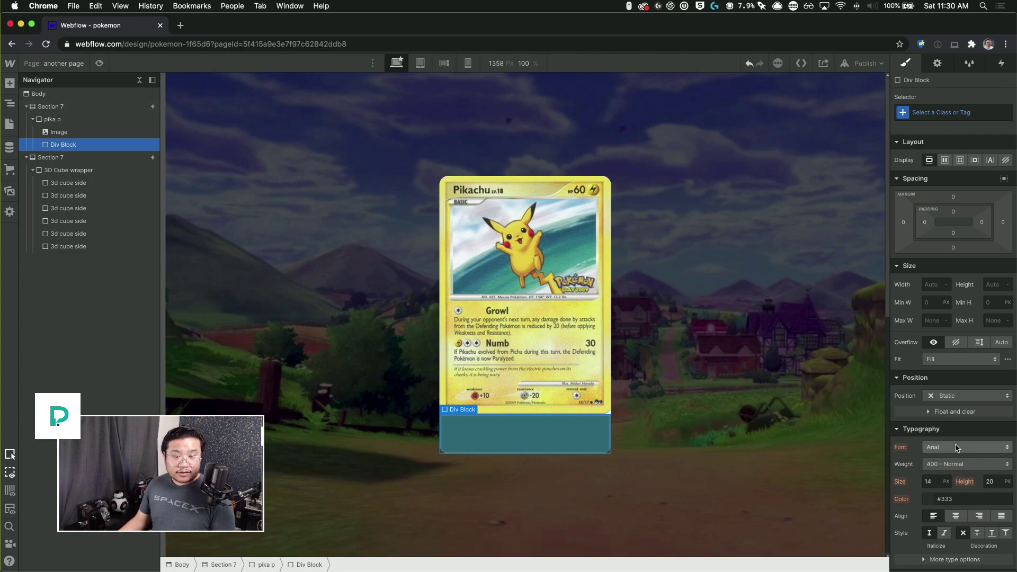
pyautogui.click(941, 396)
pyautogui.click(942, 424)
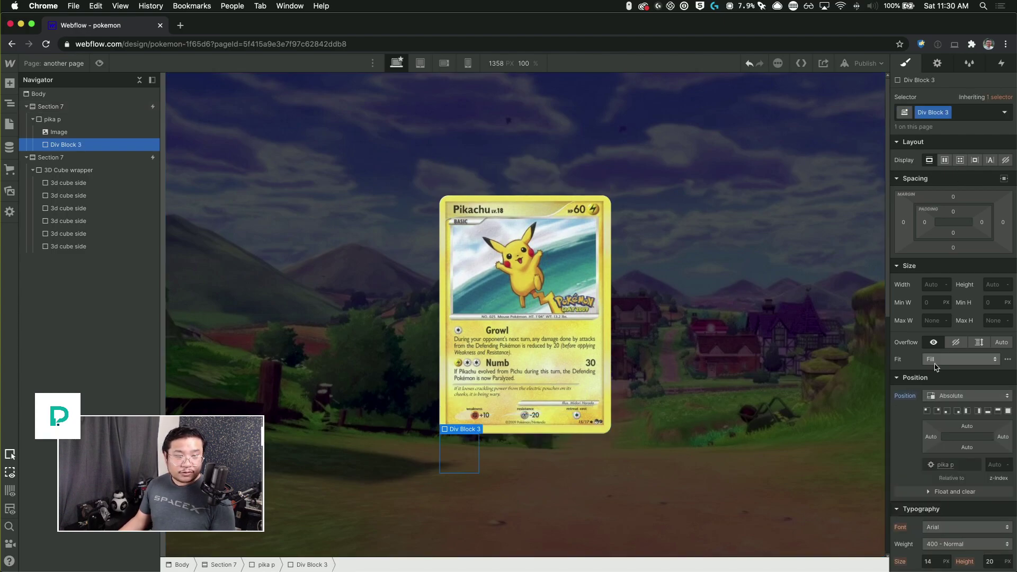
pyautogui.click(1008, 411)
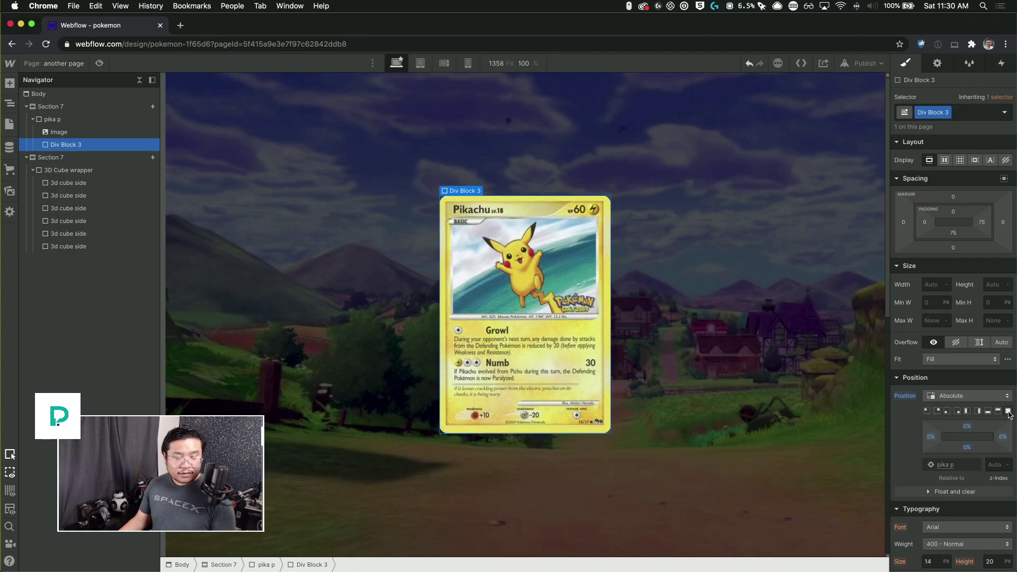
# - Add a Rotate transform to Div Block 3 with the Y rotation set to 180 degrees
pyautogui.scroll(-10, 923, 480)
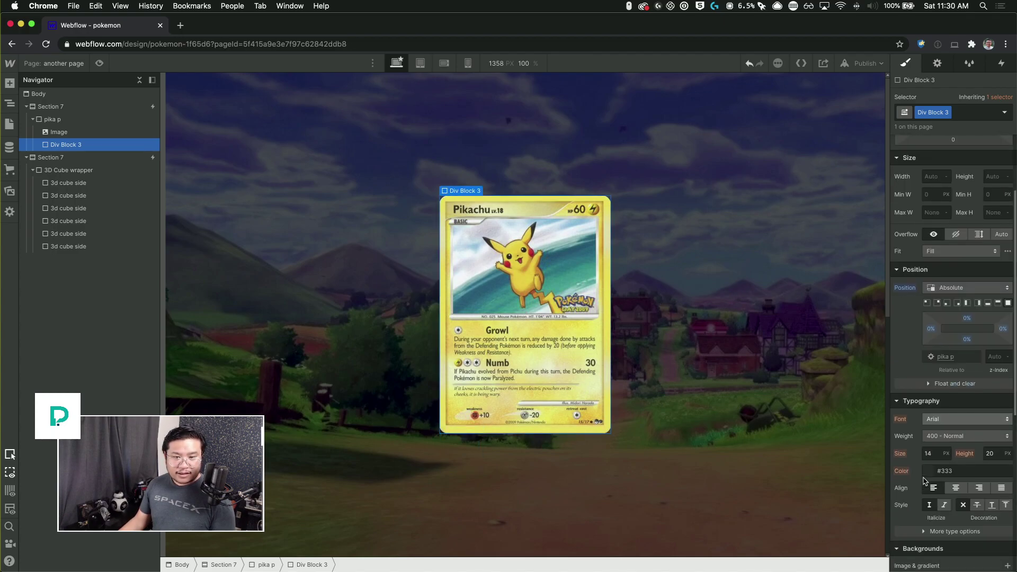
pyautogui.scroll(-3, 924, 481)
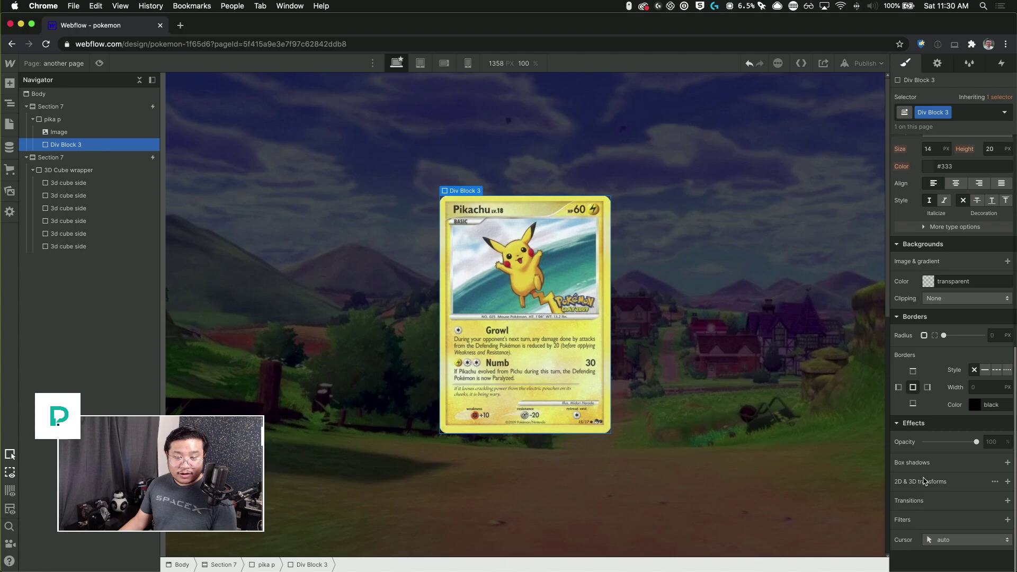
pyautogui.click(1008, 483)
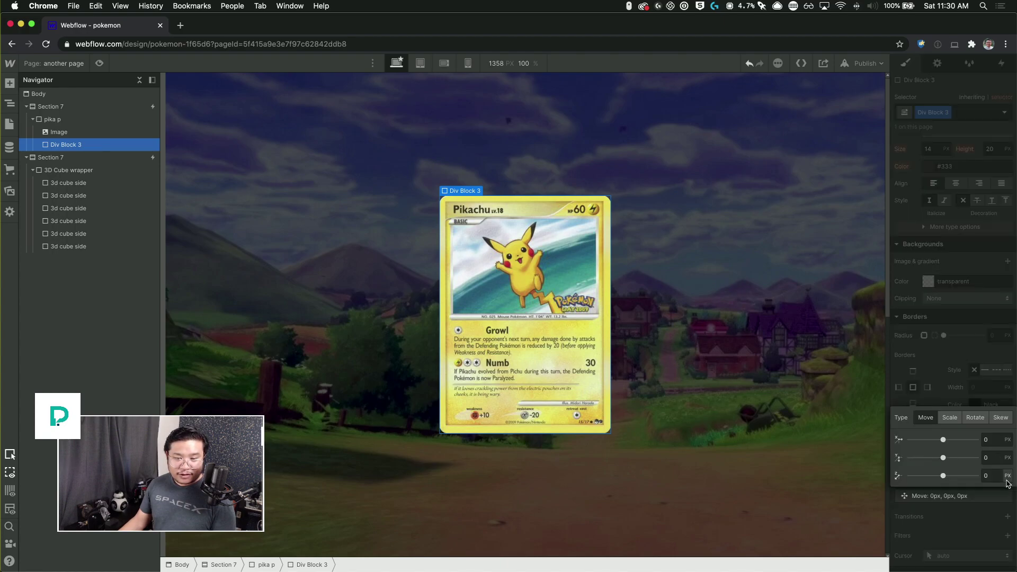
pyautogui.click(975, 418)
pyautogui.click(989, 459)
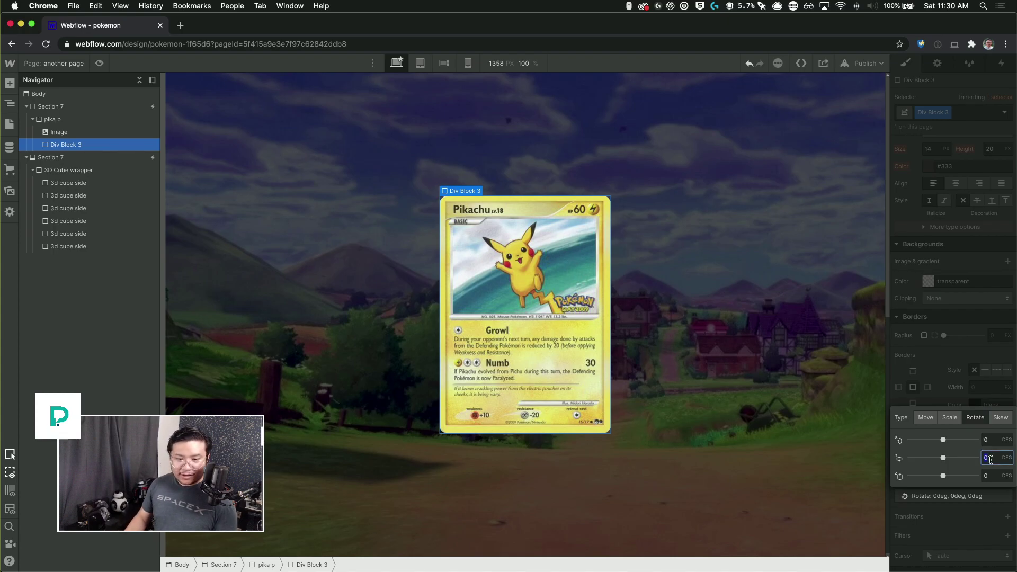
pyautogui.write('180')
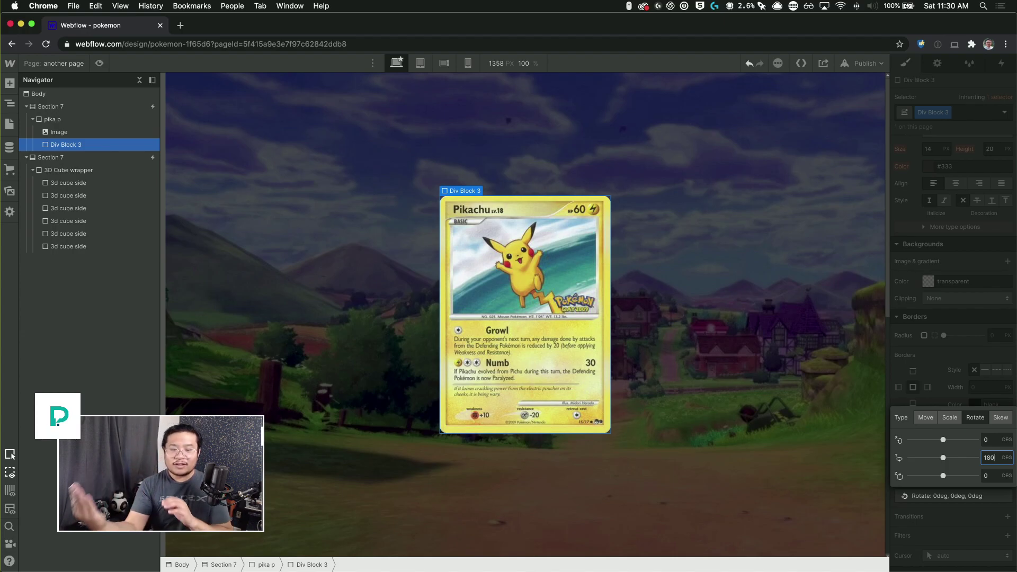
pyautogui.press('Return')
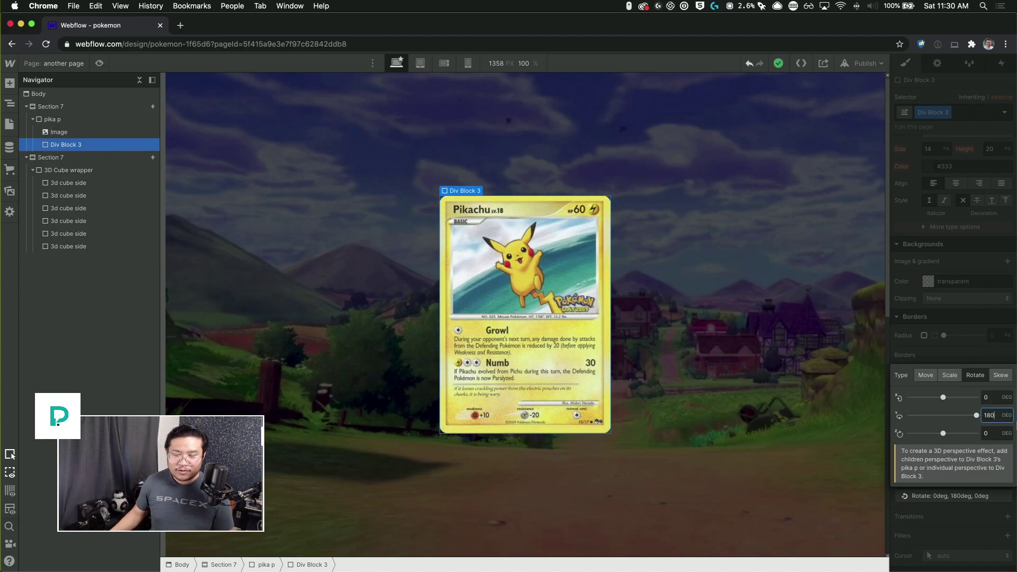
pyautogui.click(957, 354)
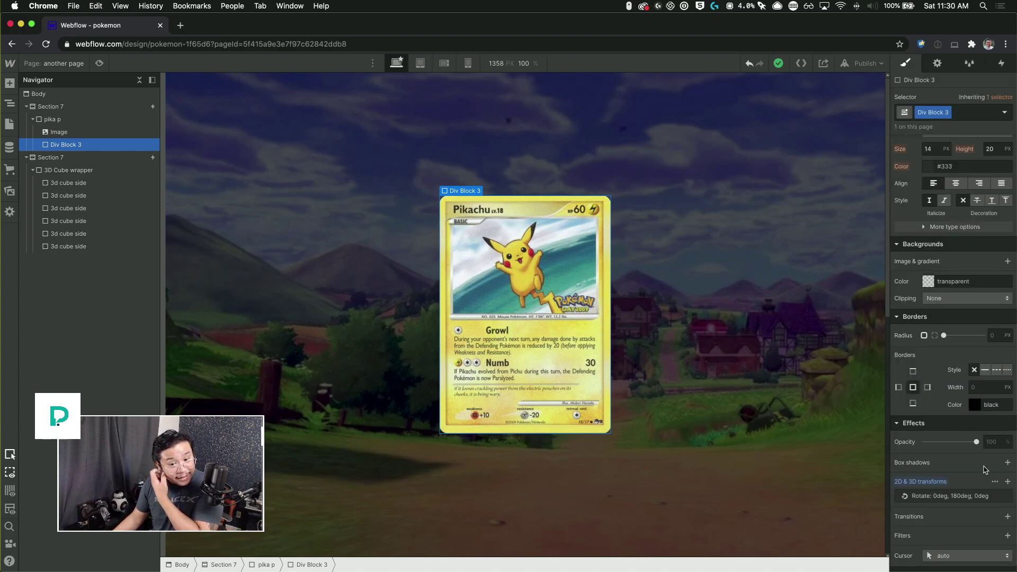
# - Set the backface visibility to Hidden in Div Block 3's transform settings
pyautogui.click(994, 482)
pyautogui.click(982, 355)
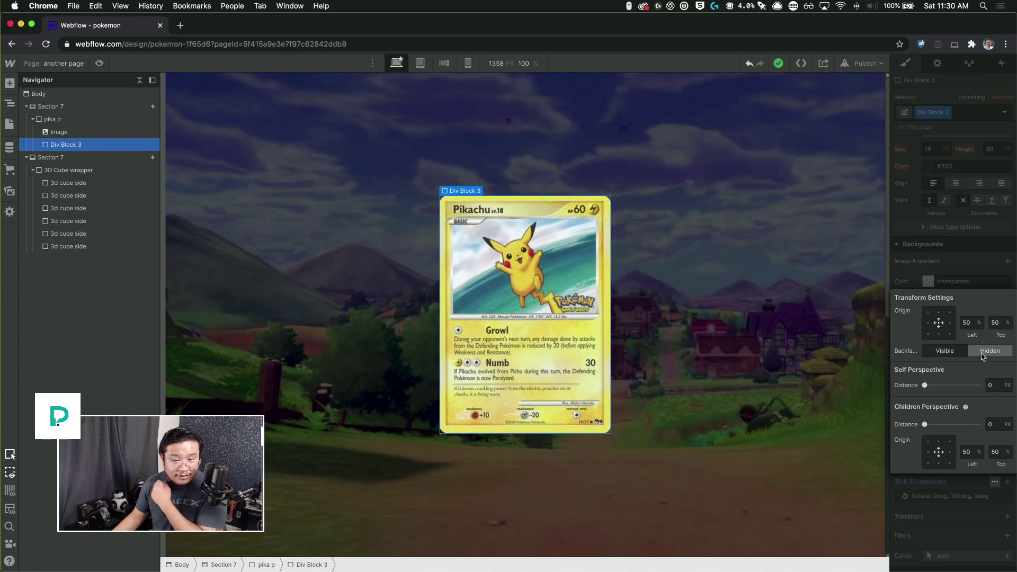
pyautogui.click(983, 354)
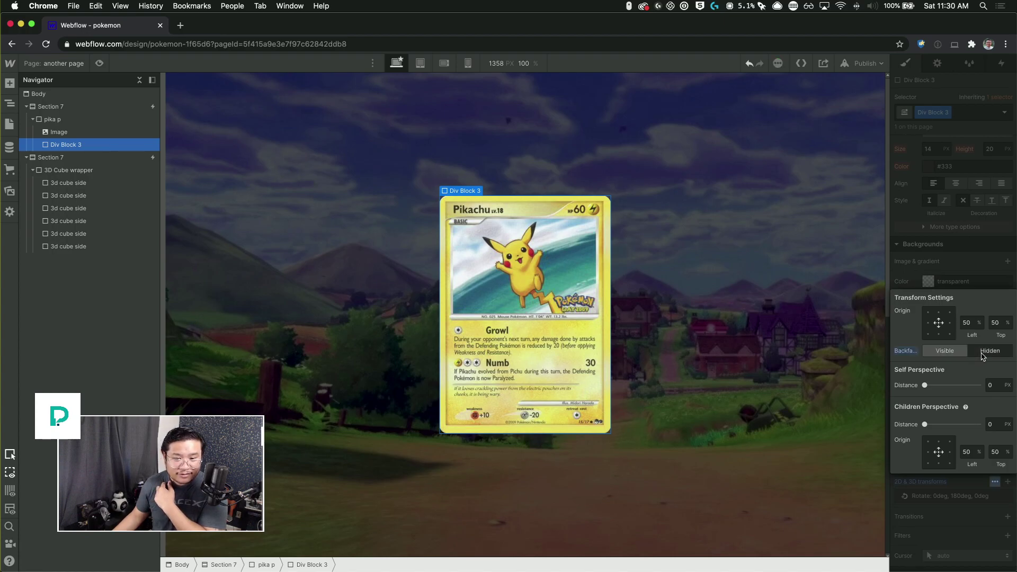
pyautogui.click(974, 271)
# - Set Div Block 3's background color to #358a91, sampled from the card artwork, and preview the card in Section 7
pyautogui.click(929, 282)
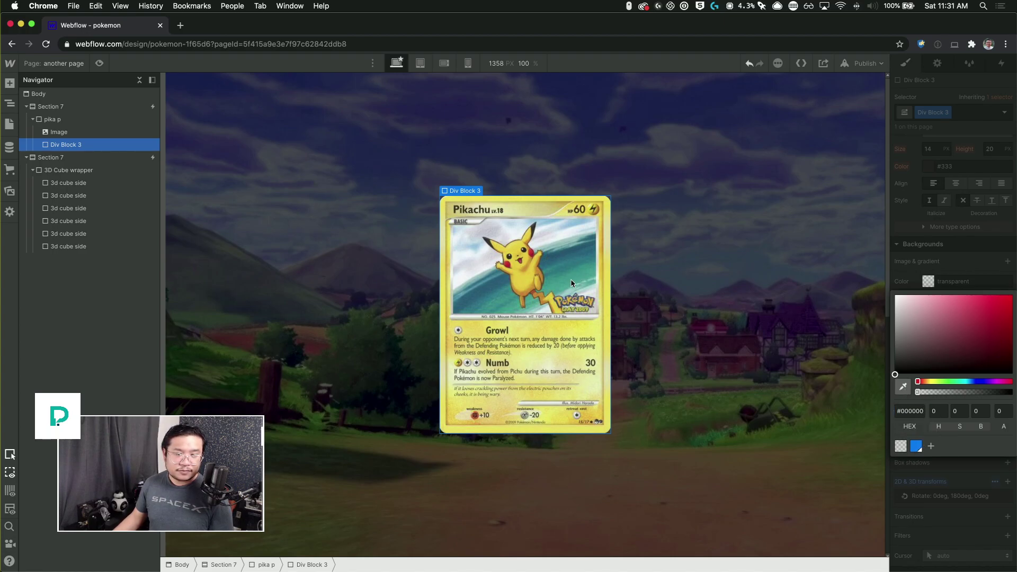
pyautogui.click(590, 274)
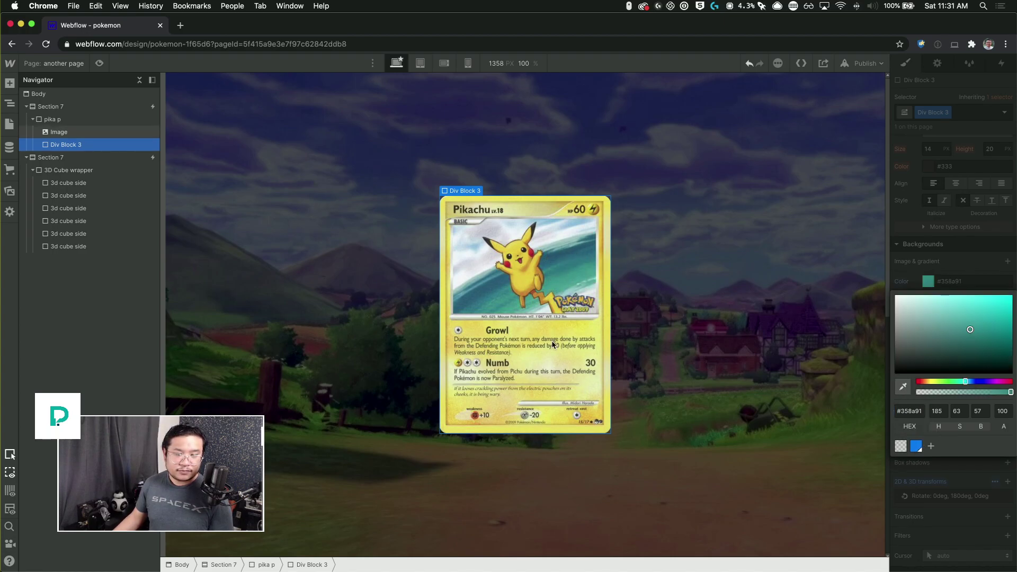
pyautogui.click(974, 266)
pyautogui.scroll(10, 973, 270)
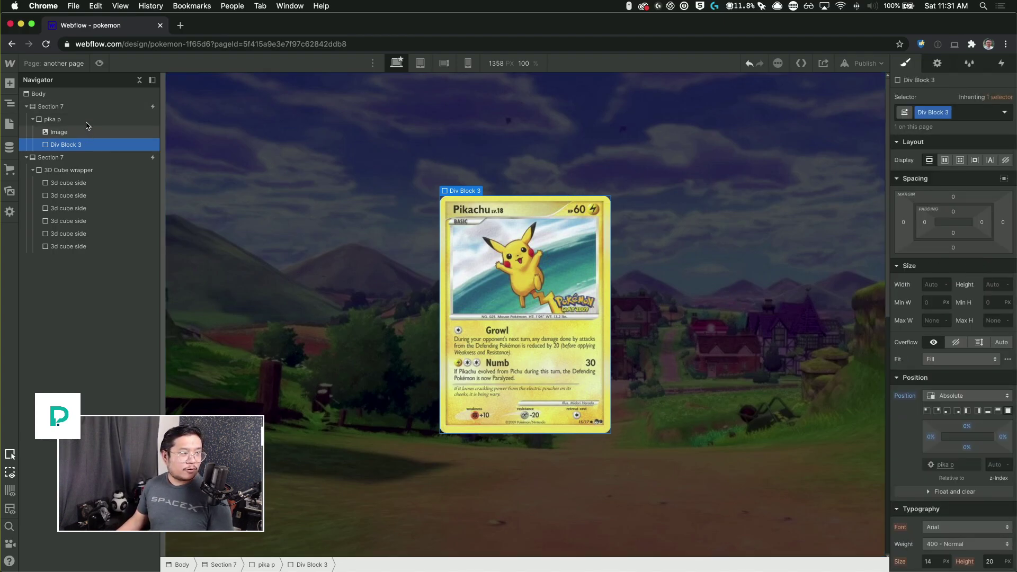
pyautogui.click(99, 107)
pyautogui.click(101, 64)
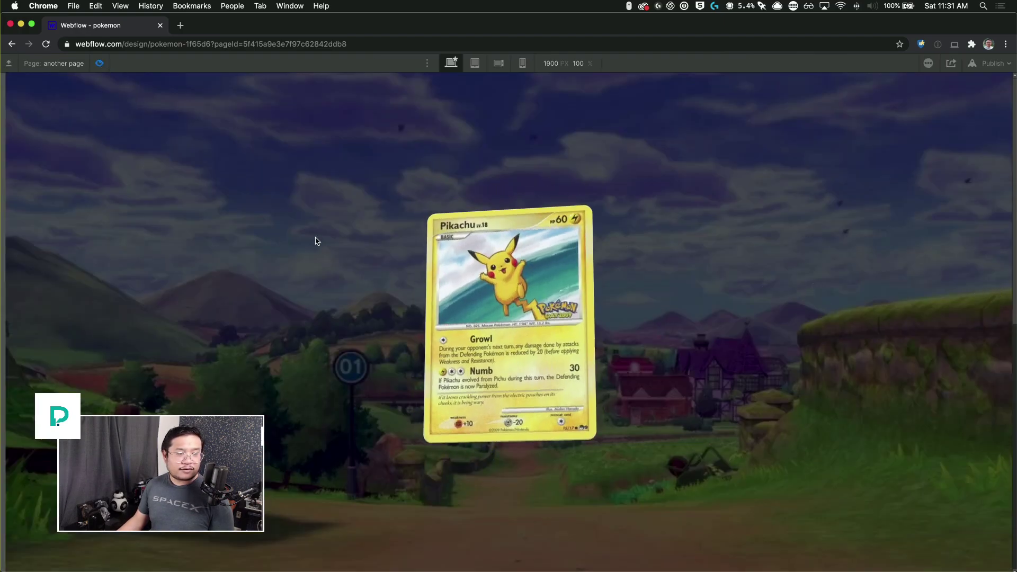
pyautogui.click(99, 64)
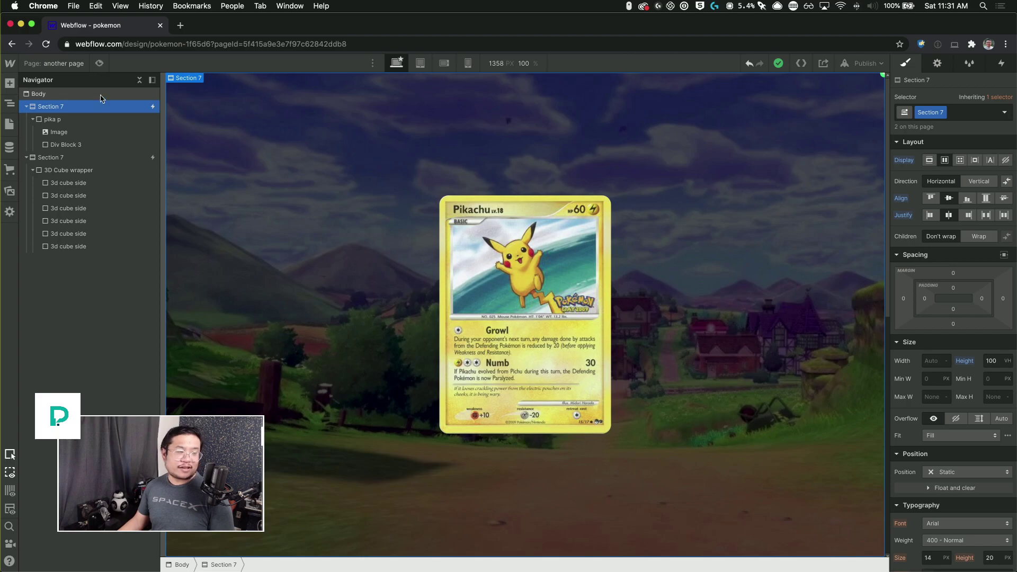
# - Reset Div Block 3's backface visibility to Visible in its transform settings
pyautogui.click(85, 145)
pyautogui.scroll(-10, 943, 466)
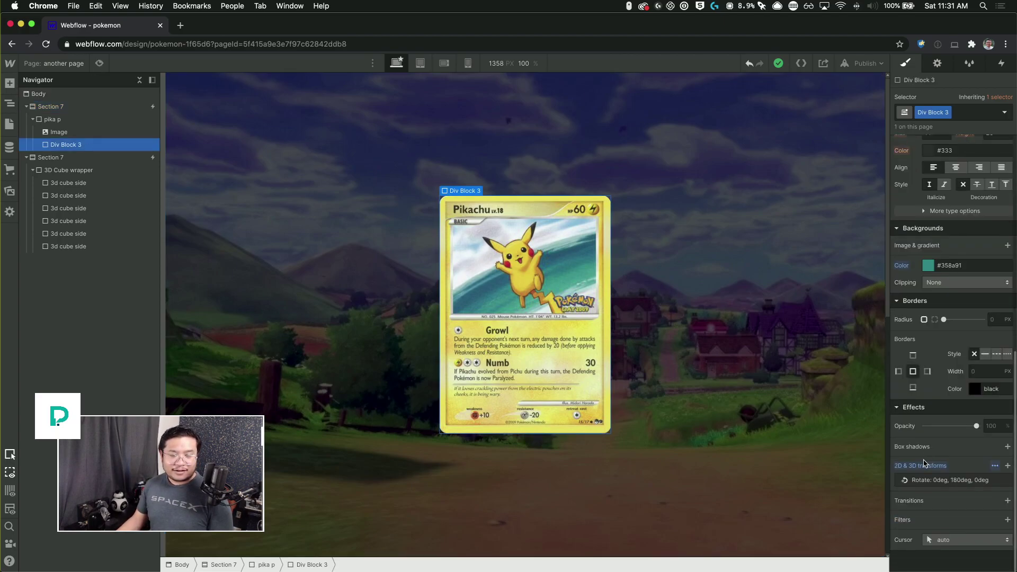
pyautogui.click(995, 466)
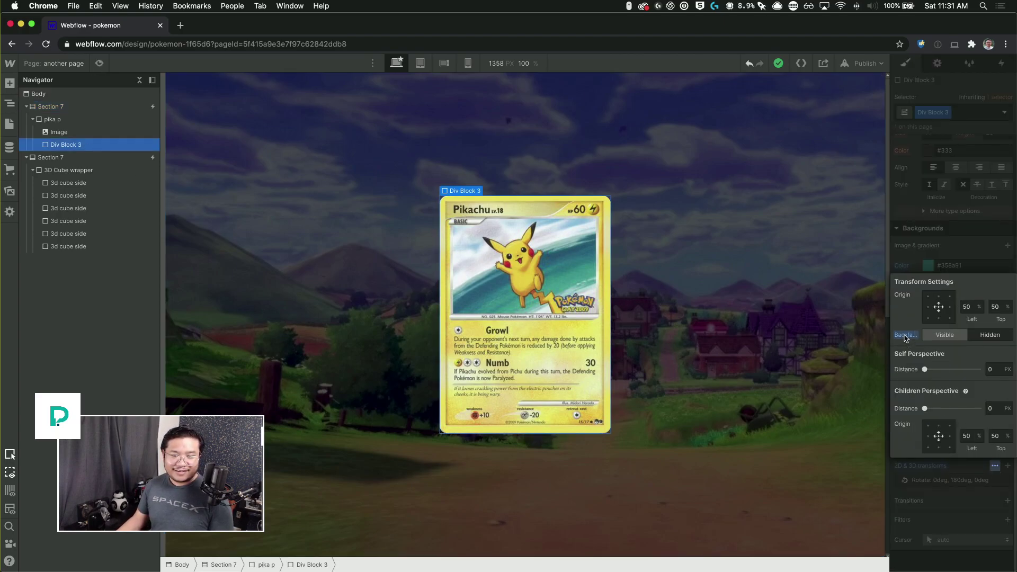
pyautogui.click(990, 334)
pyautogui.click(976, 249)
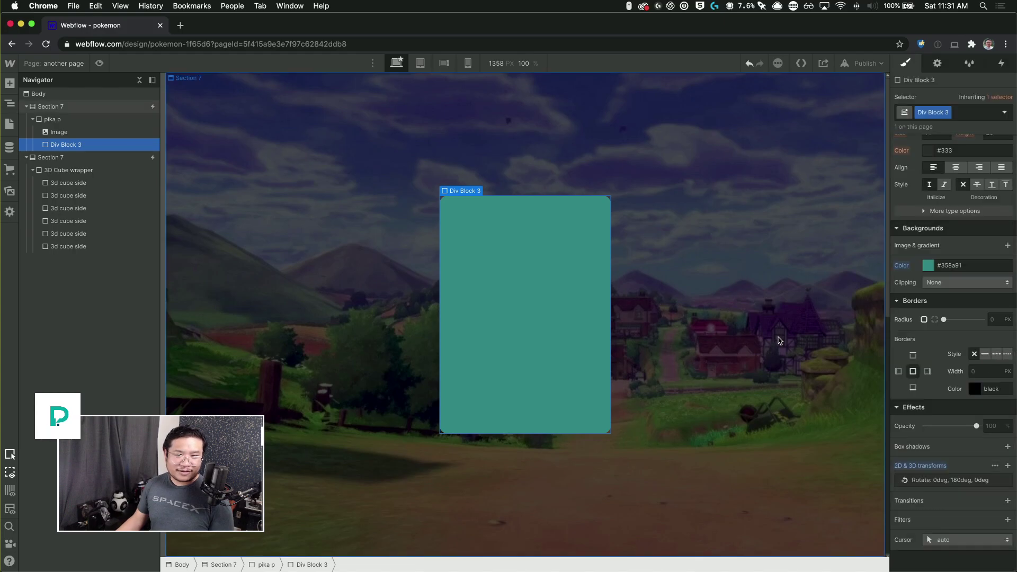
# - Set the card image's position to Relative with a z-index of 1, and preview the rotating card
pyautogui.scroll(3, 948, 322)
pyautogui.scroll(1, 948, 322)
pyautogui.click(995, 214)
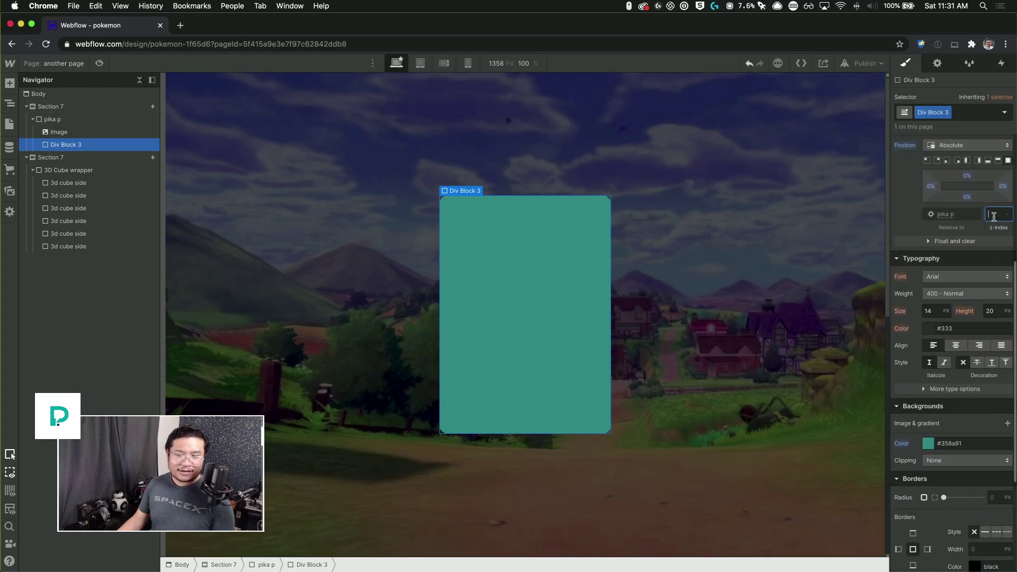
pyautogui.click(93, 132)
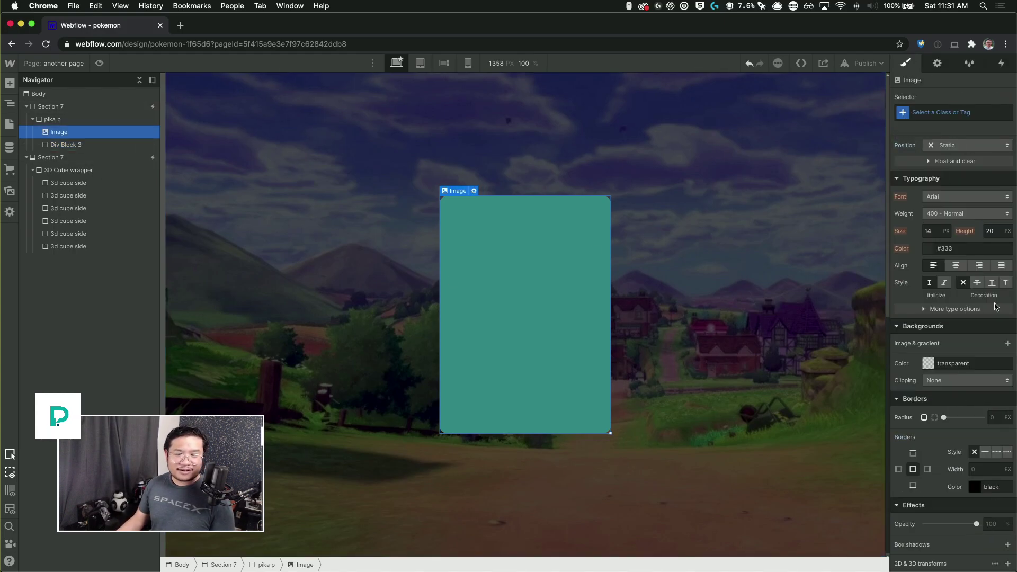
pyautogui.click(948, 147)
pyautogui.click(948, 158)
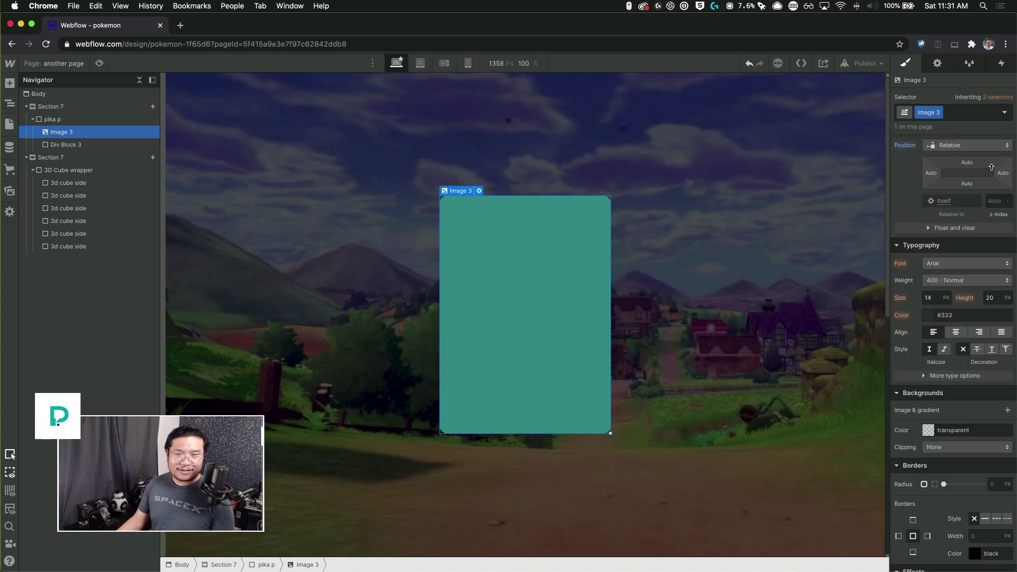
pyautogui.click(996, 200)
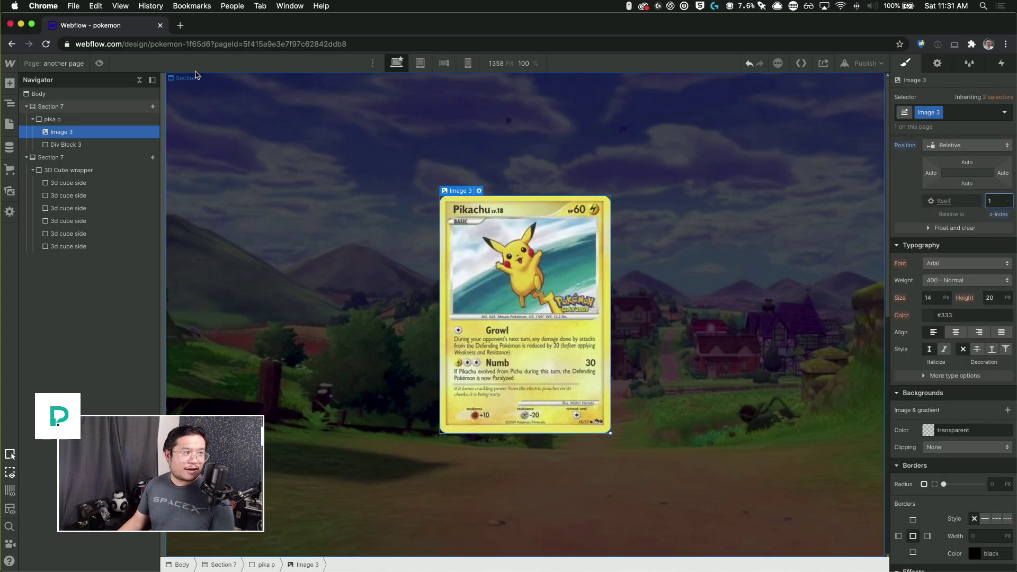
pyautogui.click(99, 63)
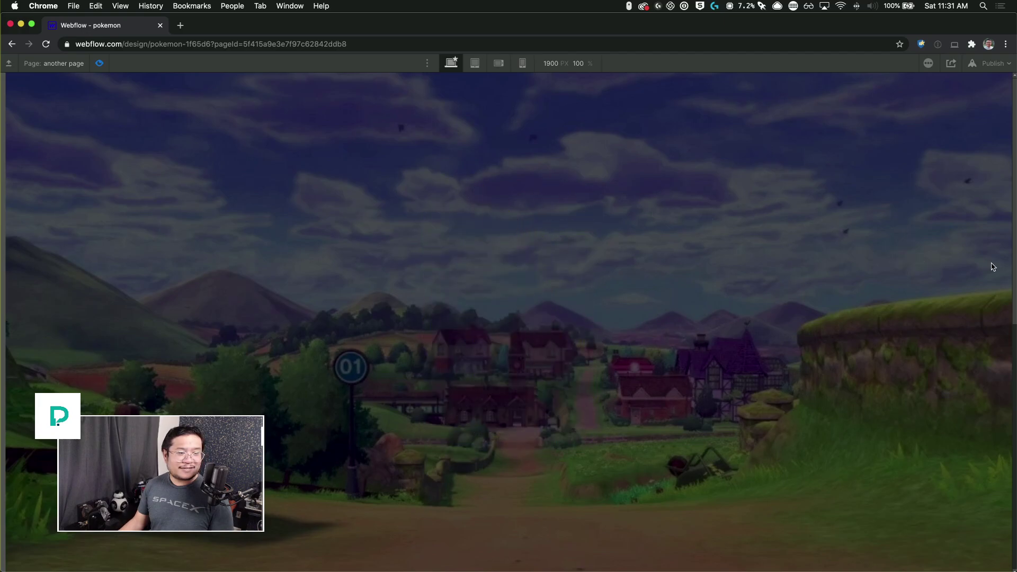
pyautogui.click(101, 64)
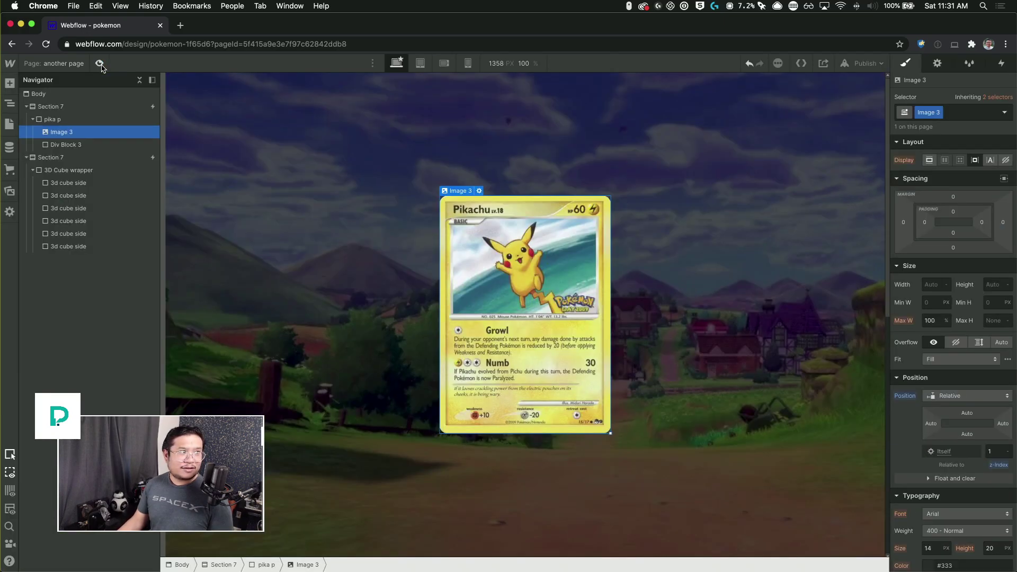
# - Review Div Block 3's backface visibility, perspective settings and Rotate transform
pyautogui.click(91, 144)
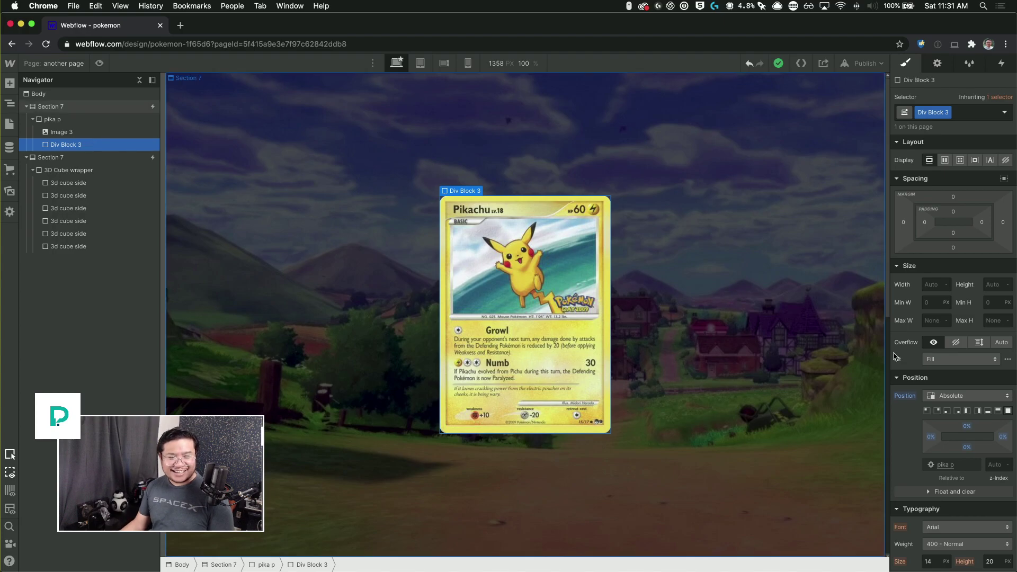
pyautogui.scroll(-10, 921, 408)
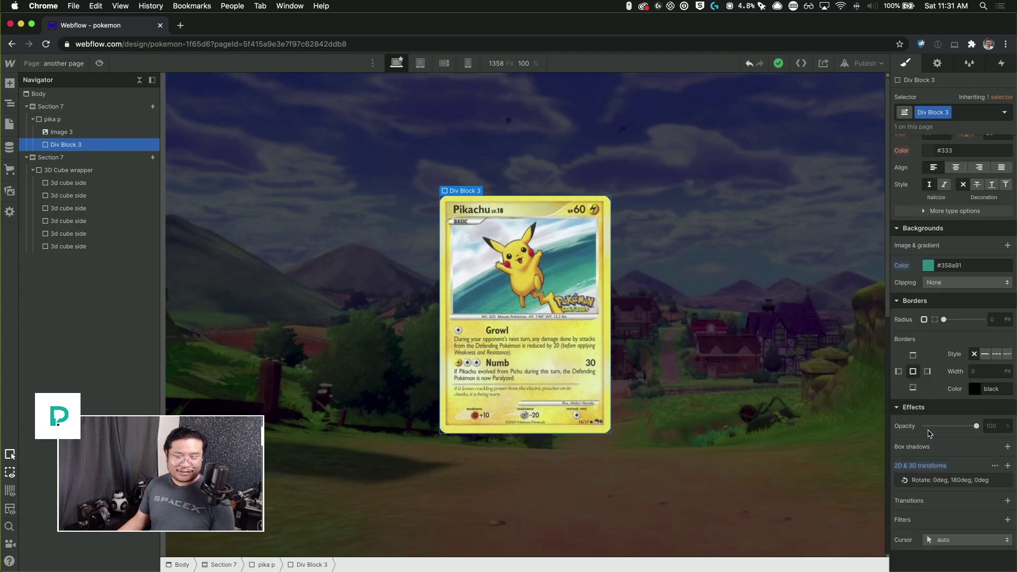
pyautogui.click(995, 466)
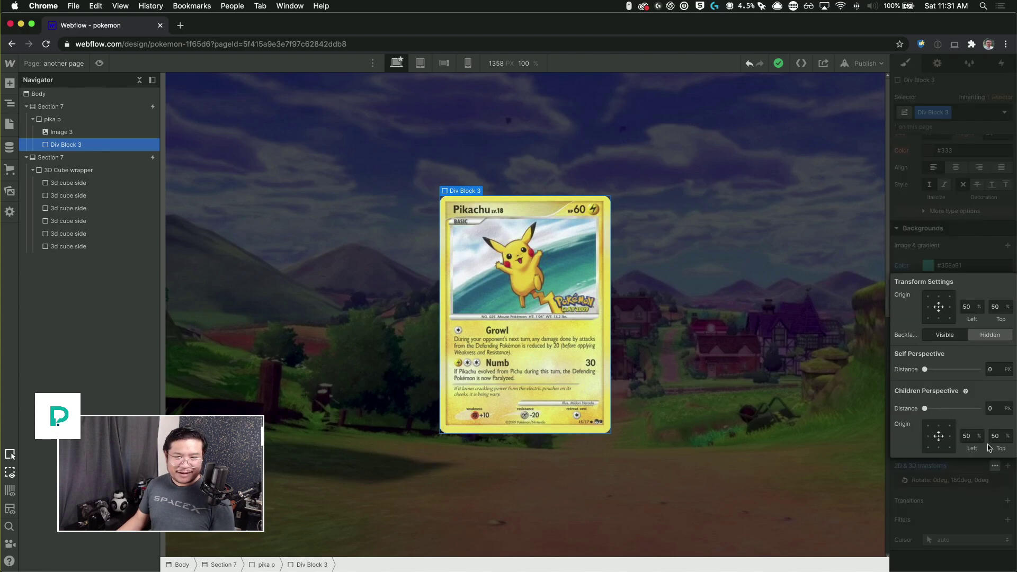
pyautogui.click(974, 243)
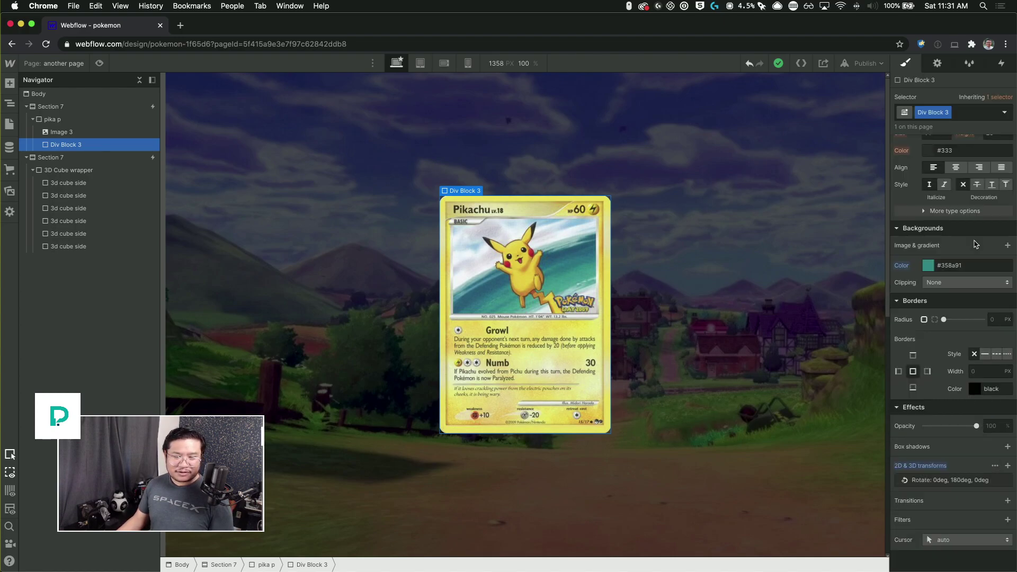
pyautogui.click(946, 480)
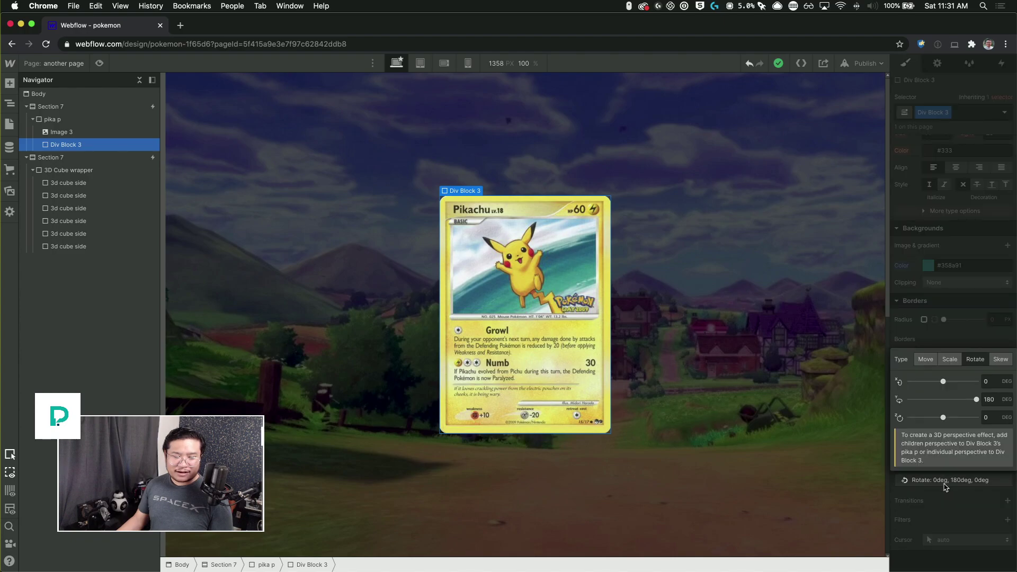
pyautogui.click(963, 322)
# - Try a top offset of 106% on Div Block 3, and undo the change
pyautogui.scroll(5, 961, 320)
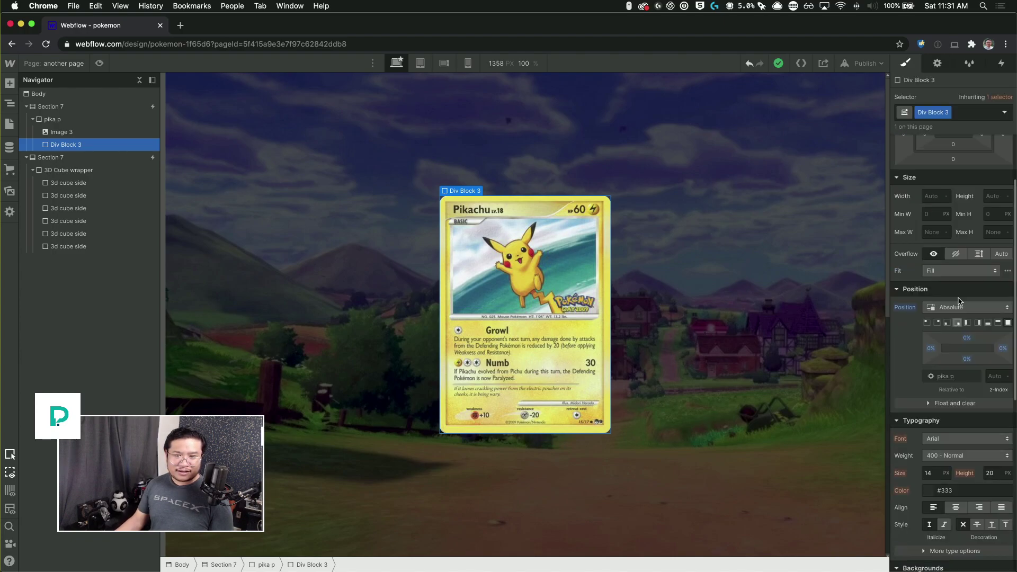
pyautogui.moveTo(966, 337)
pyautogui.mouseDown()
pyautogui.moveTo(971, 390)
pyautogui.moveTo(972, 349)
pyautogui.mouseUp()
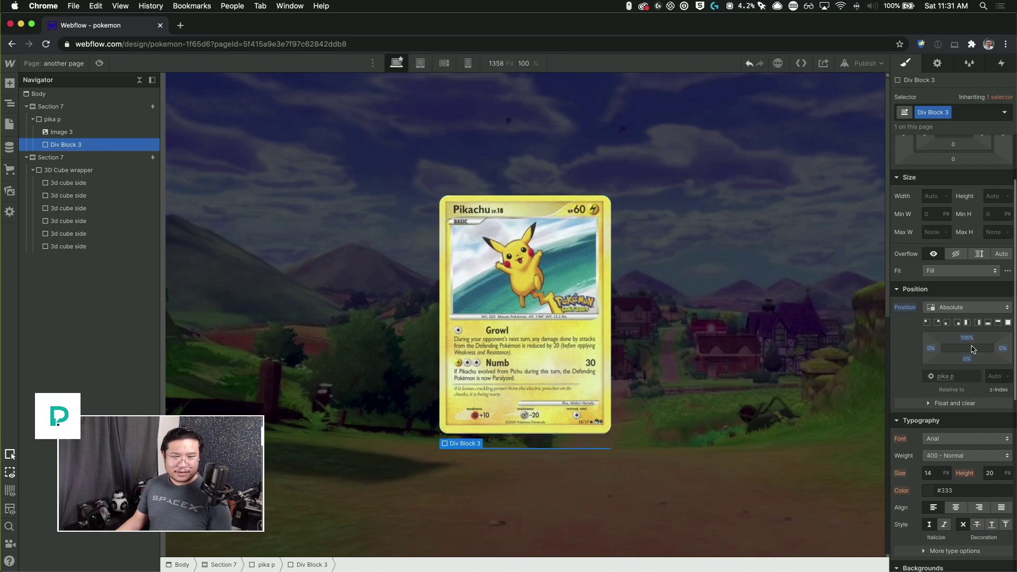
pyautogui.press('super+z')
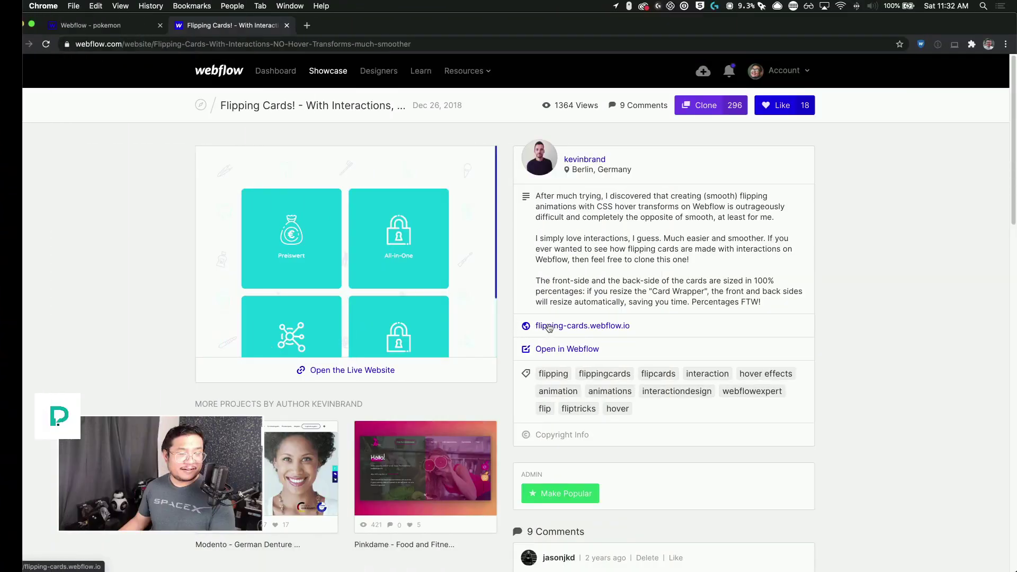
# - Open the Flipping Cards showcase project in the Webflow Designer and compare the first card's wrapper, front side and back side
pyautogui.click(546, 345)
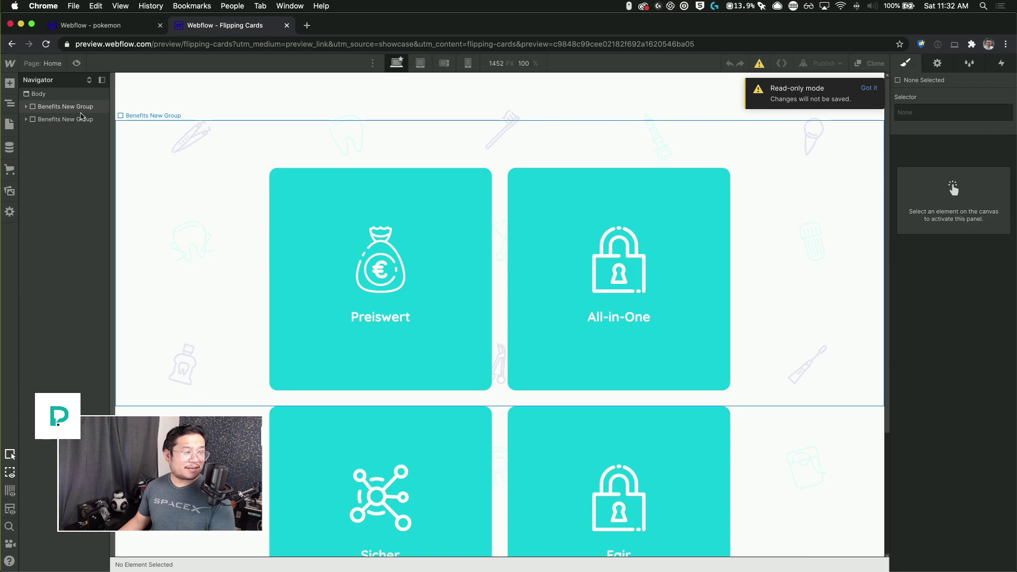
pyautogui.click(324, 240)
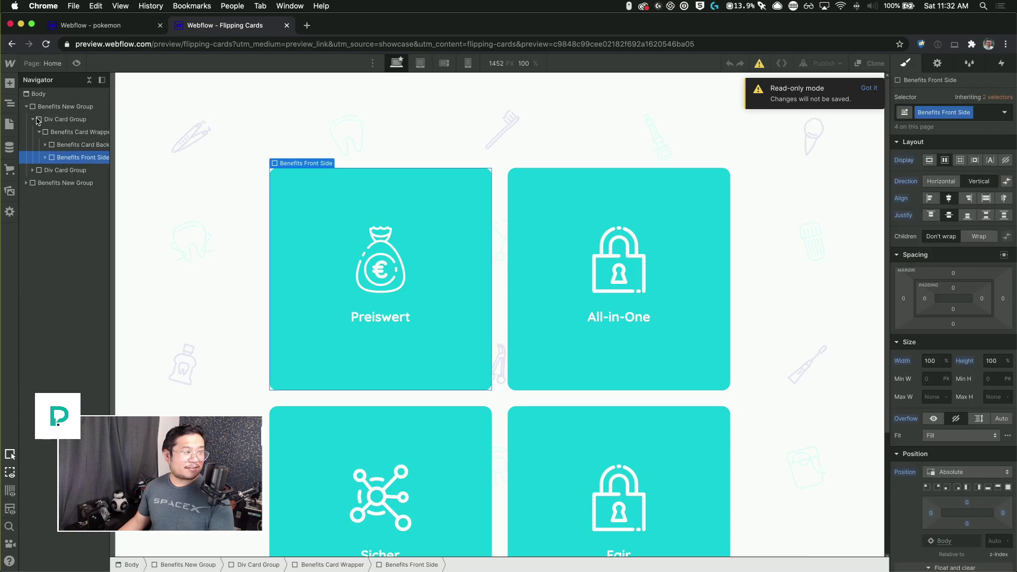
pyautogui.click(86, 133)
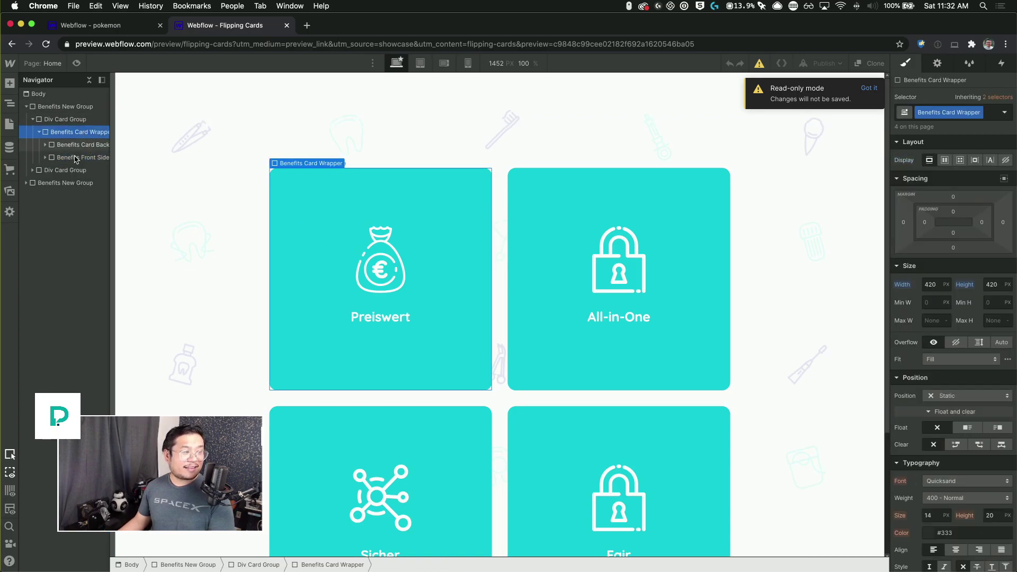
pyautogui.click(83, 144)
pyautogui.click(80, 157)
pyautogui.click(83, 144)
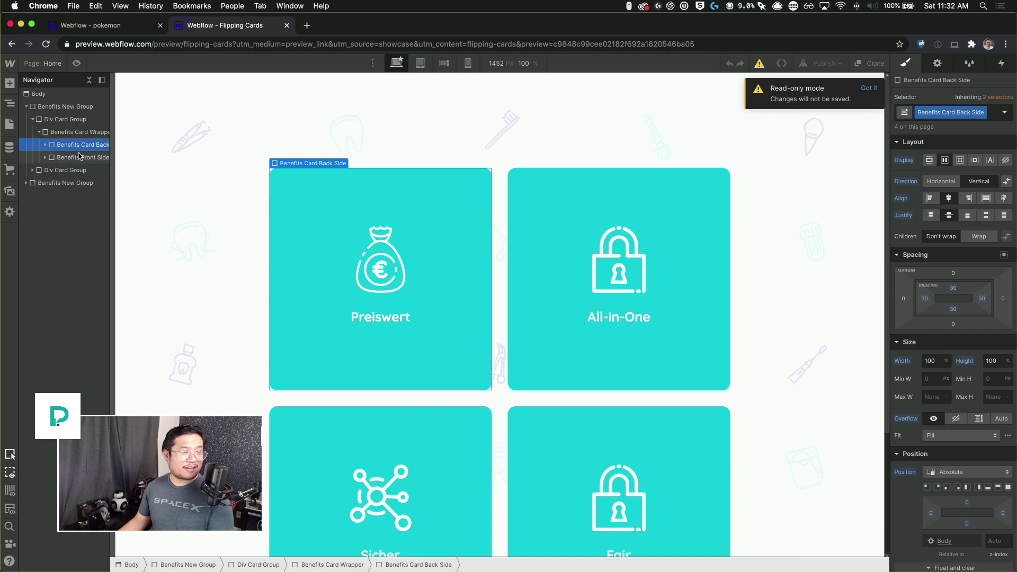
pyautogui.click(79, 157)
pyautogui.click(83, 144)
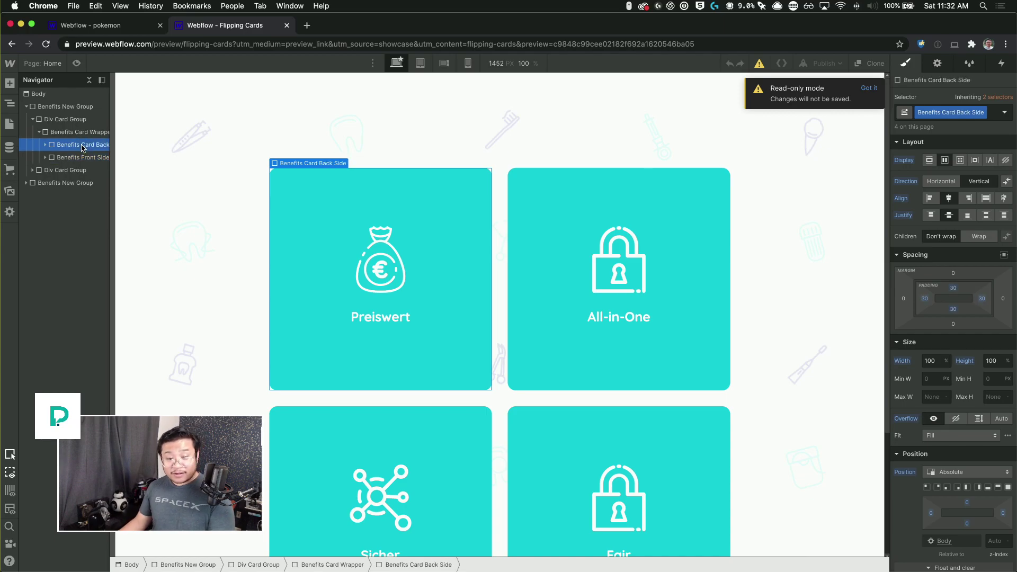
pyautogui.click(85, 158)
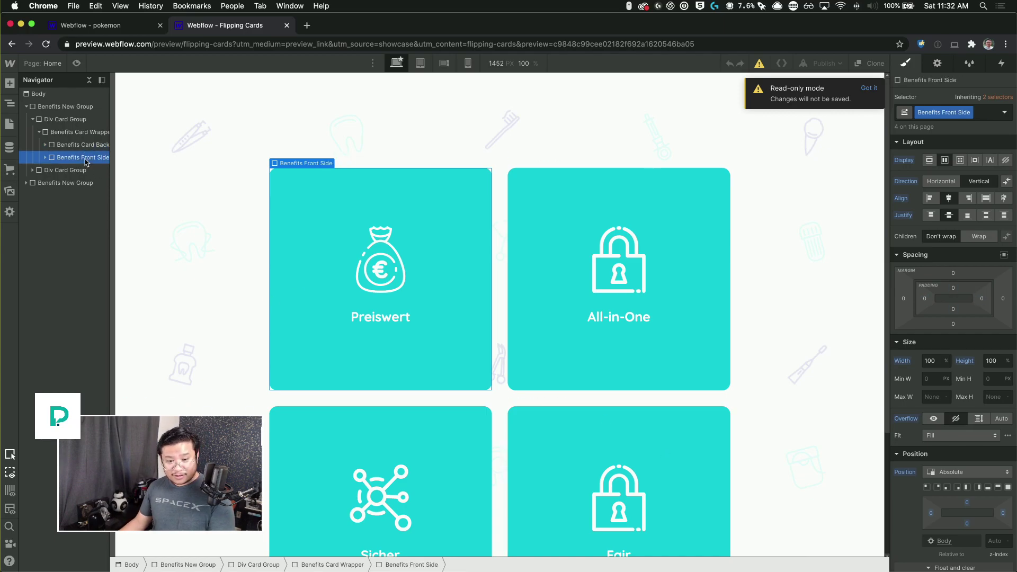
pyautogui.click(82, 146)
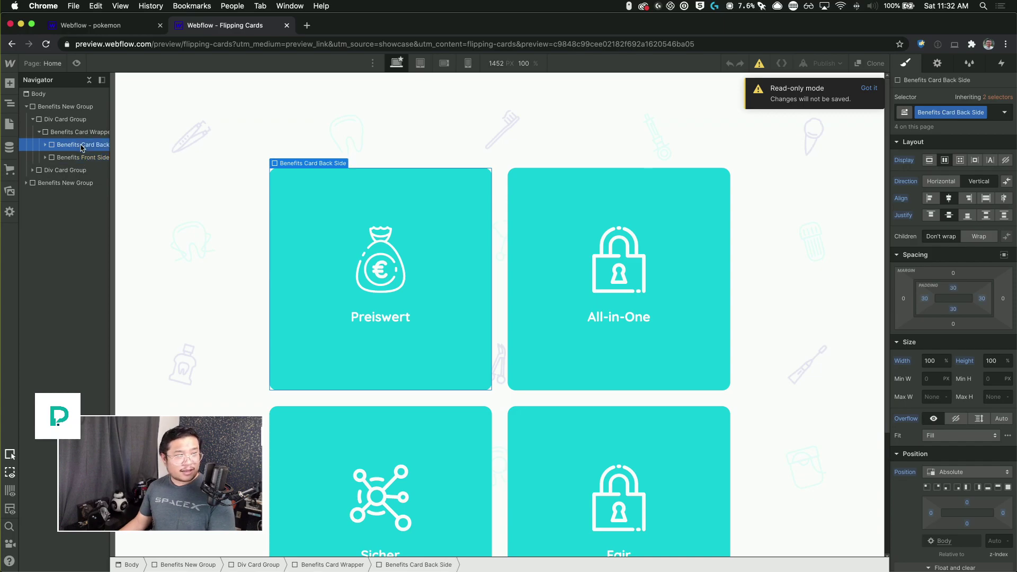
pyautogui.click(84, 158)
pyautogui.click(82, 146)
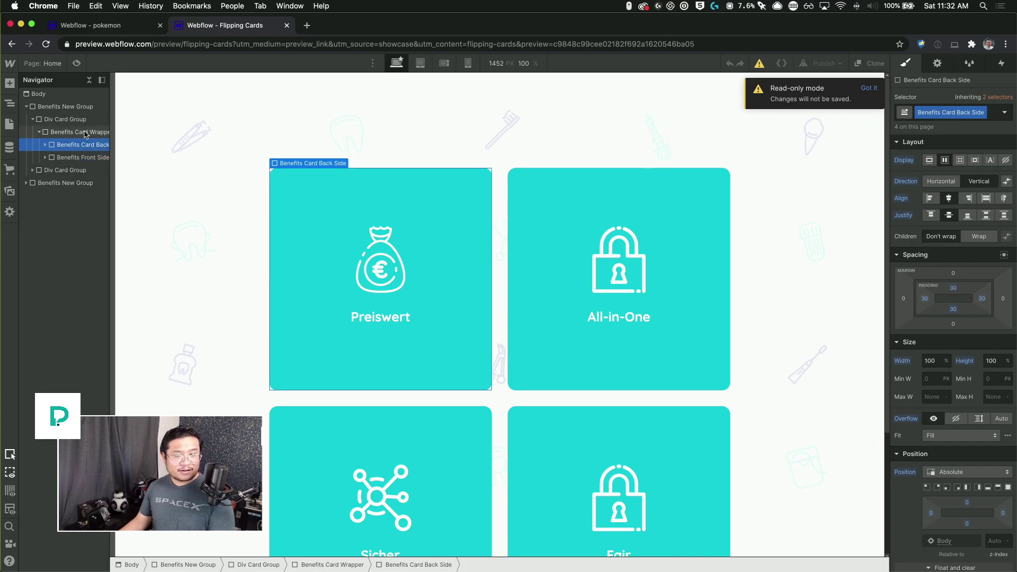
# - Examine how Div Card Group and Benefits Card Wrapper nest the card's back and front sides
pyautogui.click(85, 134)
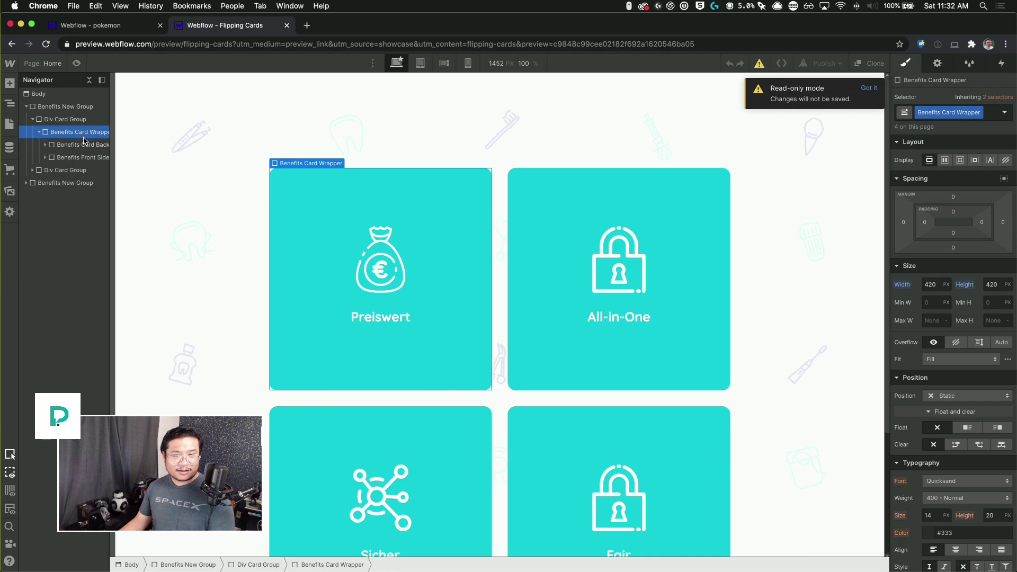
pyautogui.click(79, 120)
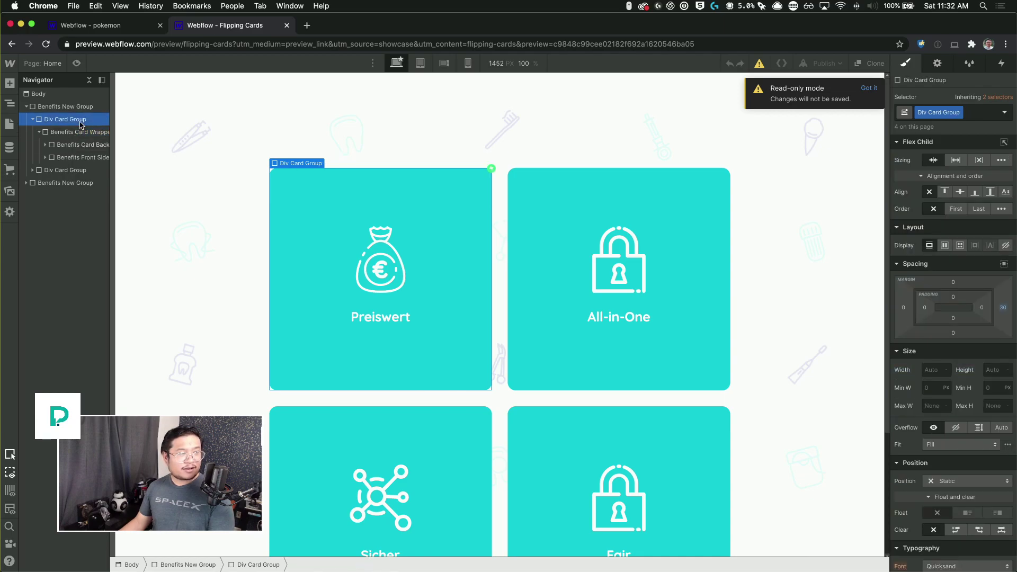
pyautogui.click(39, 132)
pyautogui.click(39, 132)
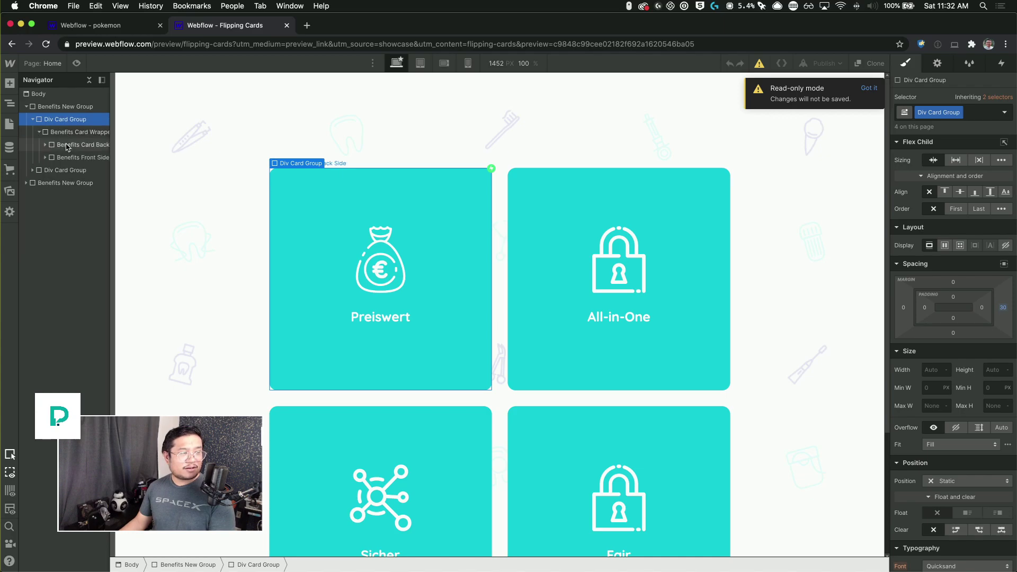
pyautogui.click(66, 133)
pyautogui.click(67, 157)
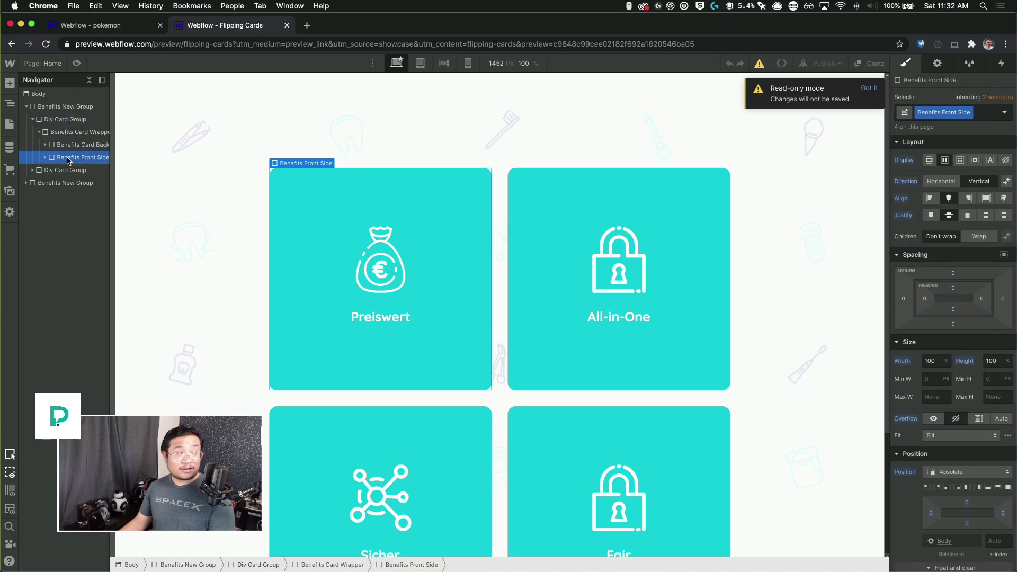
# - Examine the transform settings of Benefits Card Back Side and Benefits Front Side, including backface visibility
pyautogui.click(68, 145)
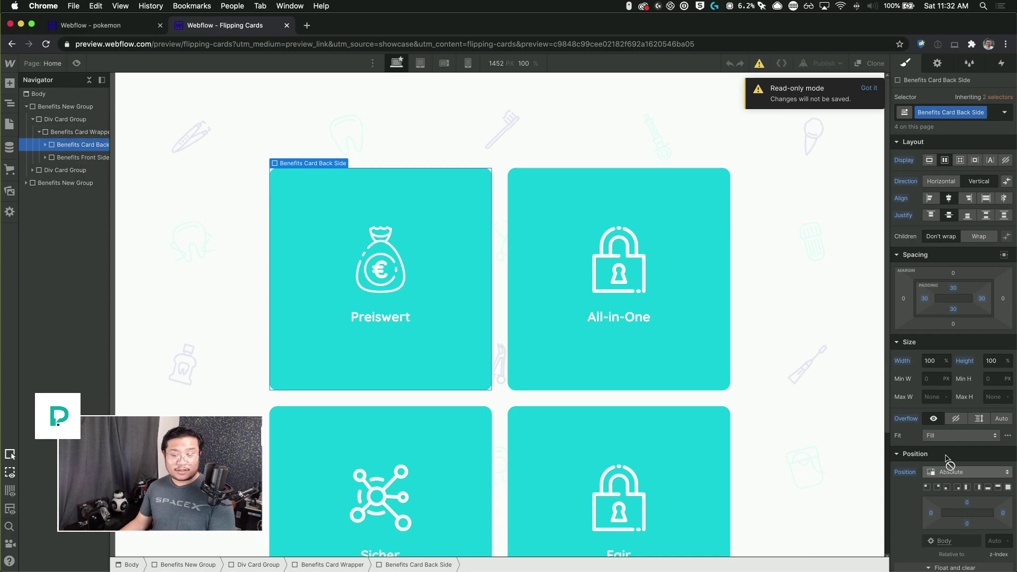
pyautogui.scroll(-10, 947, 460)
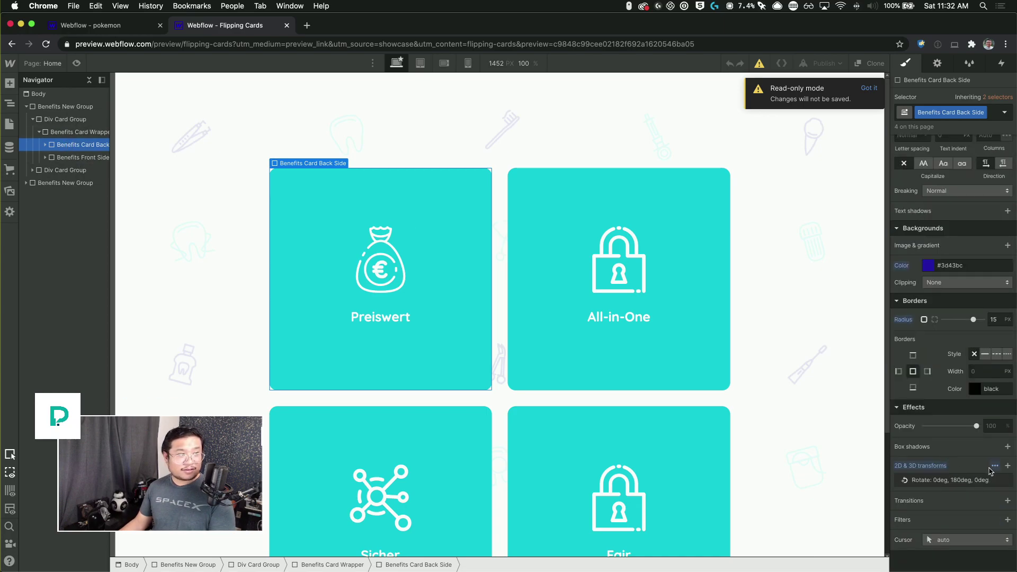
pyautogui.click(991, 466)
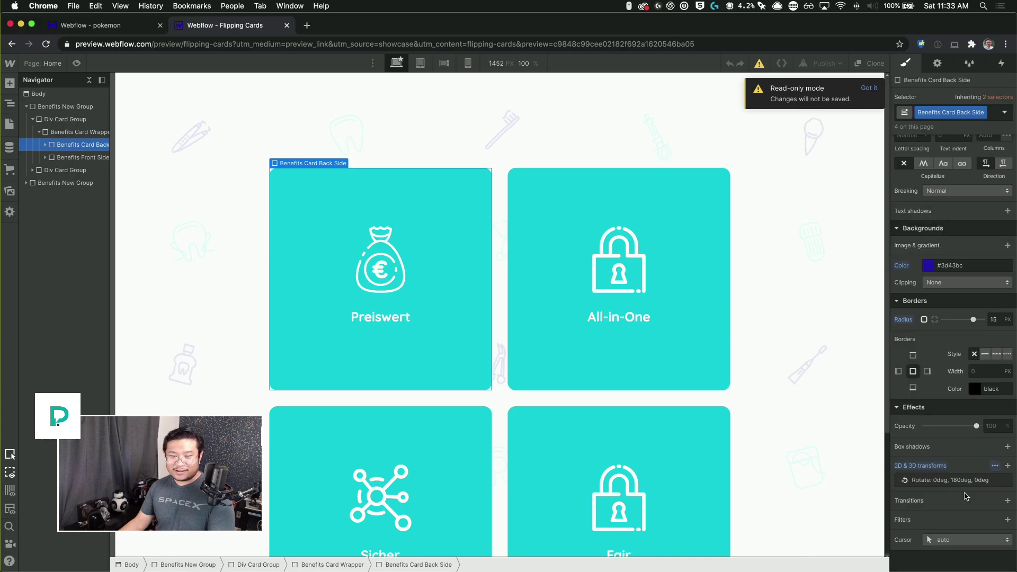
pyautogui.click(79, 157)
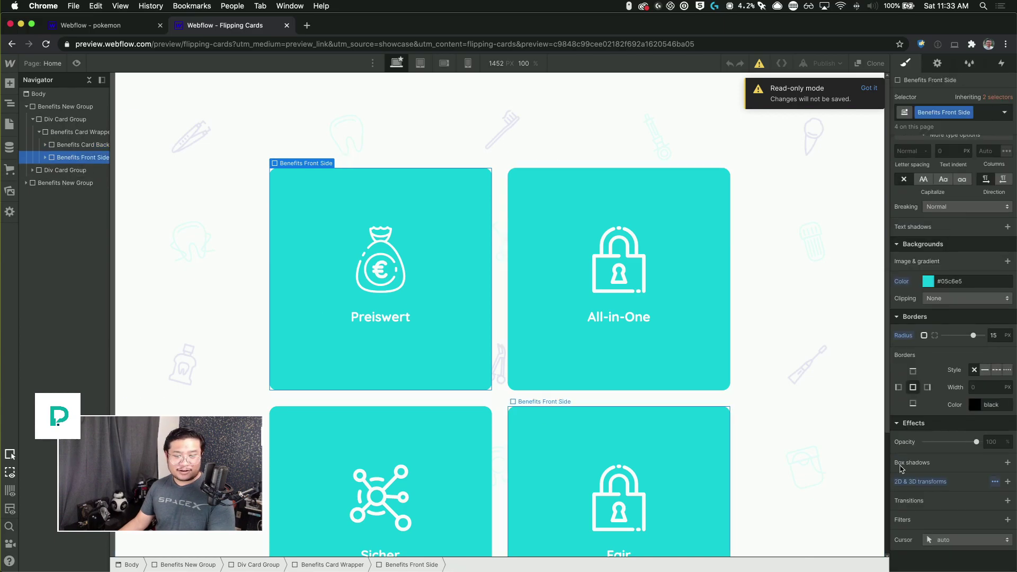
pyautogui.click(997, 482)
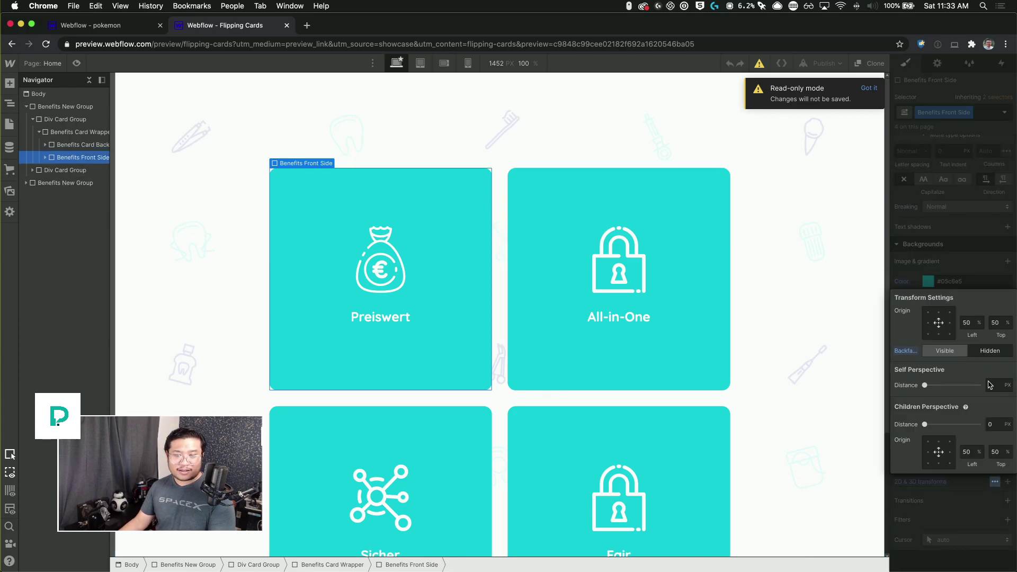
pyautogui.click(943, 217)
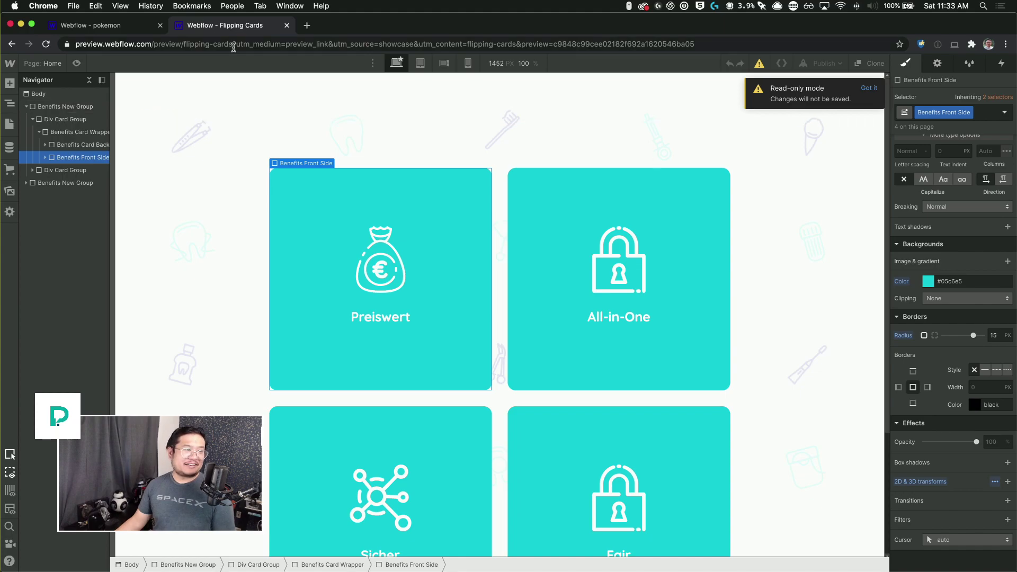
# - Return to the Flipping Cards showcase page and post its URL in the YouTube live chat
pyautogui.moveTo(231, 44); pyautogui.dragTo(75, 43)
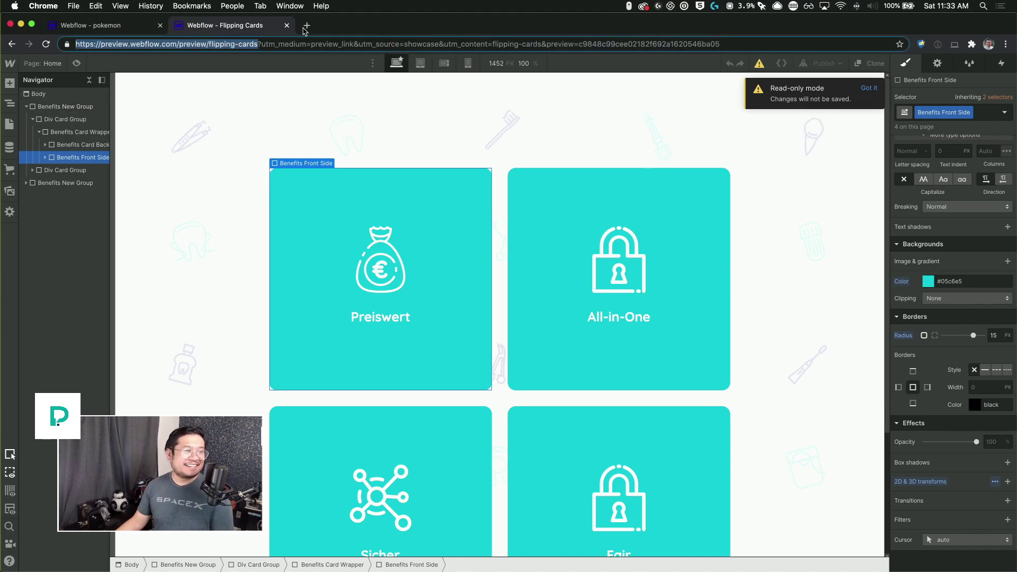
pyautogui.click(26, 44)
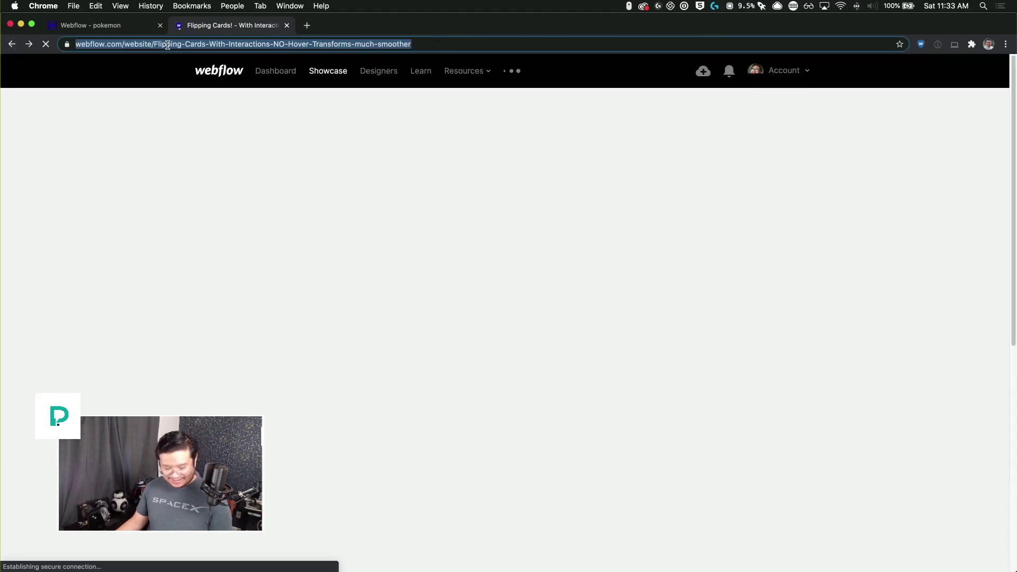
pyautogui.hotkey('ctrl', 'Up')
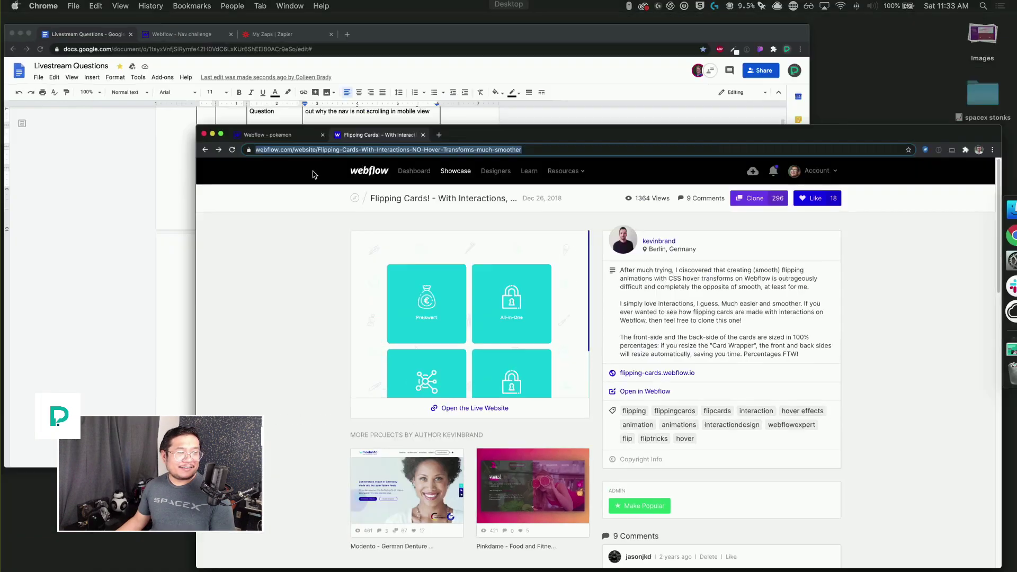
pyautogui.click(93, 335)
pyautogui.click(91, 331)
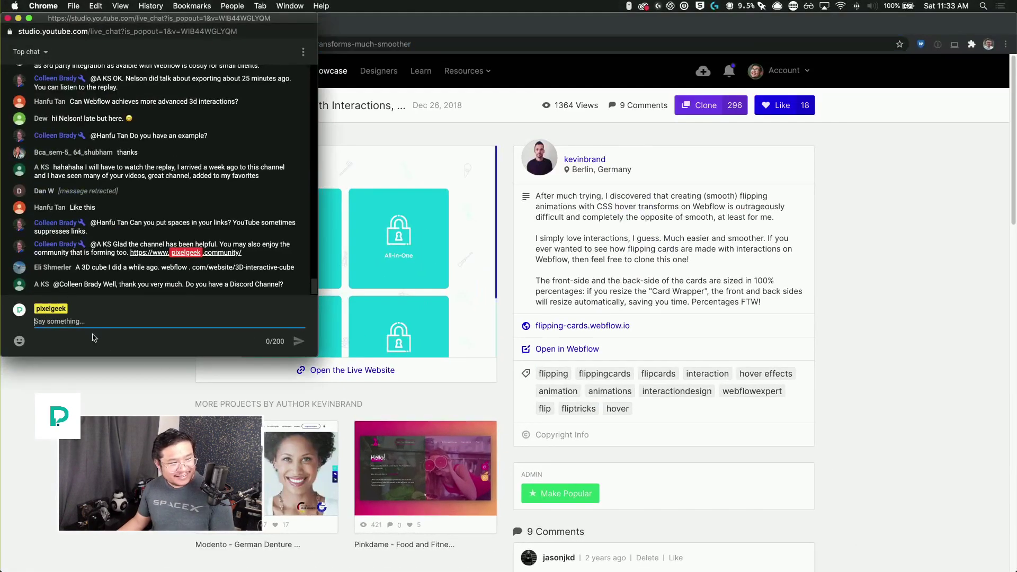
pyautogui.write('https://webflow.com/website/Flipping-Cards-With-Interactions-NO-Hover-Transforms-much-smoother')
pyautogui.press('Return')
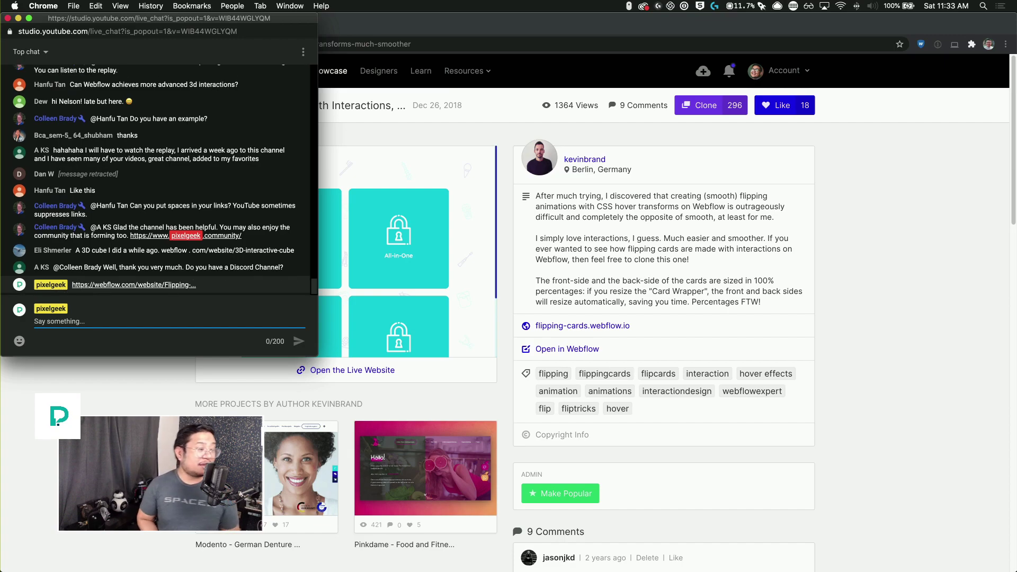